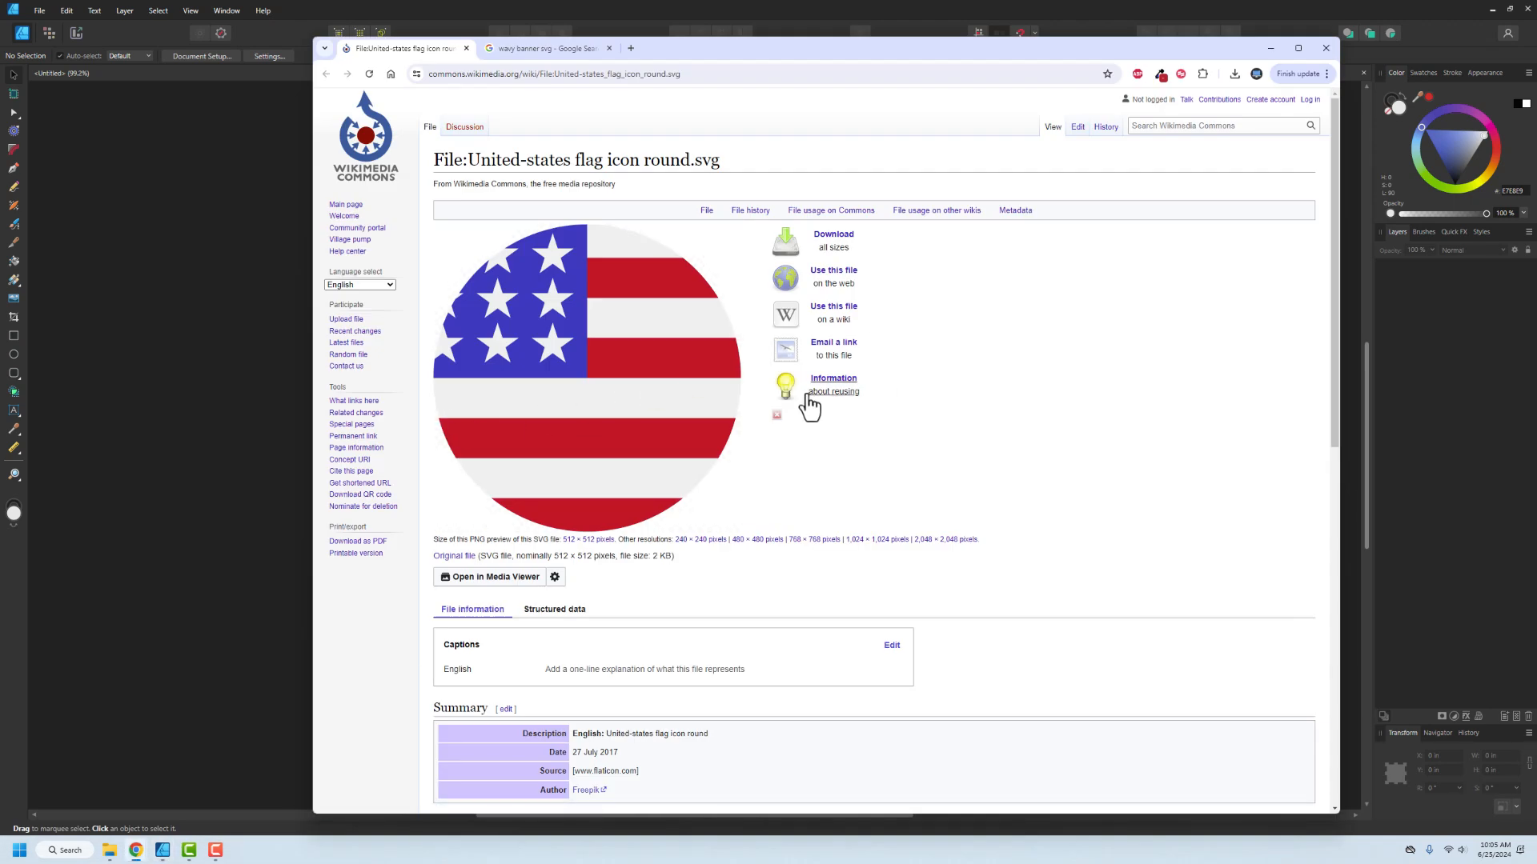
- Save the original SVG file of the round United States flag icon to the Desktop as United-states_flag_icon_round
{"action": "right_click", "coordinate": [462, 556]}
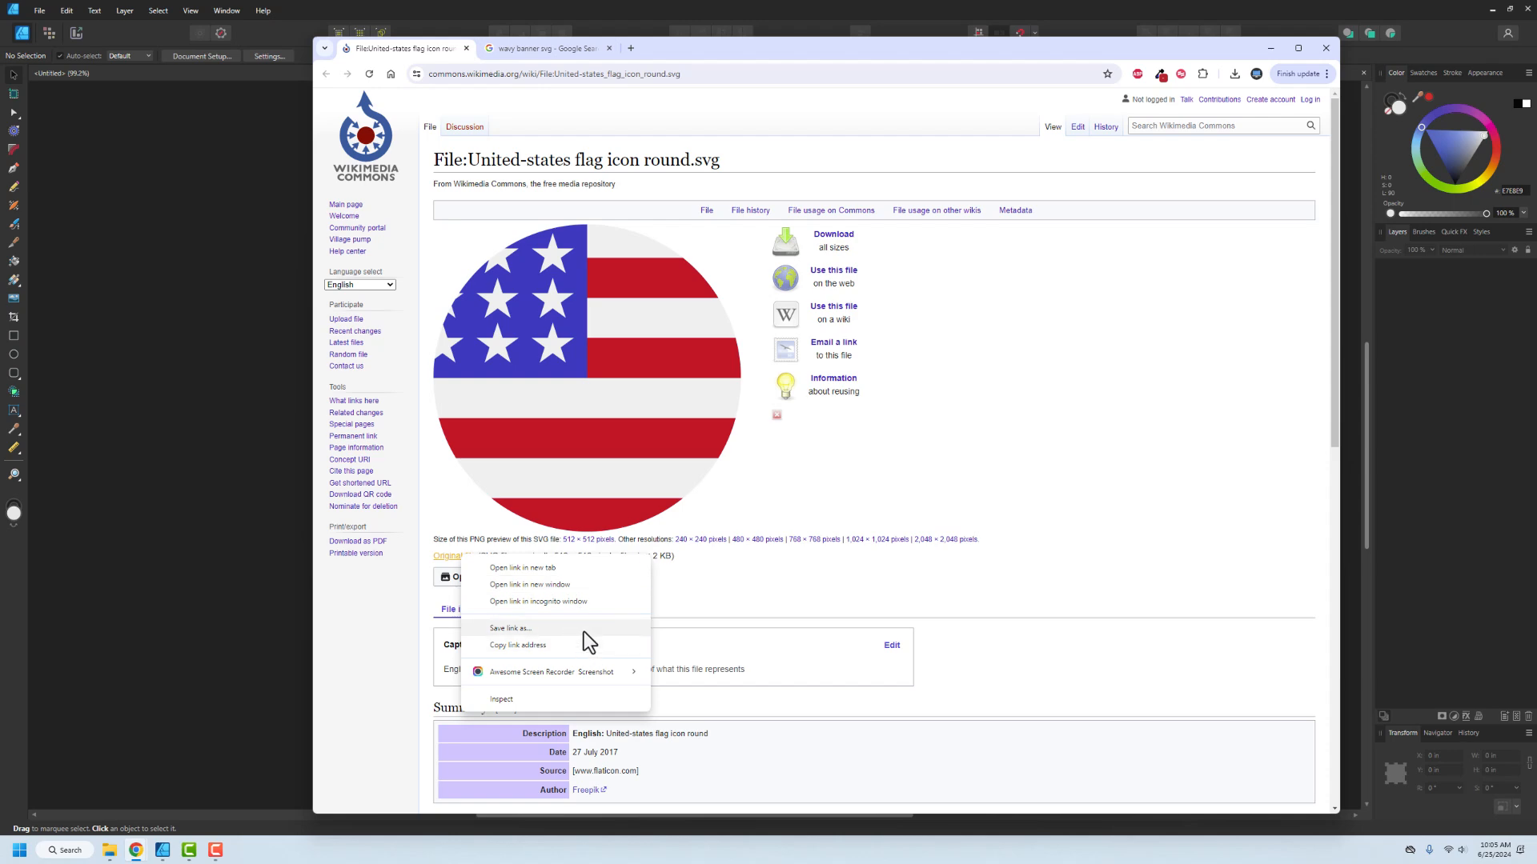
{"action": "left_click", "coordinate": [584, 629]}
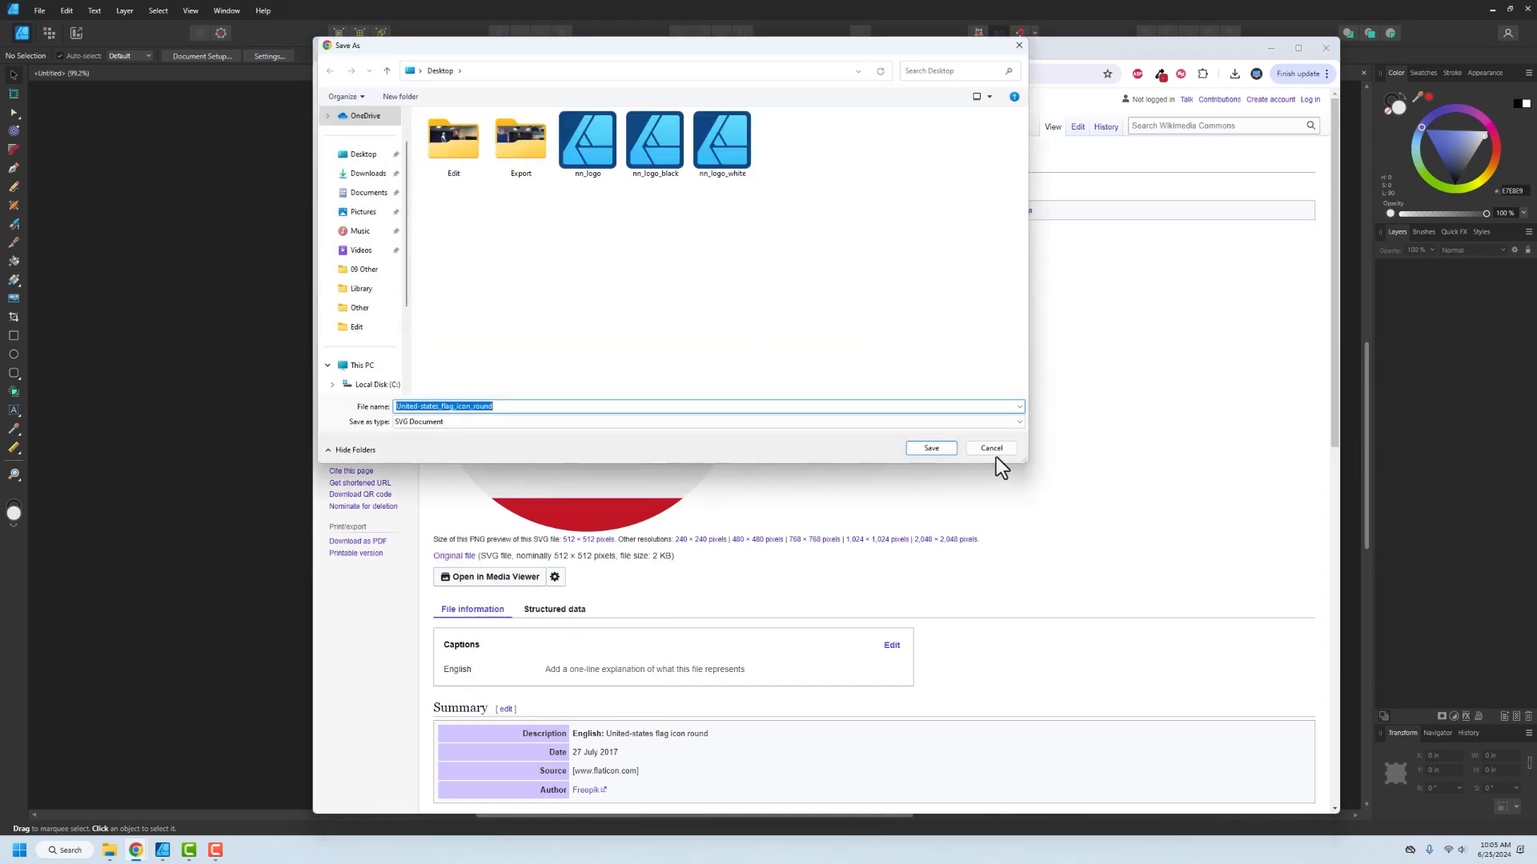
{"action": "left_click", "coordinate": [942, 451]}
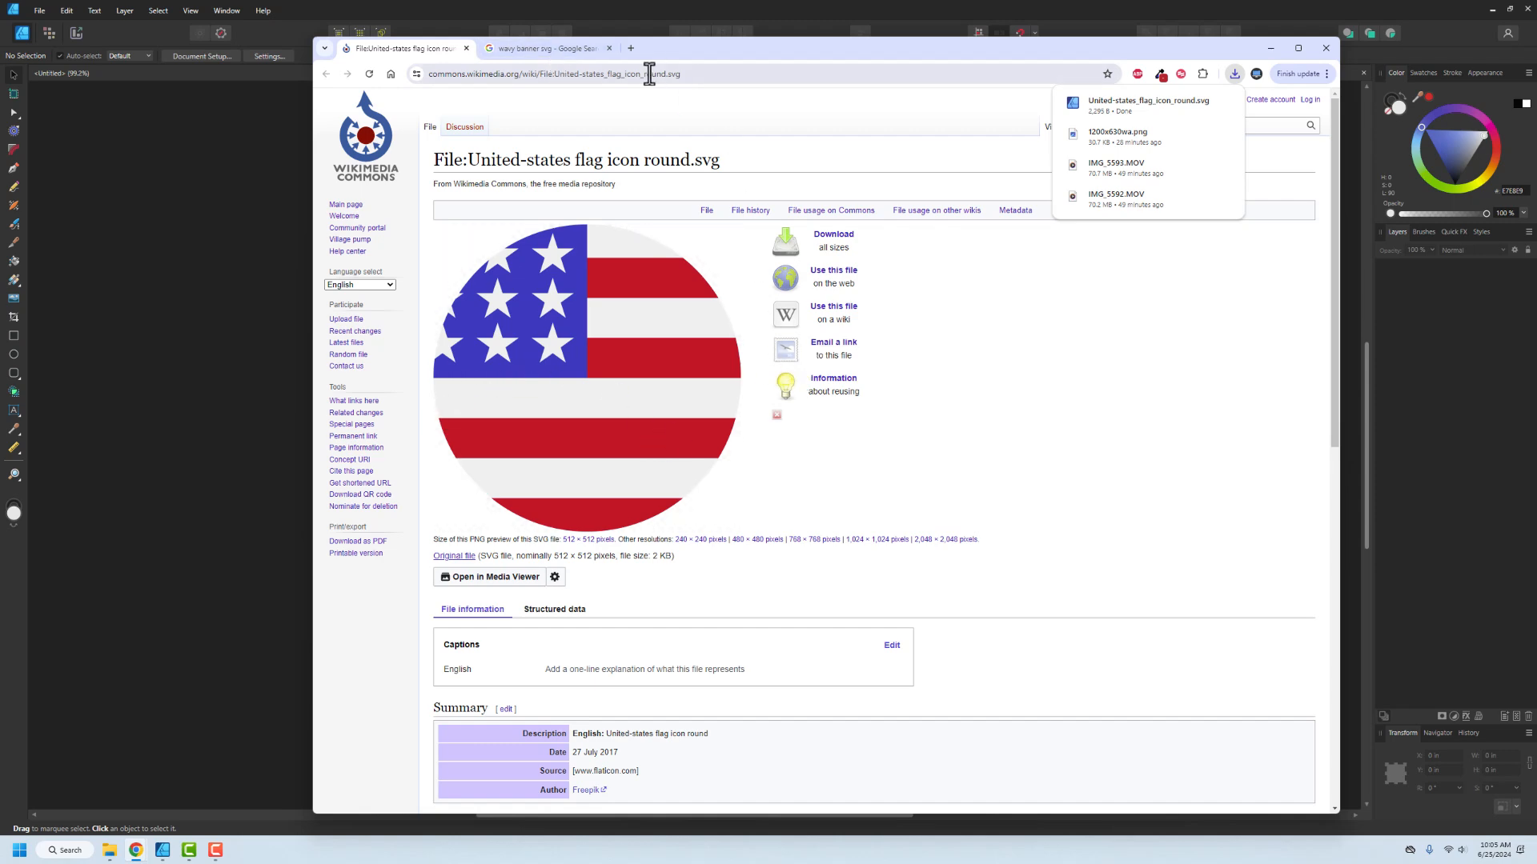
- Place the purple wavy ribbon banner from the Google image results into the untitled Affinity Designer document
{"action": "left_click", "coordinate": [575, 53]}
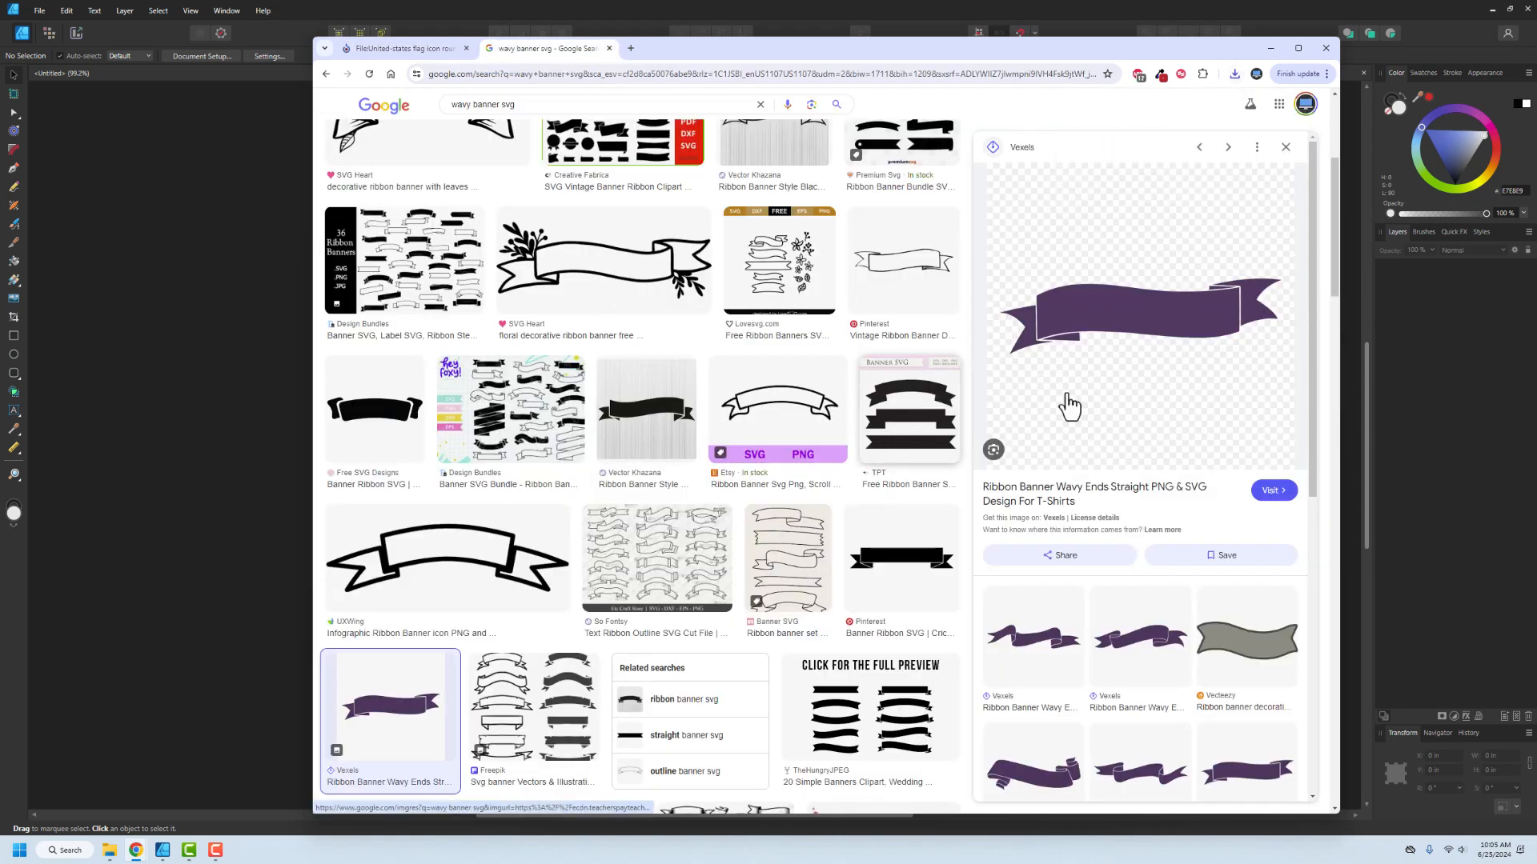
{"action": "left_click_drag", "start_coordinate": [1166, 329], "coordinate": [266, 490]}
{"action": "left_click", "coordinate": [1270, 48]}
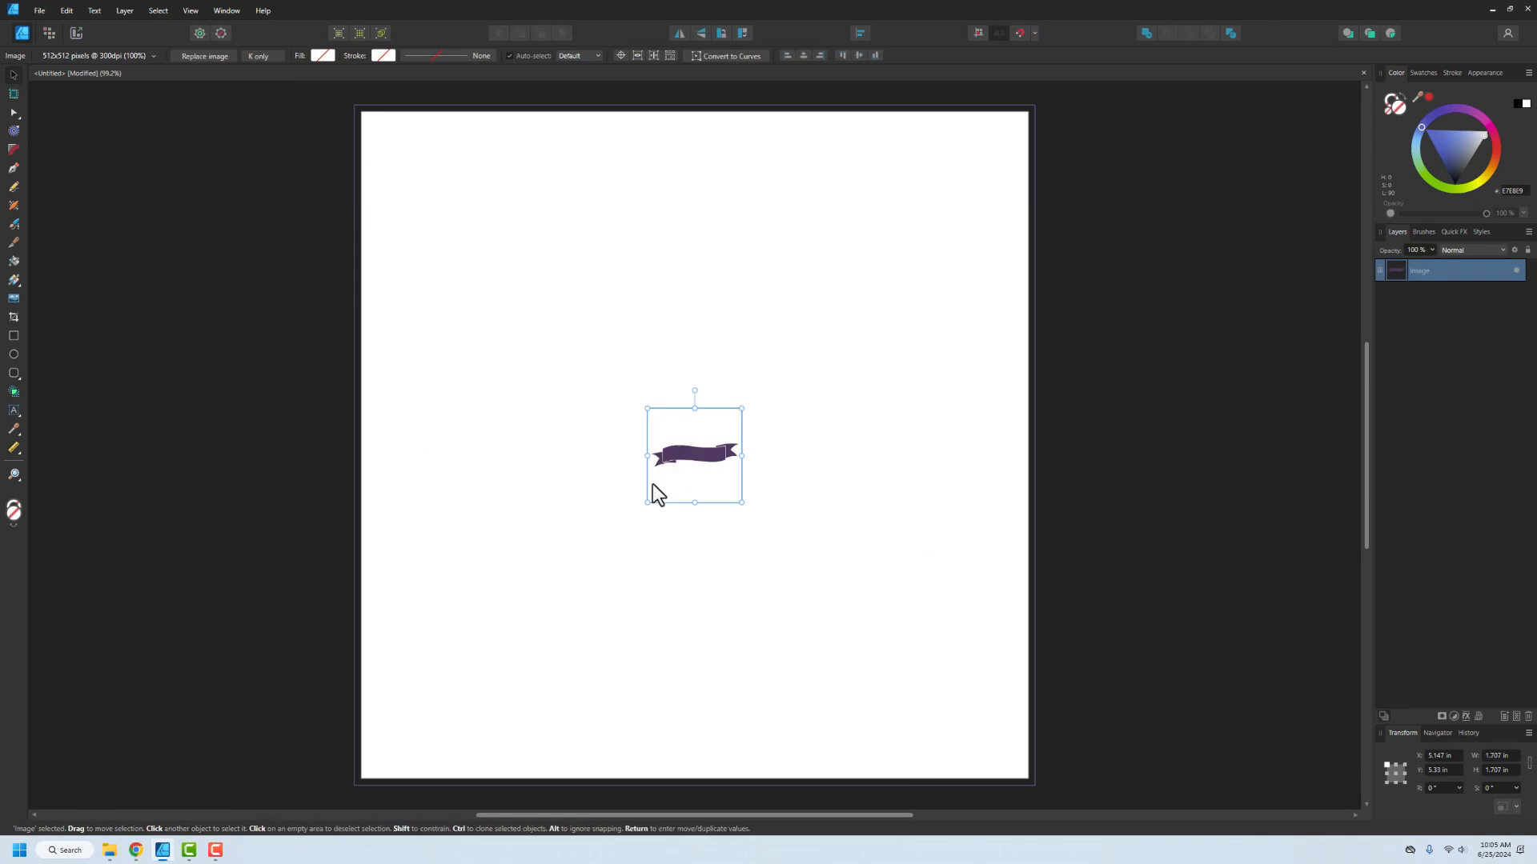
- Enlarge the ribbon banner image to about 5.55 in square near the page centre and hide it
{"action": "left_click_drag", "start_coordinate": [742, 502], "coordinate": [955, 716]}
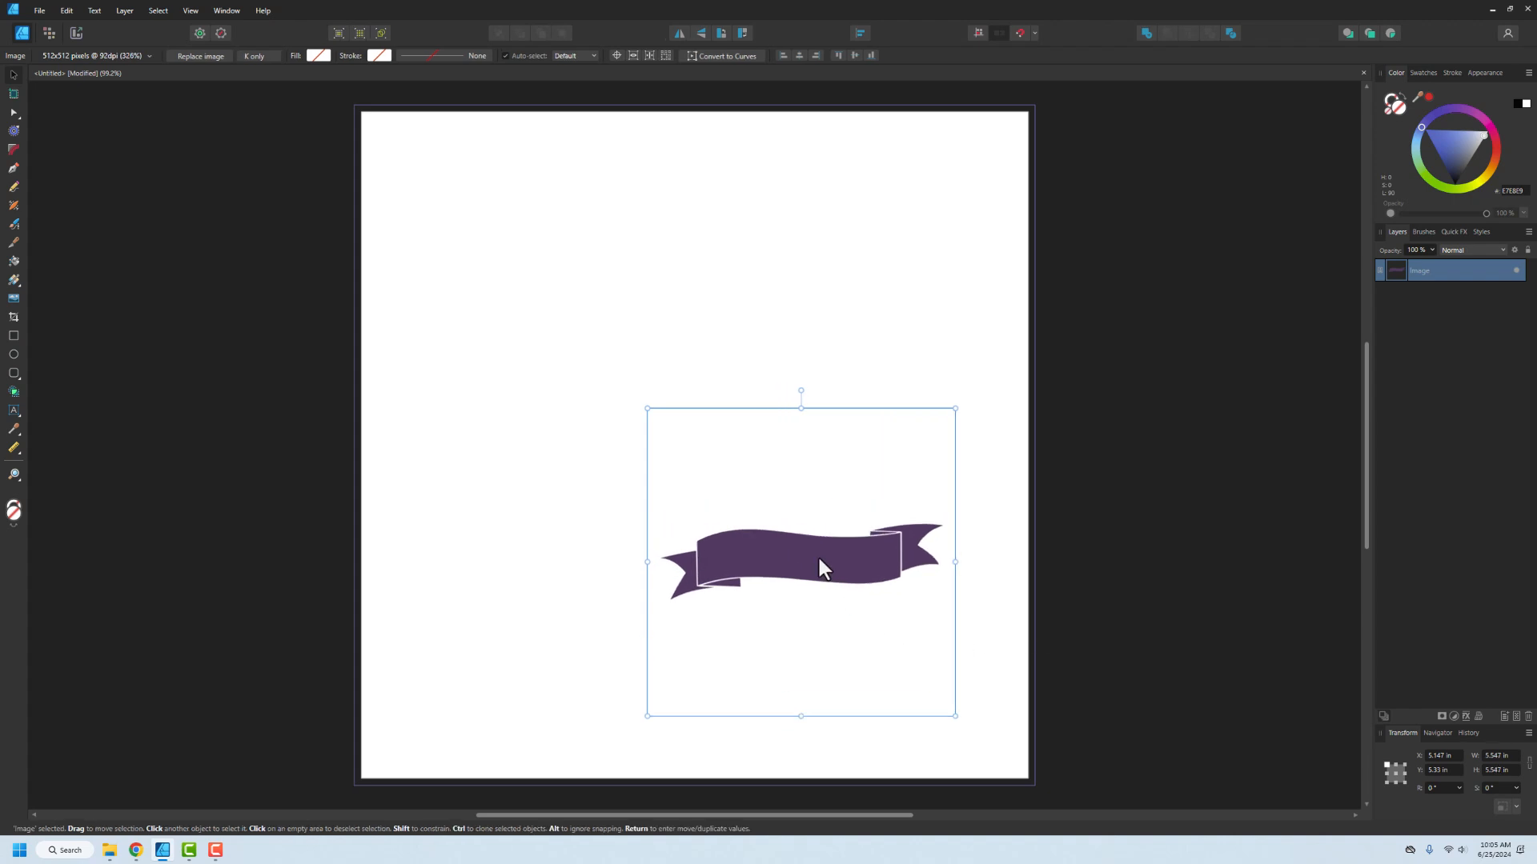
{"action": "left_click_drag", "start_coordinate": [818, 558], "coordinate": [687, 414]}
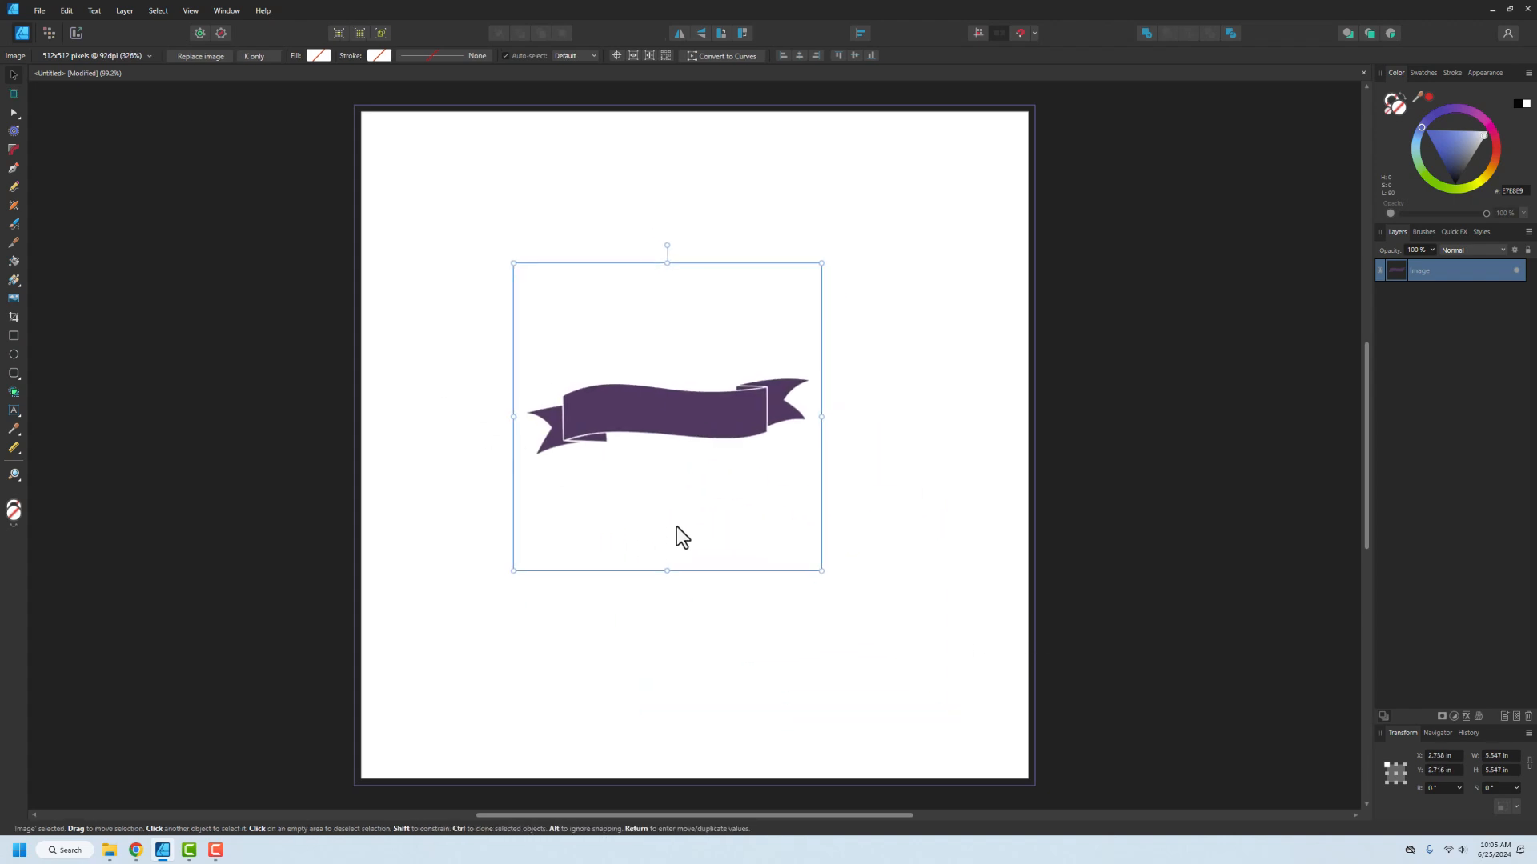
{"action": "left_click_drag", "start_coordinate": [700, 414], "coordinate": [753, 407]}
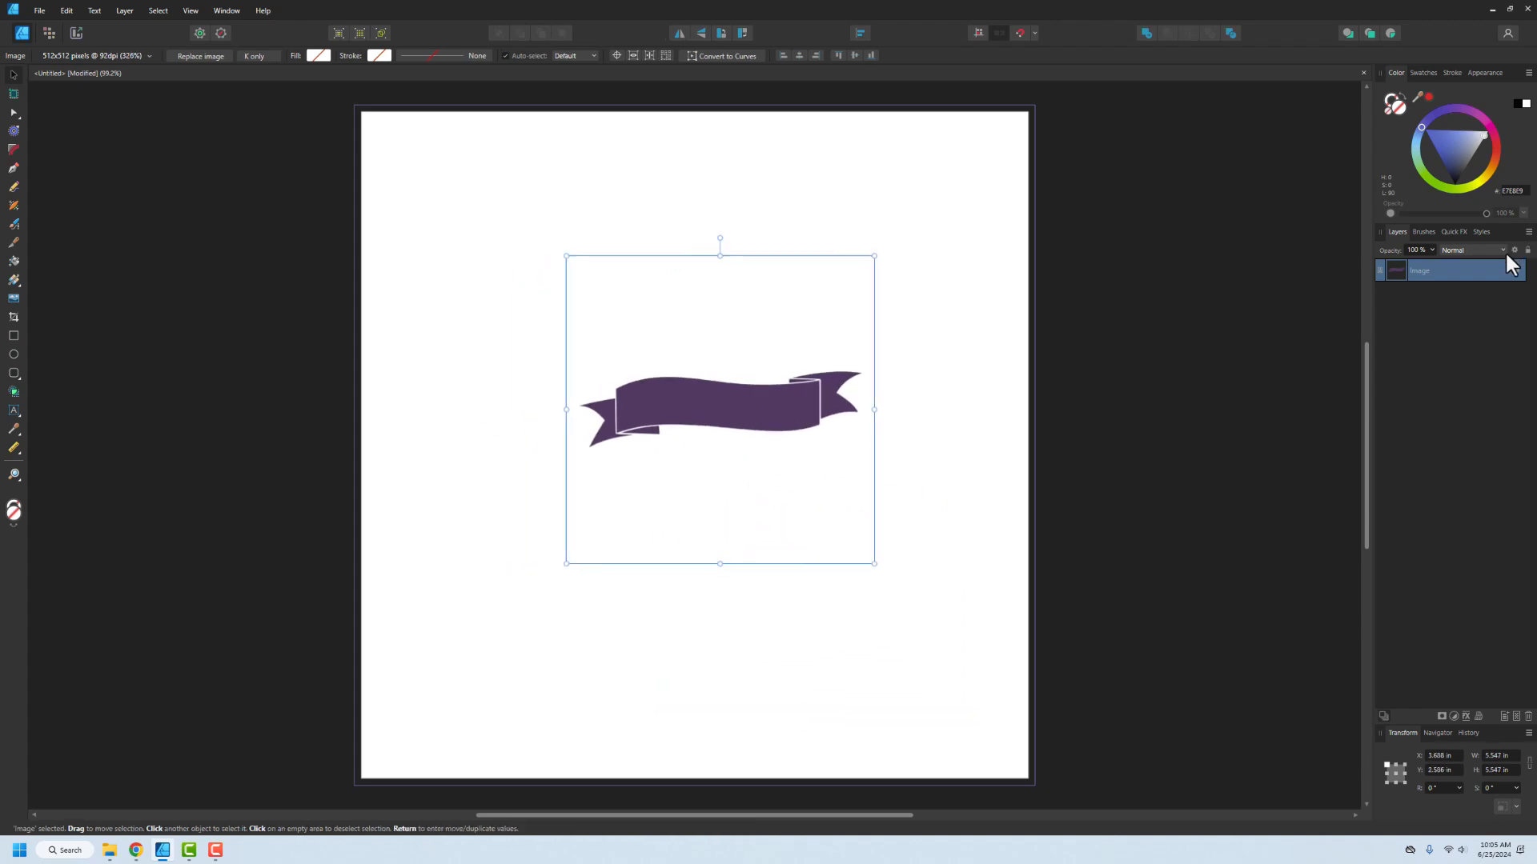
{"action": "left_click", "coordinate": [1516, 272]}
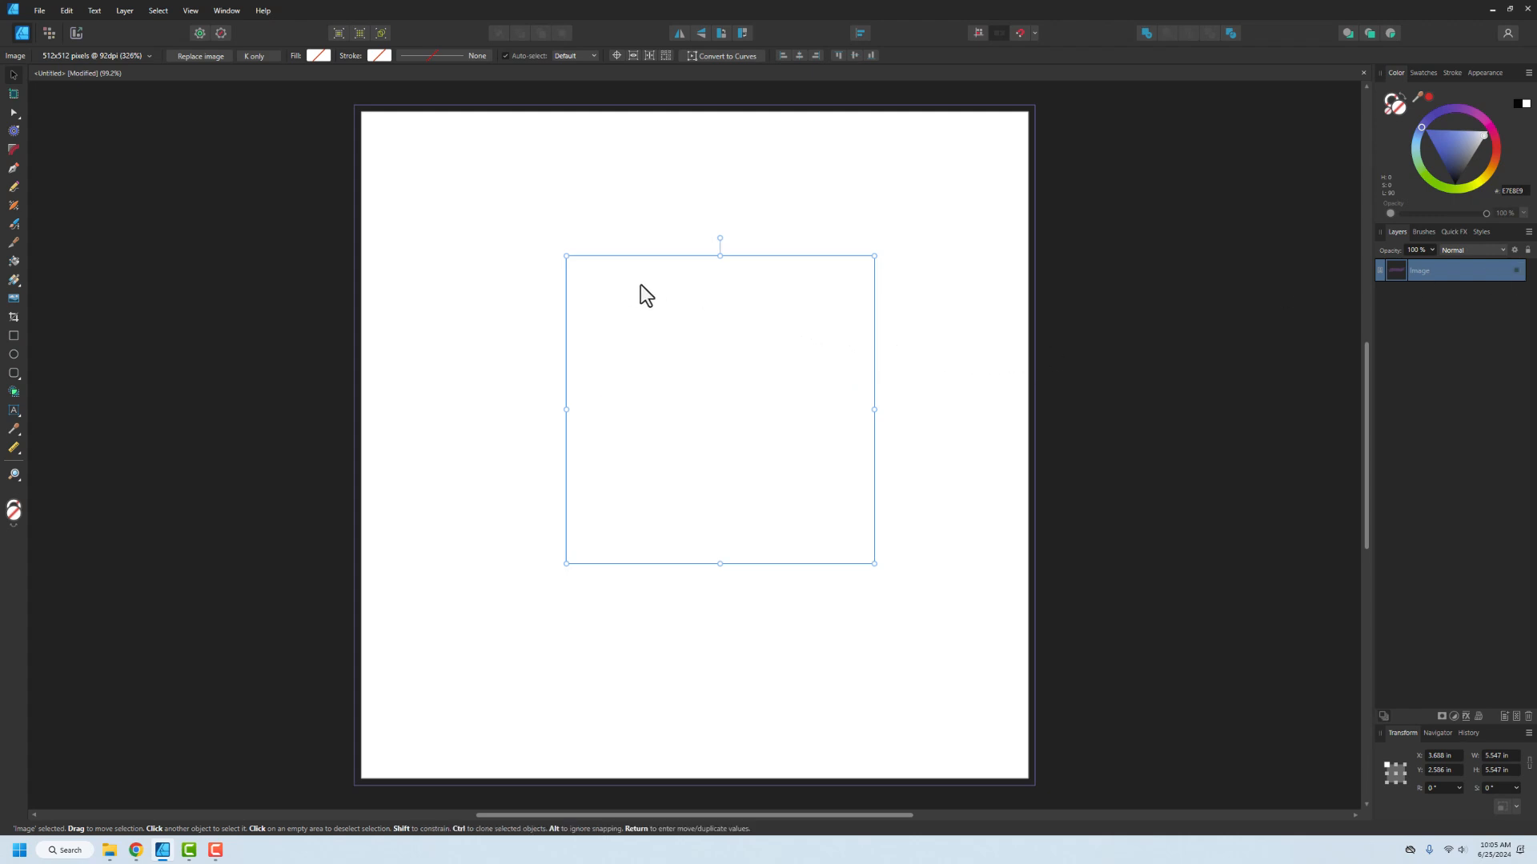
- Open the United-states_flag_icon_round SVG file from the Desktop
{"action": "left_click", "coordinate": [39, 11]}
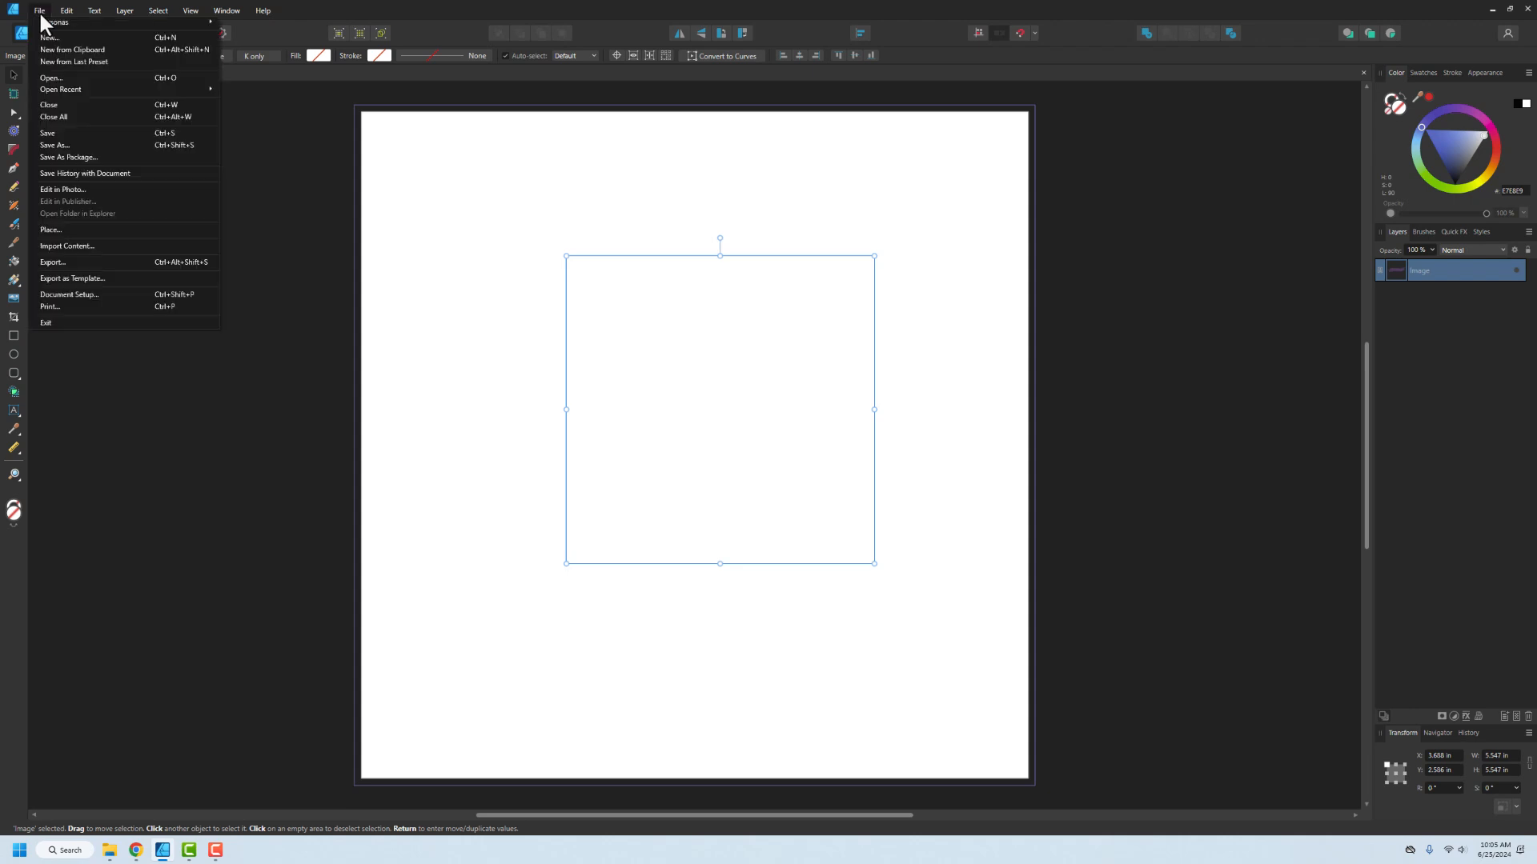
{"action": "left_click", "coordinate": [53, 80]}
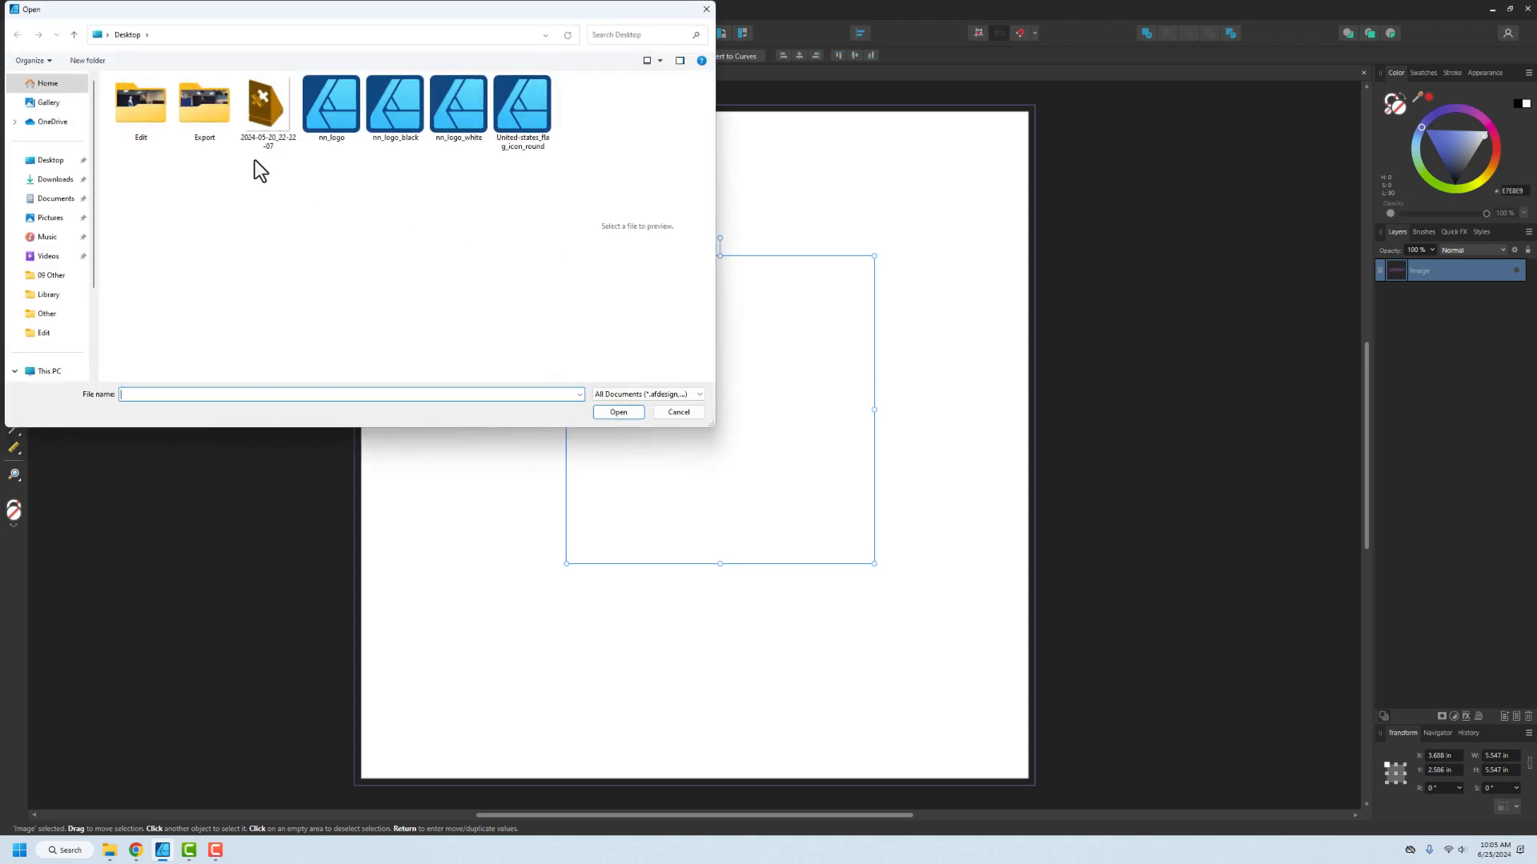
{"action": "left_click", "coordinate": [522, 108]}
{"action": "left_click", "coordinate": [618, 411]}
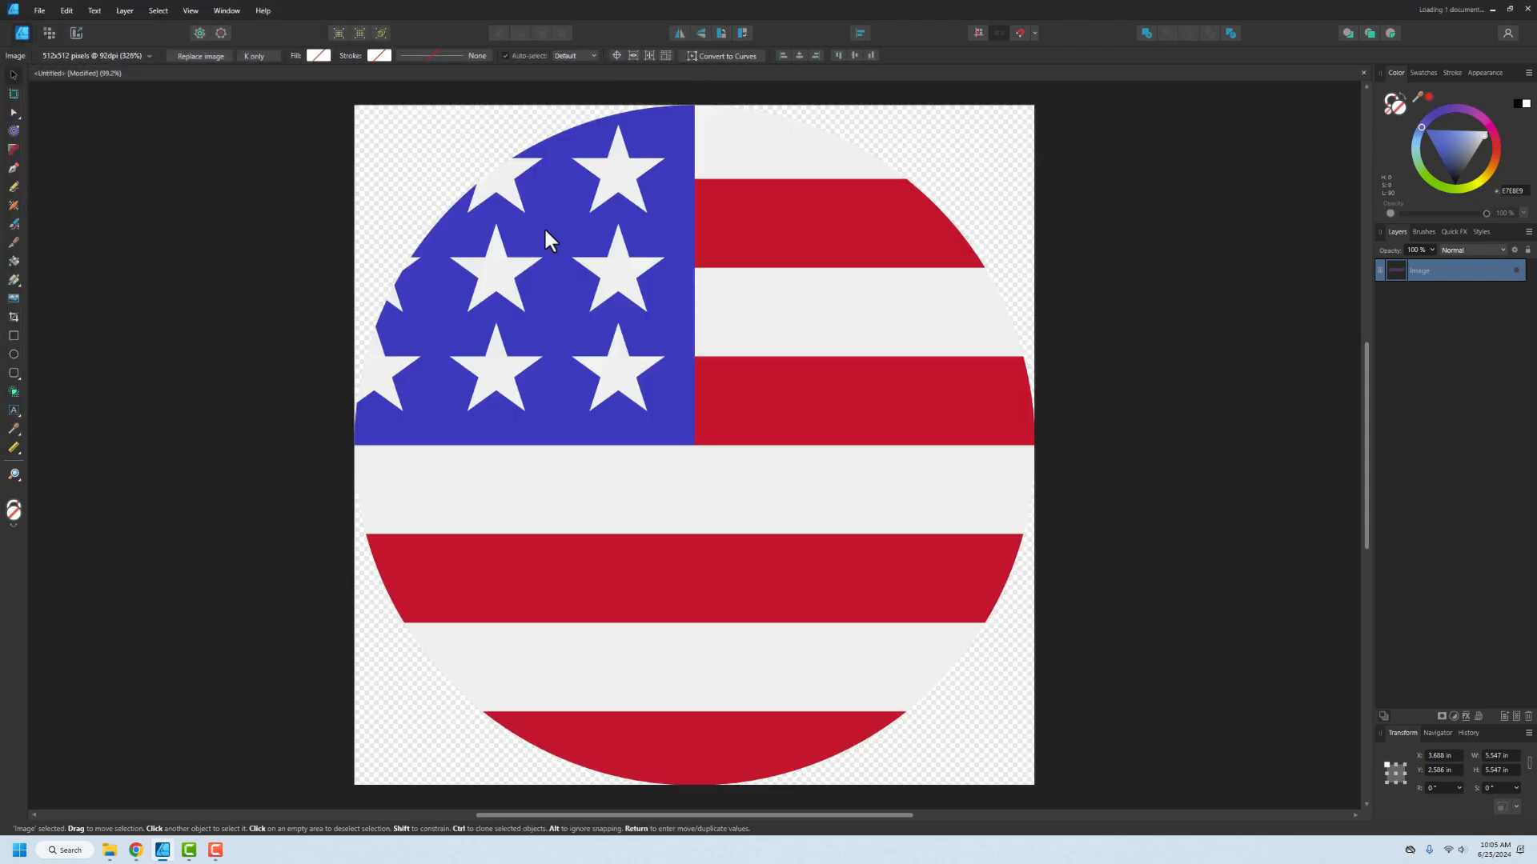
- Copy all objects of the flag icon into the untitled document
{"action": "key", "text": "ctrl+a"}
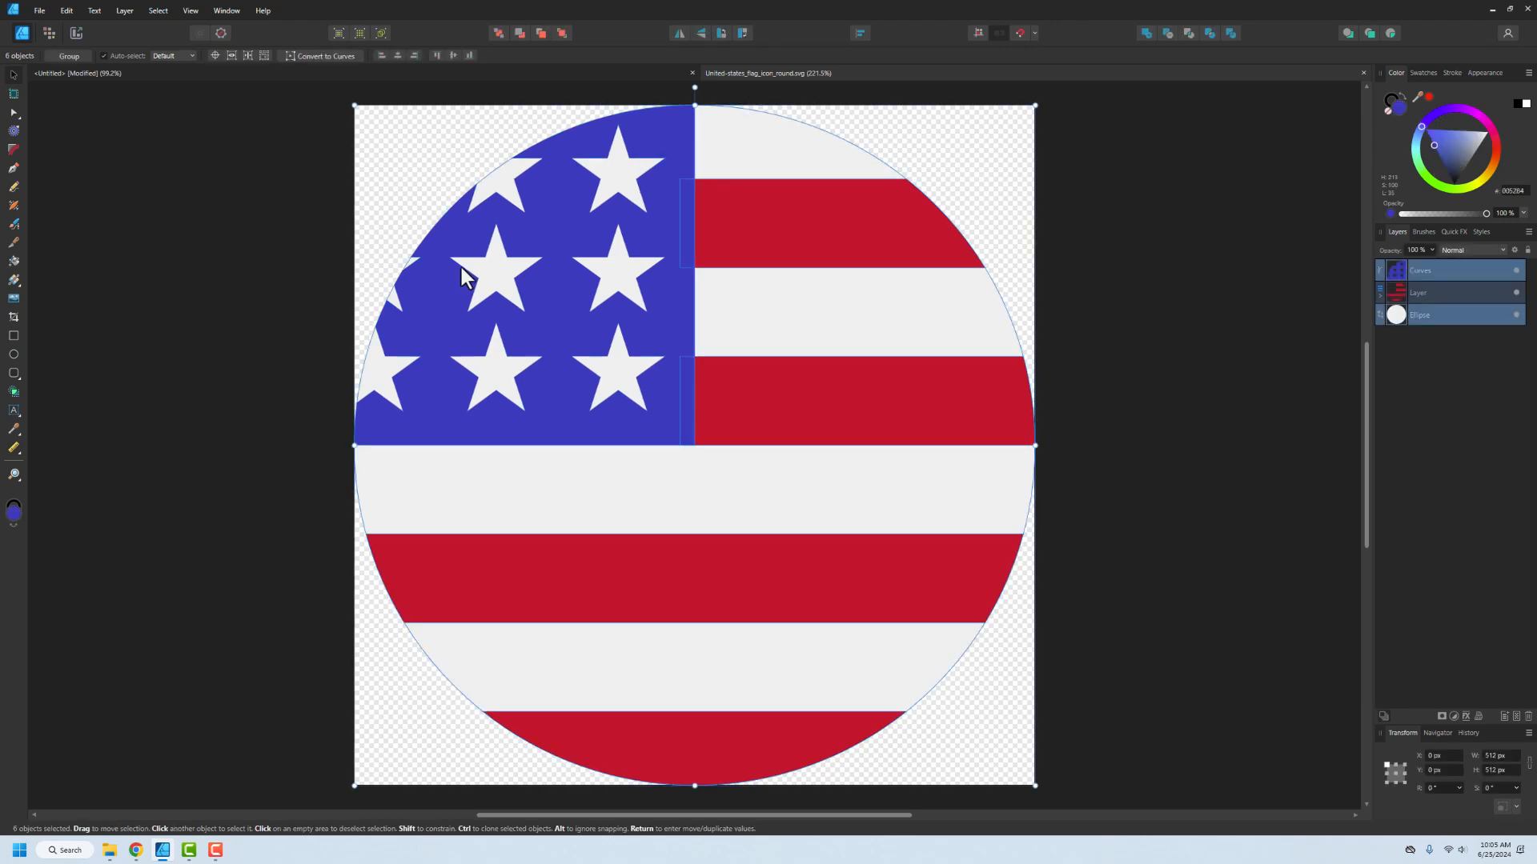
{"action": "left_click", "coordinate": [352, 72]}
{"action": "left_click", "coordinate": [324, 323]}
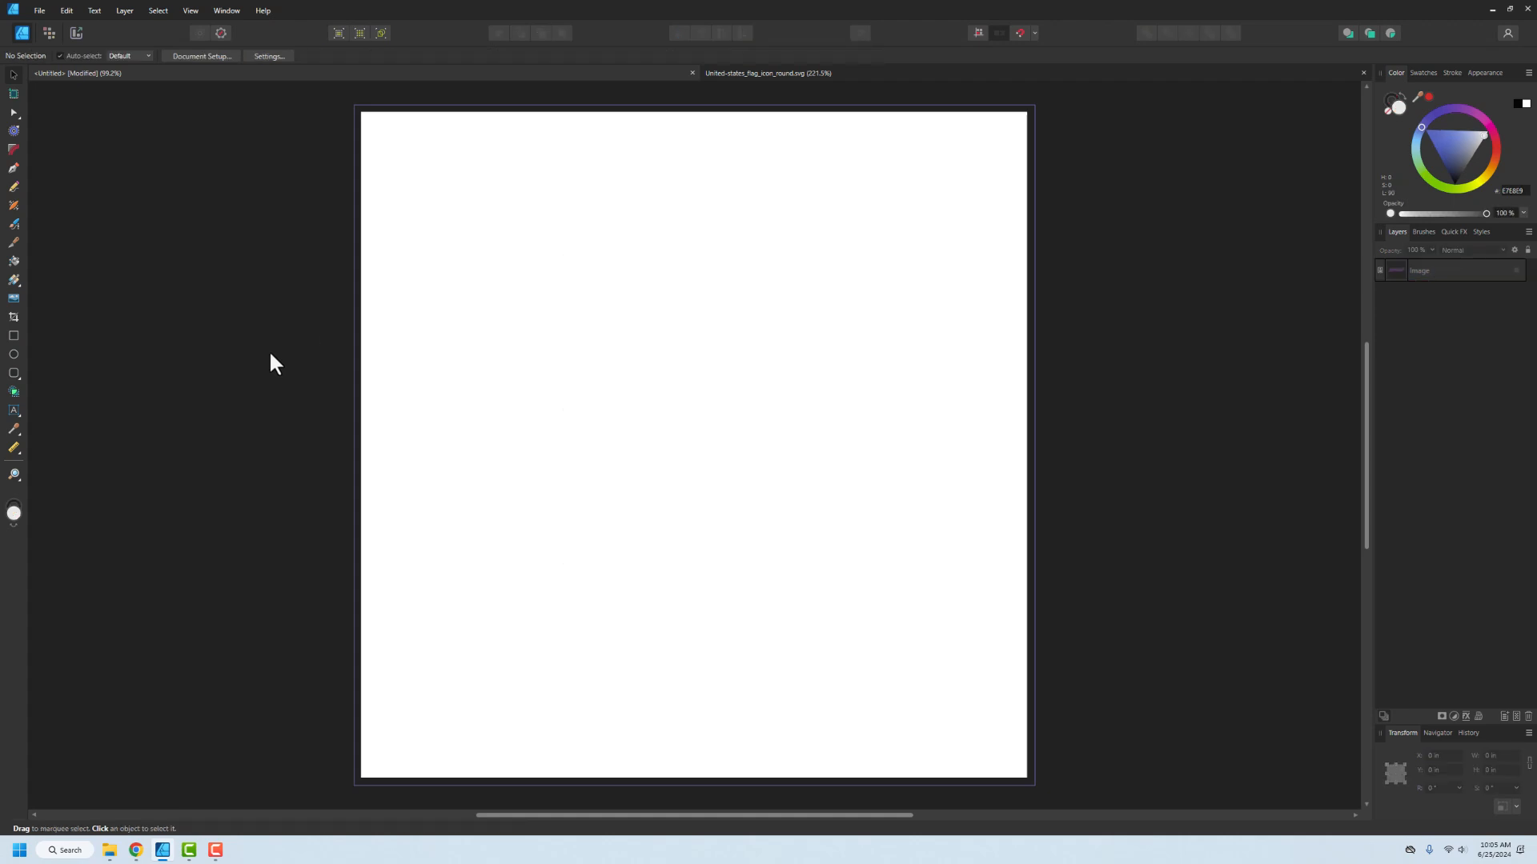
{"action": "key", "text": "ctrl+v"}
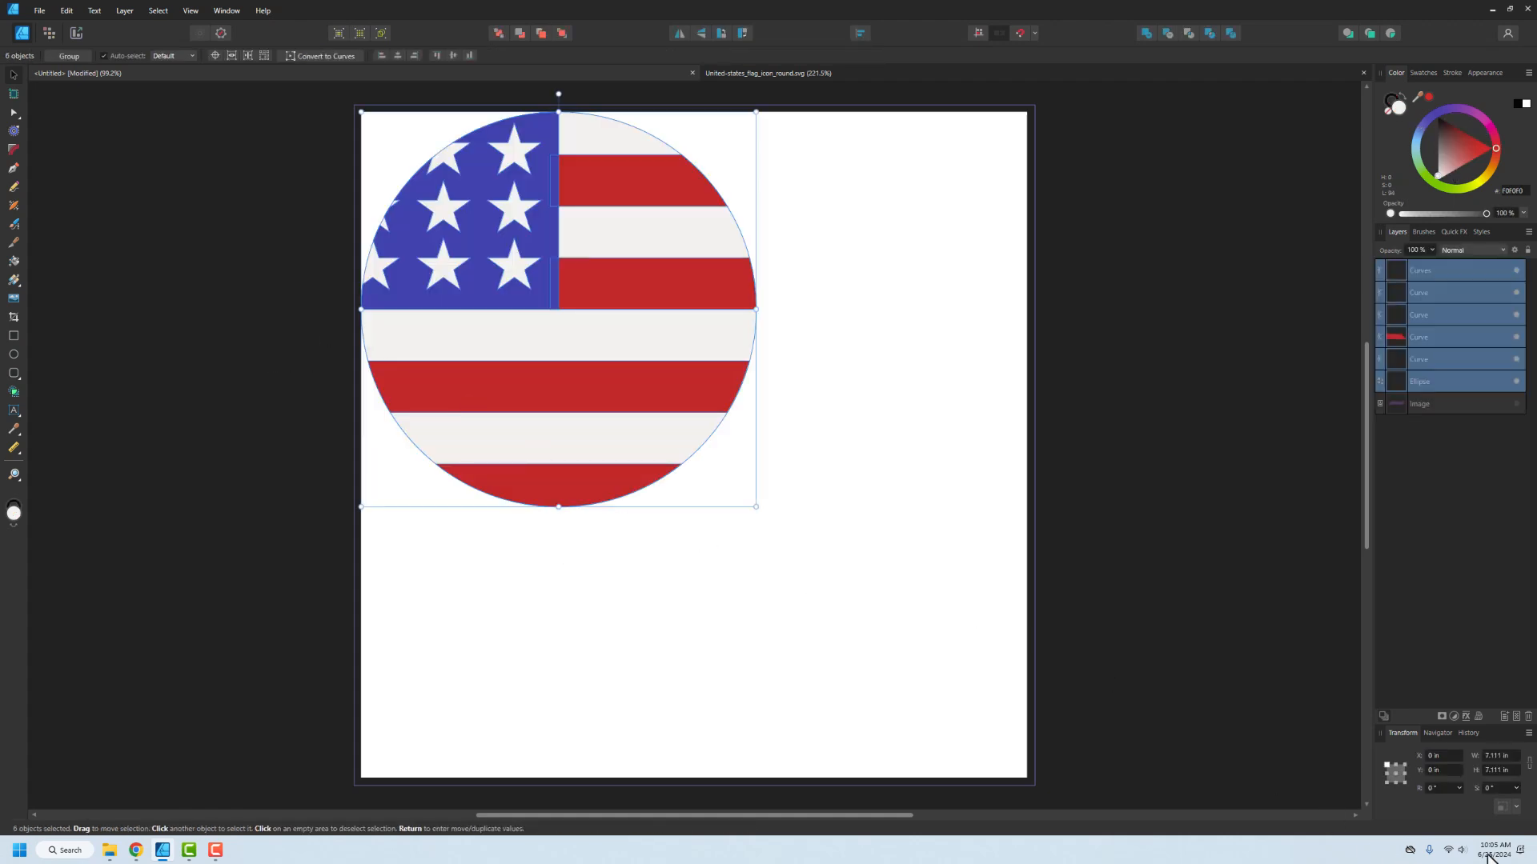
- Set the pasted flag's width to 10 in and its position to X 1 in, Y 1 in
{"action": "left_click", "coordinate": [1496, 756]}
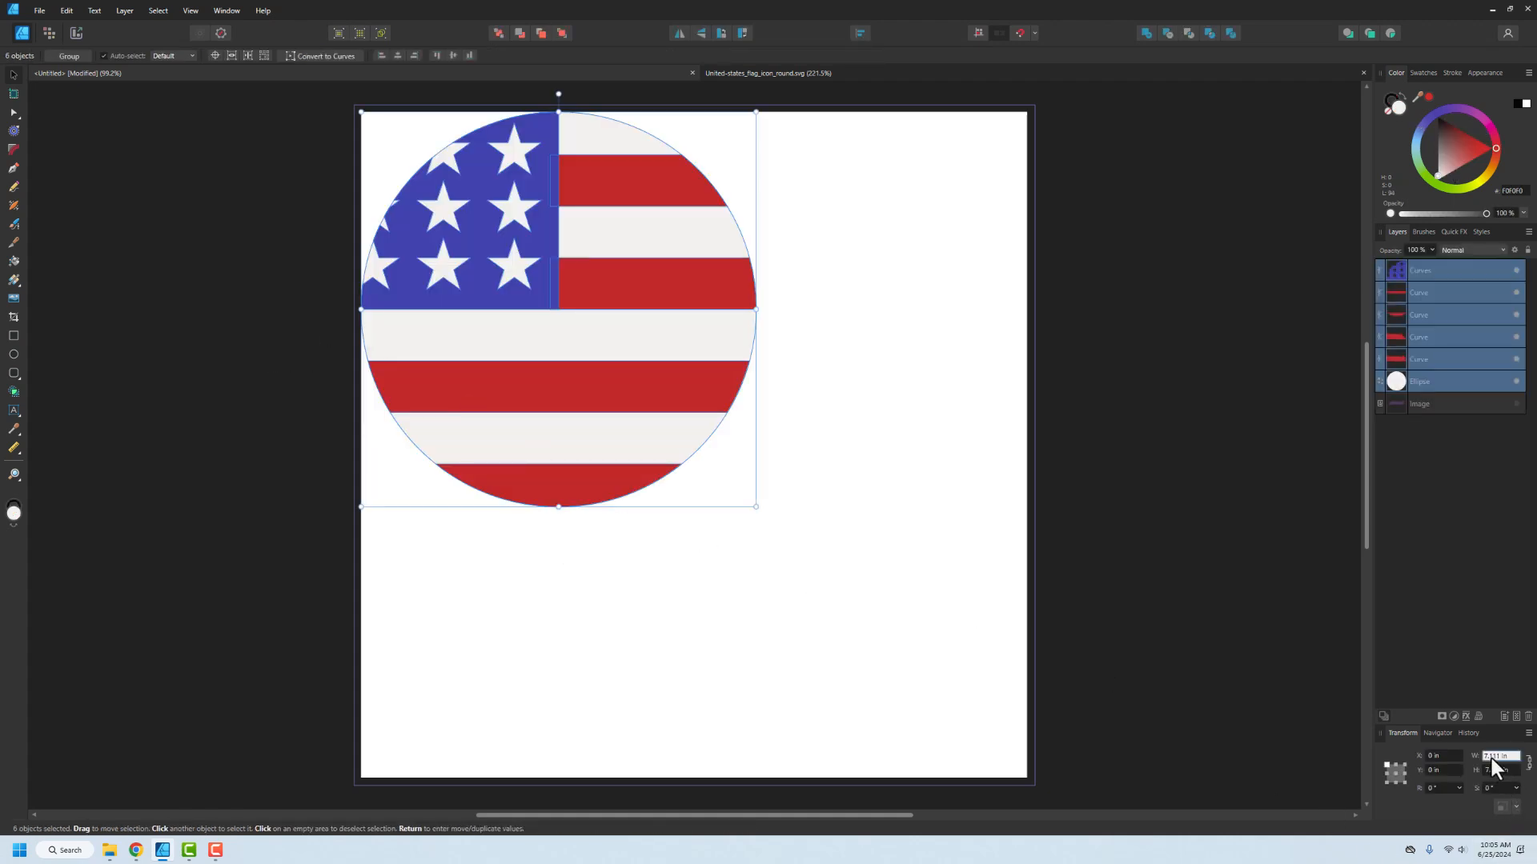
{"action": "type", "text": "10"}
{"action": "key", "text": "Return"}
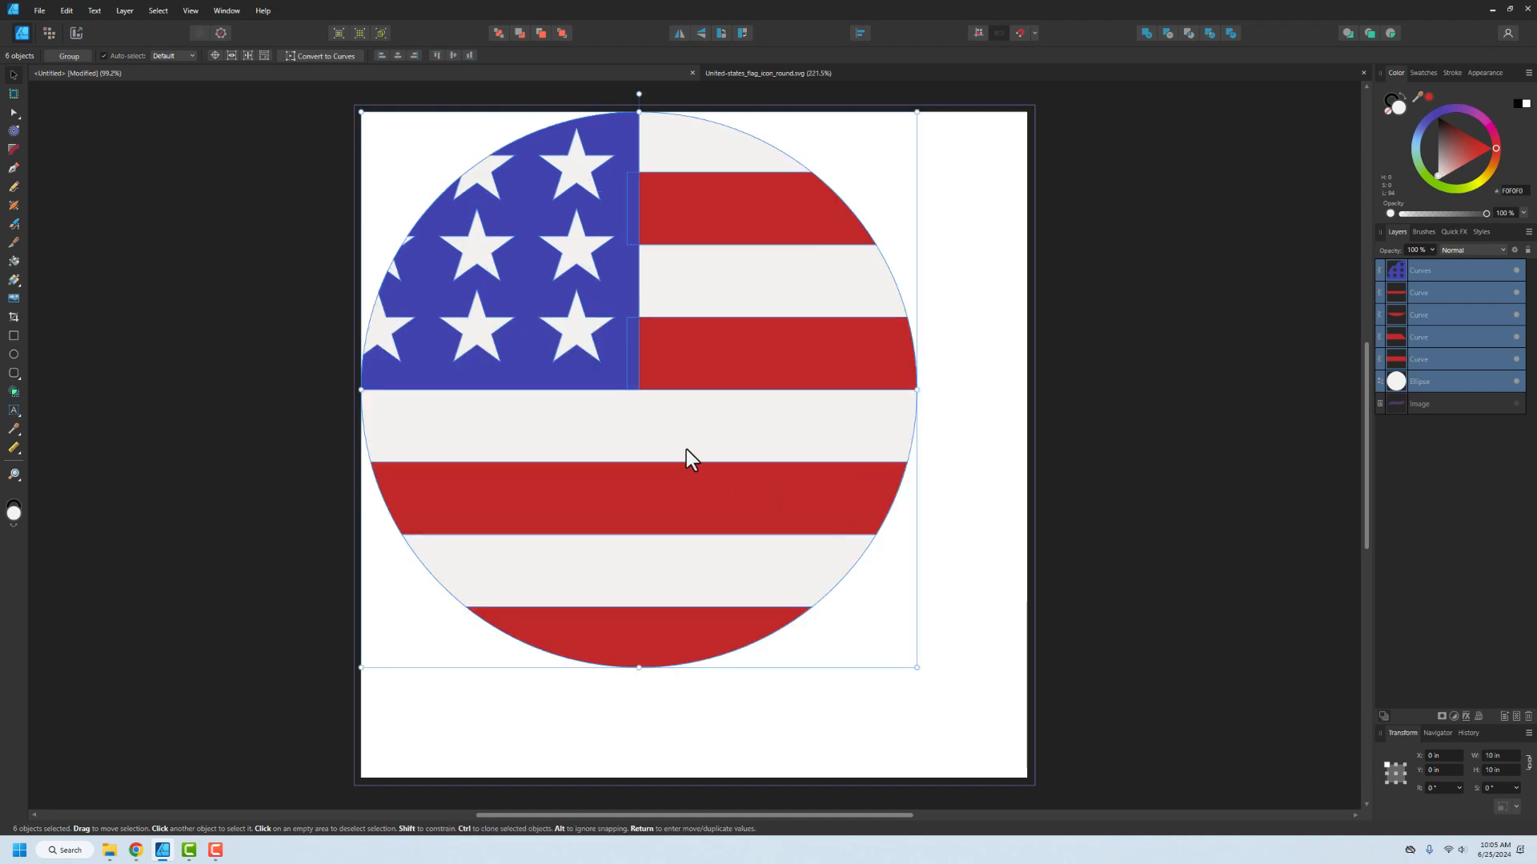
{"action": "left_click", "coordinate": [1441, 755]}
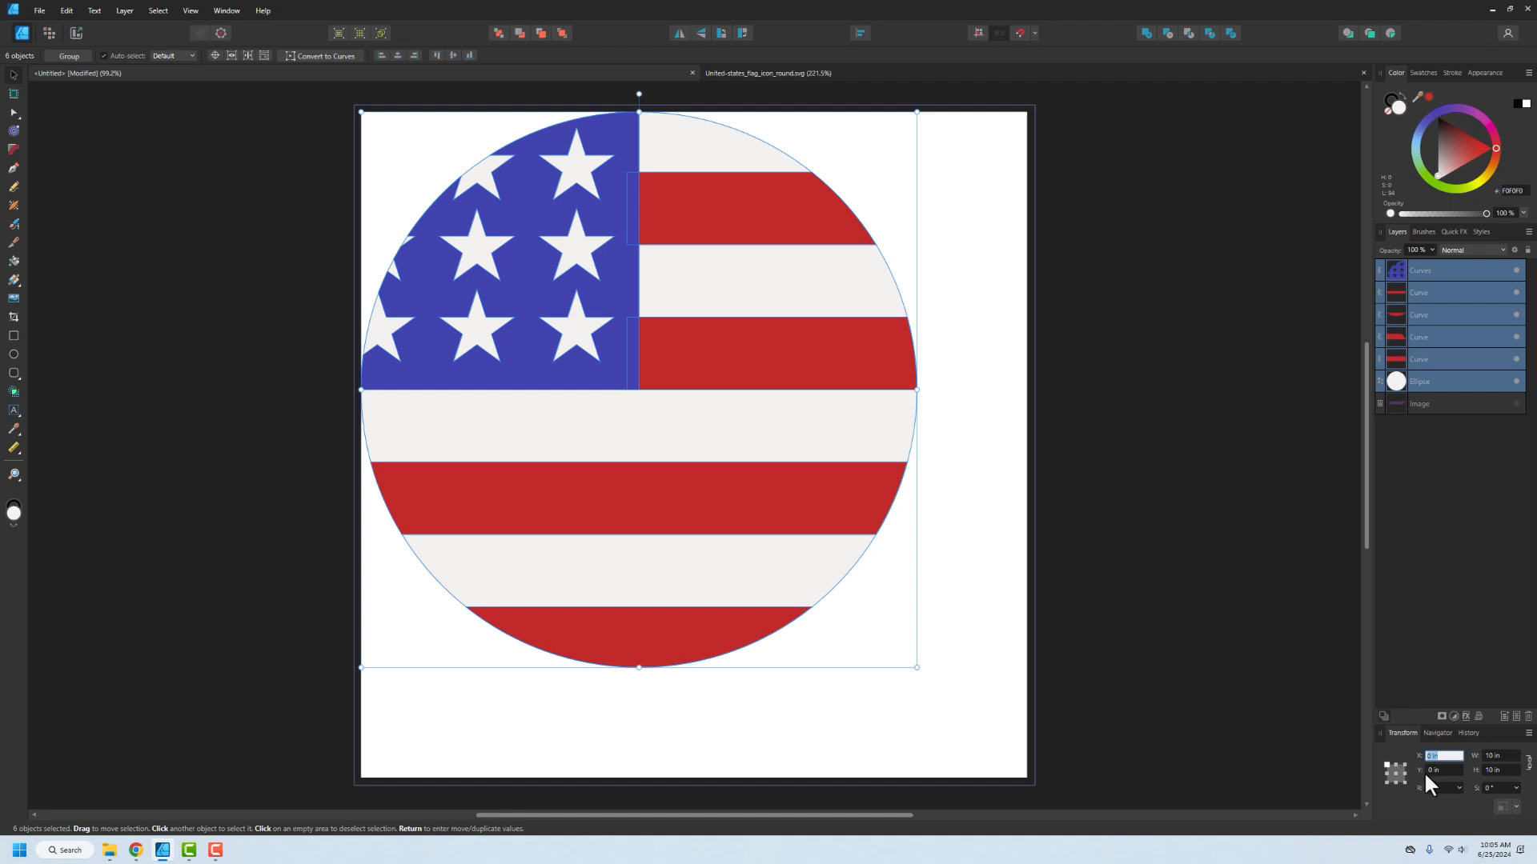
{"action": "type", "text": "1"}
{"action": "key", "text": "Tab"}
{"action": "type", "text": "1"}
{"action": "key", "text": "Return"}
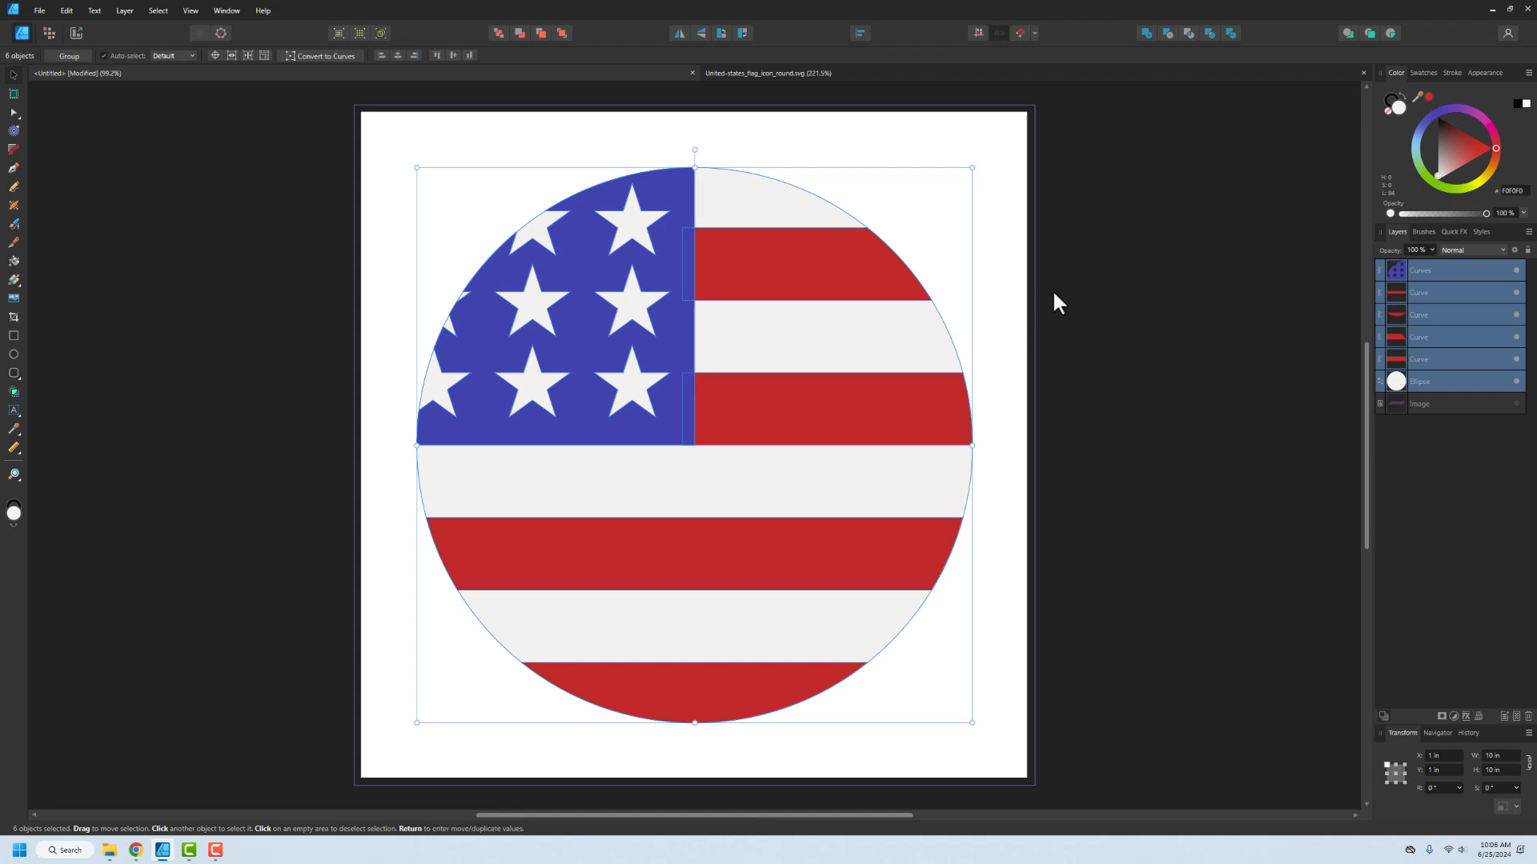
- Shorten the two upper red stripes so their inner ends meet the edge of the blue star field
{"action": "left_click", "coordinate": [1092, 302]}
{"action": "left_click", "coordinate": [755, 261]}
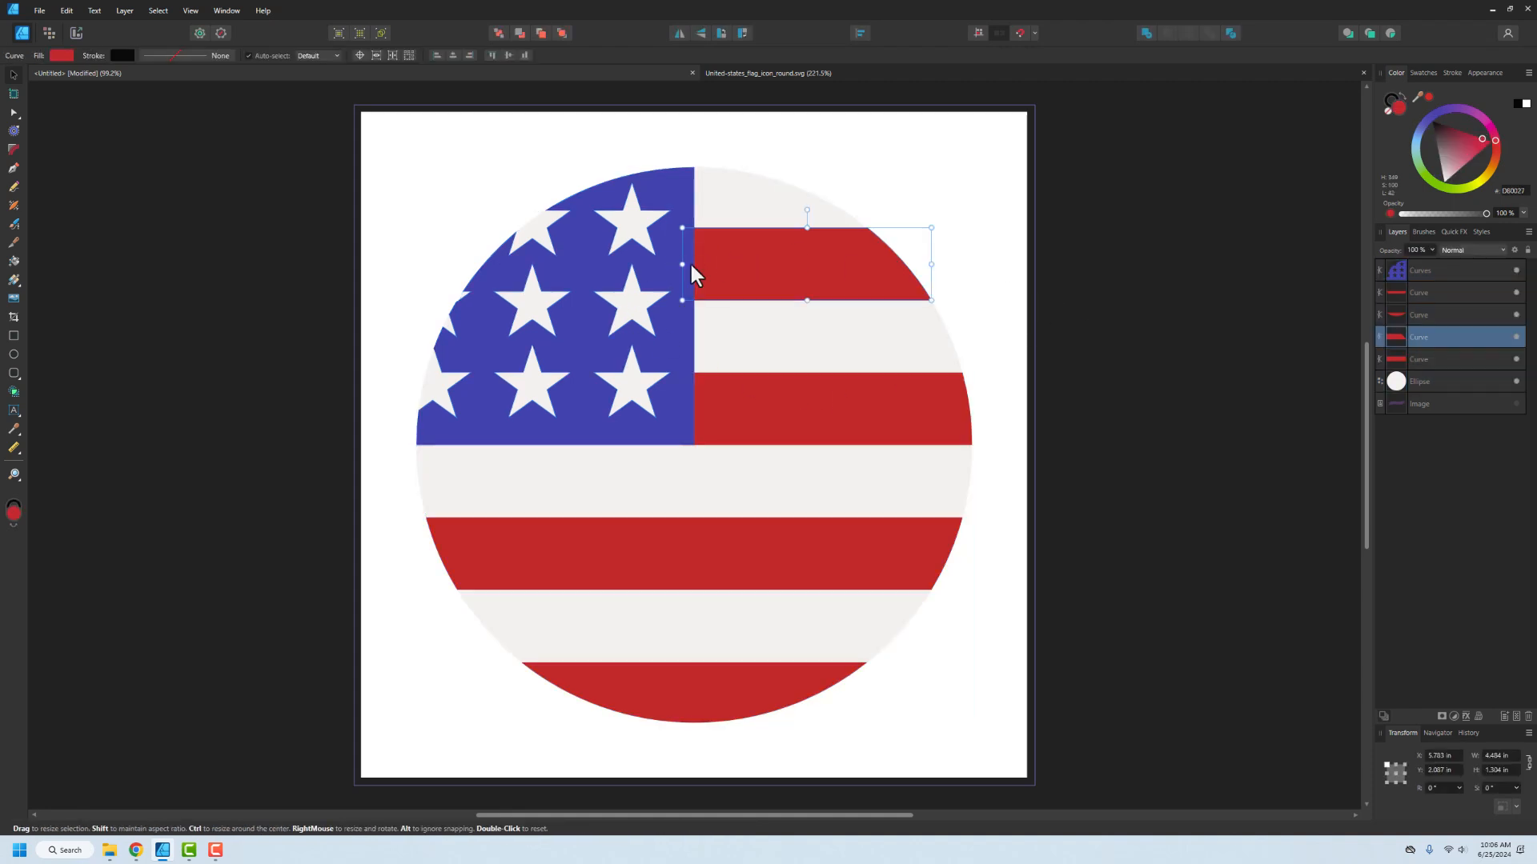
{"action": "mouse_move", "coordinate": [686, 266]}
{"action": "left_mouse_down"}
{"action": "mouse_move", "coordinate": [707, 266]}
{"action": "mouse_move", "coordinate": [677, 266]}
{"action": "mouse_move", "coordinate": [694, 266]}
{"action": "left_mouse_up"}
{"action": "left_click", "coordinate": [722, 407]}
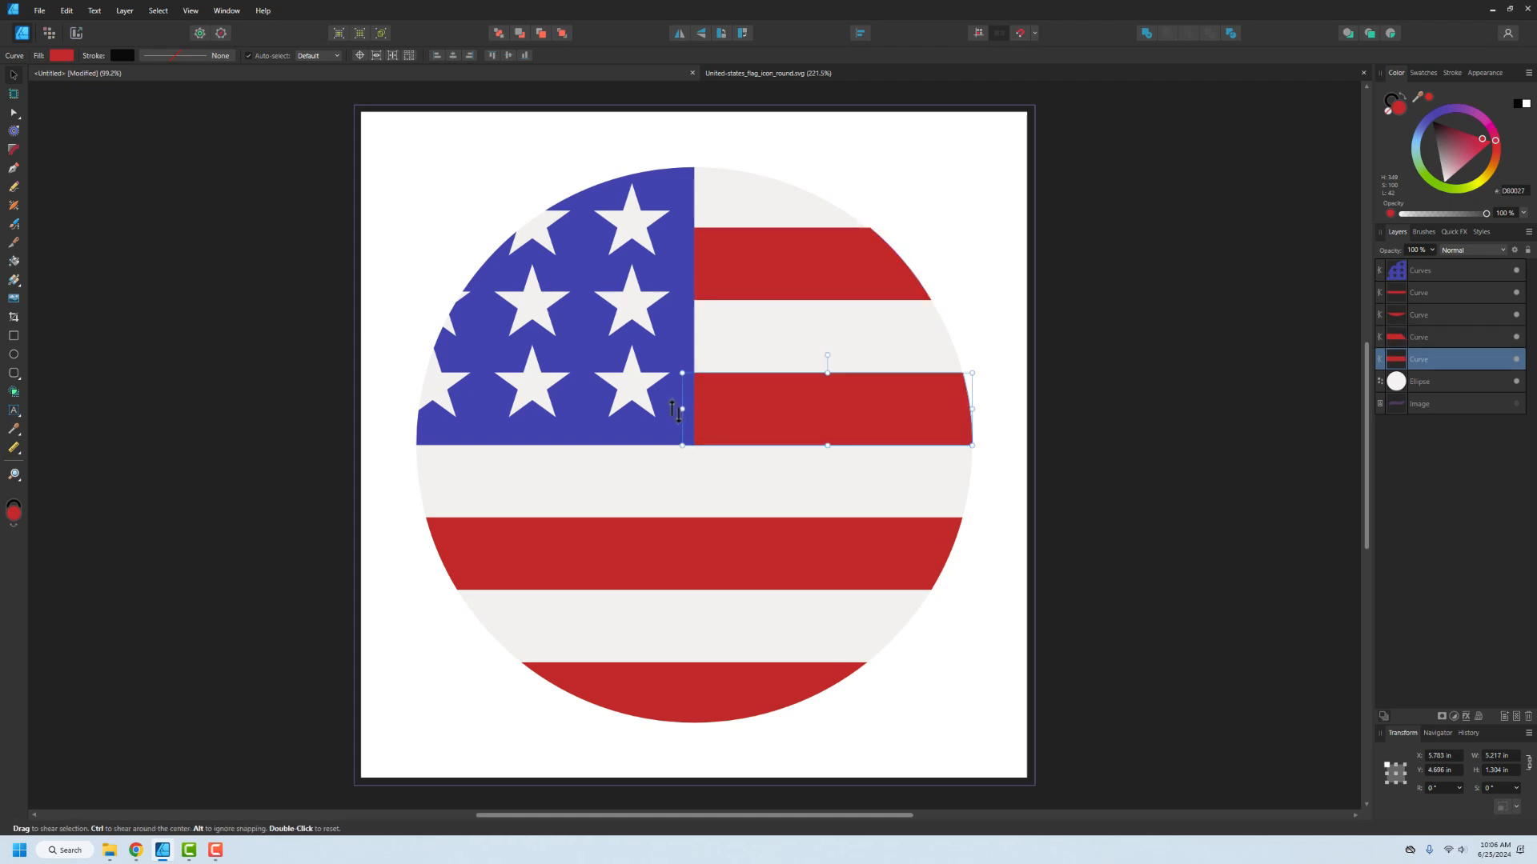
{"action": "left_click_drag", "start_coordinate": [682, 409], "coordinate": [694, 409]}
{"action": "left_click", "coordinate": [1077, 342]}
- Refine the inner end of the red stripe at the flag's middle to align exactly with the blue field
{"action": "key", "text": "ctrl+plus"}
{"action": "key", "text": "ctrl+plus"}
{"action": "key", "text": "ctrl+plus"}
{"action": "key", "text": "ctrl+plus"}
{"action": "key", "text": "ctrl+plus"}
{"action": "key", "text": "ctrl+plus"}
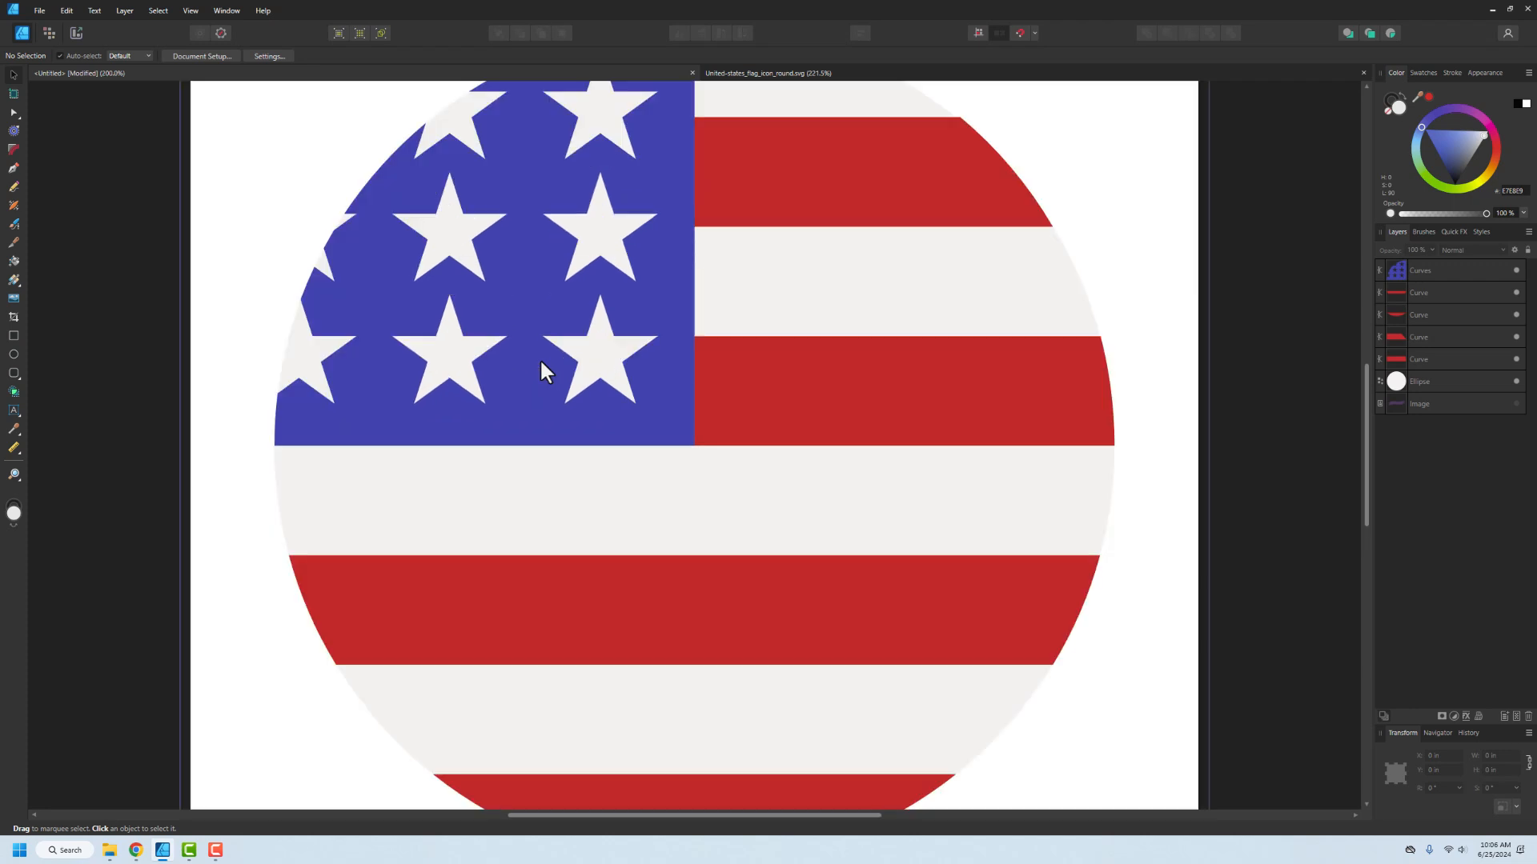
{"action": "left_click", "coordinate": [780, 306]}
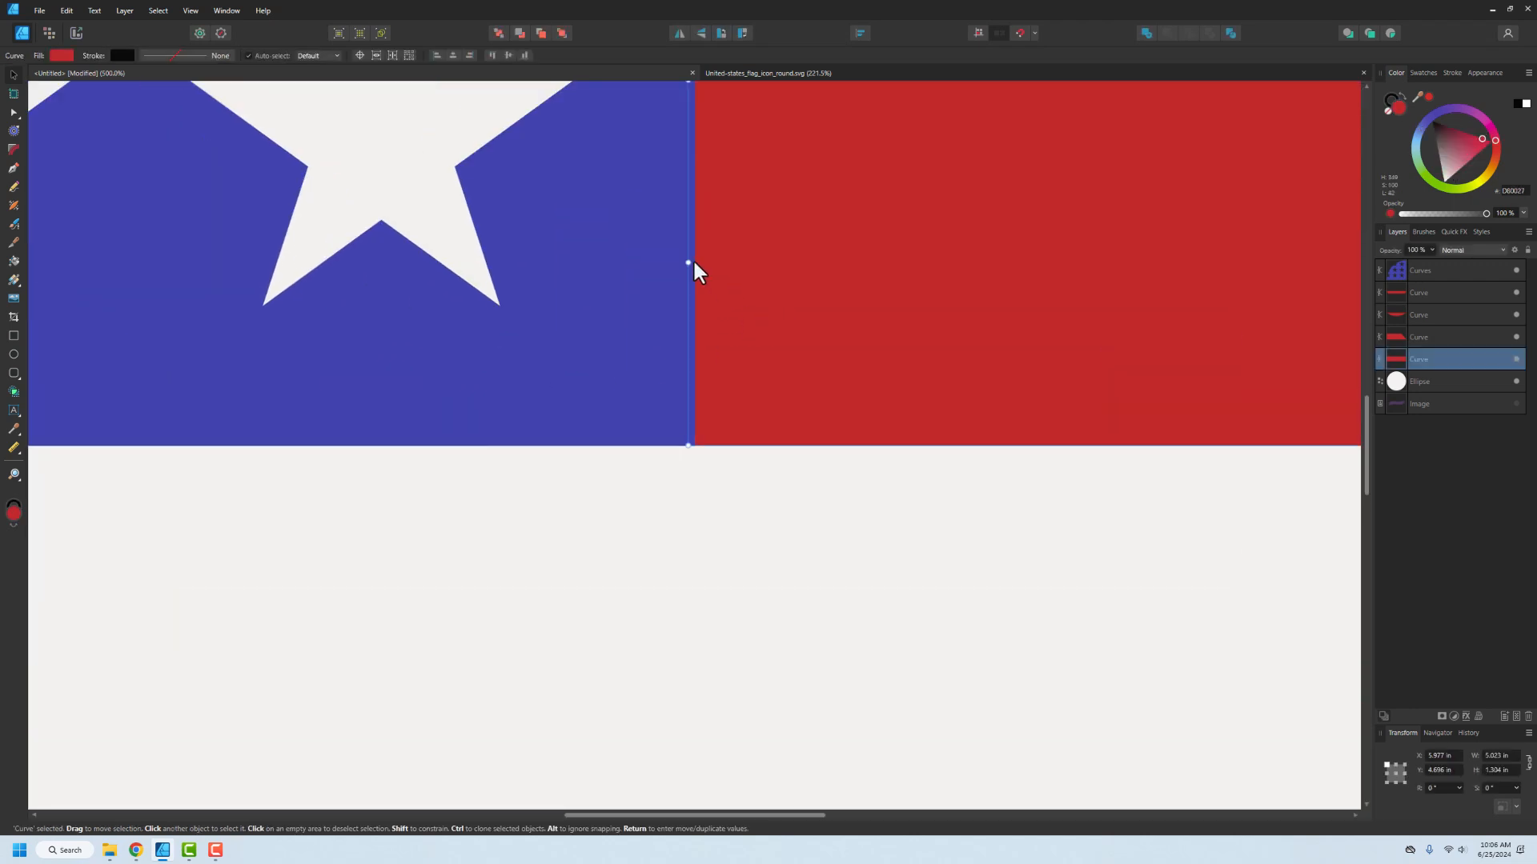
{"action": "left_click_drag", "start_coordinate": [689, 263], "coordinate": [693, 262]}
{"action": "scroll", "coordinate": [734, 304], "scroll_direction": "up", "scroll_amount": 10}
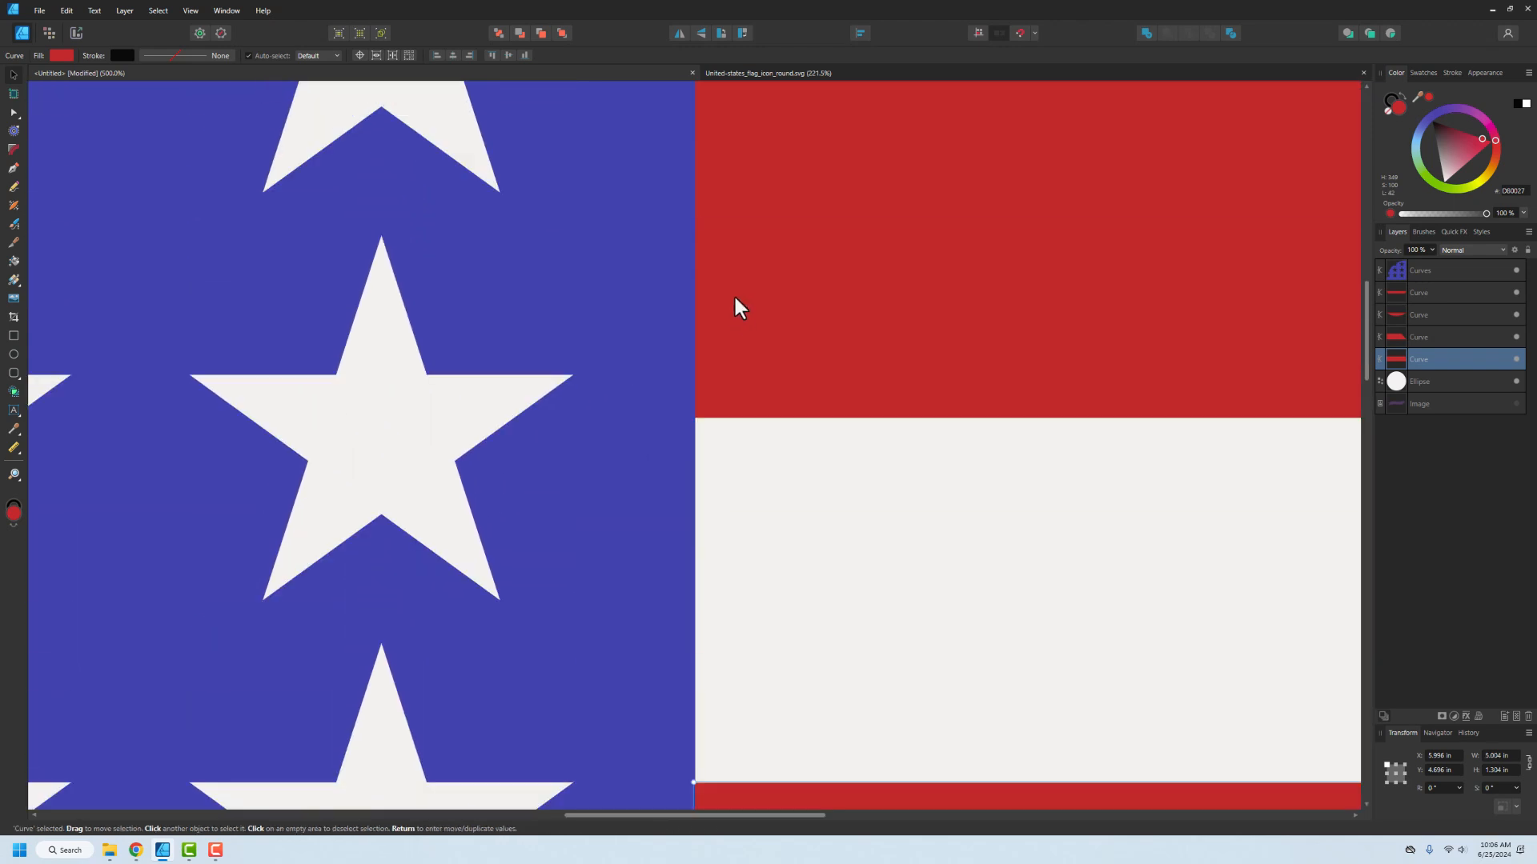
- Refine the inner end of the topmost red stripe to align exactly with the blue field's edge
{"action": "left_click", "coordinate": [699, 255]}
{"action": "left_click_drag", "start_coordinate": [691, 234], "coordinate": [693, 231]}
{"action": "left_click", "coordinate": [621, 275]}
{"action": "scroll", "coordinate": [621, 275], "scroll_direction": "up", "scroll_amount": 3}
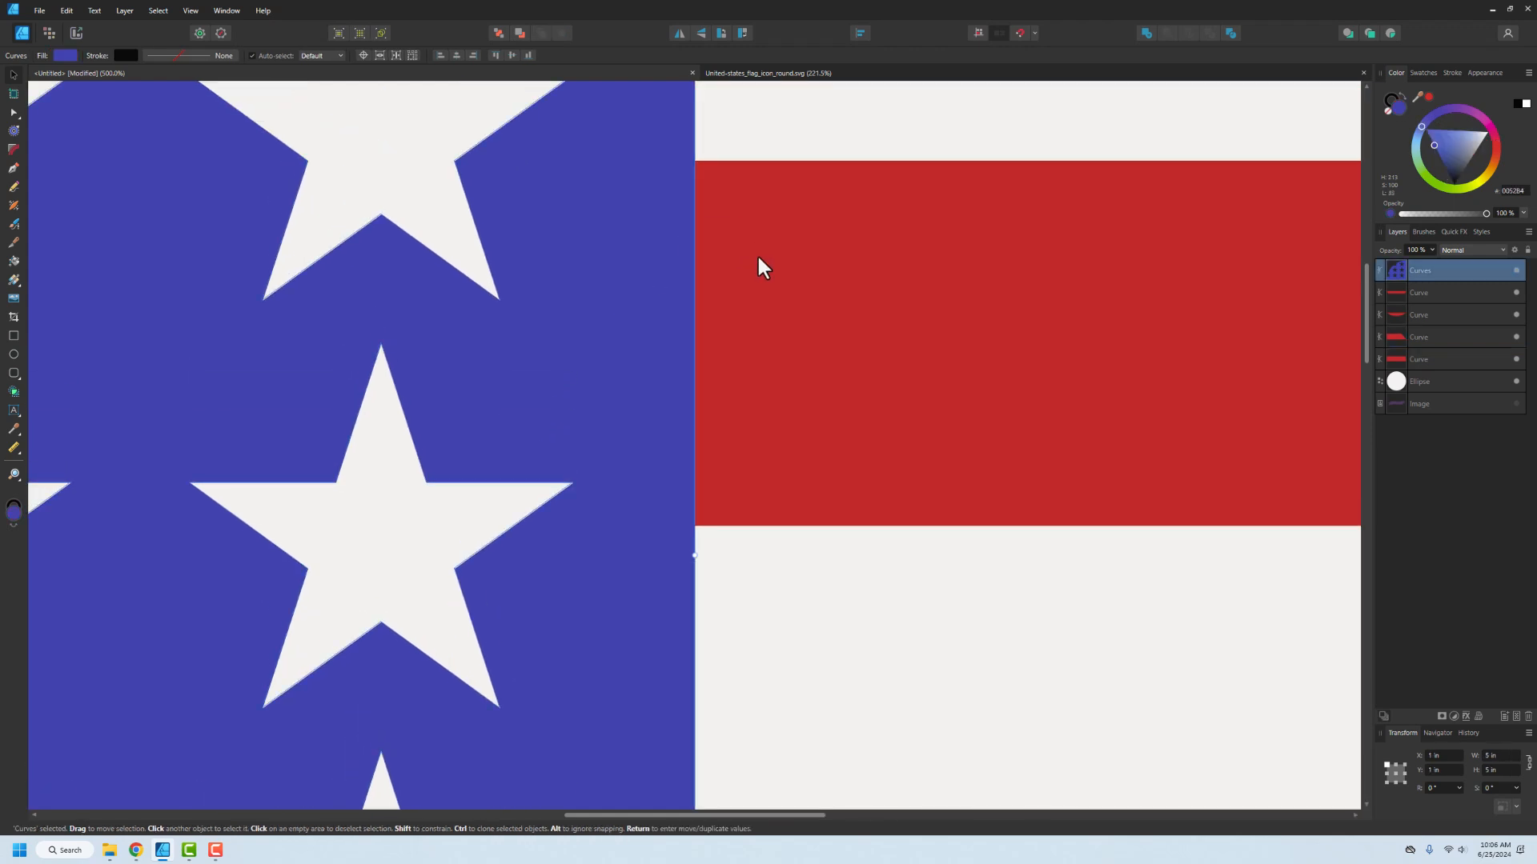
{"action": "left_click", "coordinate": [757, 255]}
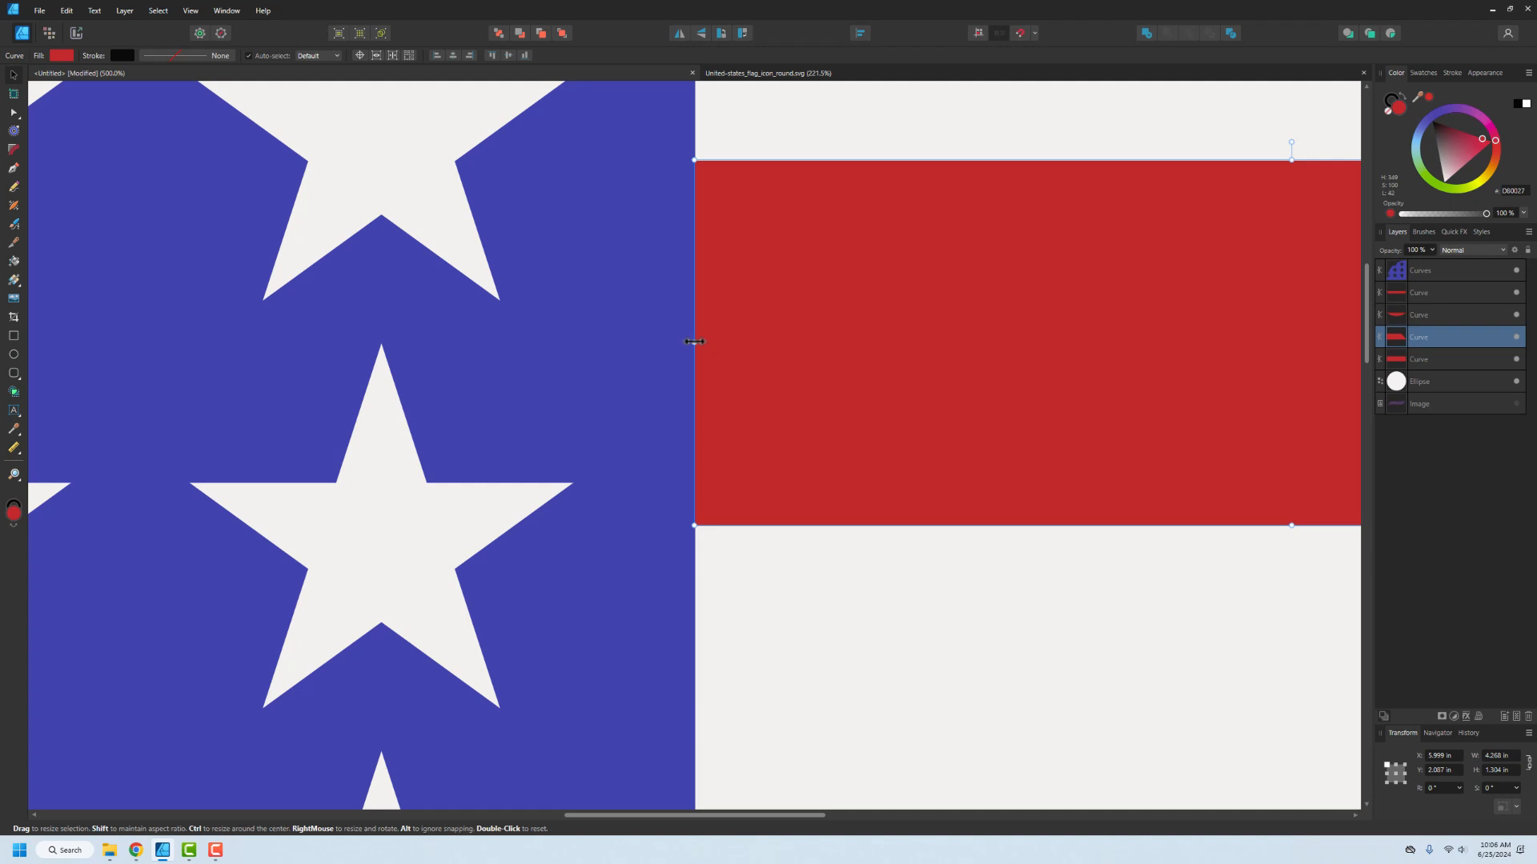
{"action": "left_click_drag", "start_coordinate": [694, 342], "coordinate": [695, 327]}
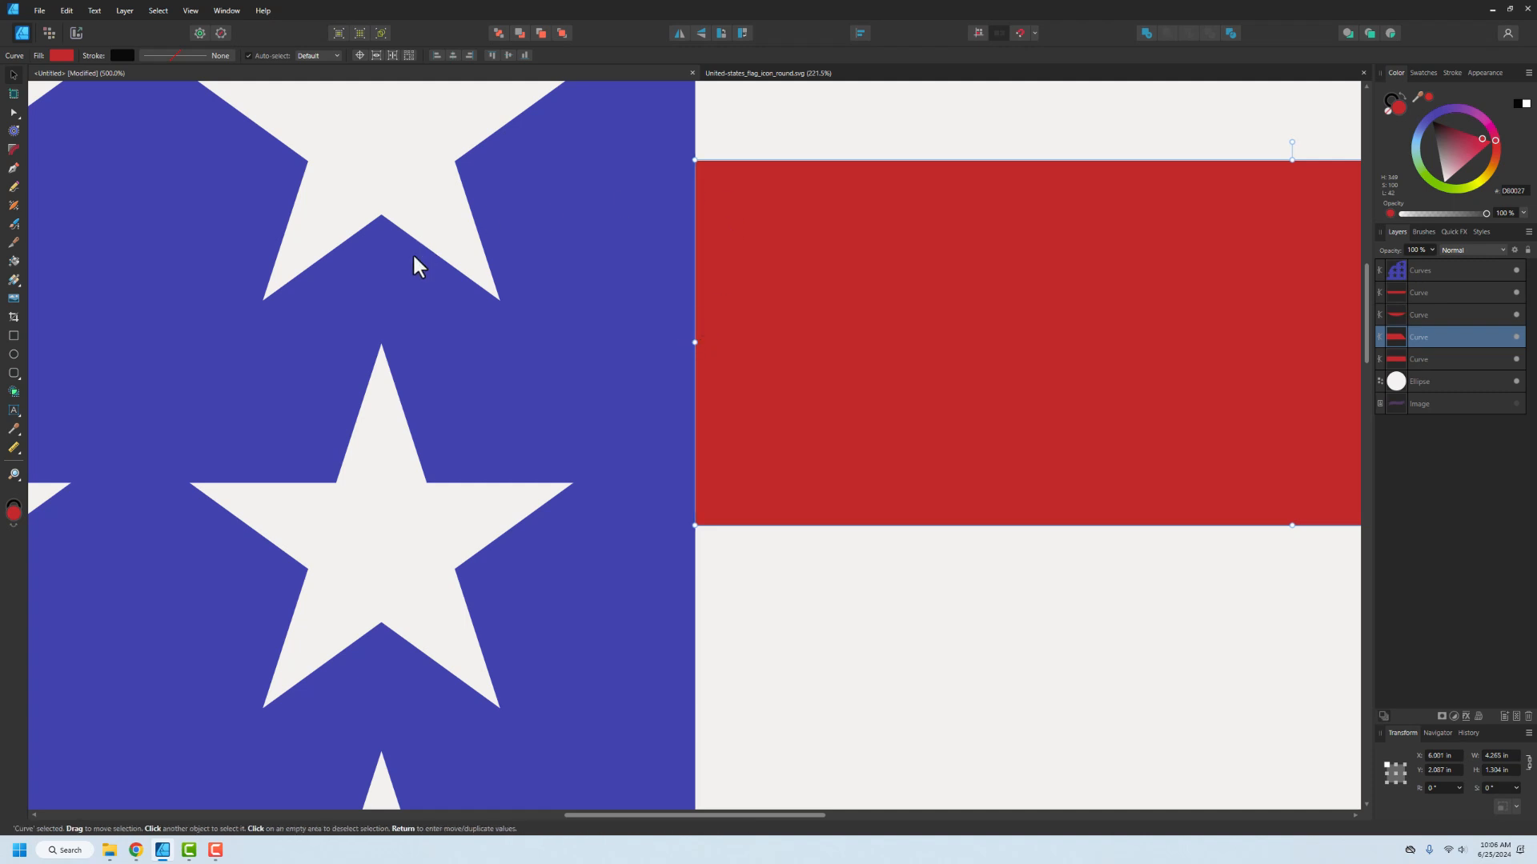
{"action": "key", "text": "ctrl+1"}
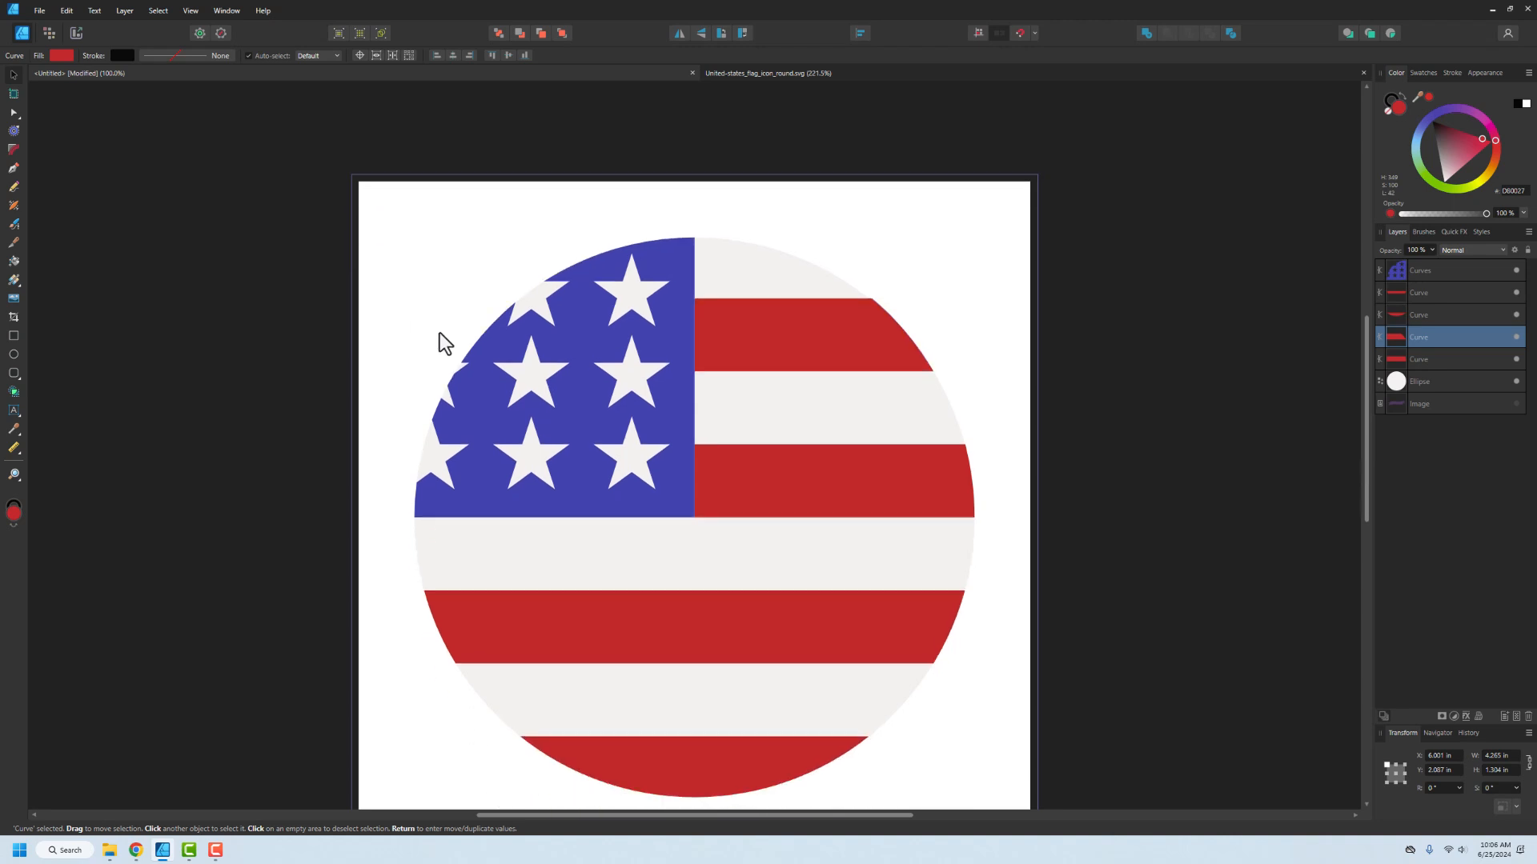
{"action": "left_click", "coordinate": [405, 304]}
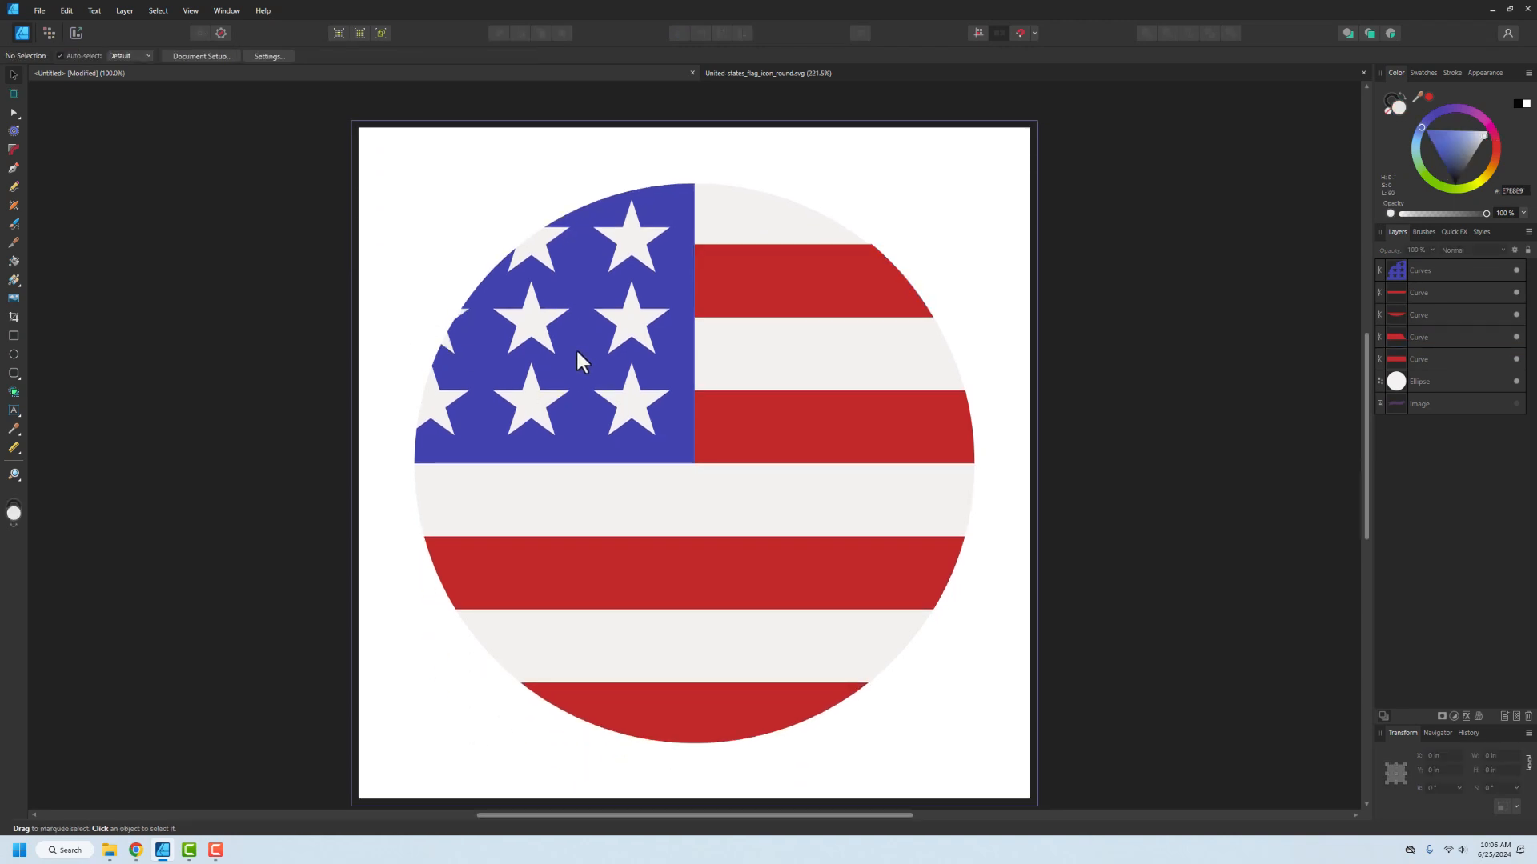
- Identify which flag part each layer holds by toggling the visibility of the star field, red stripes and white ellipse
{"action": "left_click", "coordinate": [750, 238]}
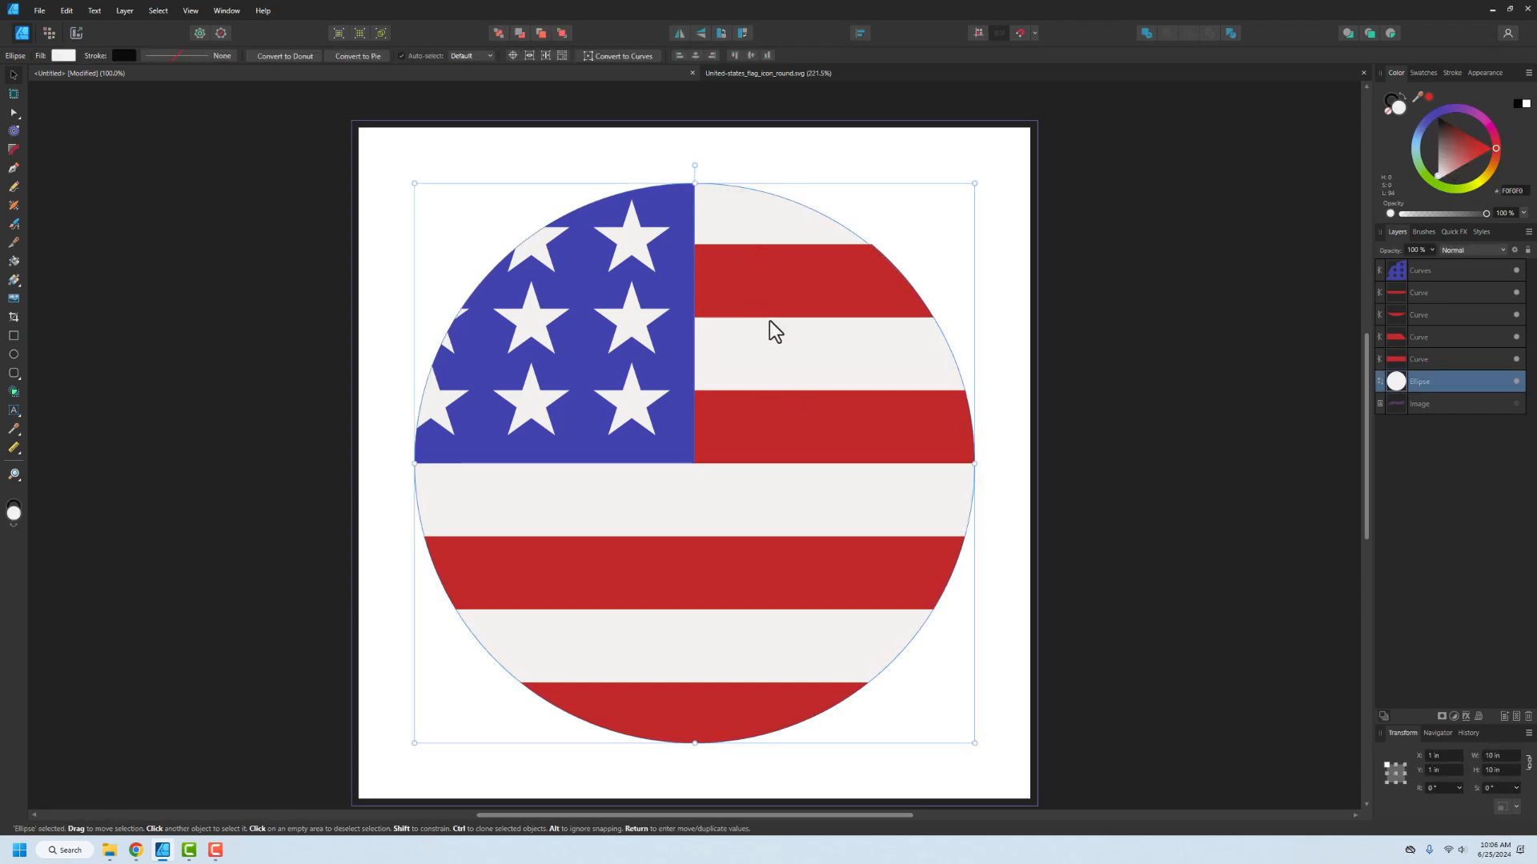
{"action": "left_click", "coordinate": [1146, 296]}
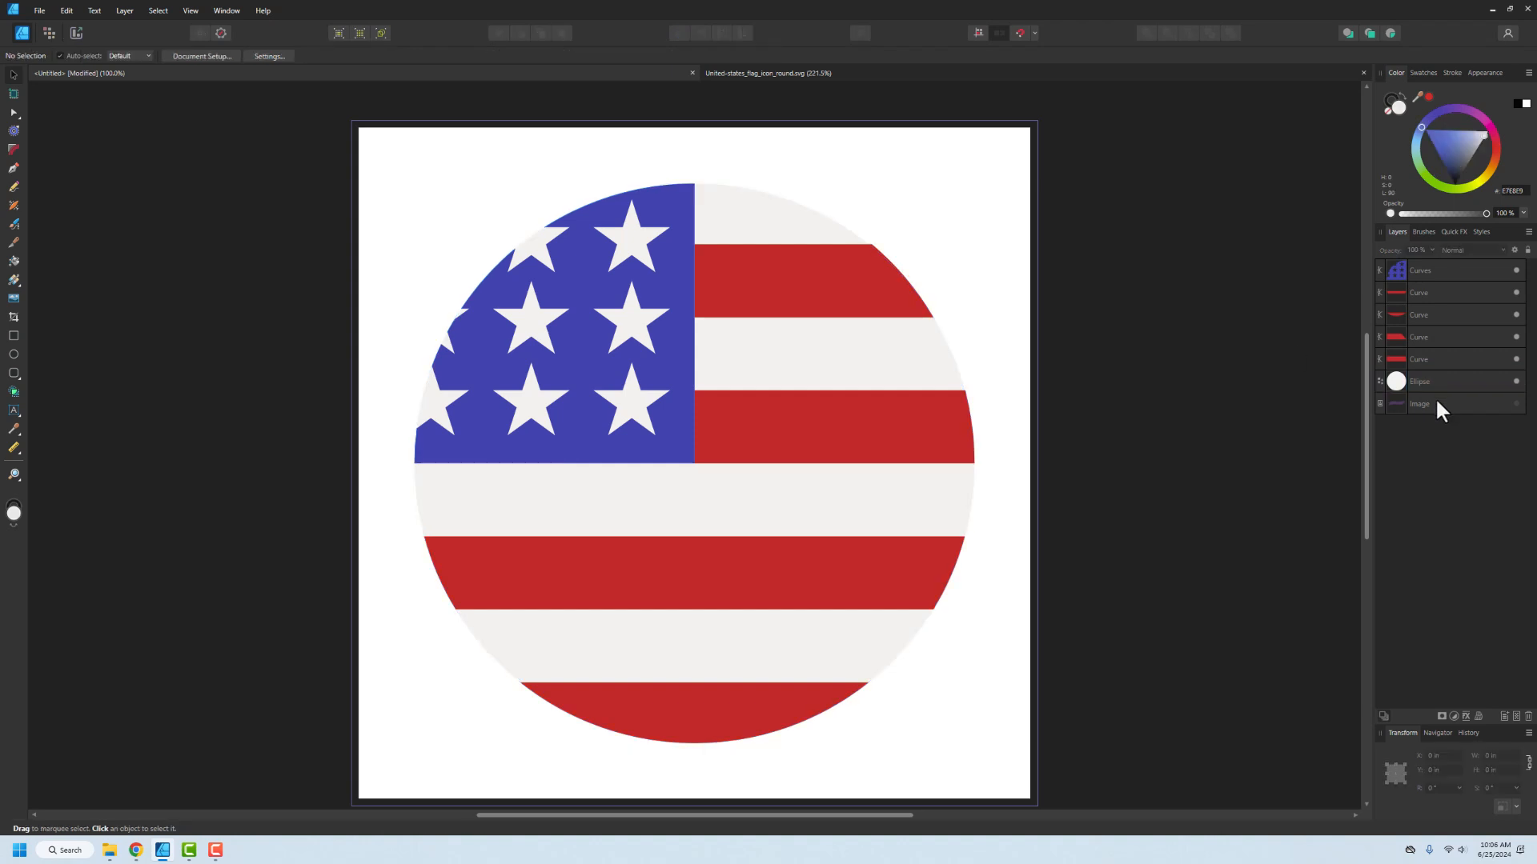
{"action": "left_click", "coordinate": [1516, 271]}
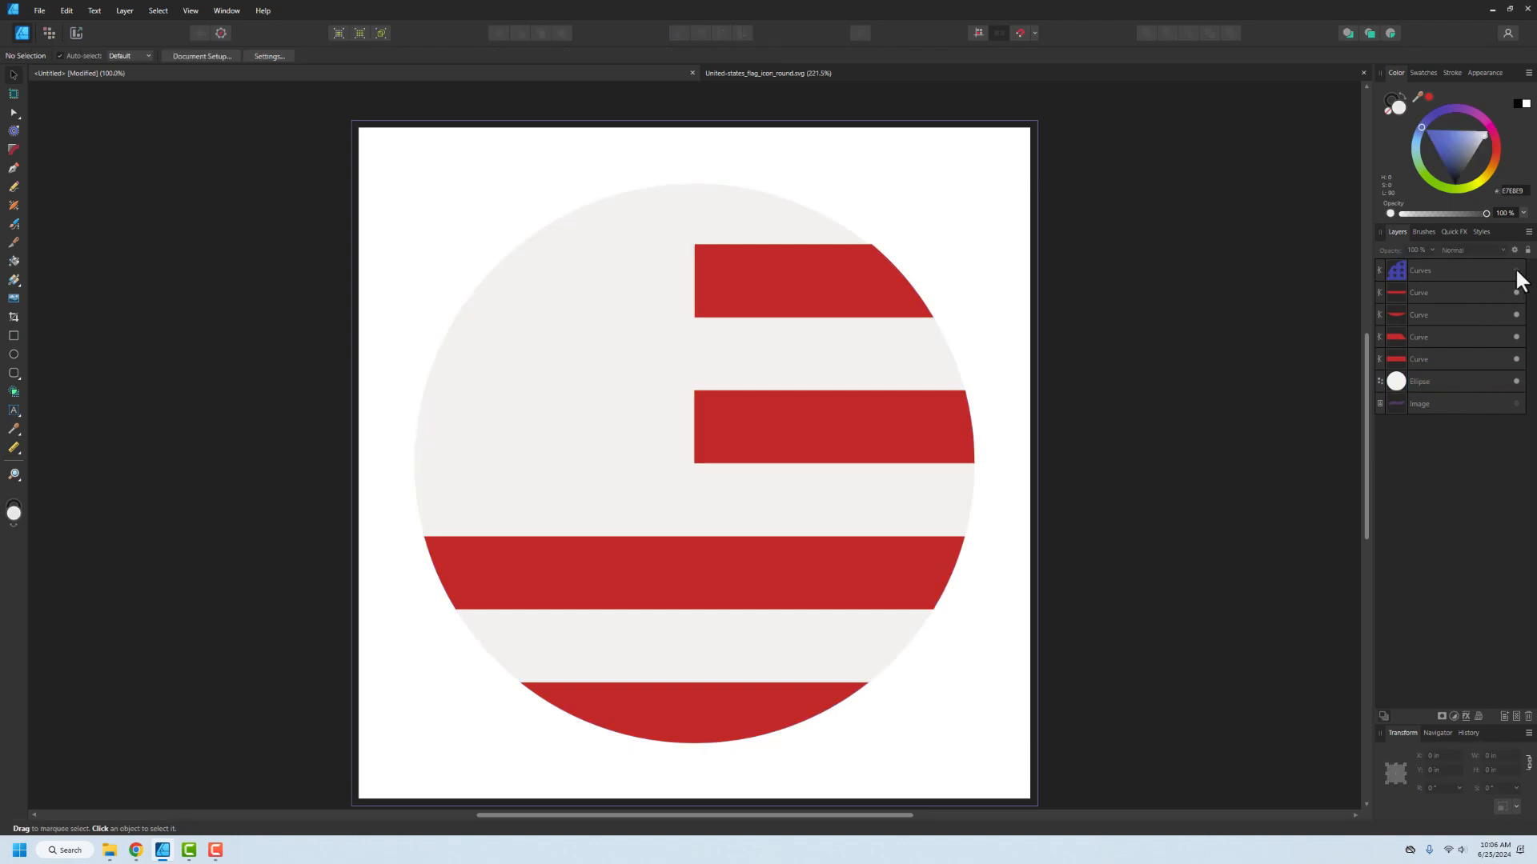
{"action": "left_click", "coordinate": [1516, 270]}
{"action": "left_click", "coordinate": [1517, 293]}
{"action": "left_click", "coordinate": [1517, 294]}
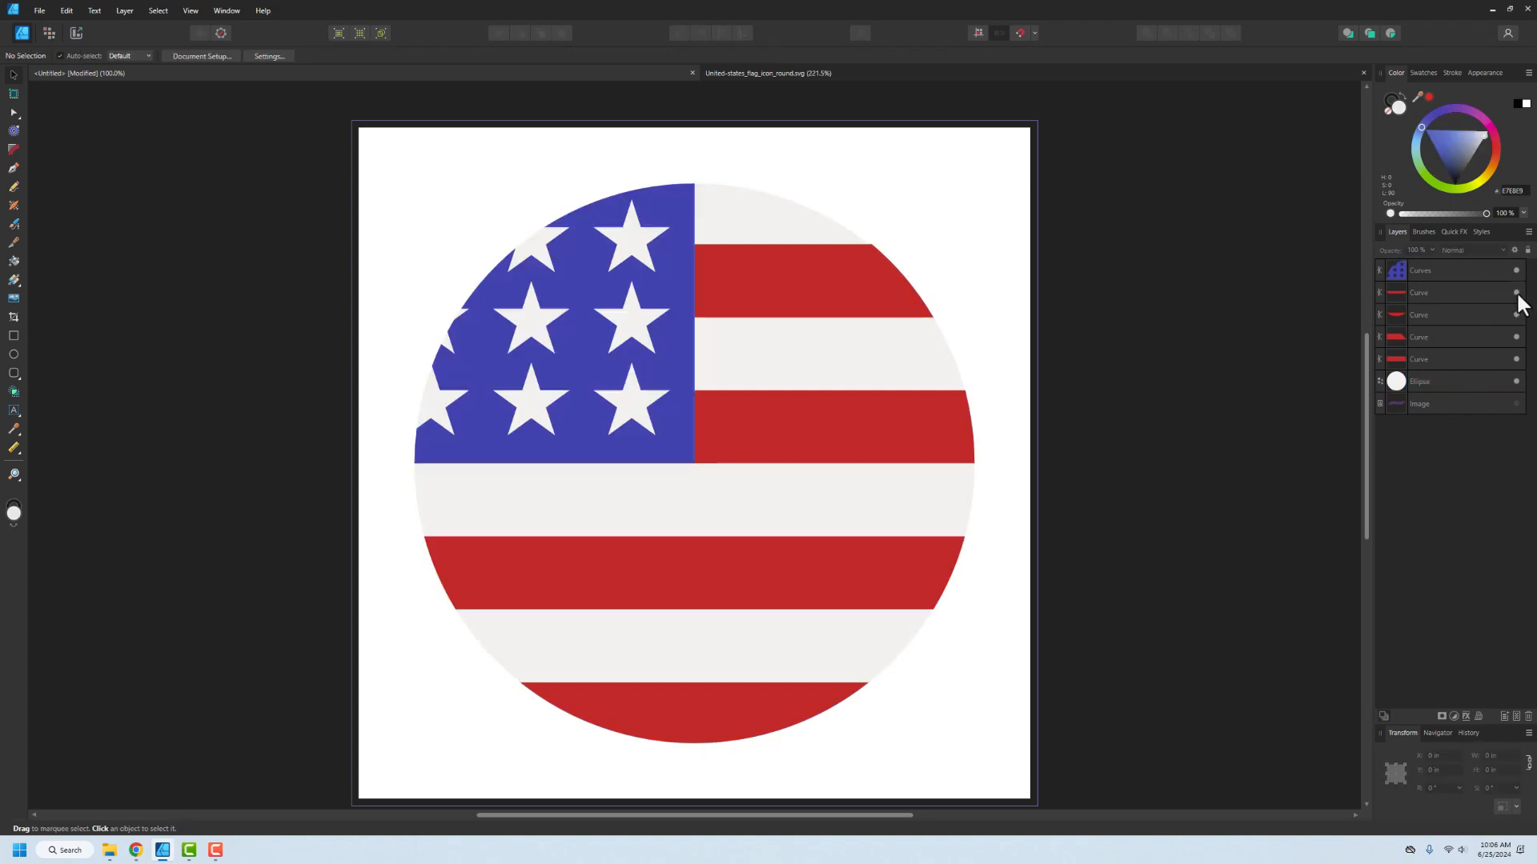
{"action": "left_click", "coordinate": [1516, 315]}
{"action": "left_click", "coordinate": [1516, 315]}
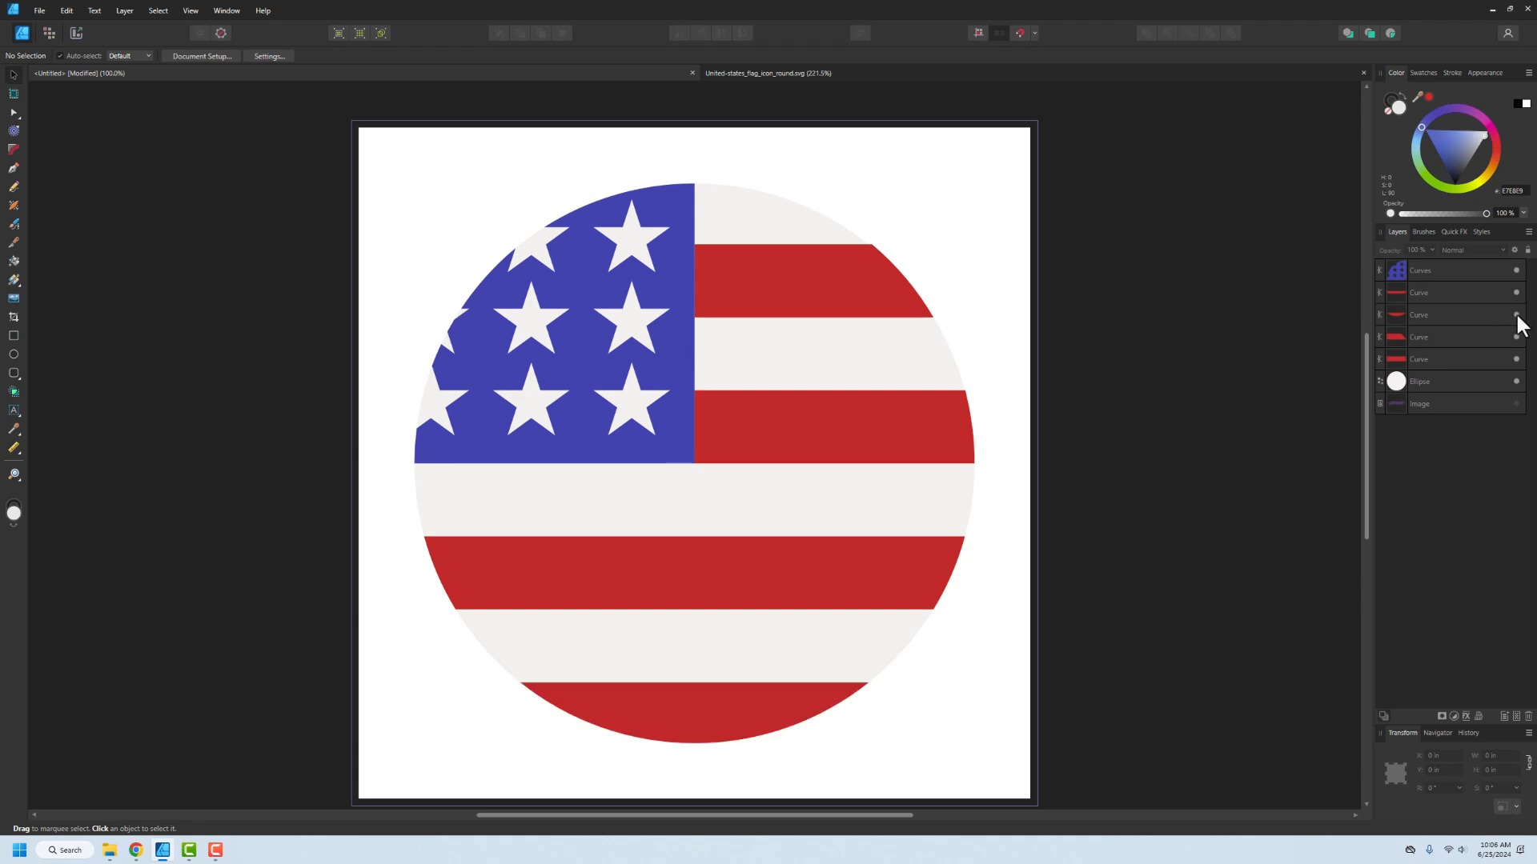
{"action": "left_click", "coordinate": [1516, 358]}
{"action": "left_click", "coordinate": [1516, 358]}
{"action": "left_click", "coordinate": [1513, 378]}
{"action": "left_click", "coordinate": [1513, 378]}
{"action": "left_click", "coordinate": [1513, 378]}
{"action": "left_click", "coordinate": [1512, 378]}
{"action": "left_click", "coordinate": [1514, 378]}
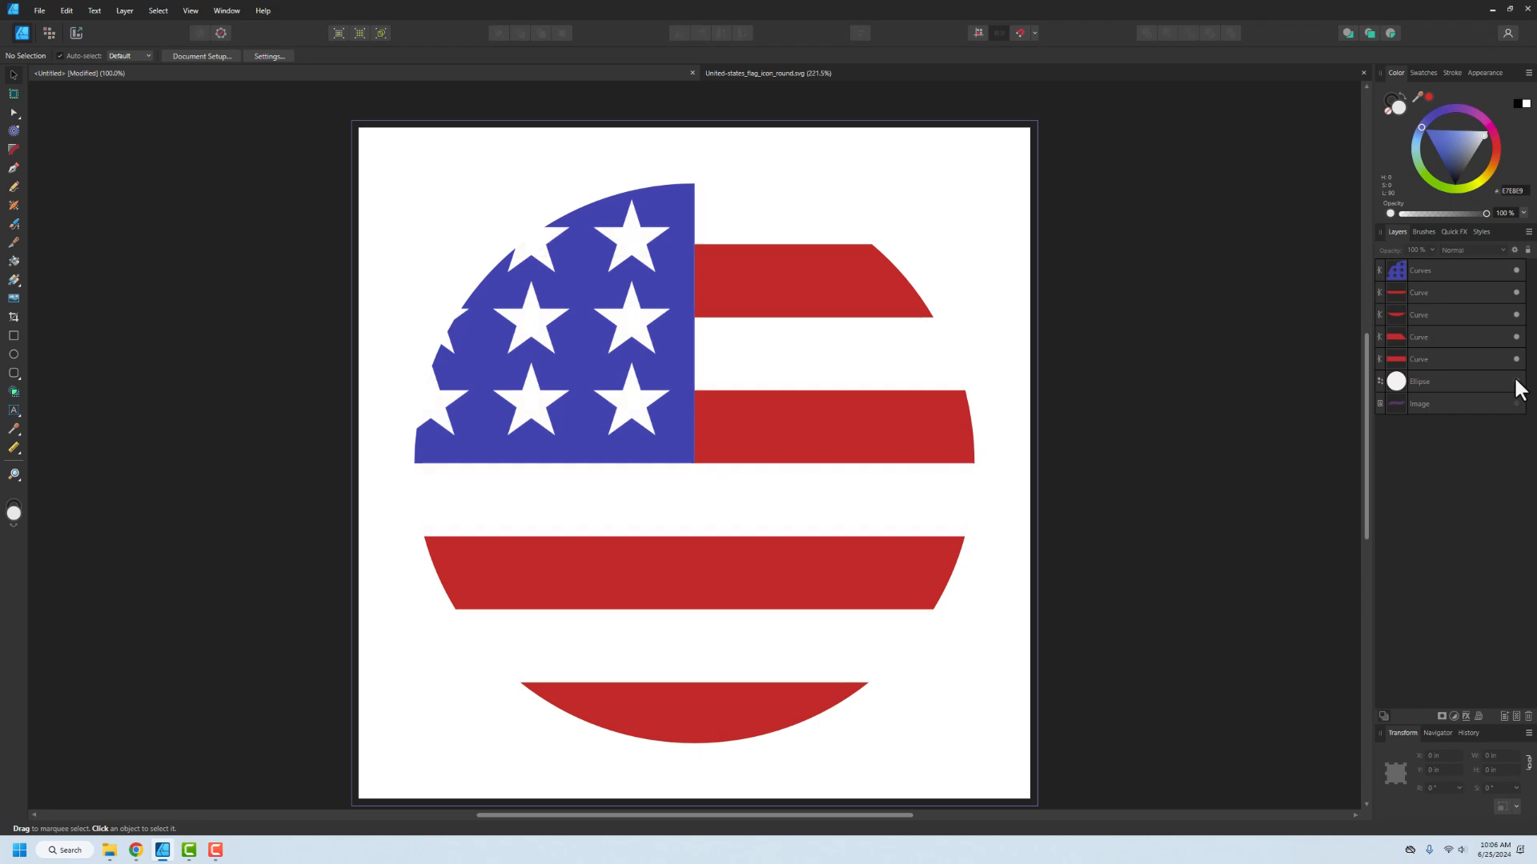
{"action": "left_click", "coordinate": [1515, 378]}
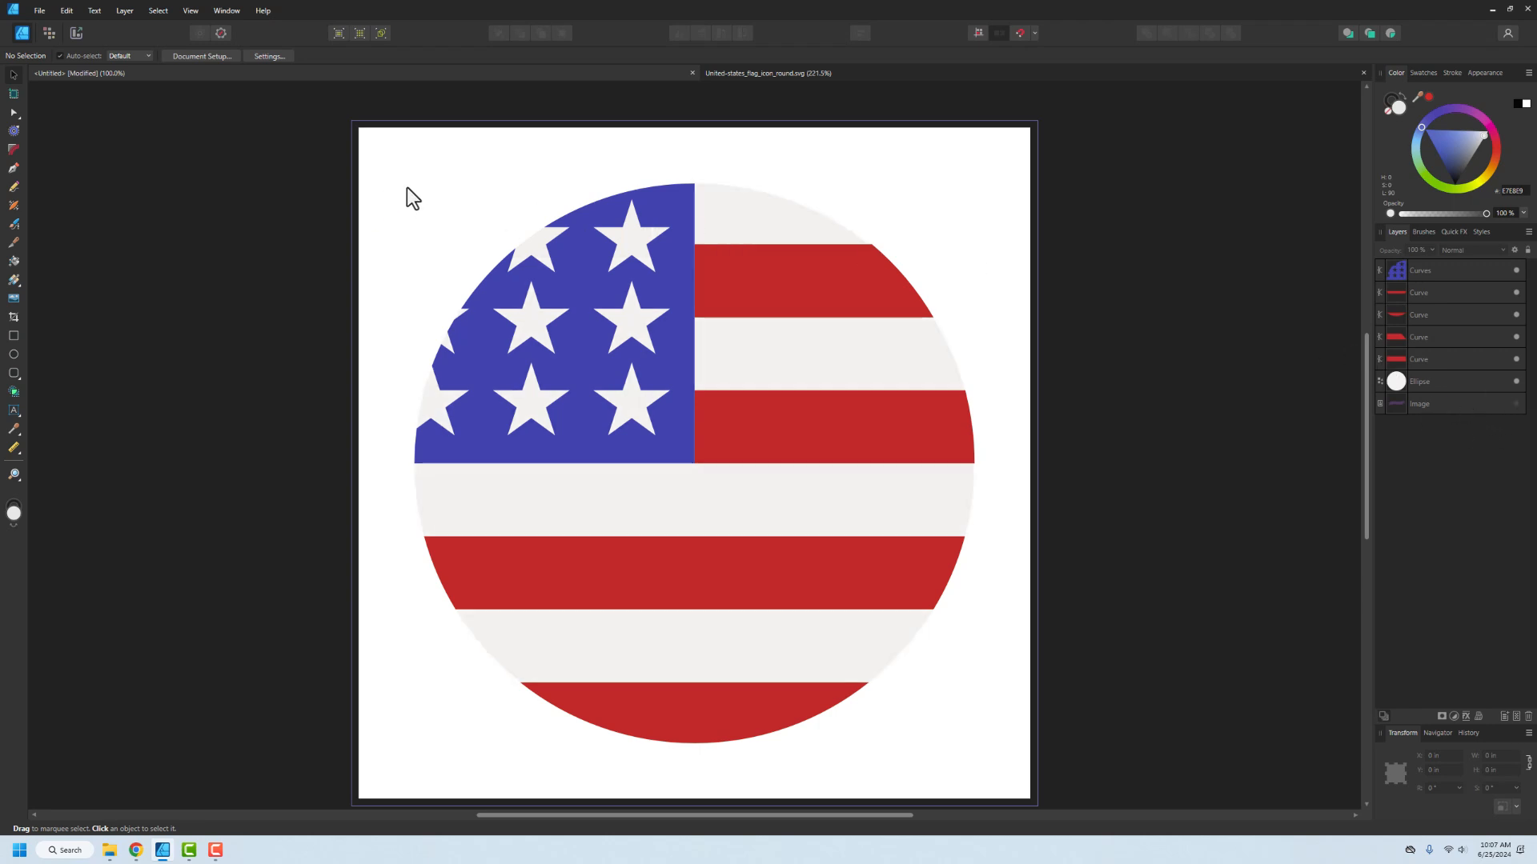
{"action": "left_click", "coordinate": [1438, 269]}
{"action": "left_click", "coordinate": [1414, 378], "text": "shift"}
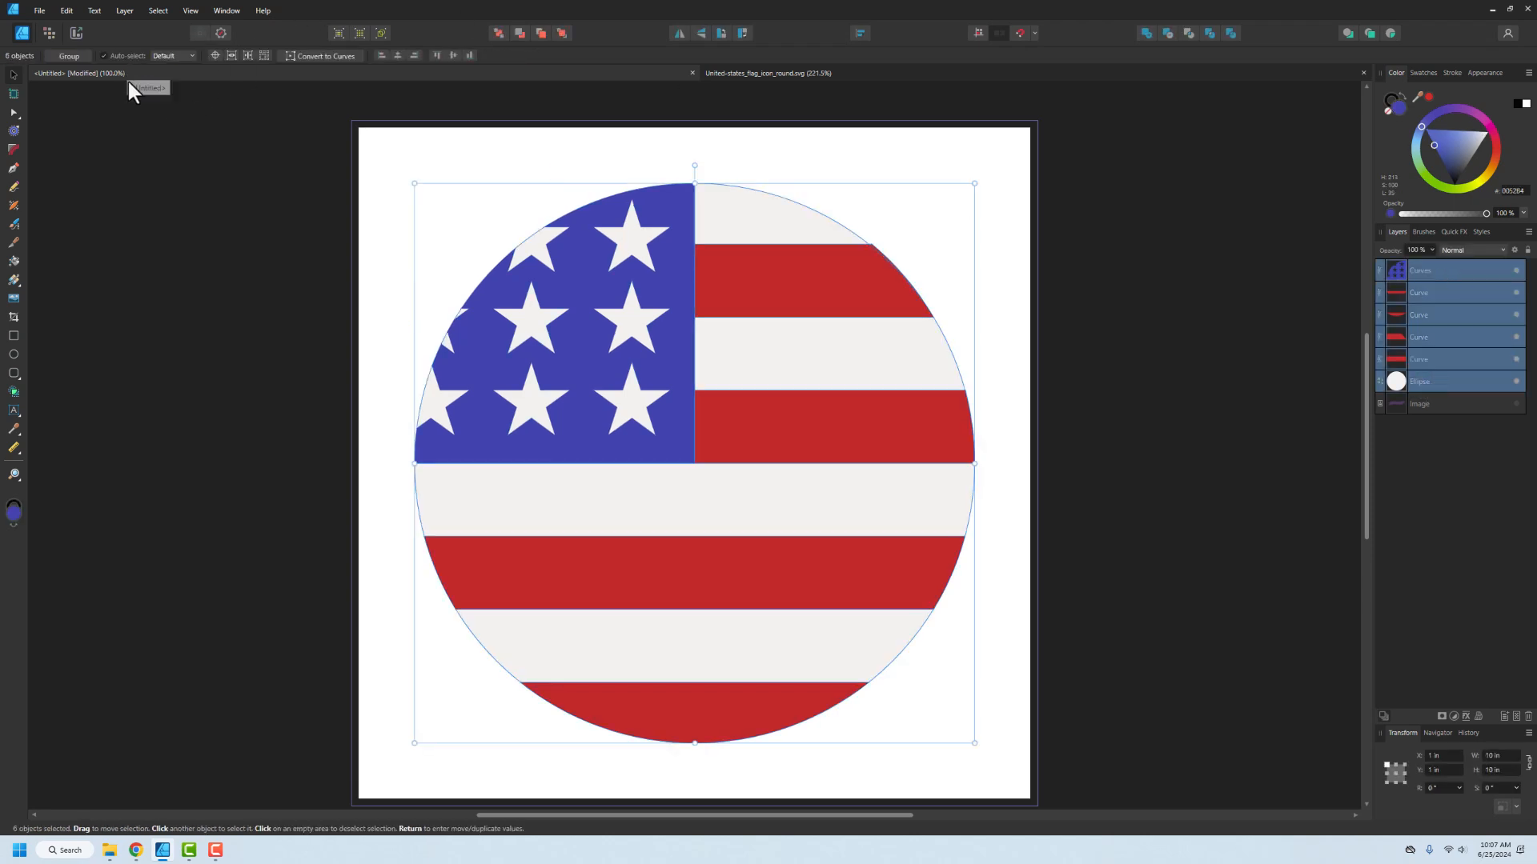
{"action": "left_click", "coordinate": [198, 147]}
- Give the blue star field a 1 pt black stroke
{"action": "left_click", "coordinate": [1425, 272]}
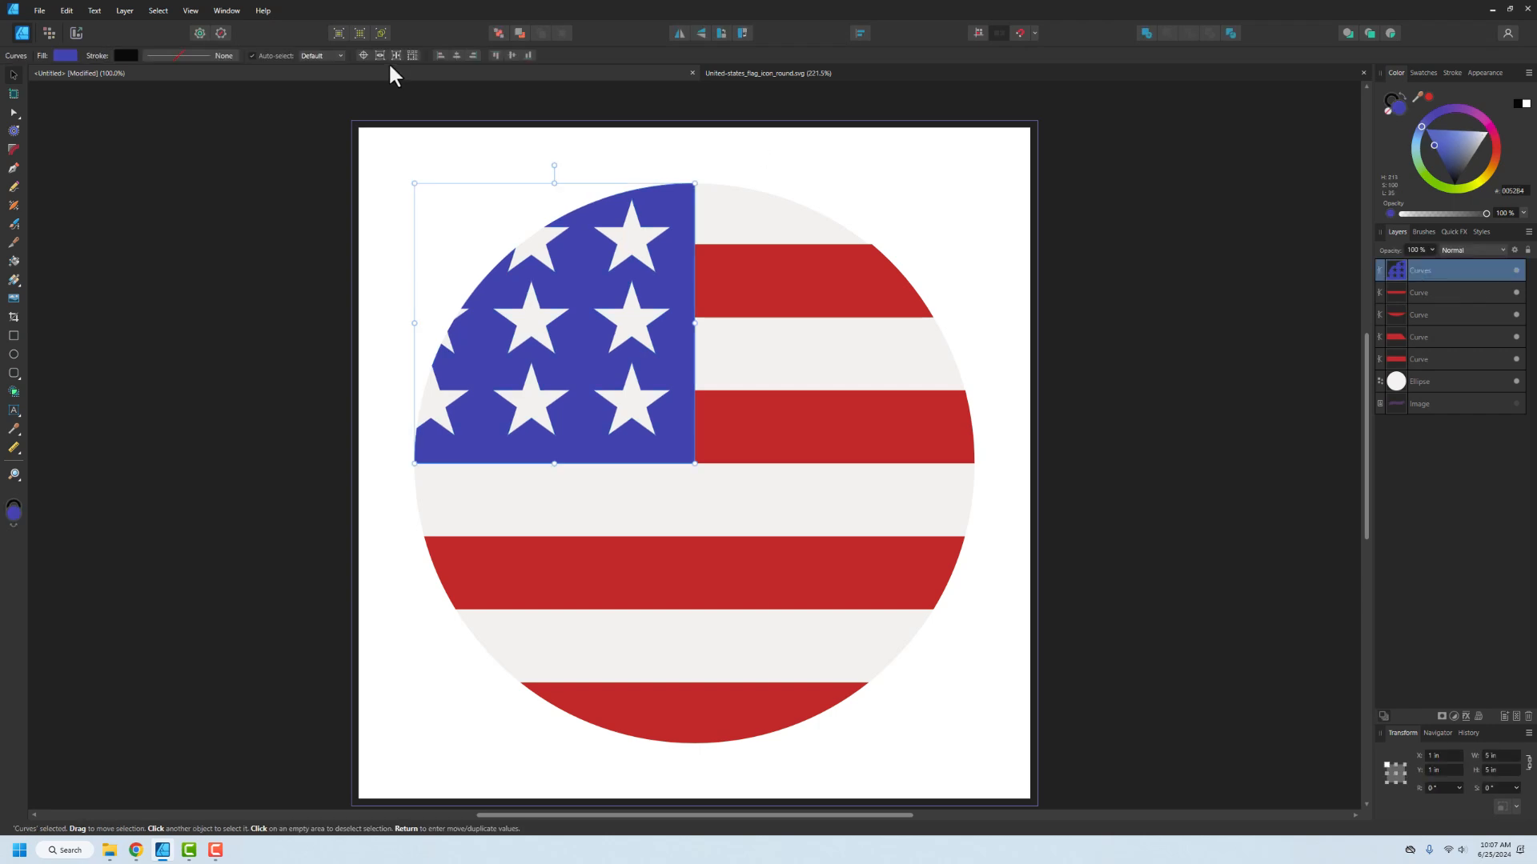
{"action": "left_click", "coordinate": [126, 56]}
{"action": "left_click", "coordinate": [180, 56]}
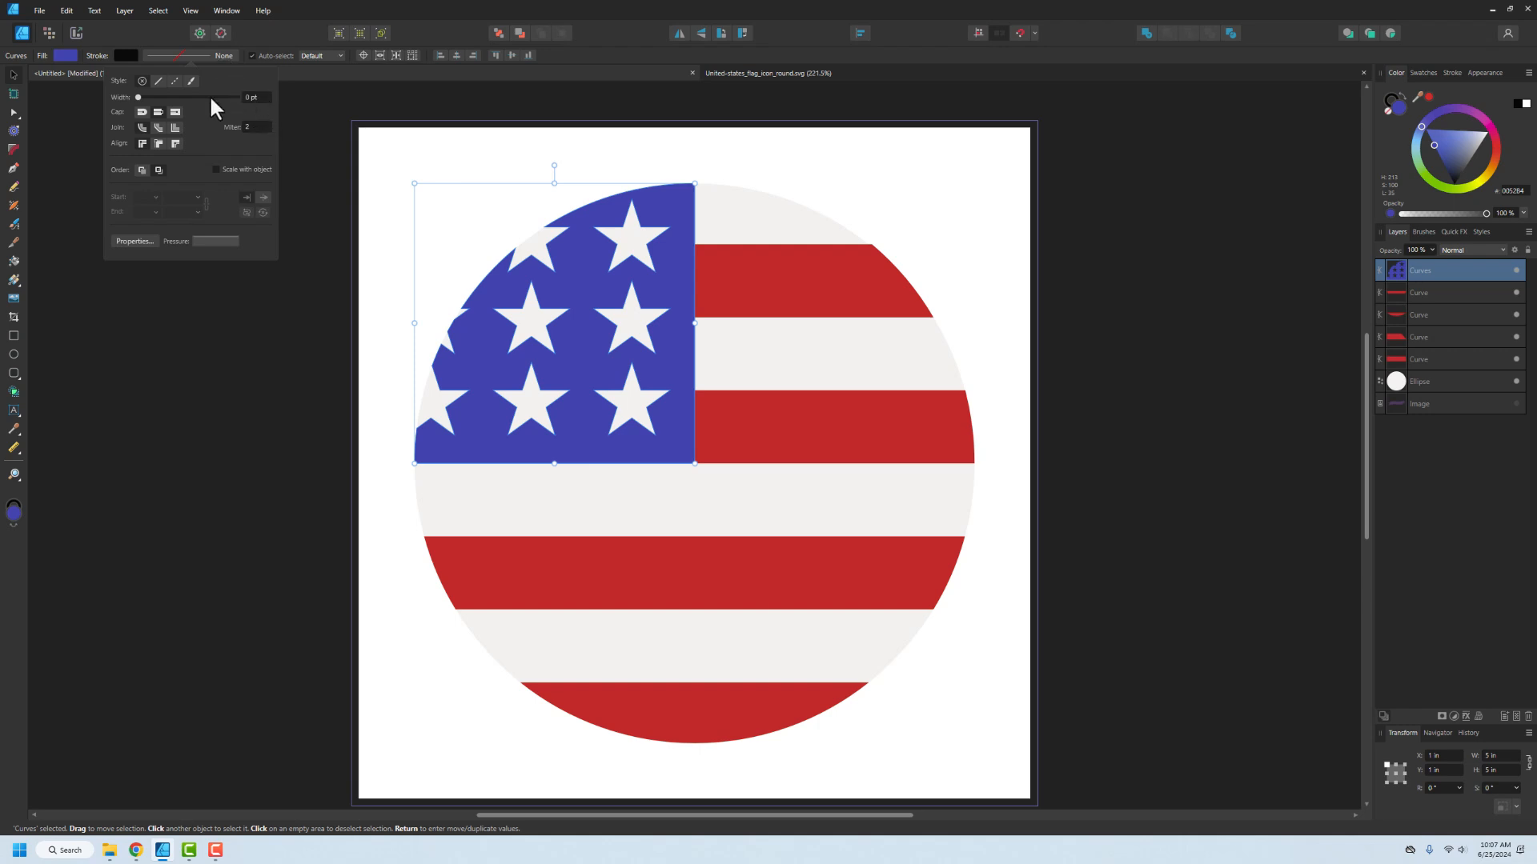
{"action": "type", "text": "1"}
{"action": "key", "text": "Return"}
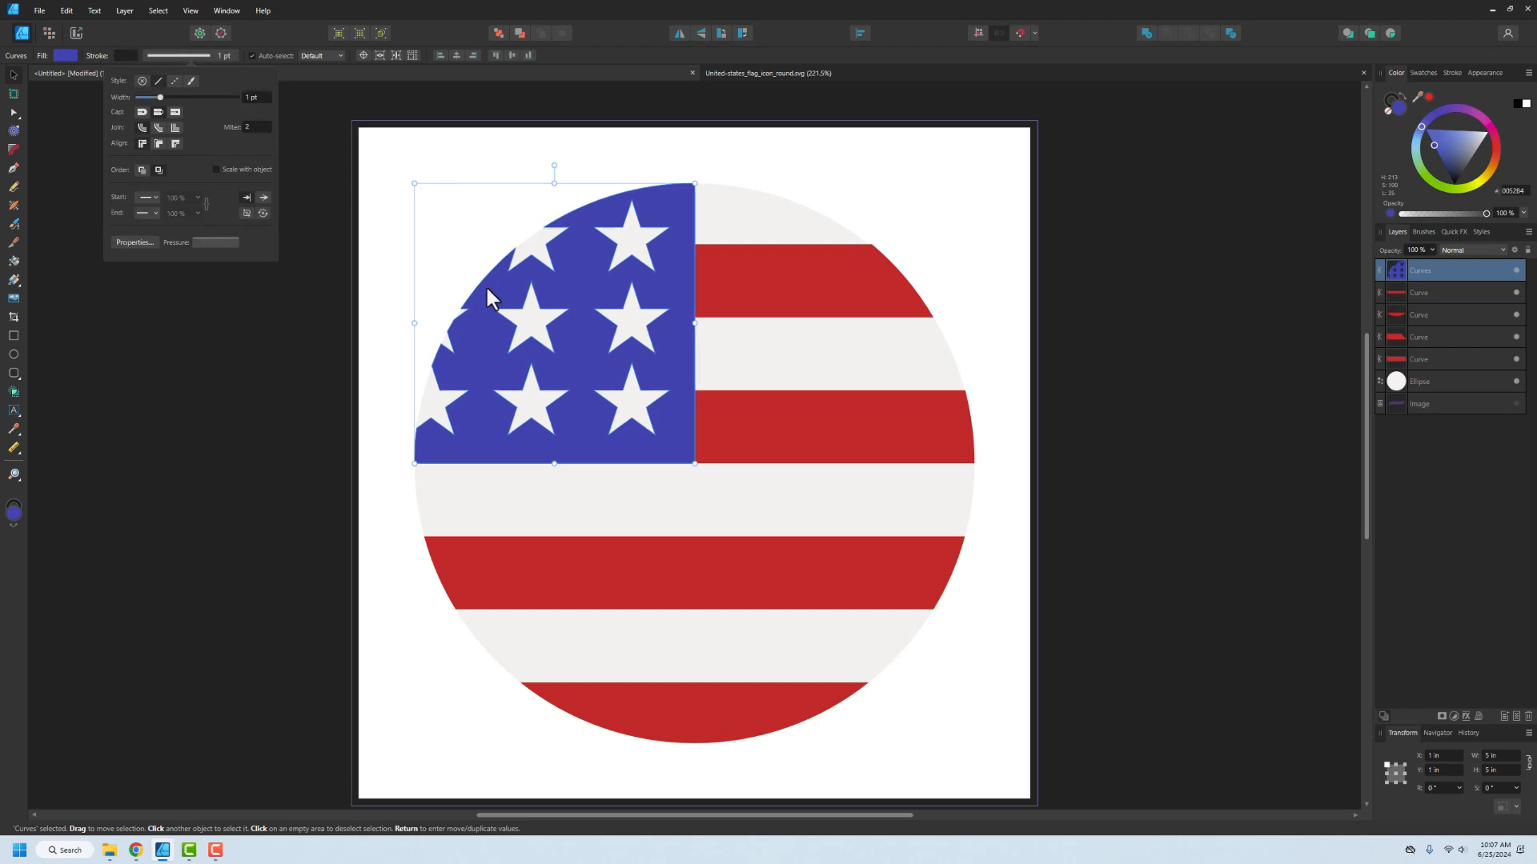
{"action": "left_click", "coordinate": [1051, 347]}
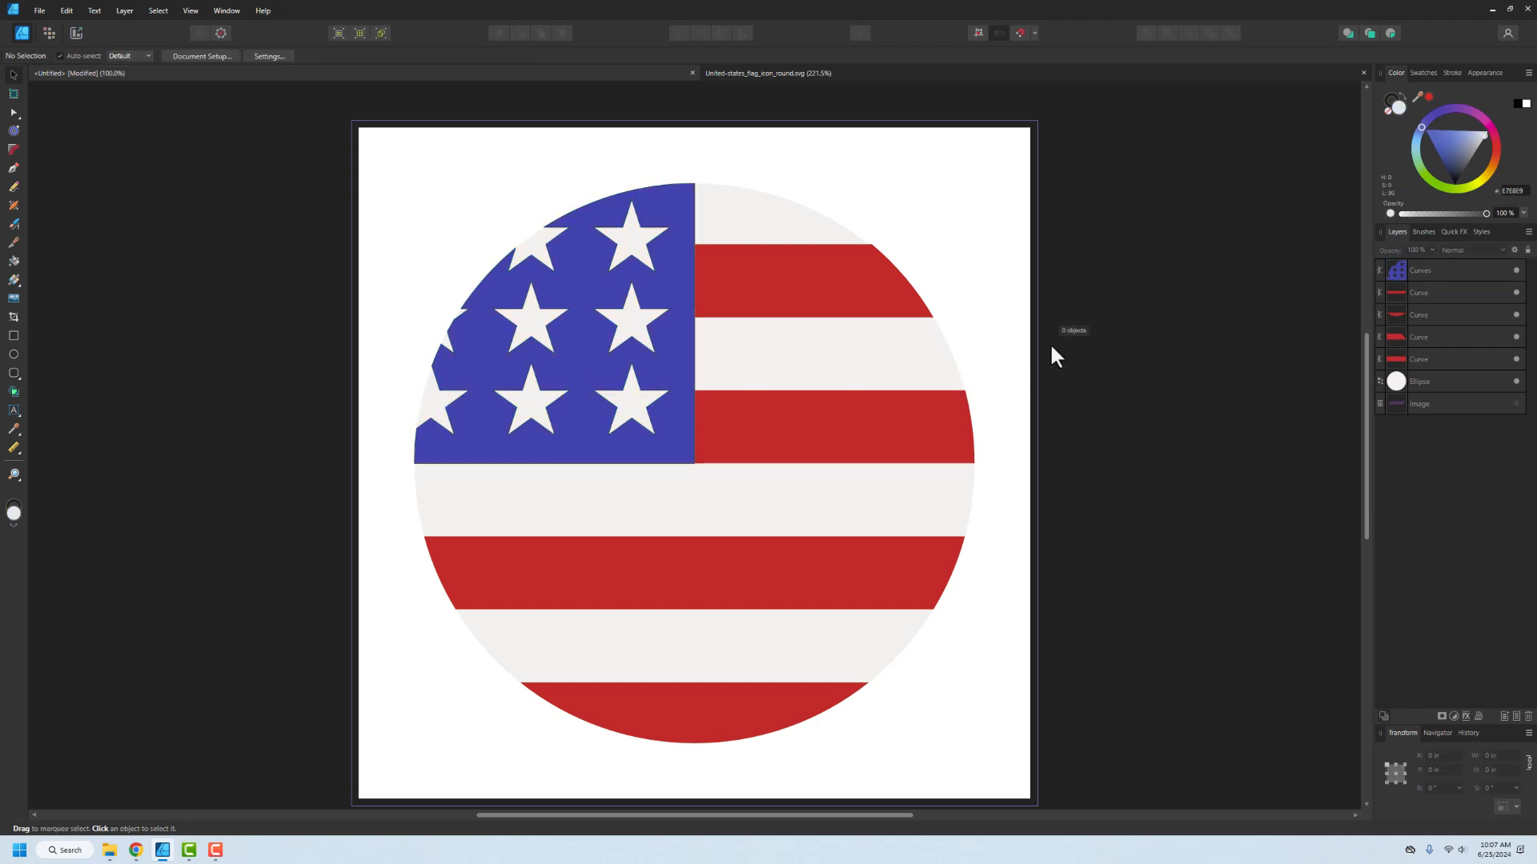
- Give each of the two lower red stripes a 1 pt black stroke
{"action": "left_click", "coordinate": [1411, 292]}
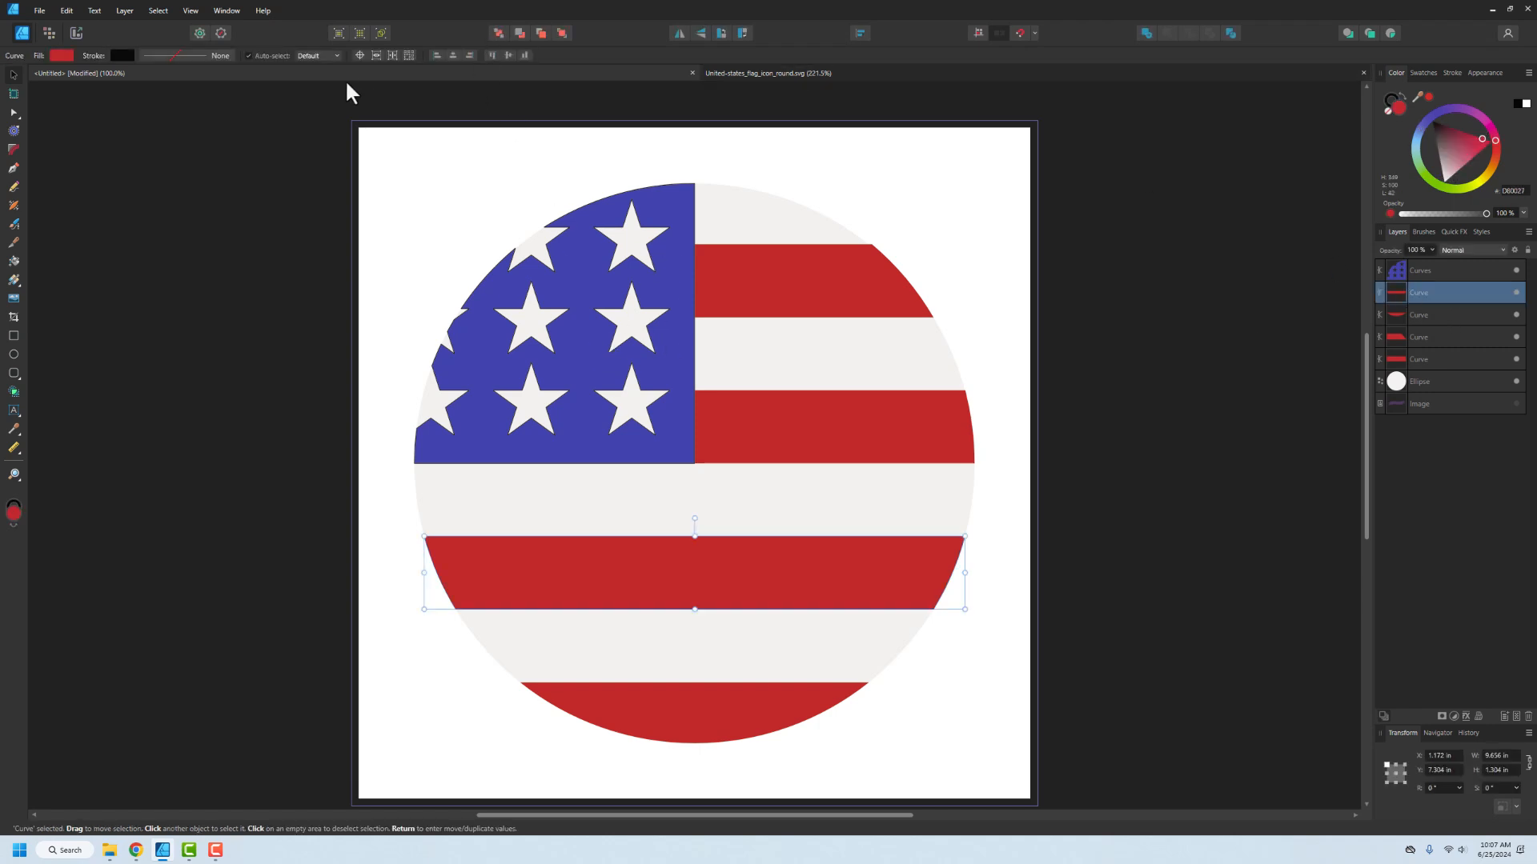
{"action": "left_click", "coordinate": [193, 54]}
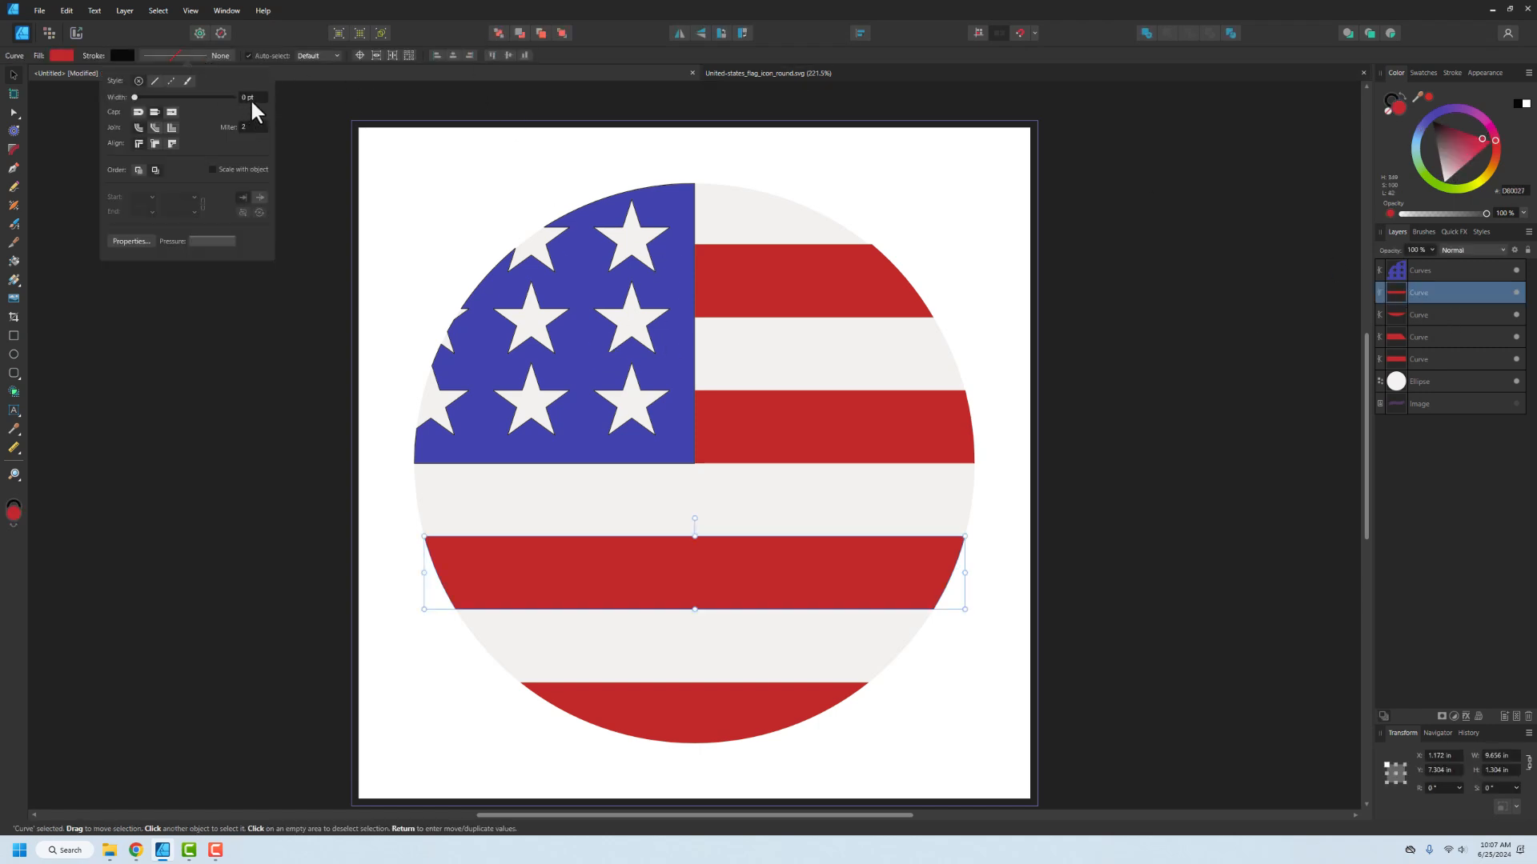
{"action": "type", "text": "1"}
{"action": "key", "text": "Return"}
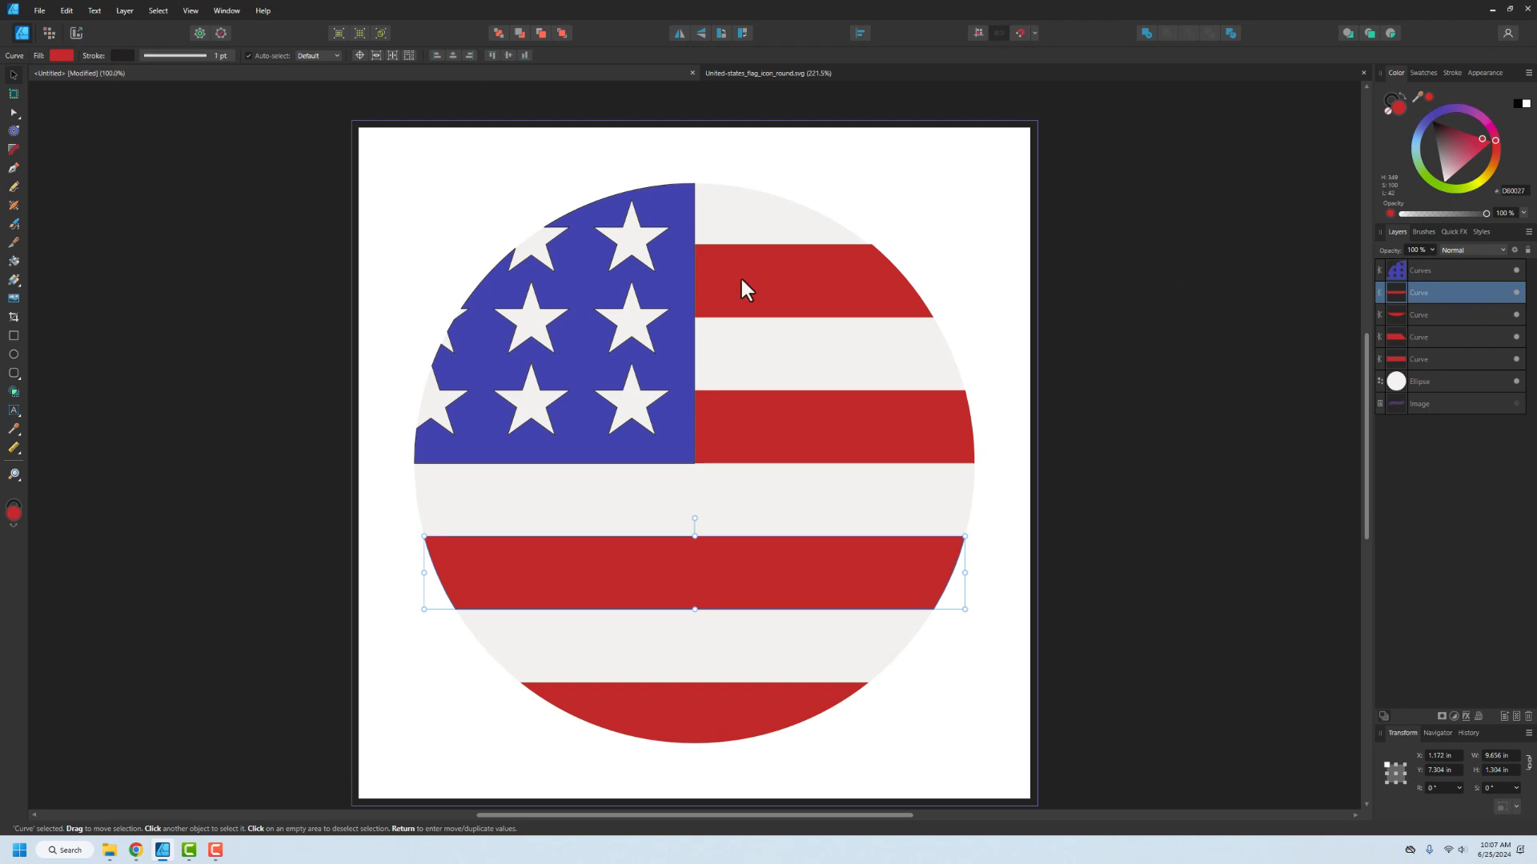
{"action": "left_click", "coordinate": [1444, 318]}
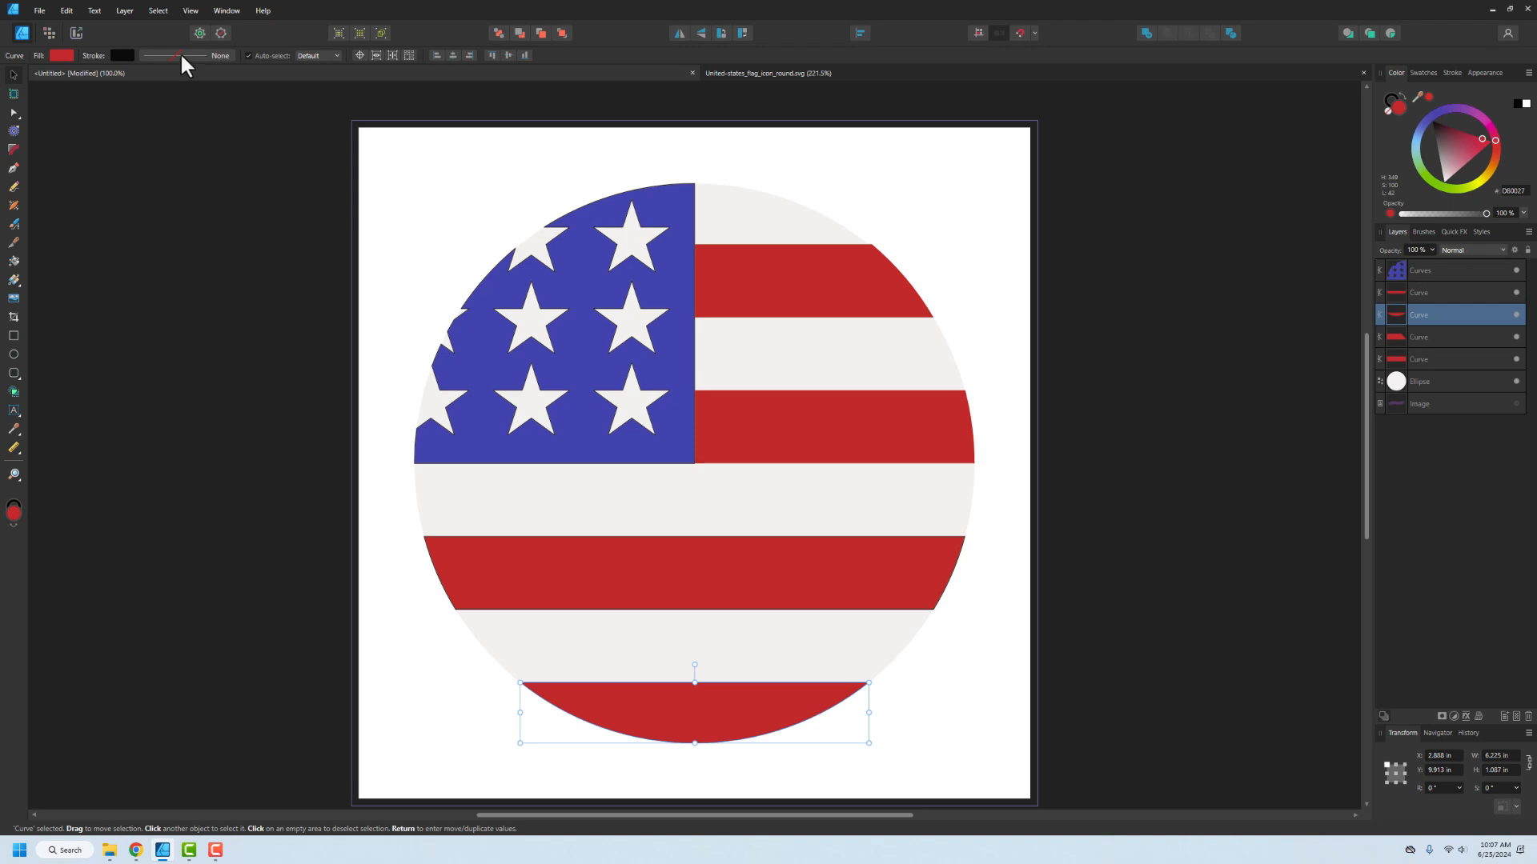
{"action": "left_click", "coordinate": [152, 56]}
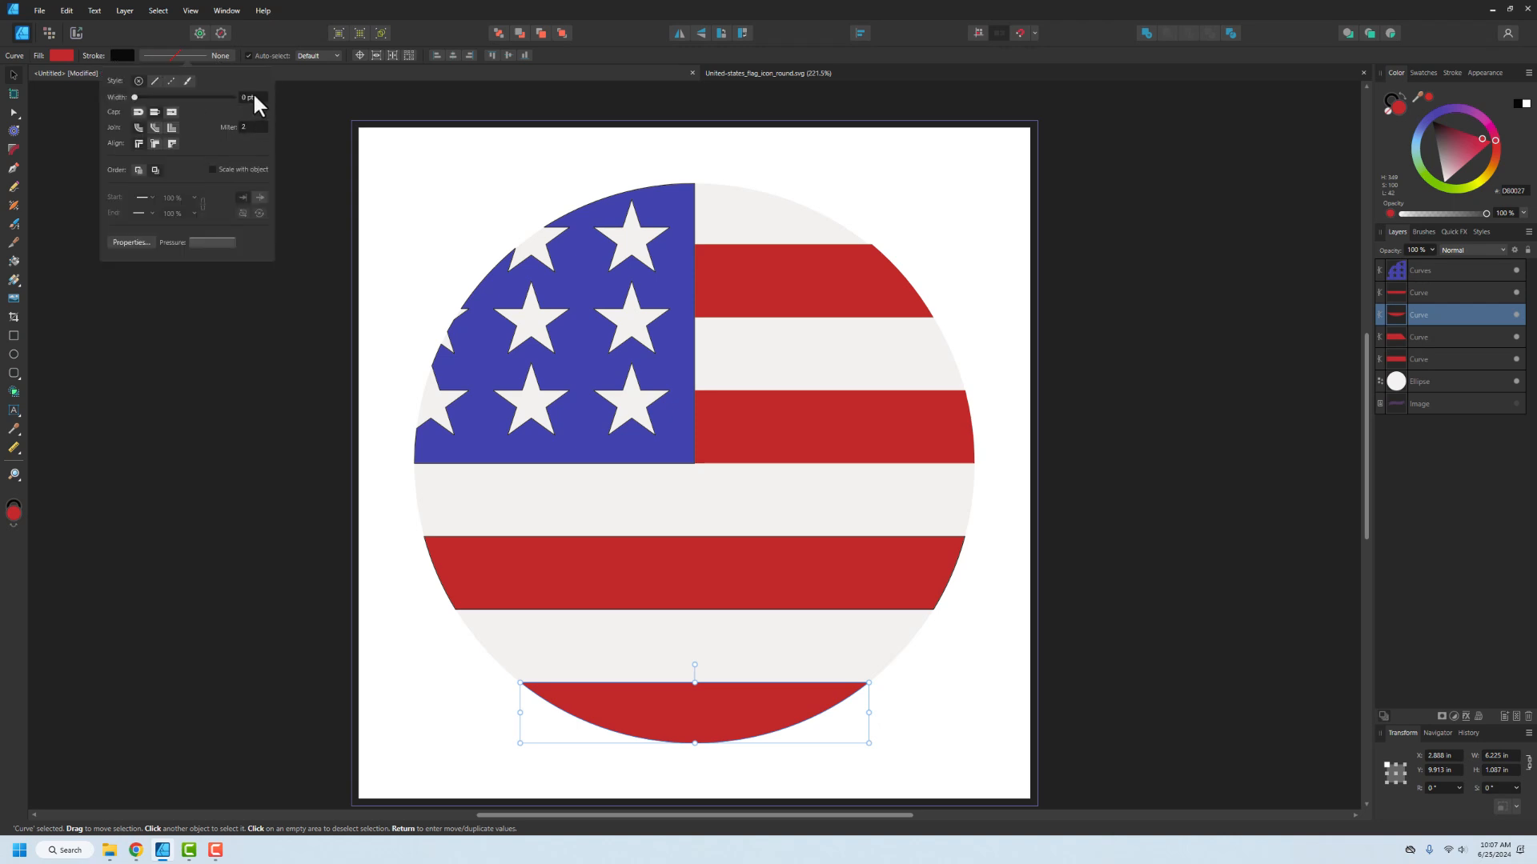
{"action": "type", "text": "1"}
{"action": "key", "text": "Return"}
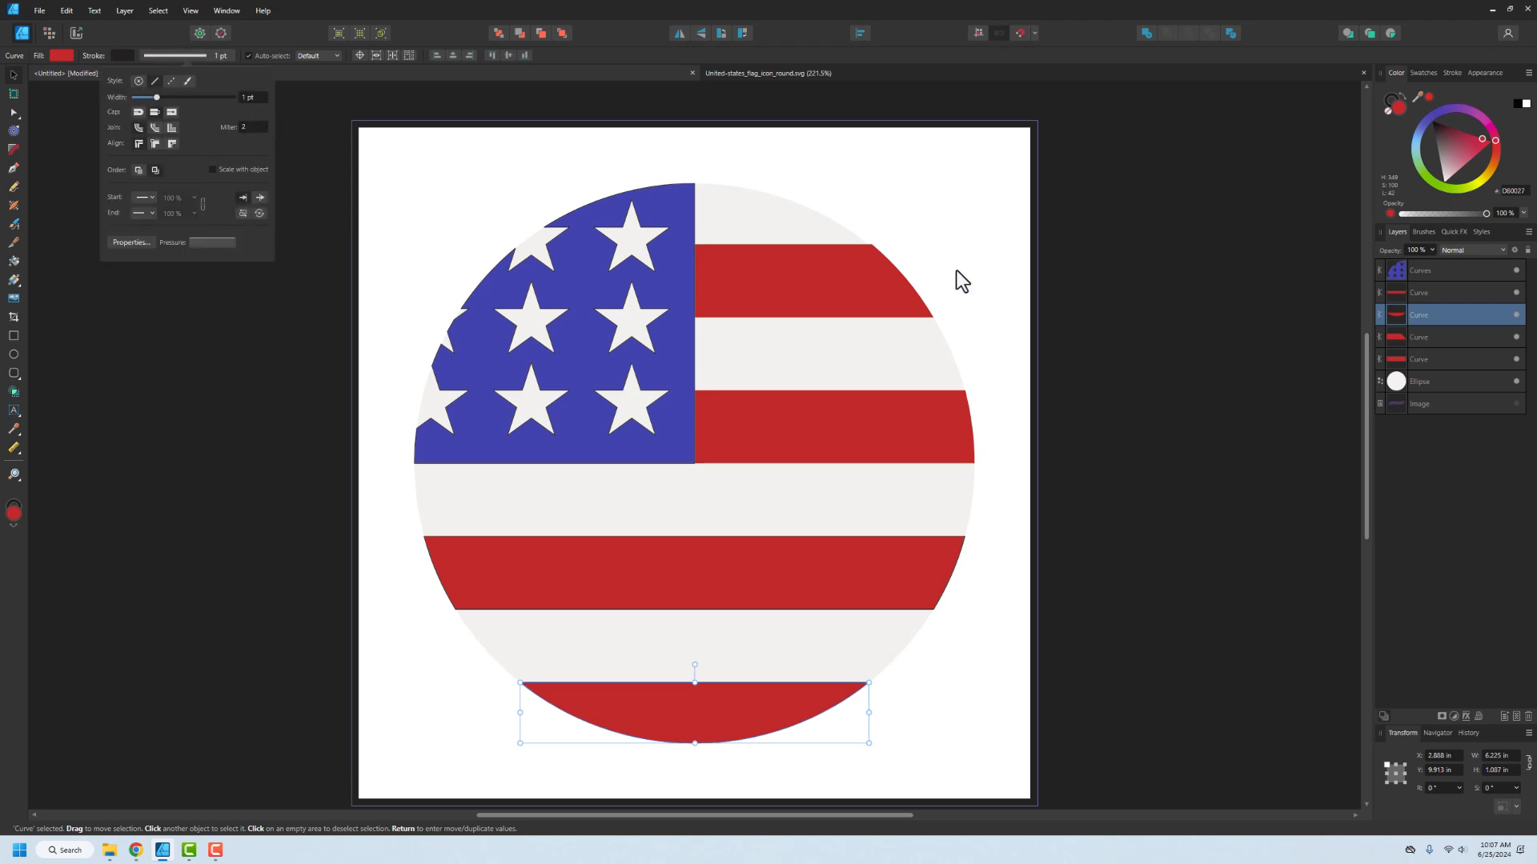
- Give each of the two upper red stripes beside the star field a 1 pt black stroke
{"action": "left_click", "coordinate": [1464, 337]}
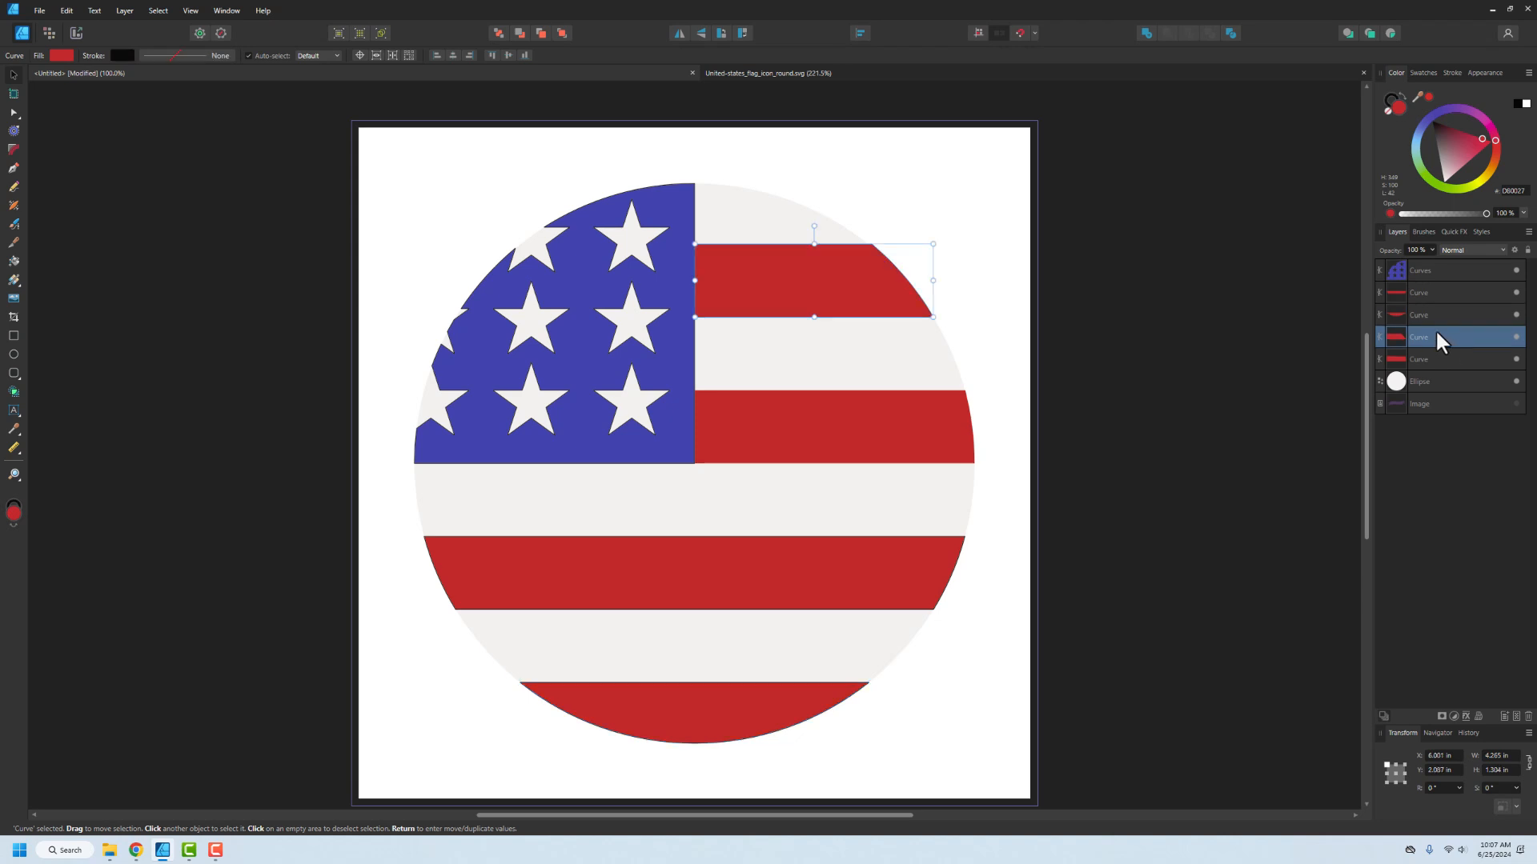
{"action": "left_click", "coordinate": [178, 58]}
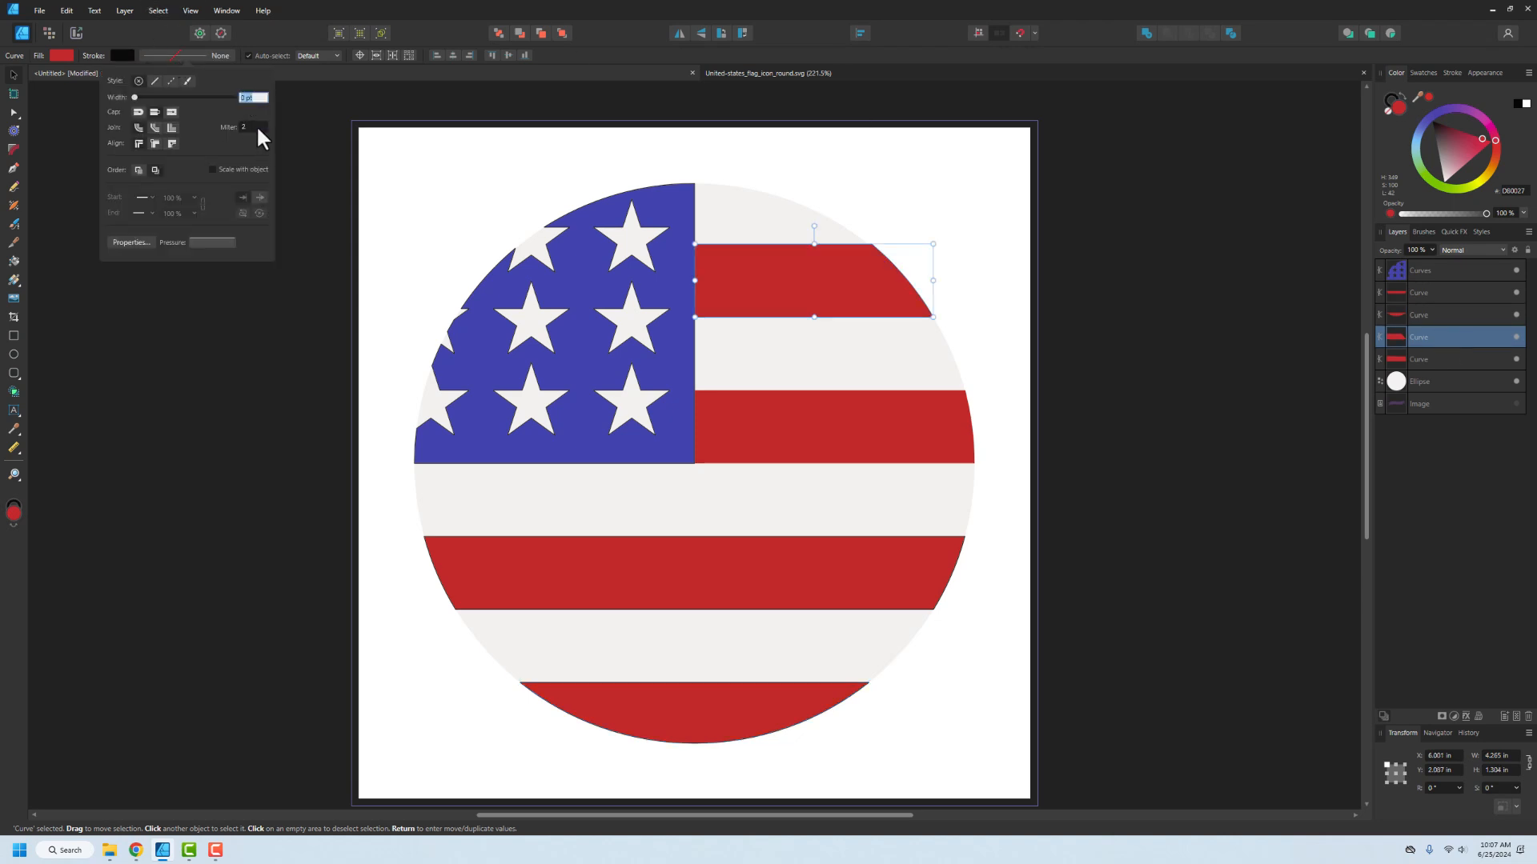
{"action": "type", "text": "1"}
{"action": "key", "text": "Return"}
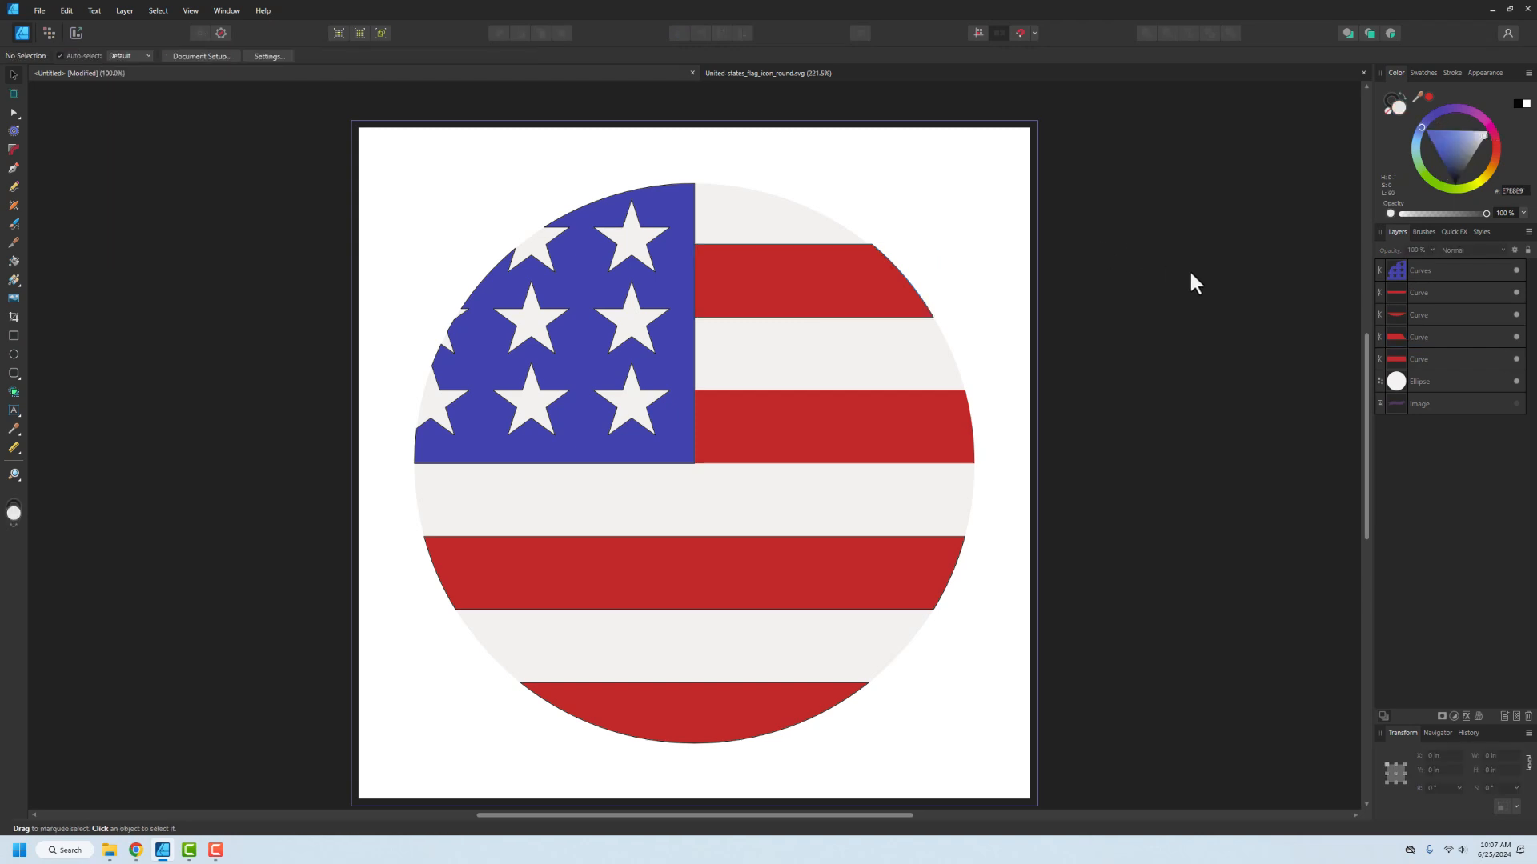
{"action": "left_click", "coordinate": [1427, 359]}
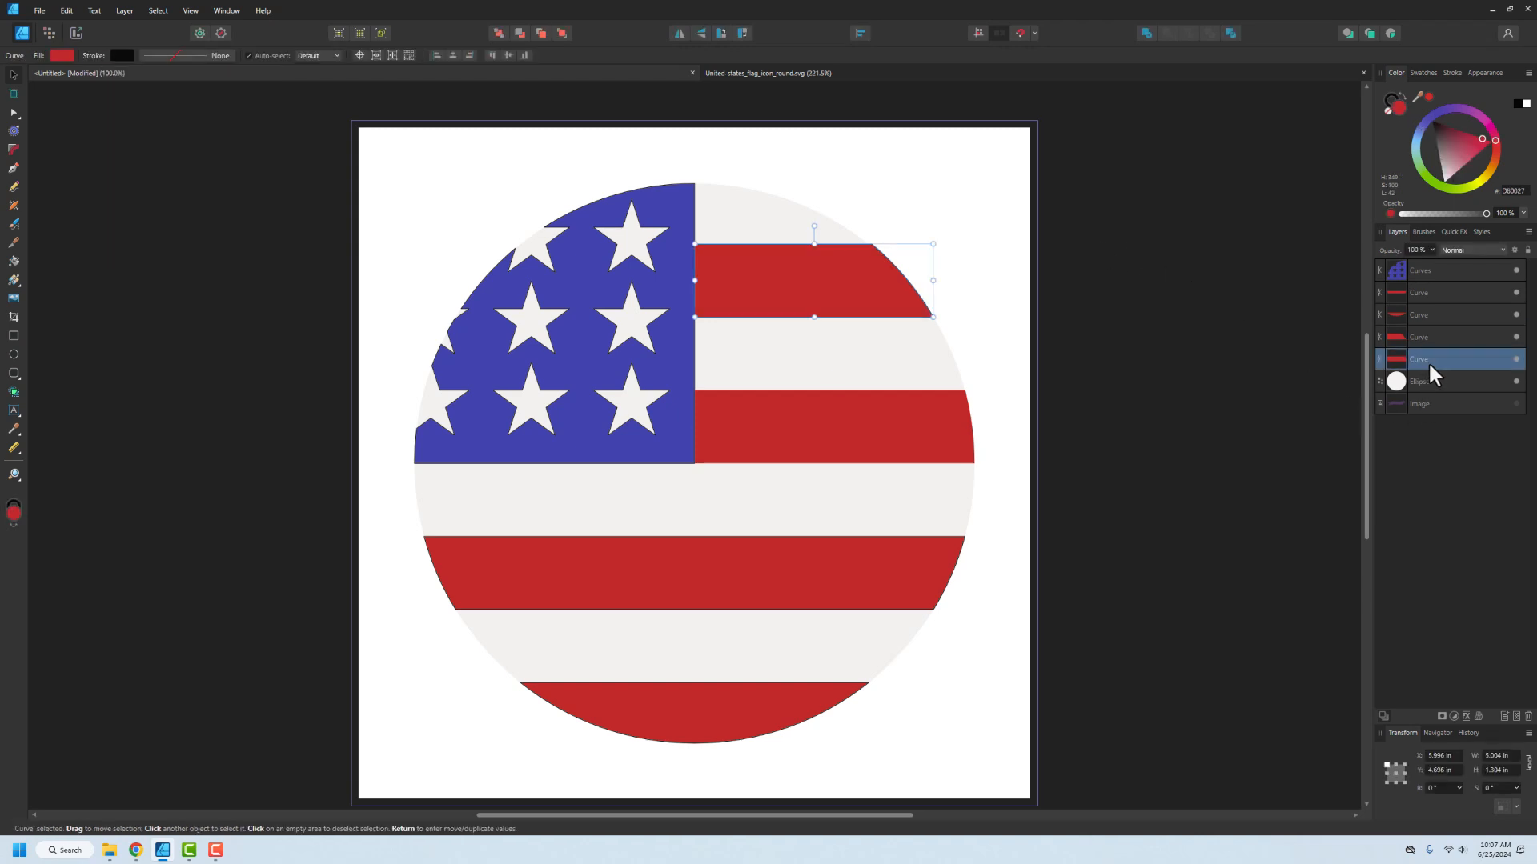
{"action": "left_click", "coordinate": [169, 55]}
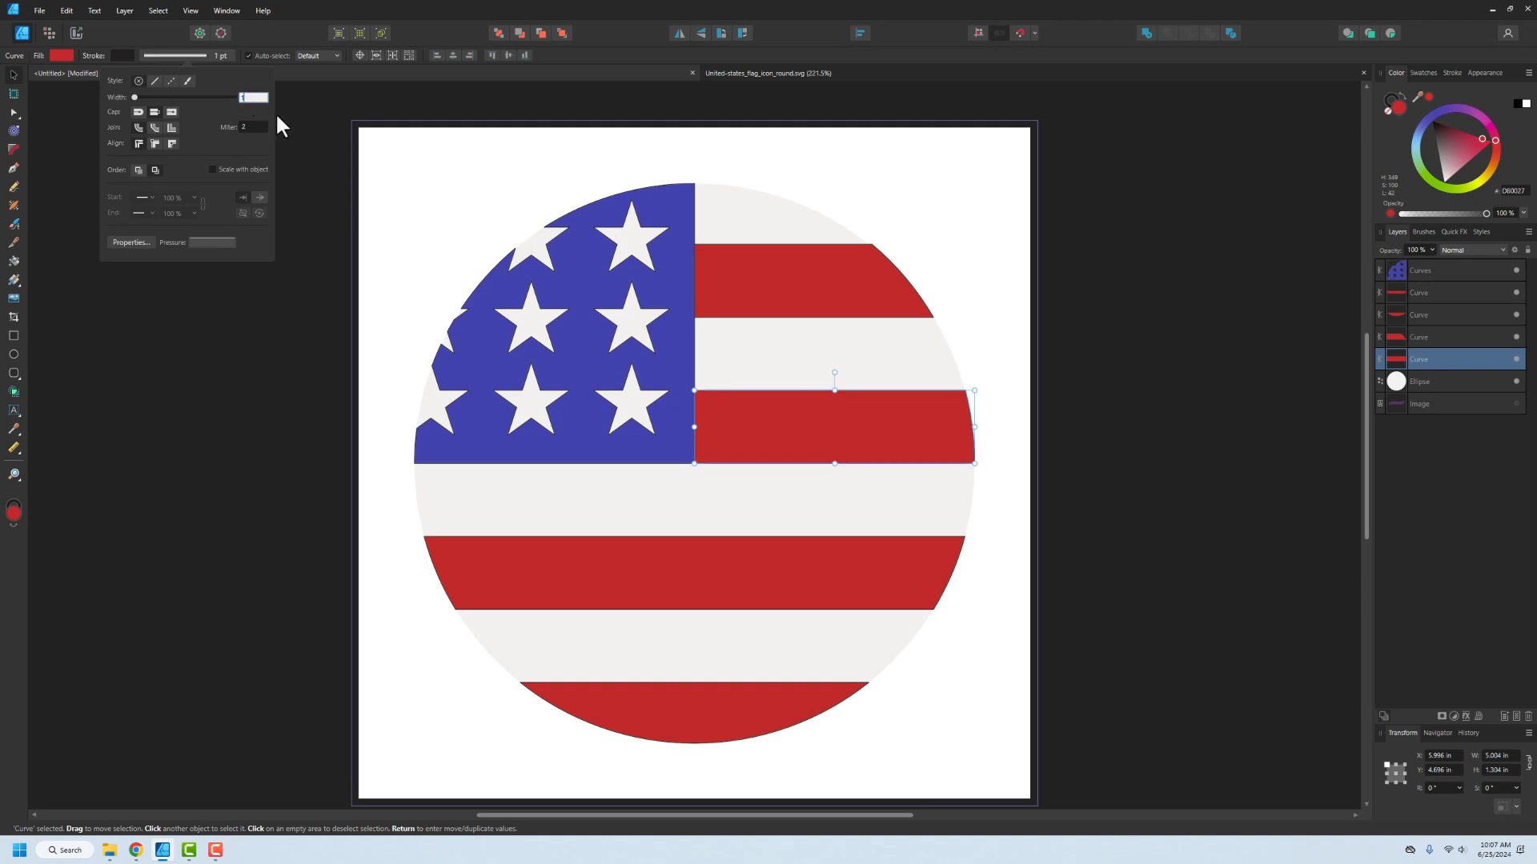
{"action": "left_click", "coordinate": [1142, 387]}
- Give the white background ellipse a 1 pt black stroke
{"action": "left_click", "coordinate": [1428, 392]}
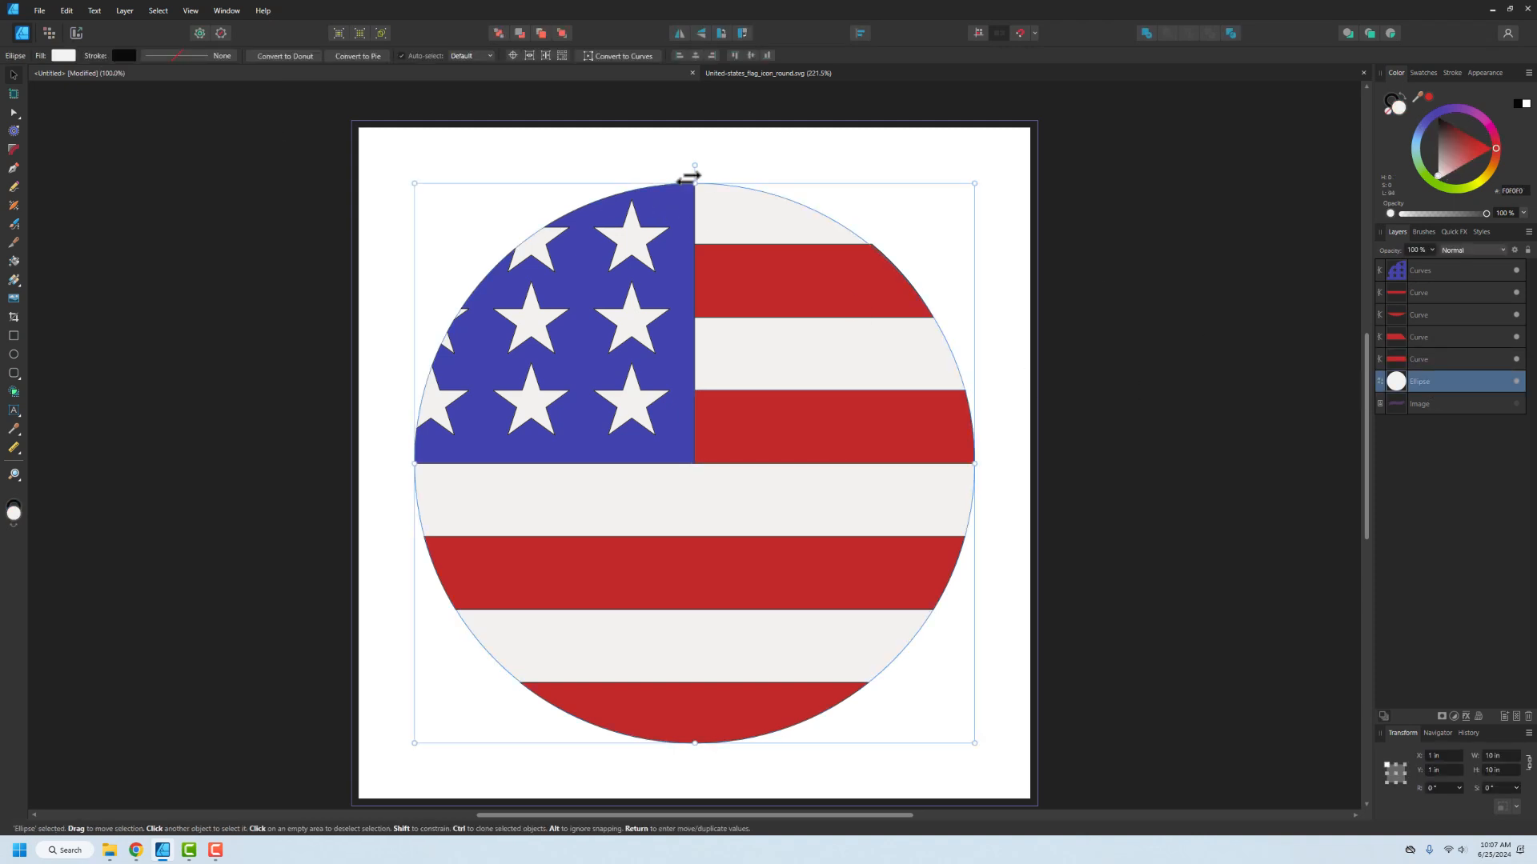
{"action": "left_click", "coordinate": [204, 56]}
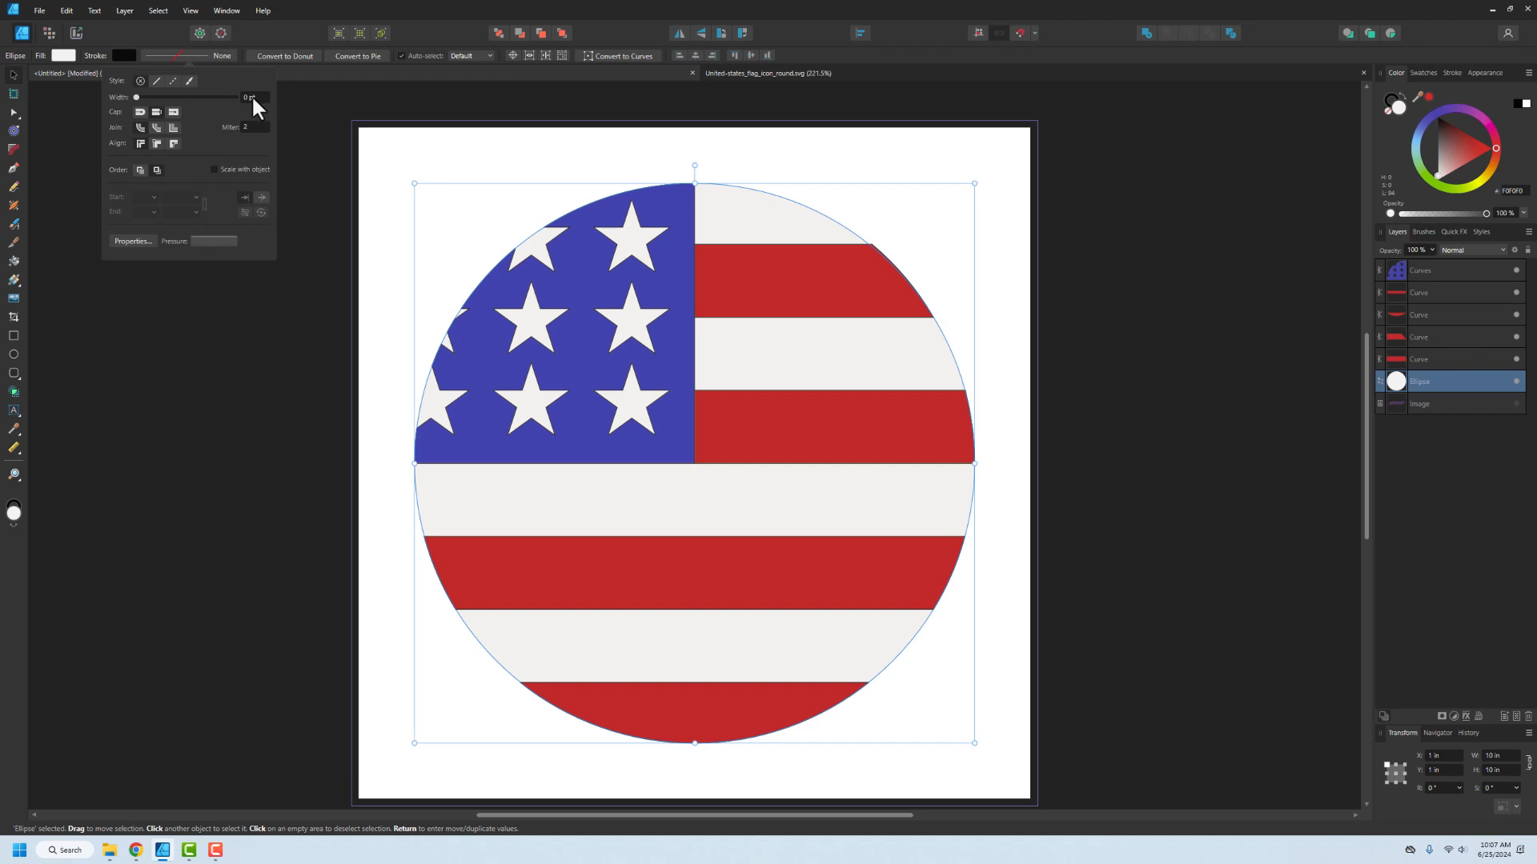
{"action": "type", "text": "1"}
{"action": "key", "text": "Return"}
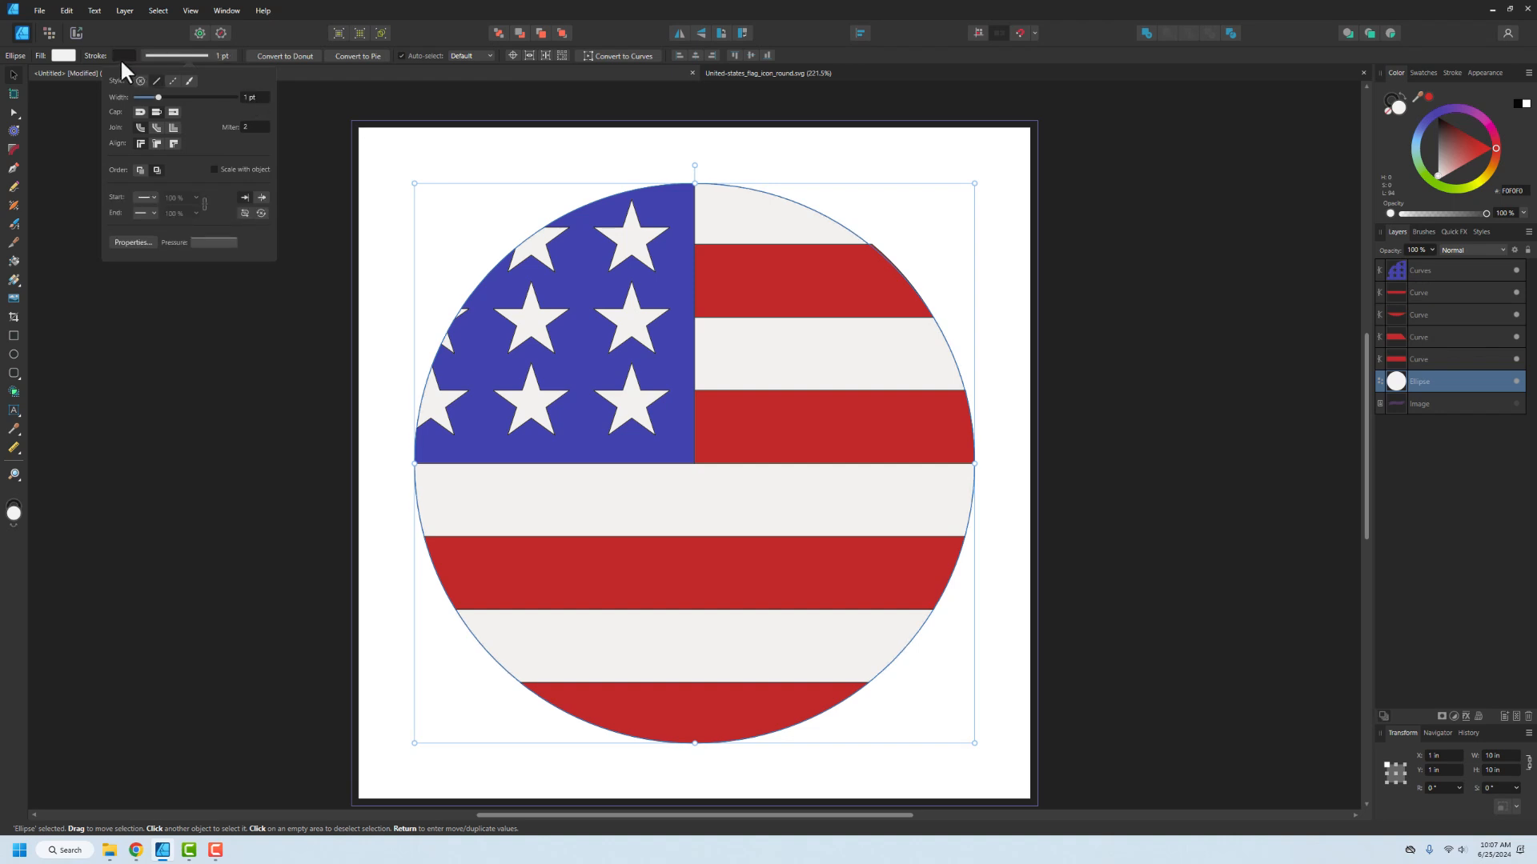
{"action": "left_click", "coordinate": [236, 415]}
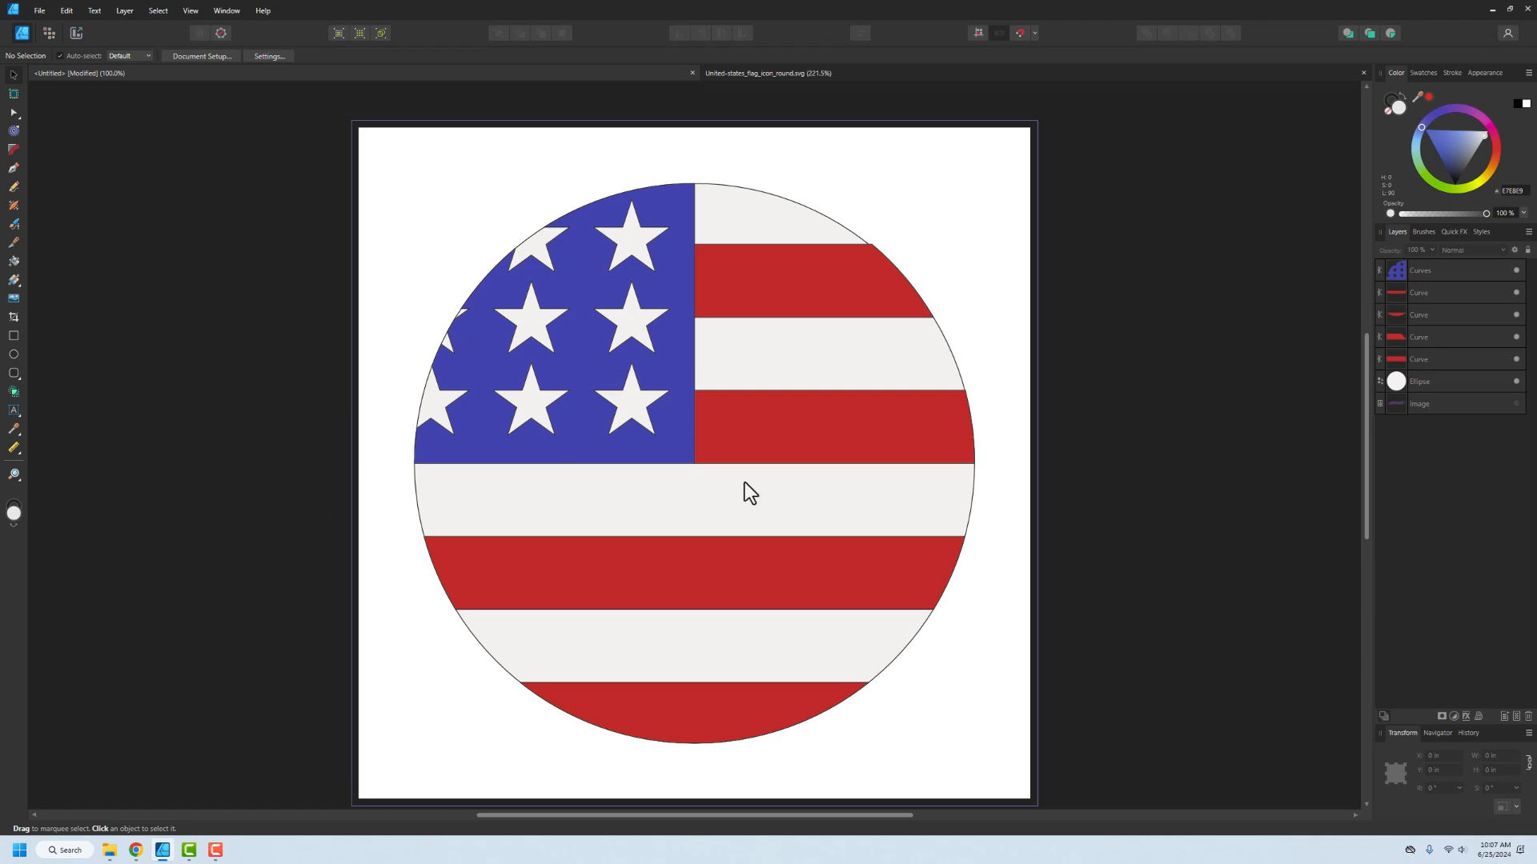
- Make the hidden ribbon image visible and move its layer to the top of the stack, above the flag
{"action": "left_click", "coordinate": [1516, 404]}
{"action": "left_click_drag", "start_coordinate": [1455, 414], "coordinate": [1424, 265]}
{"action": "left_click", "coordinate": [717, 436]}
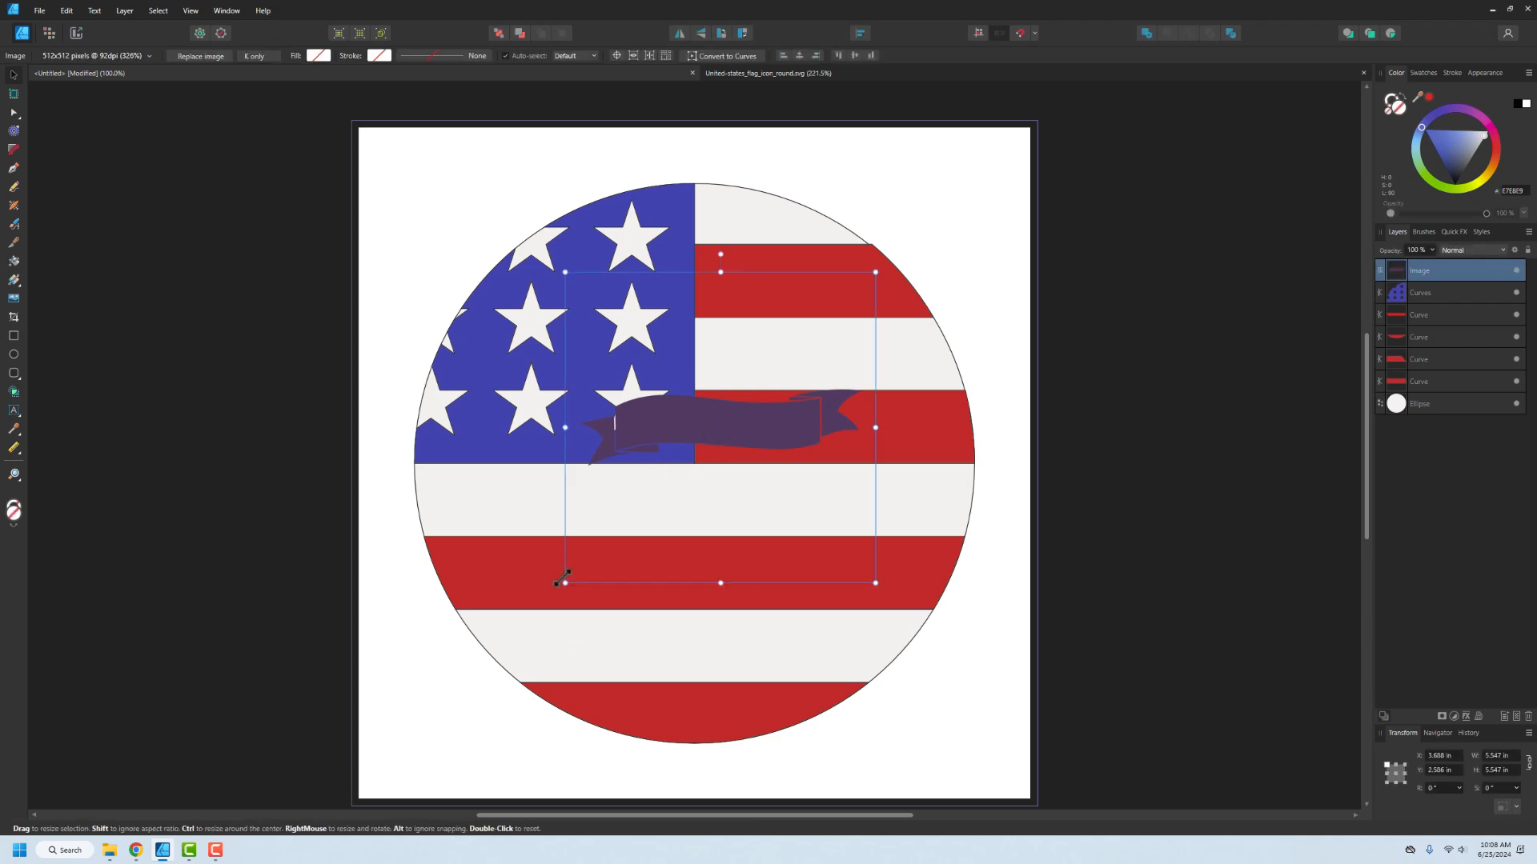
- Enlarge the ribbon image to about 16.2 in wide and place it across the middle of the flag
{"action": "left_click_drag", "start_coordinate": [563, 583], "coordinate": [205, 744]}
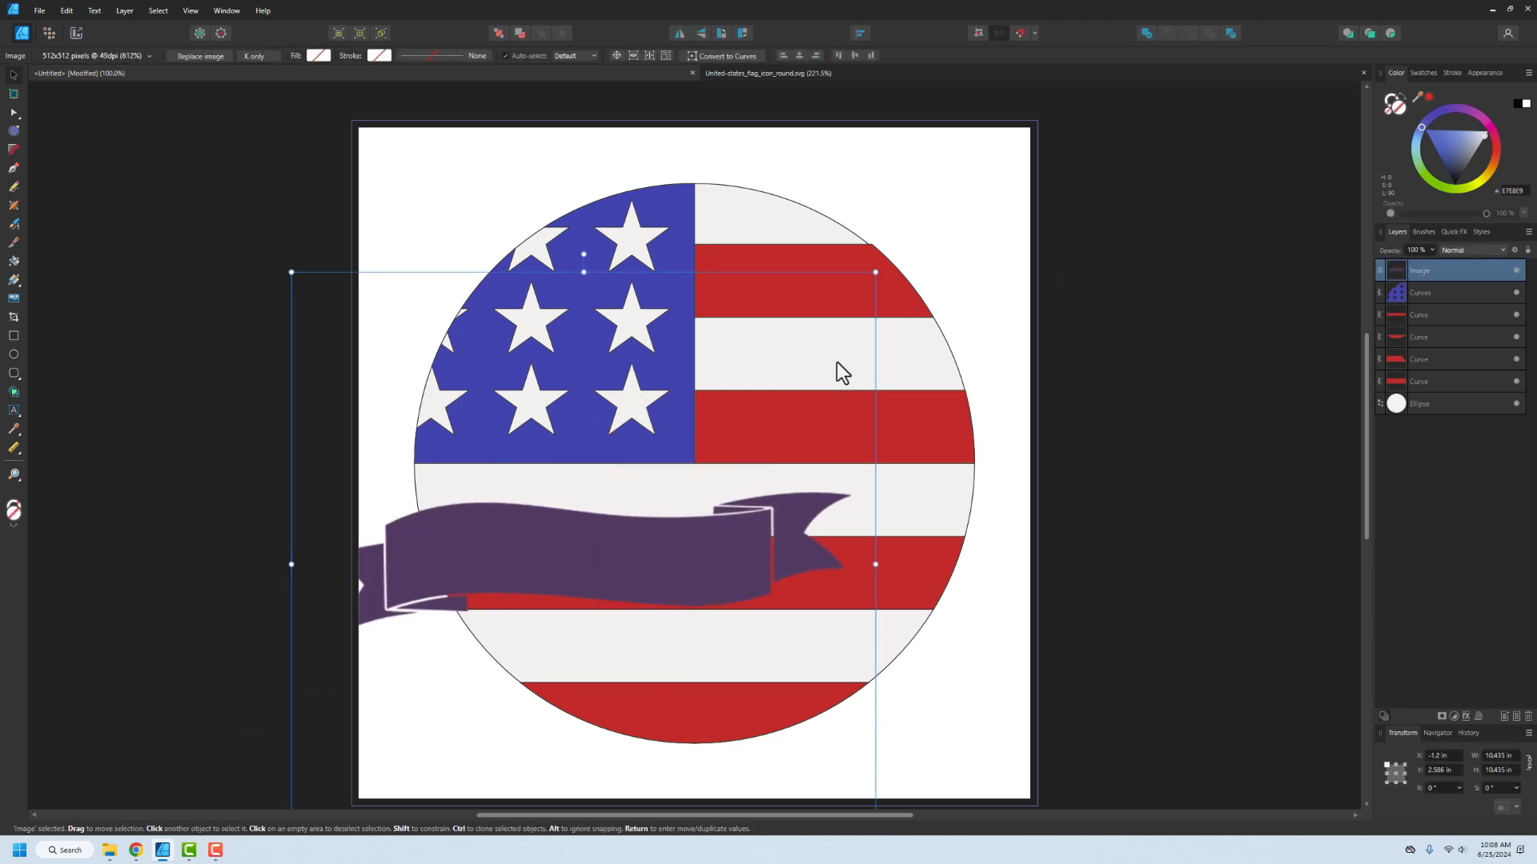
{"action": "left_click_drag", "start_coordinate": [876, 270], "coordinate": [1210, 38]}
{"action": "left_click_drag", "start_coordinate": [700, 439], "coordinate": [669, 525]}
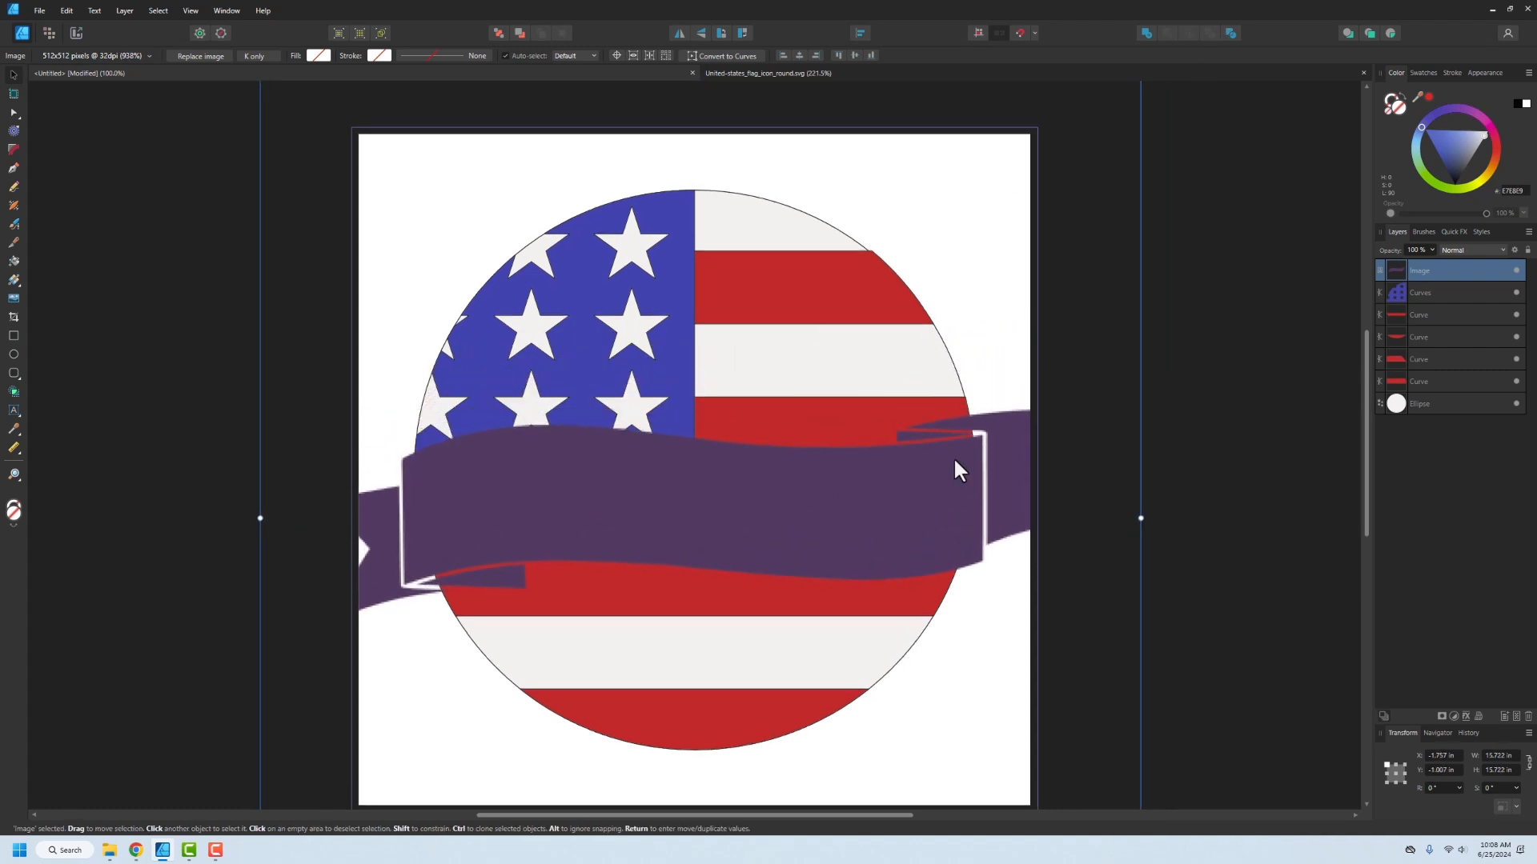
{"action": "key", "text": "ctrl+minus"}
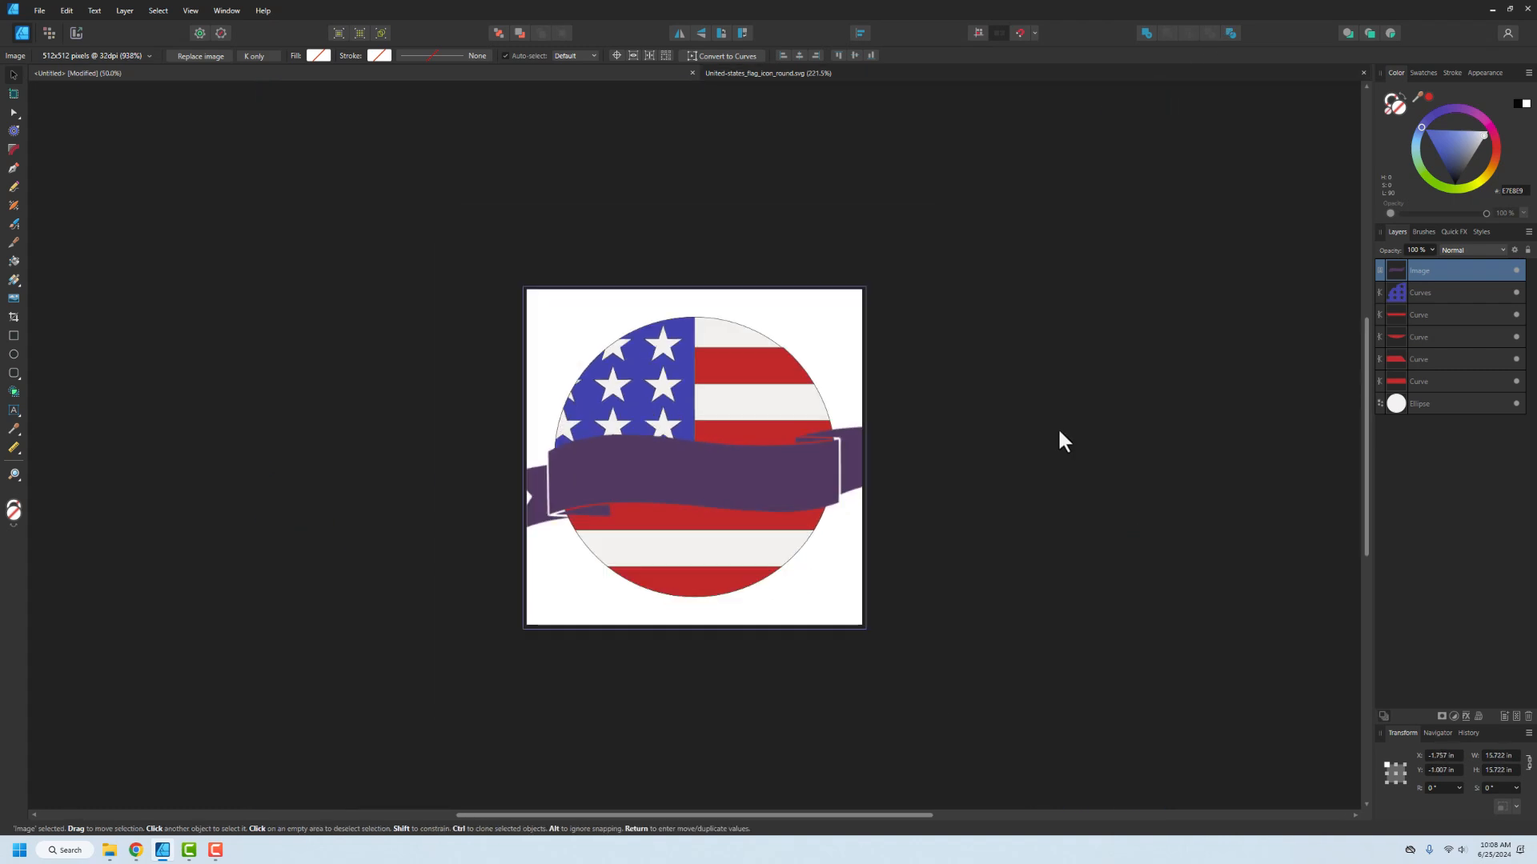
{"action": "left_click_drag", "start_coordinate": [917, 261], "coordinate": [933, 247]}
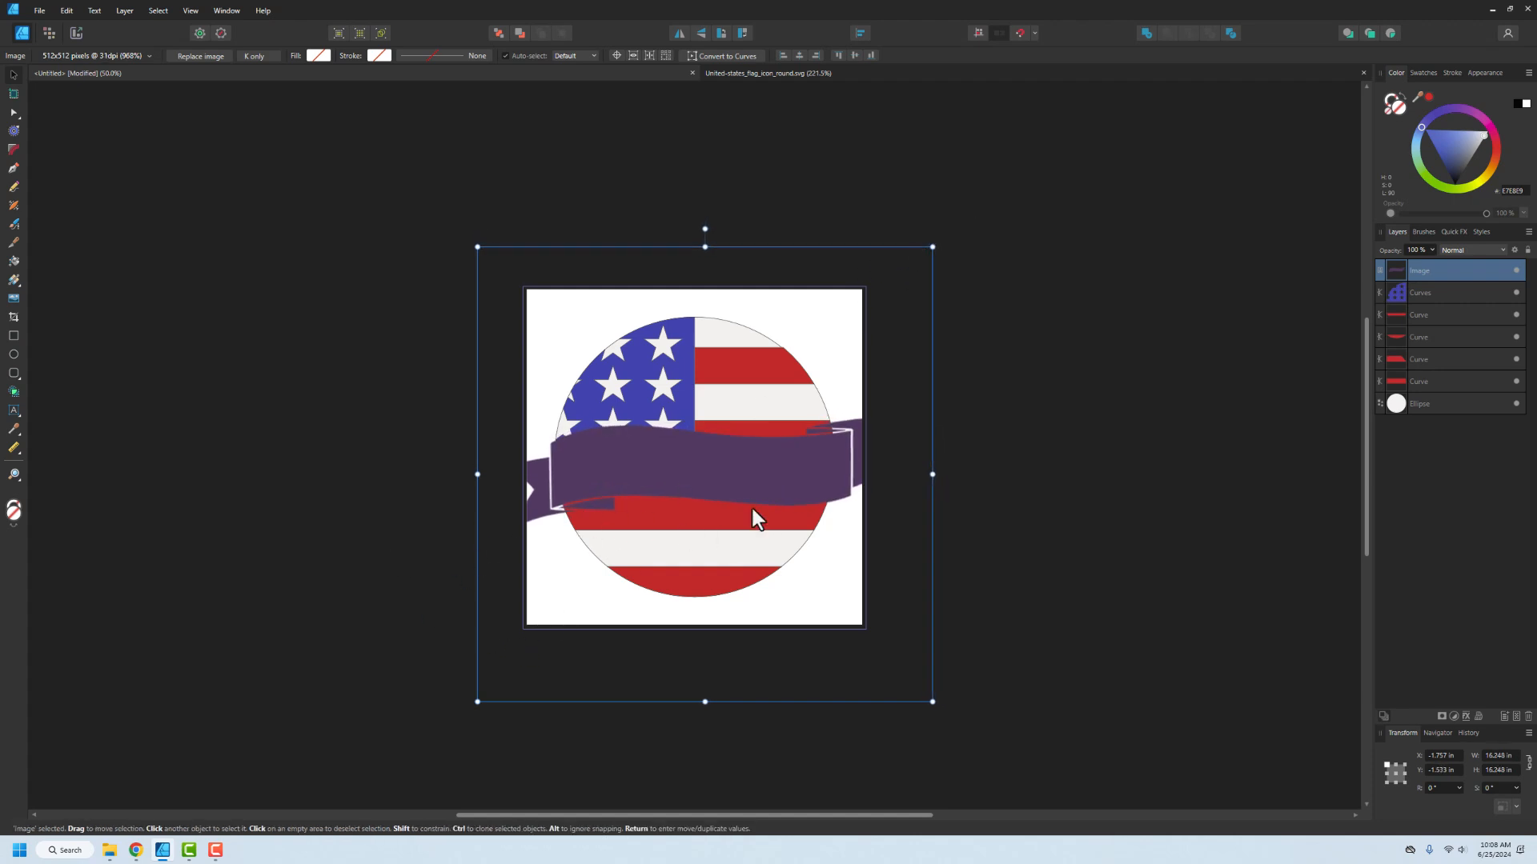
- Rotate the ribbon image counterclockwise by about 9.6° and move it down over the flag's lower half
{"action": "left_click_drag", "start_coordinate": [702, 230], "coordinate": [657, 174]}
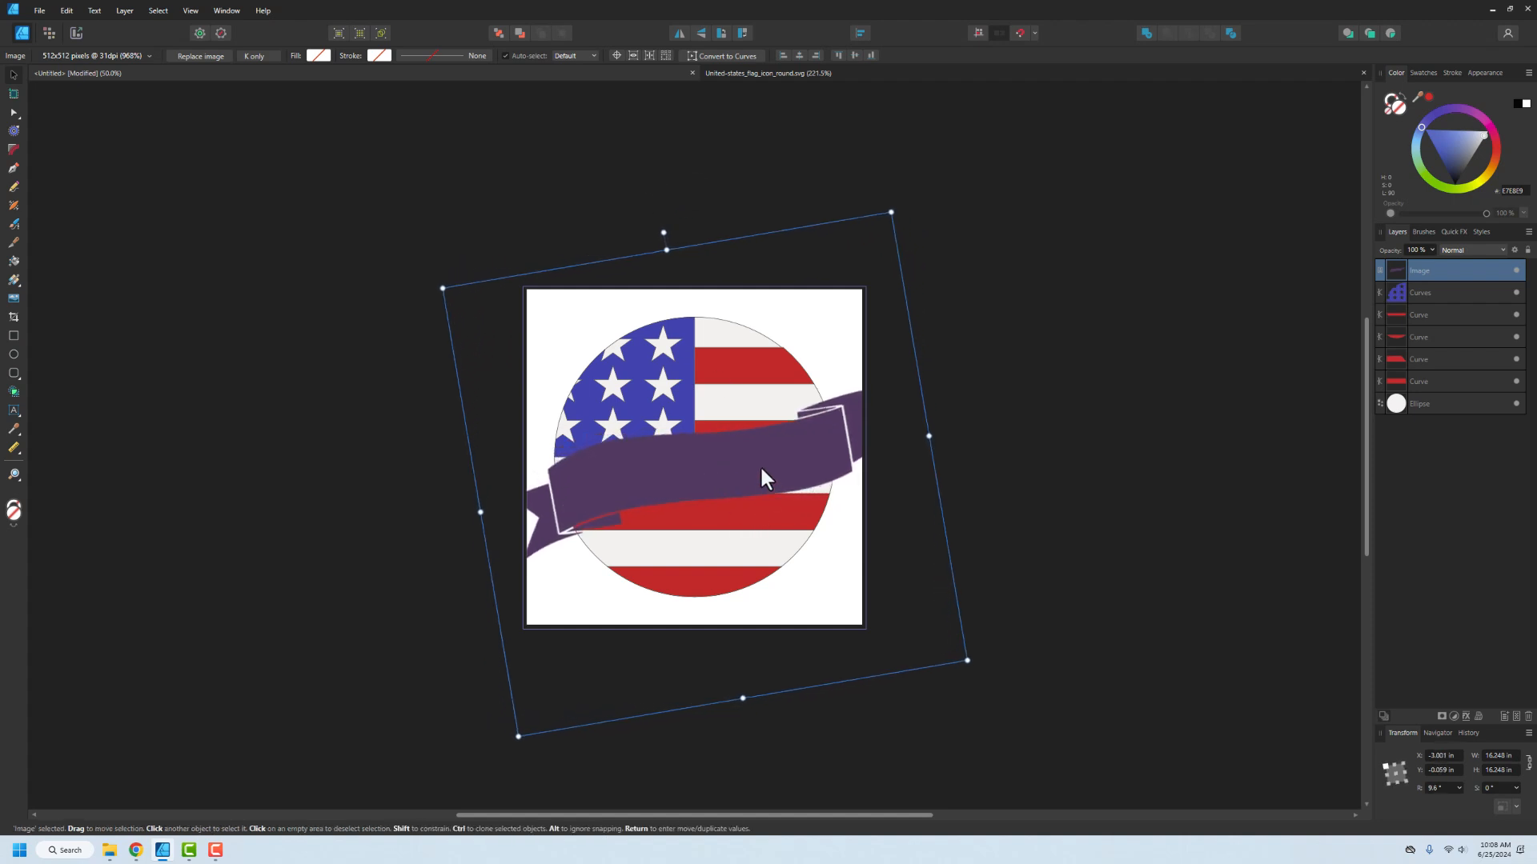
{"action": "left_click_drag", "start_coordinate": [760, 468], "coordinate": [759, 503]}
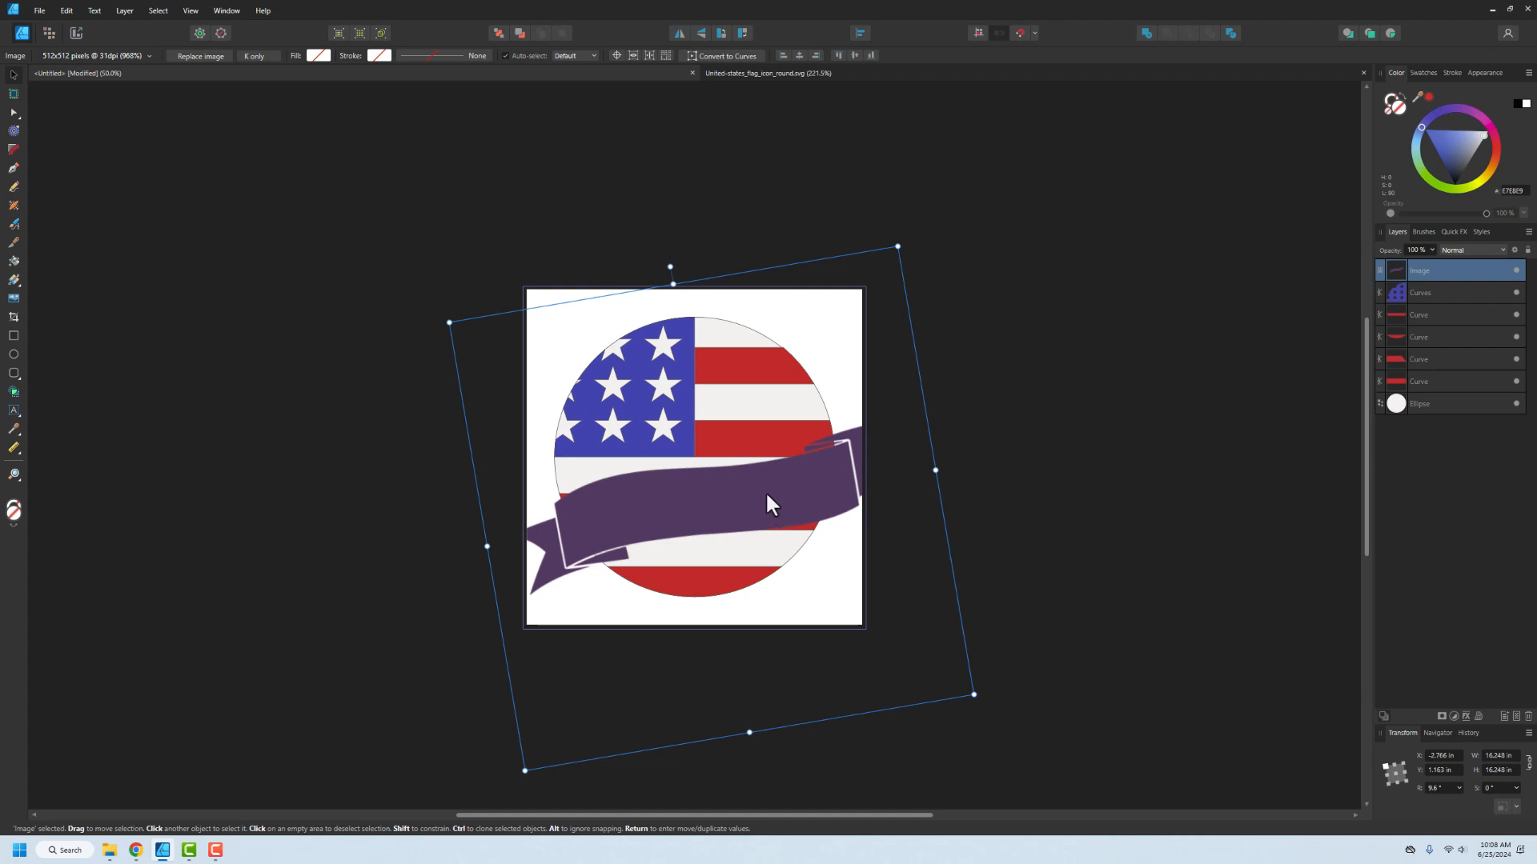
{"action": "key", "text": "ctrl+plus"}
{"action": "key", "text": "ctrl+plus"}
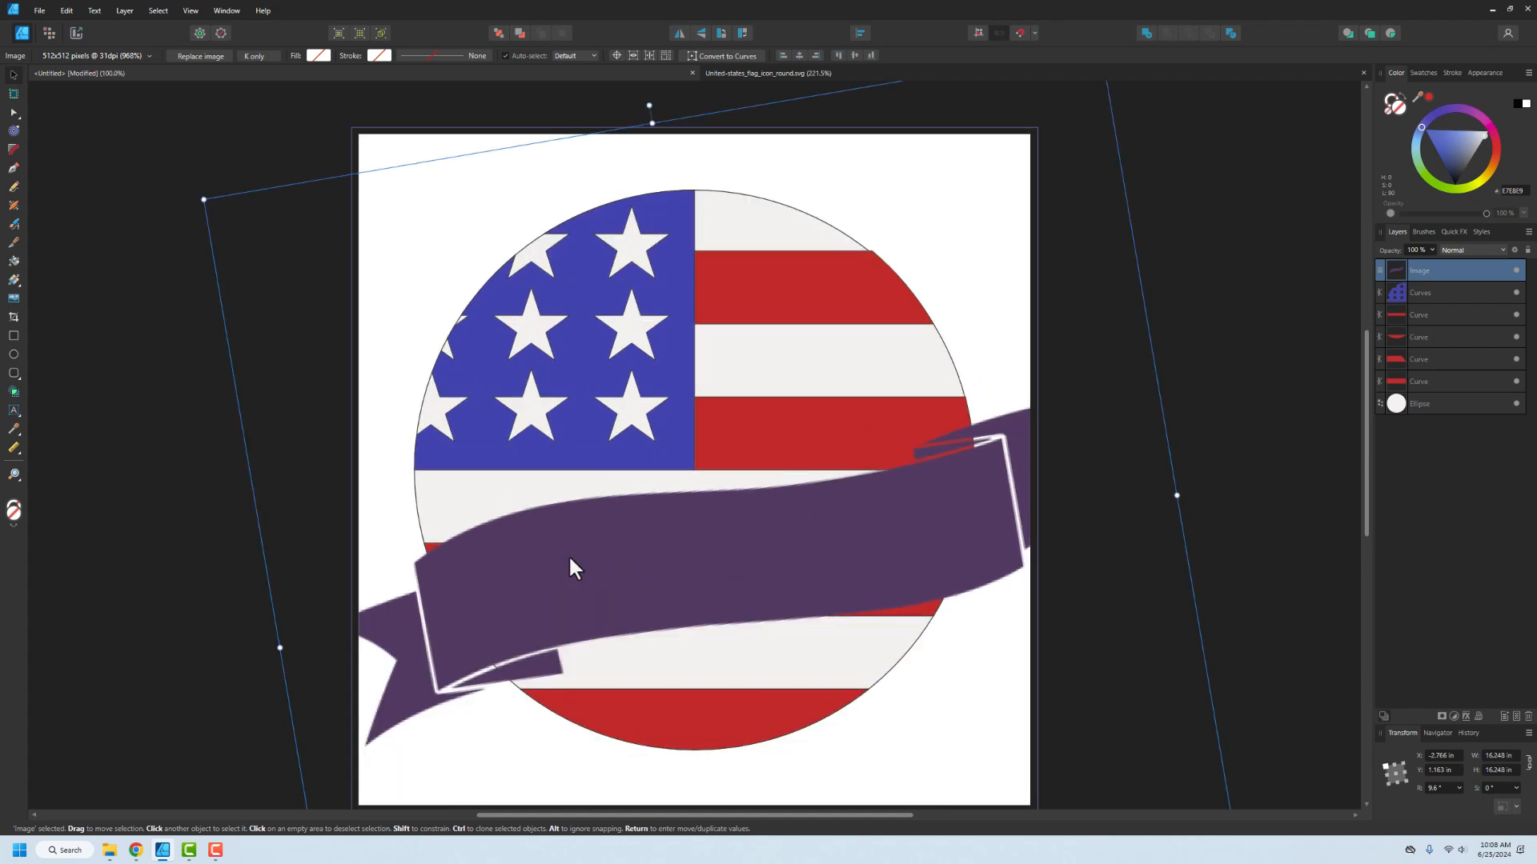
- Trace the ribbon's central band with the Pen tool as a closed, straight-sided outline with two intermediate nodes along each long edge
{"action": "left_click", "coordinate": [161, 413]}
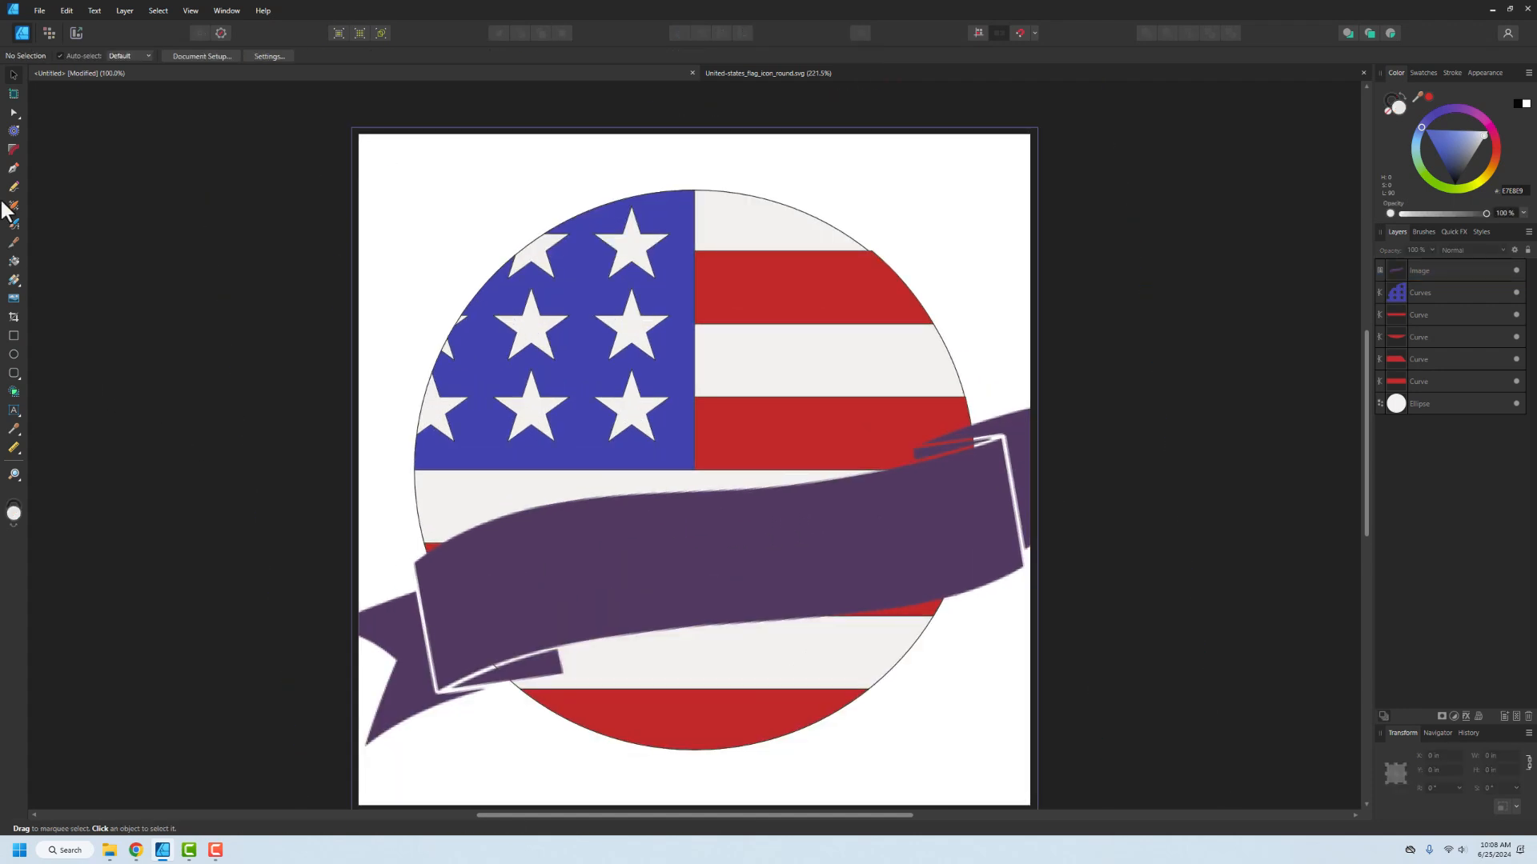
{"action": "left_click", "coordinate": [14, 170]}
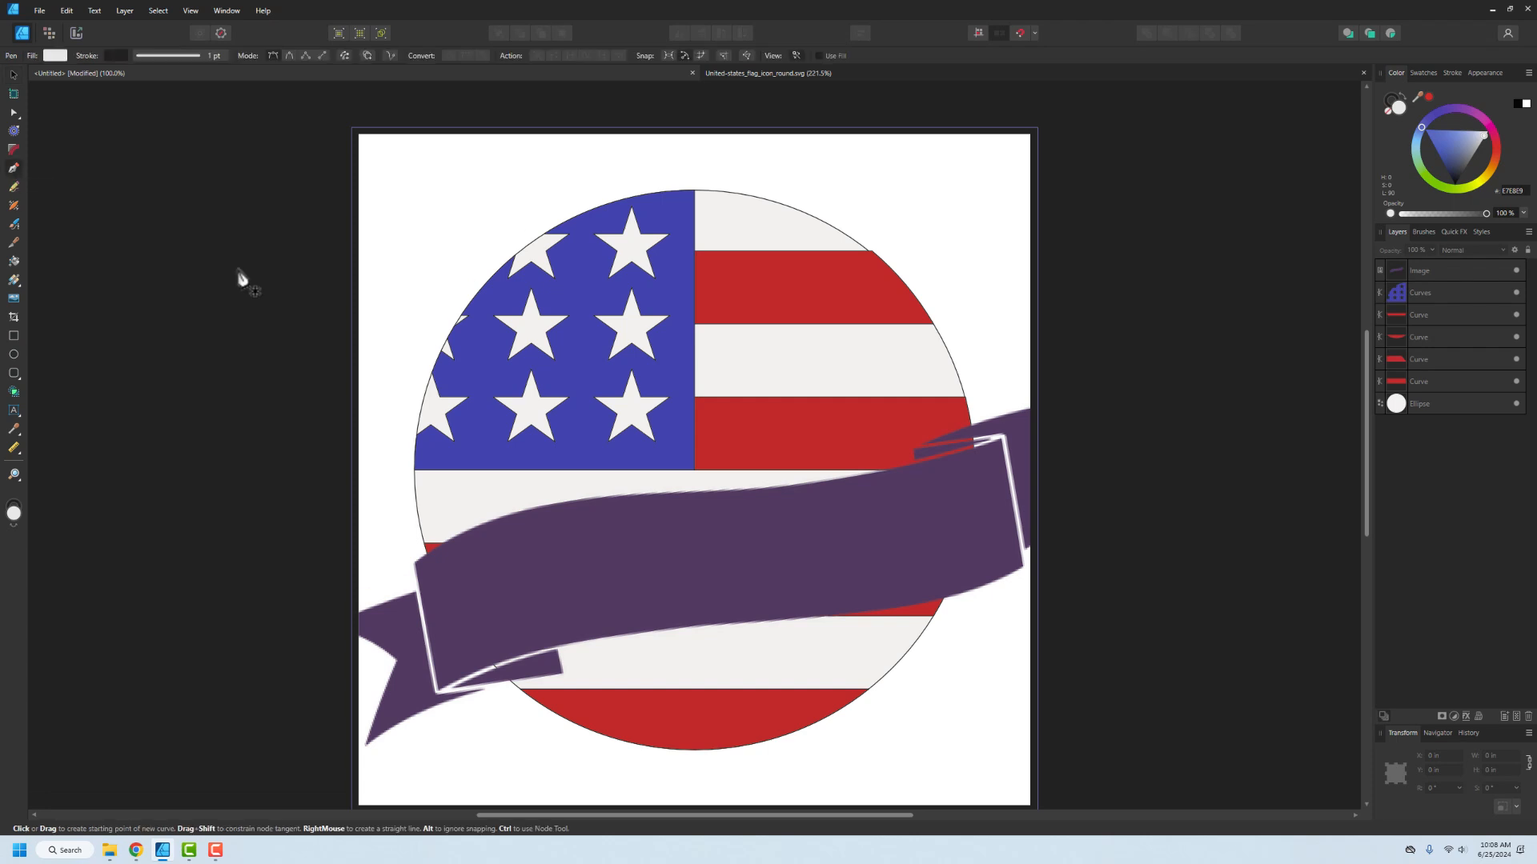
{"action": "left_click", "coordinate": [429, 553]}
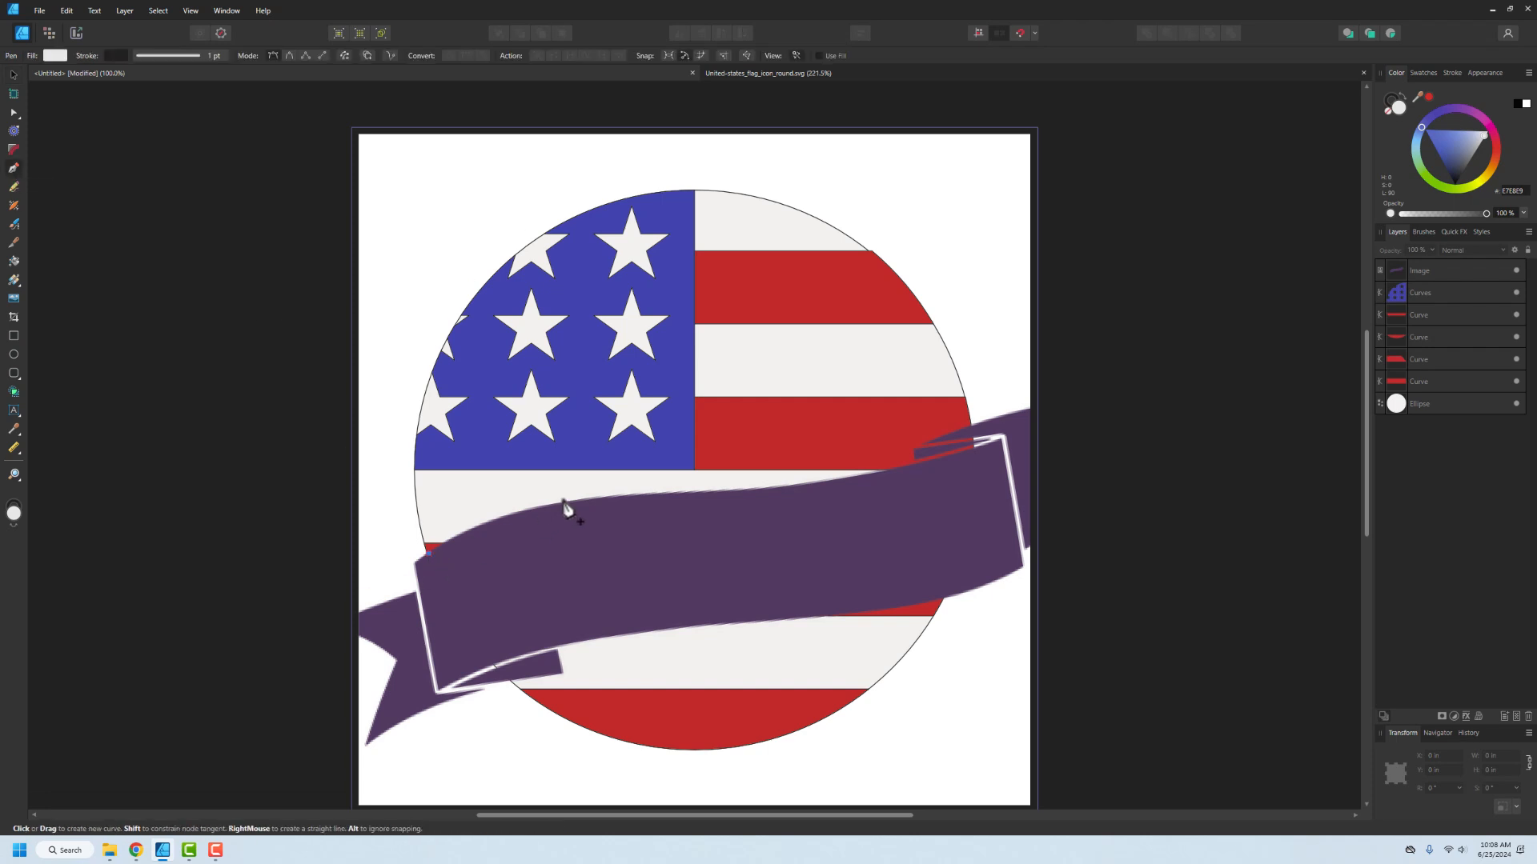
{"action": "left_click", "coordinate": [535, 508]}
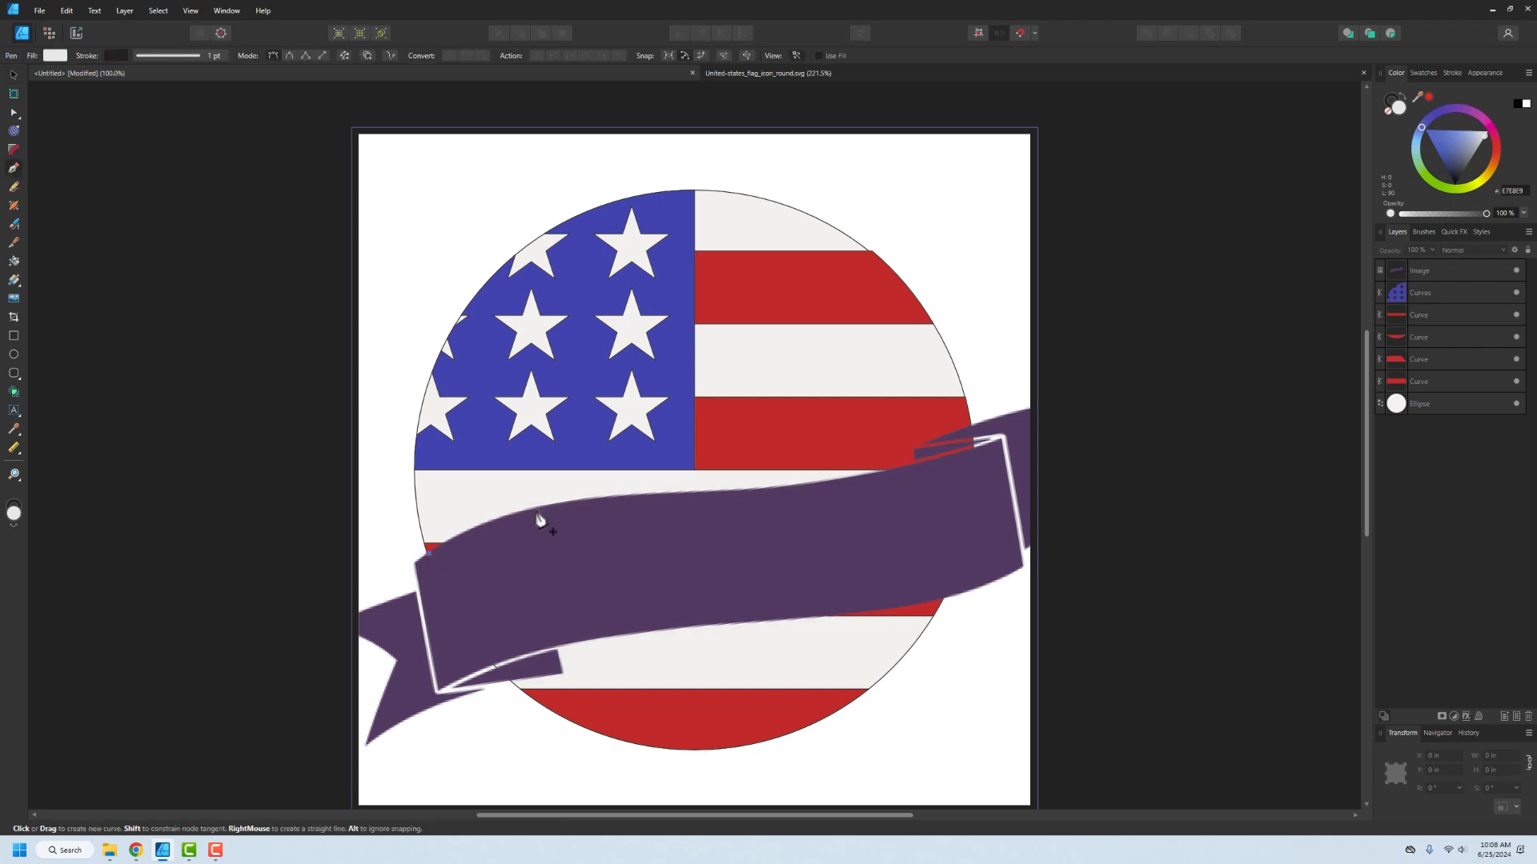
{"action": "left_click", "coordinate": [748, 490]}
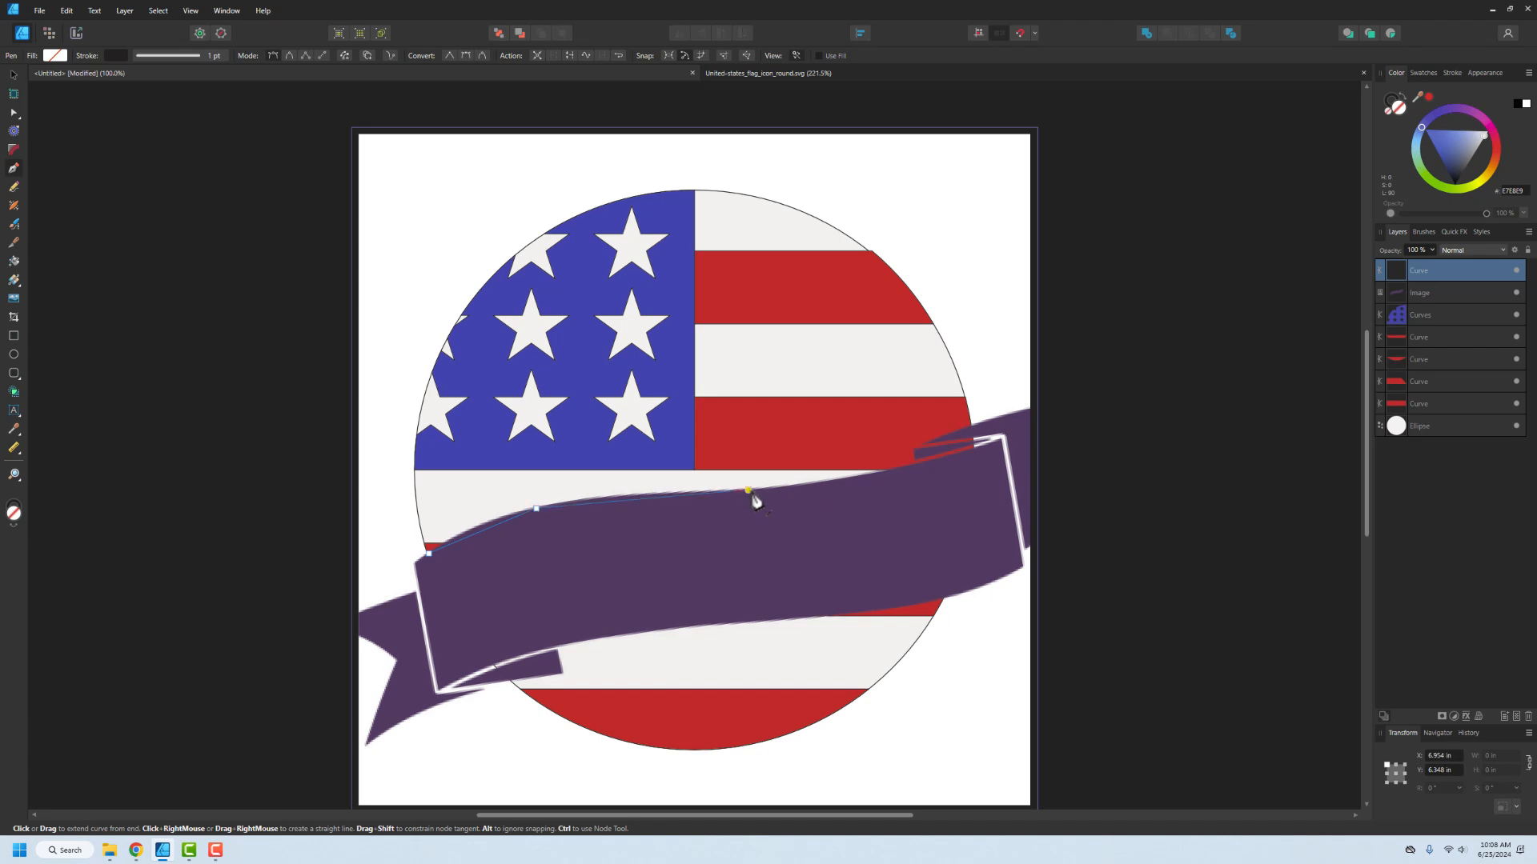
{"action": "left_click", "coordinate": [977, 446]}
{"action": "left_click", "coordinate": [955, 595]}
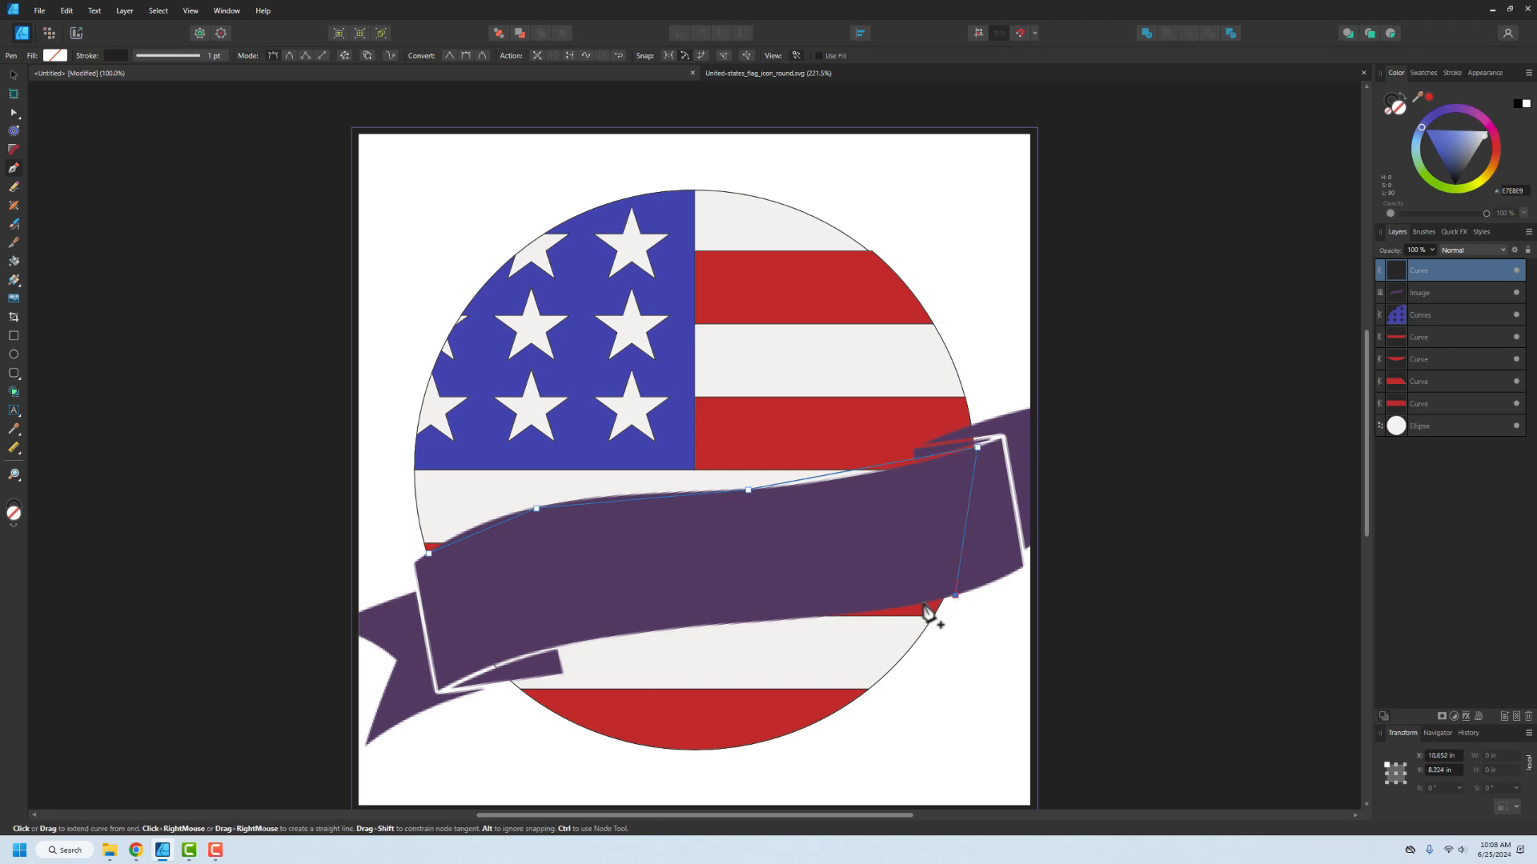
{"action": "left_click", "coordinate": [857, 614]}
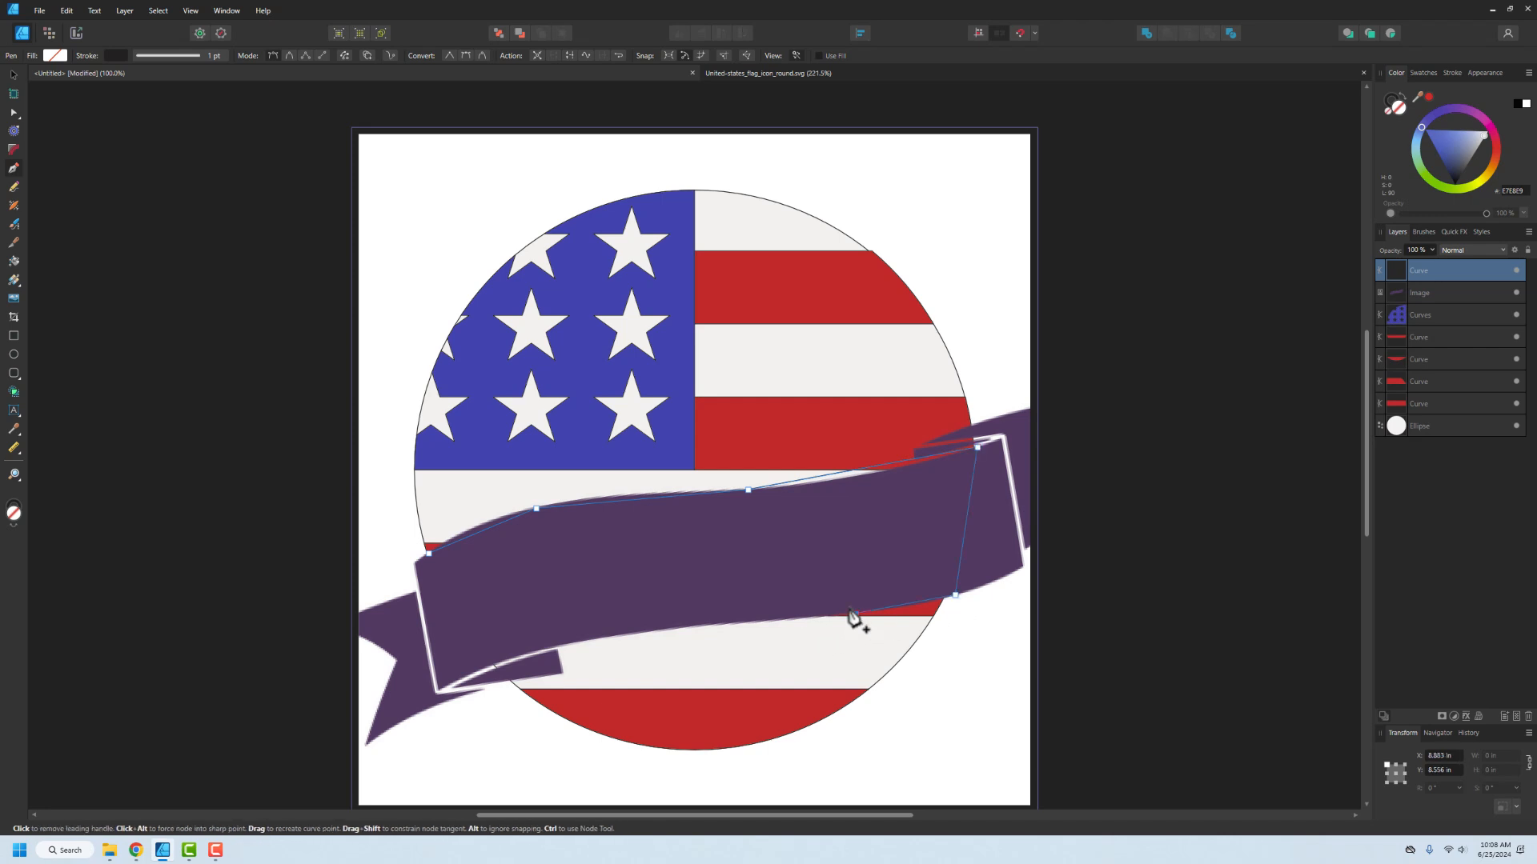
{"action": "left_click", "coordinate": [603, 637]}
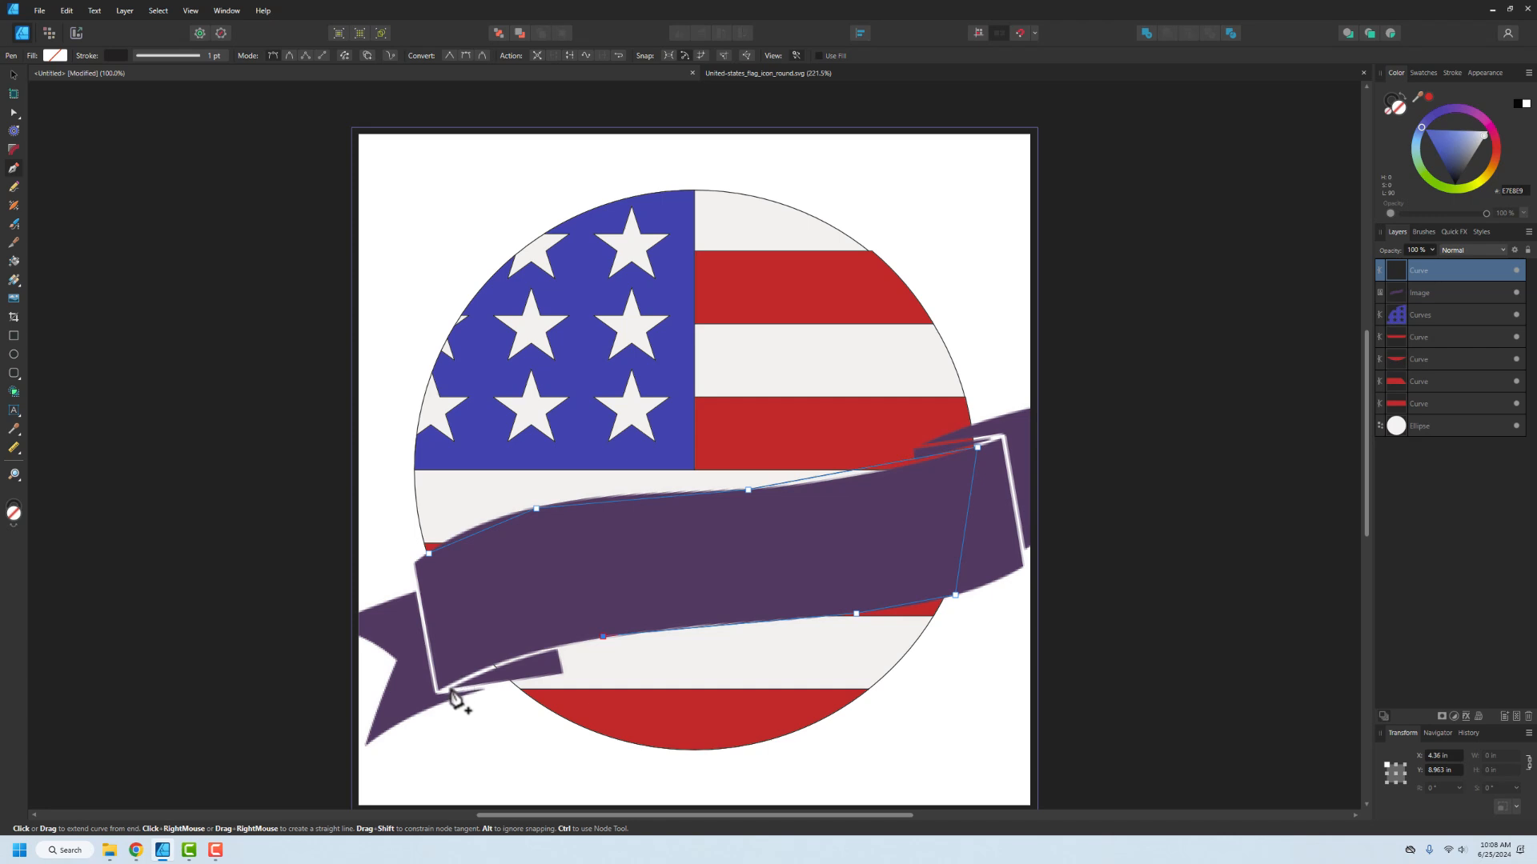
{"action": "left_click", "coordinate": [452, 685]}
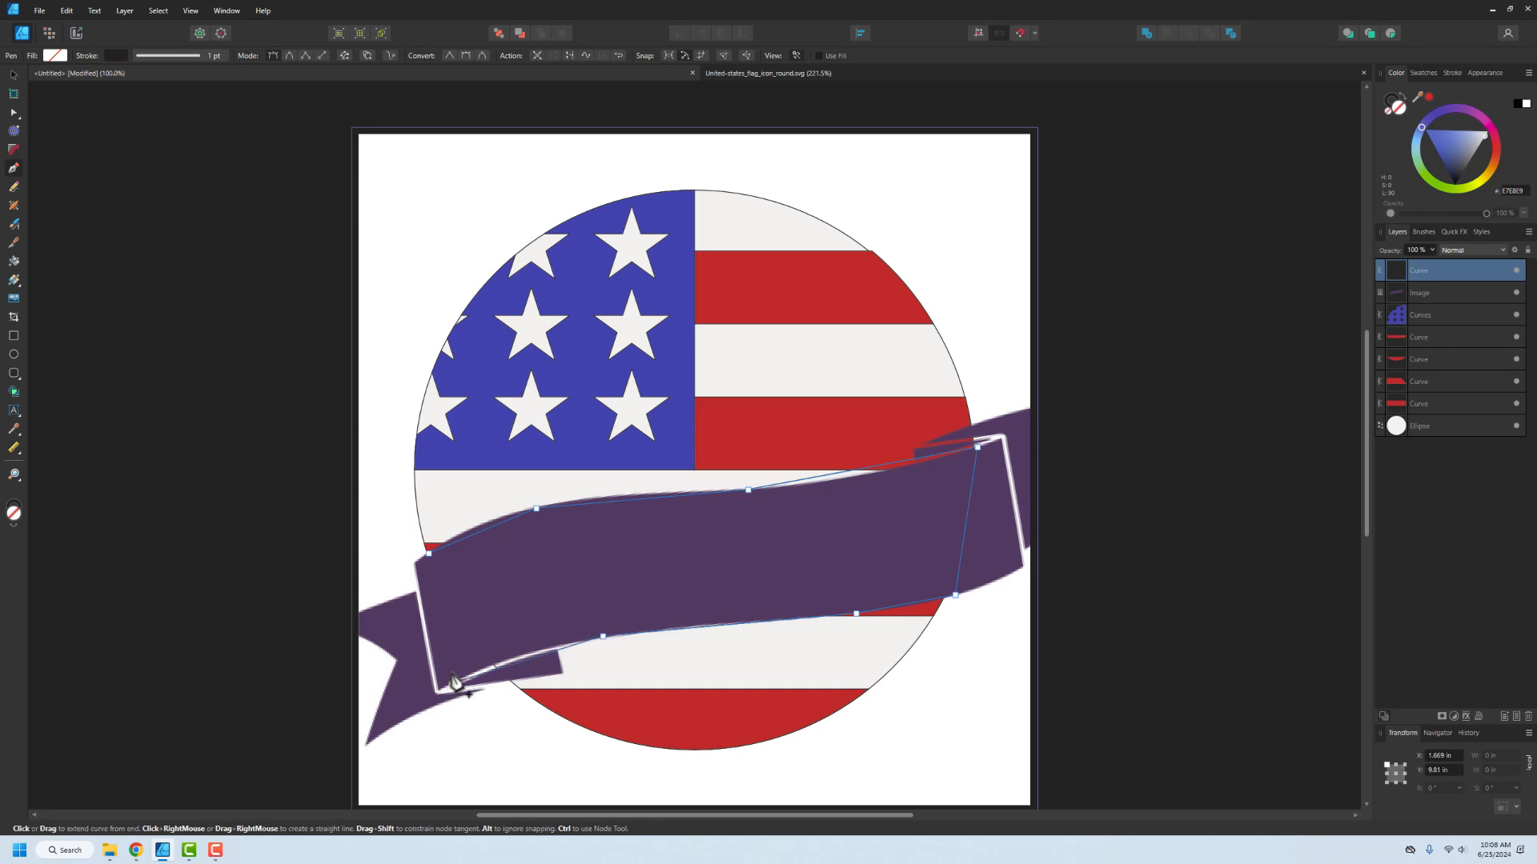
{"action": "left_click", "coordinate": [430, 554]}
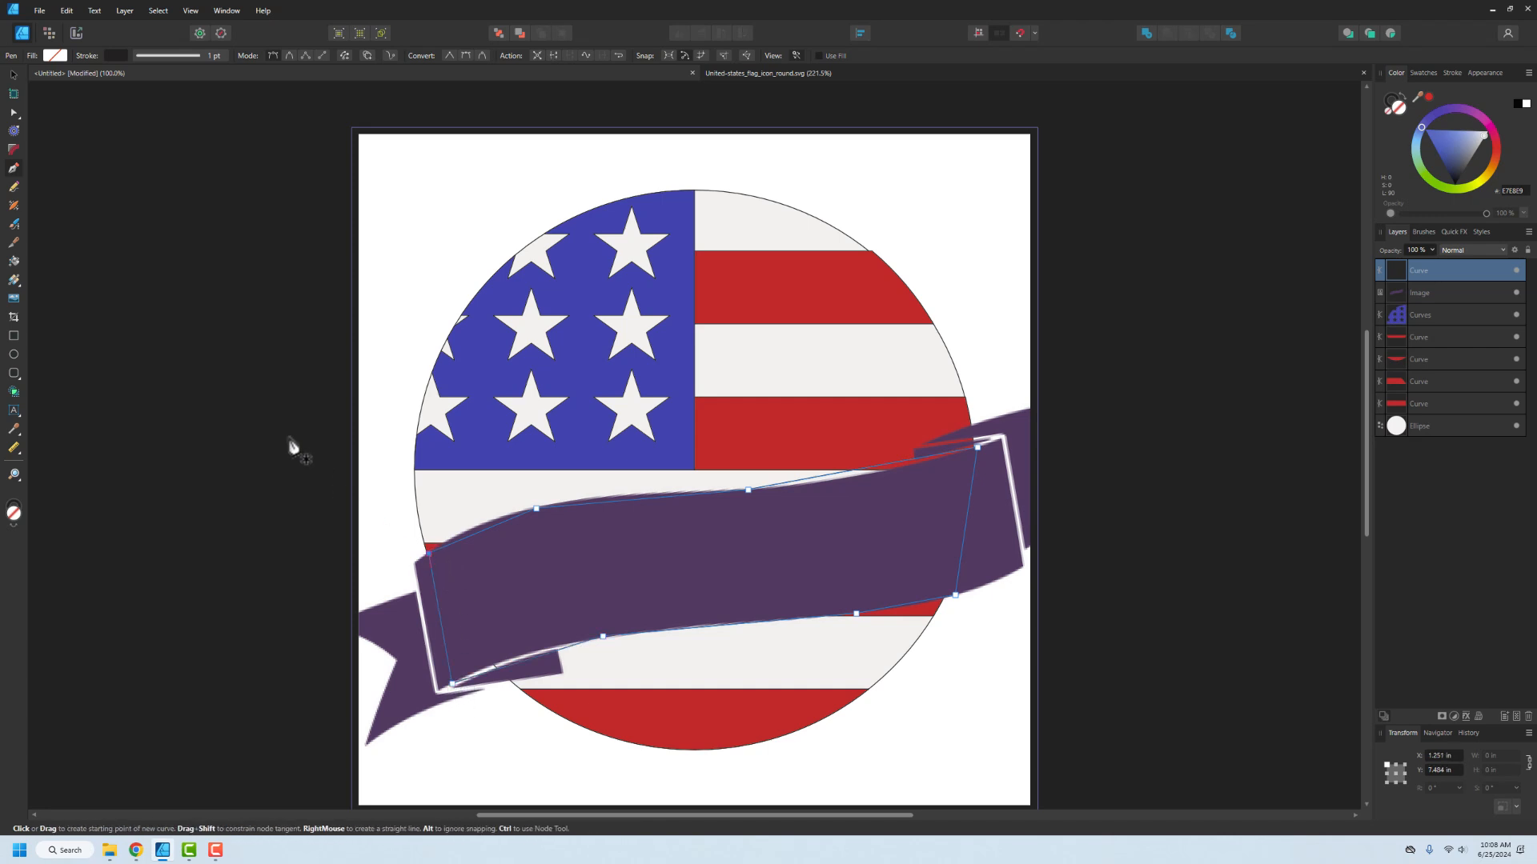
- Convert the four intermediate nodes on the band outline's upper and lower edges to smooth nodes
{"action": "left_click", "coordinate": [14, 113]}
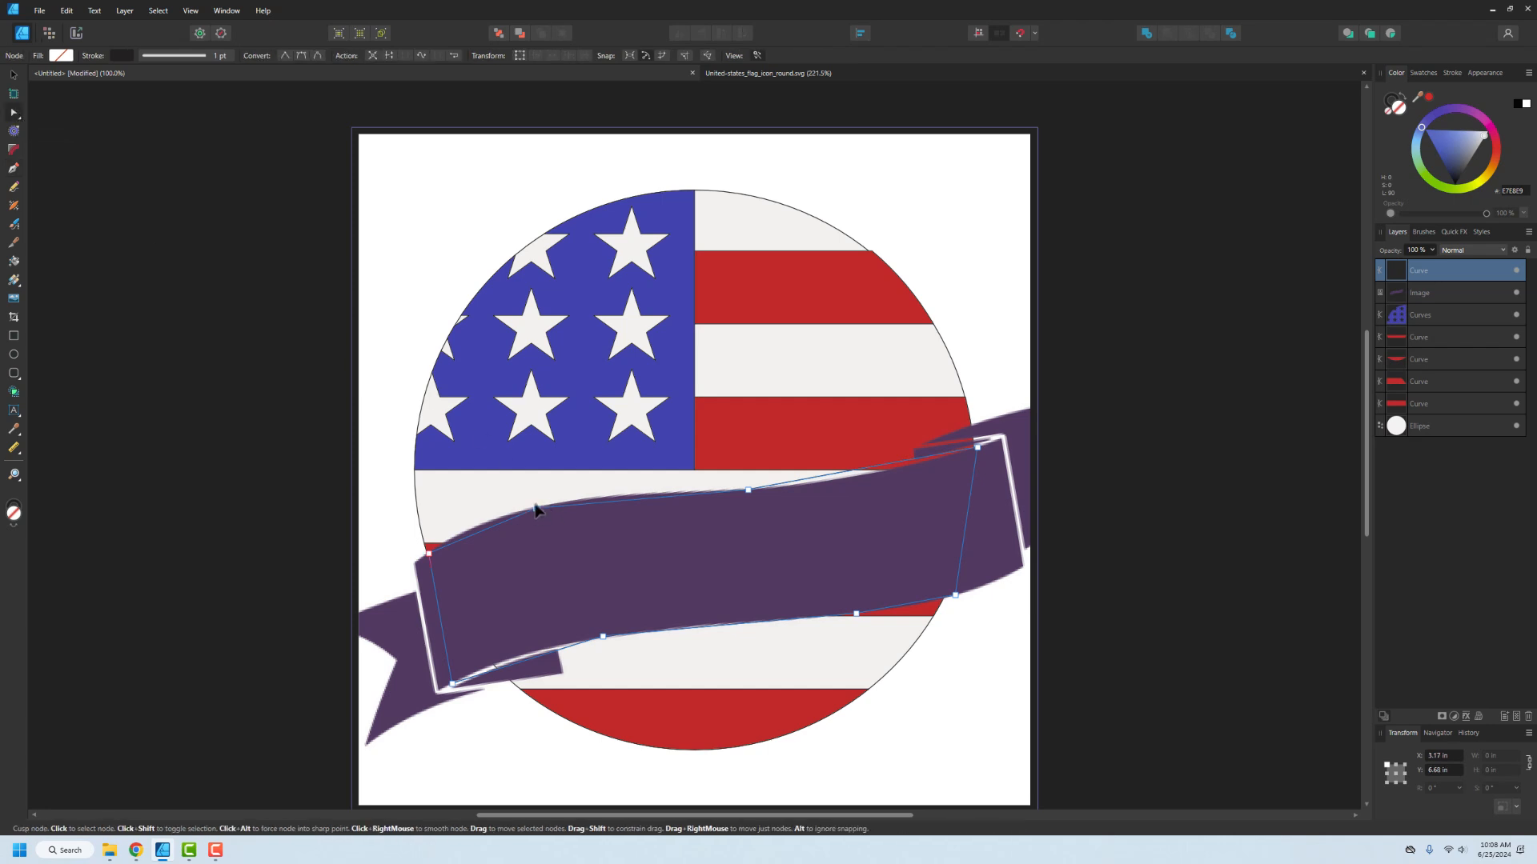
{"action": "left_click", "coordinate": [301, 56]}
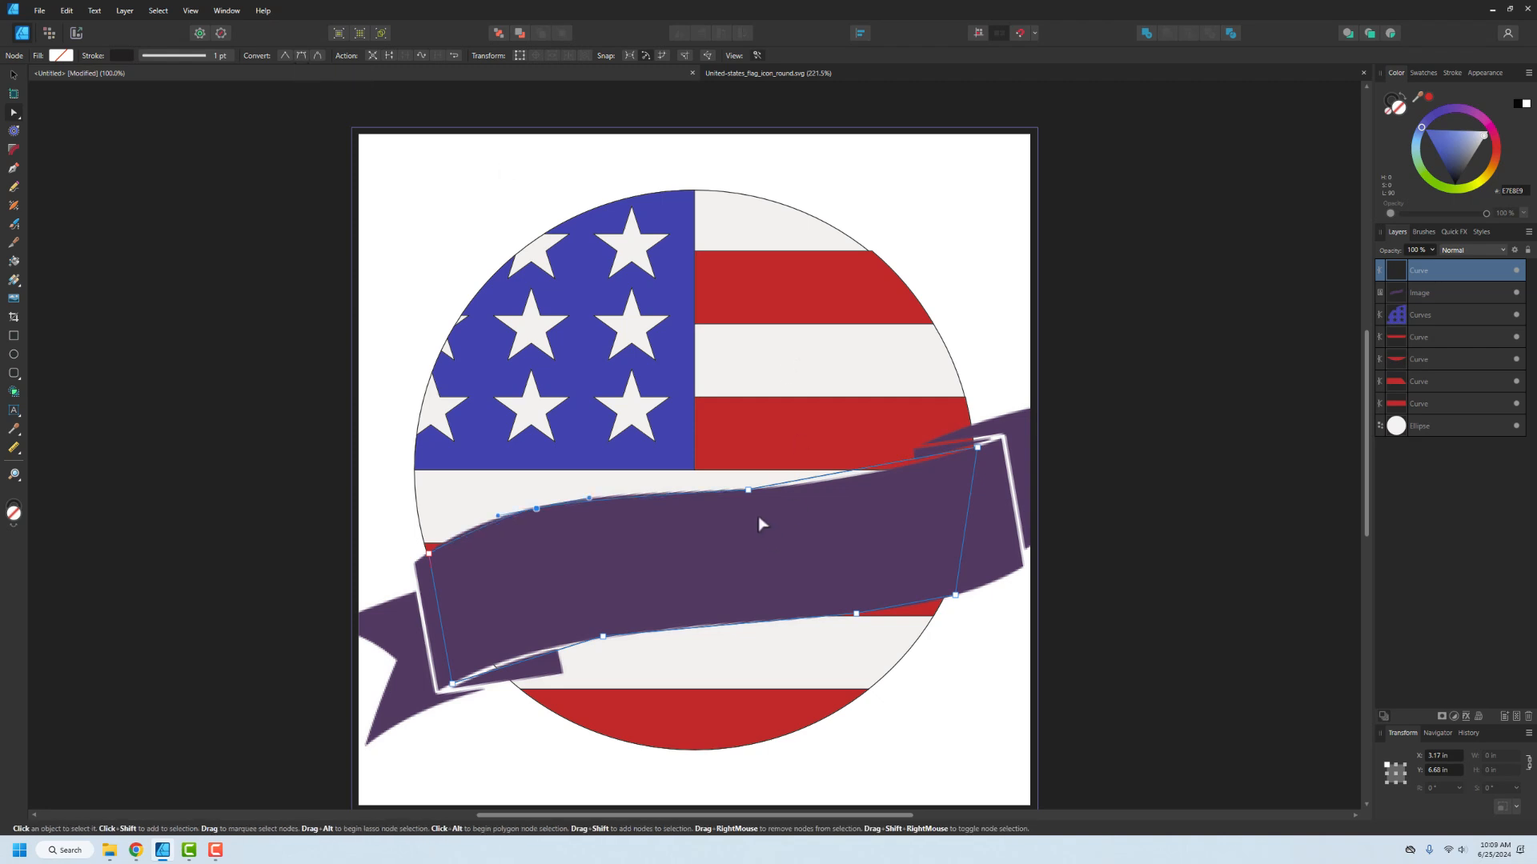
{"action": "left_click", "coordinate": [748, 491]}
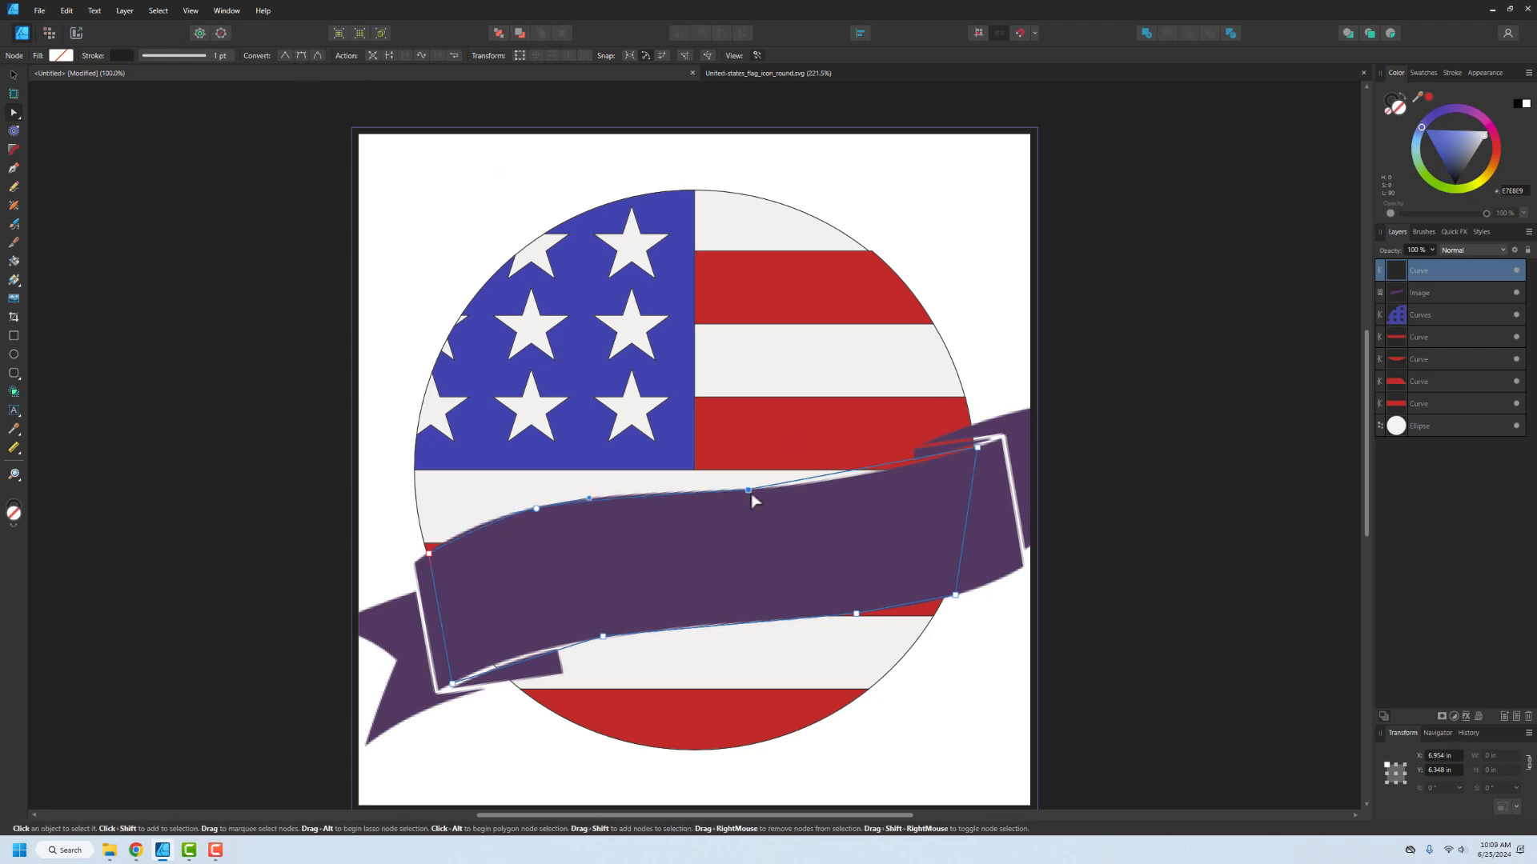
{"action": "left_click", "coordinate": [302, 55]}
{"action": "left_click", "coordinate": [857, 614]}
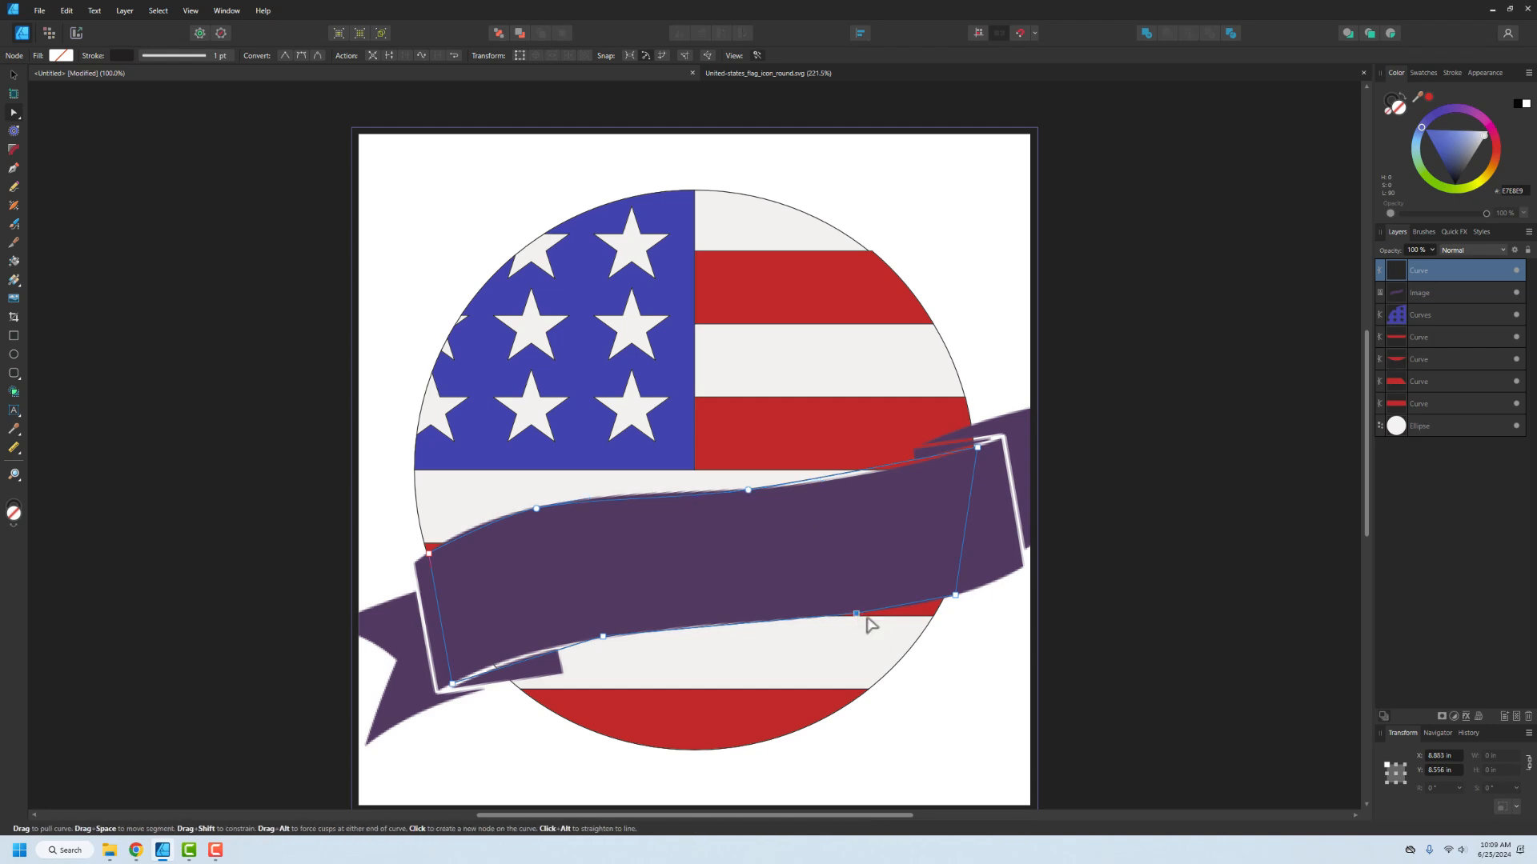
{"action": "left_click", "coordinate": [301, 56]}
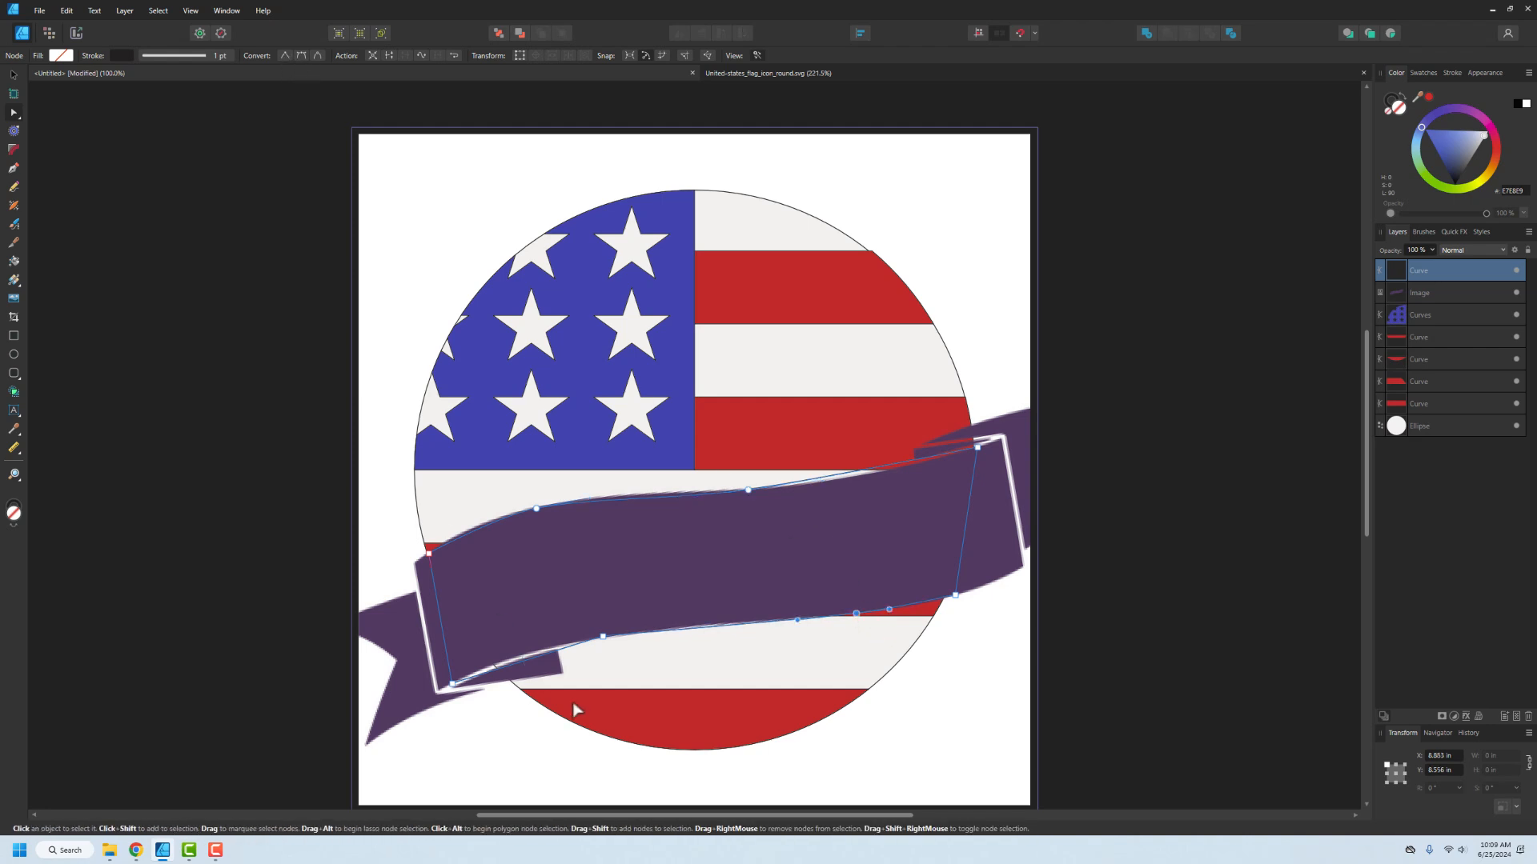
{"action": "left_click", "coordinate": [602, 636]}
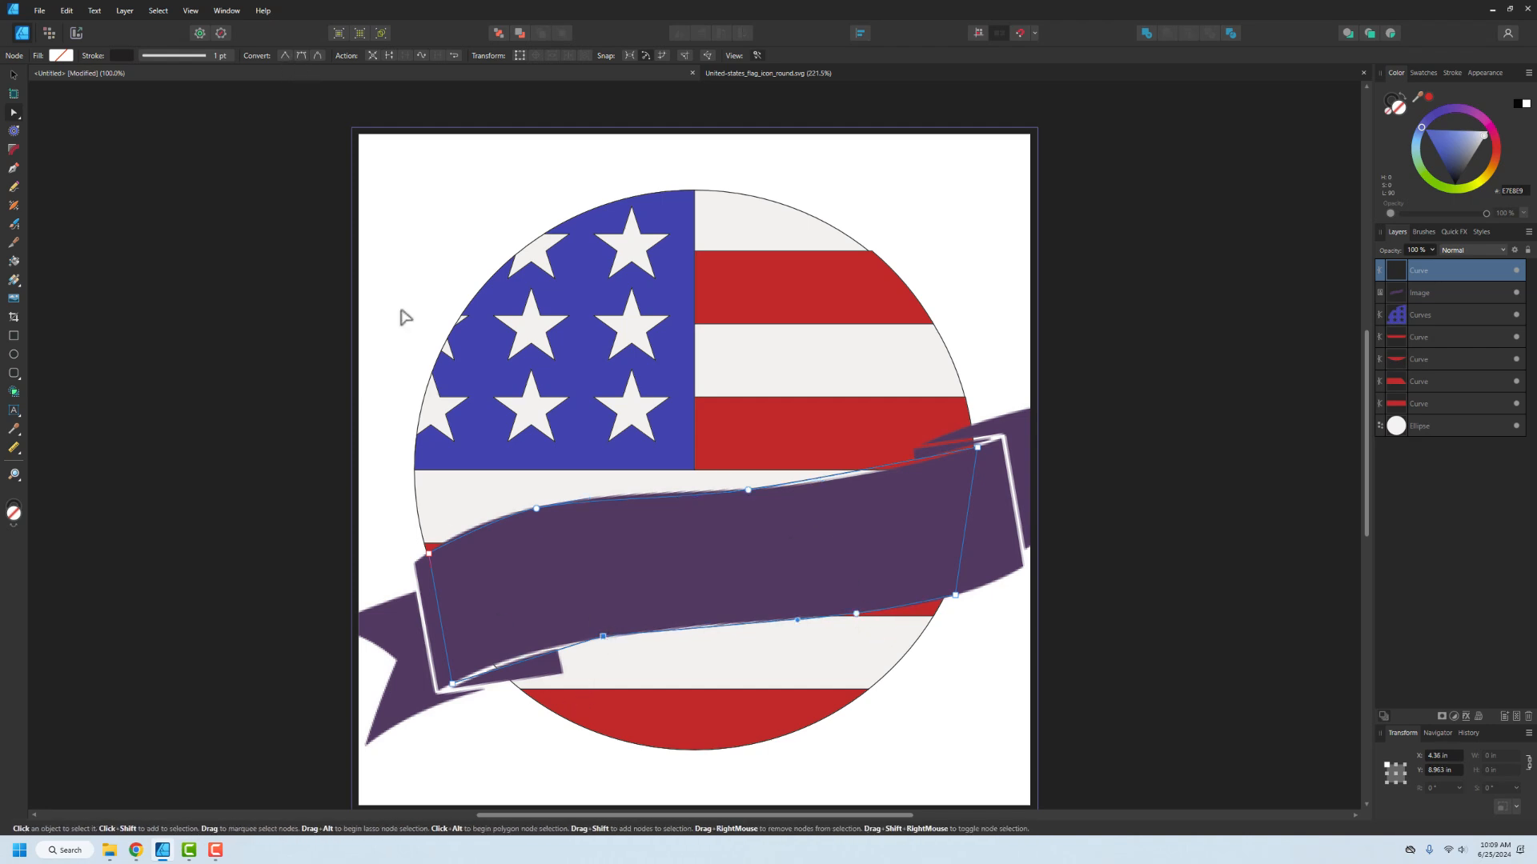
{"action": "left_click", "coordinate": [300, 56]}
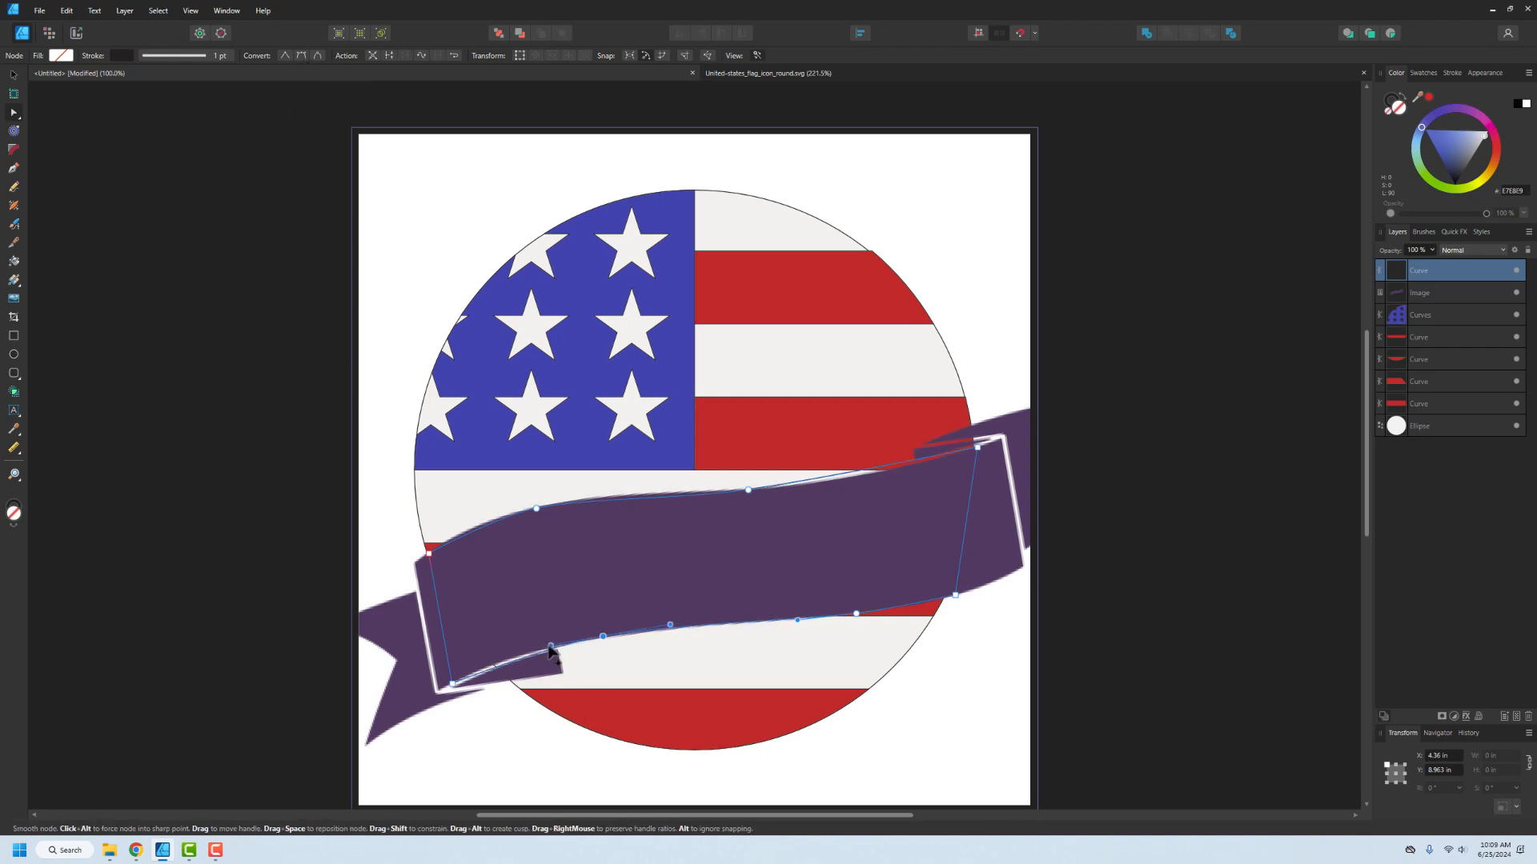
- Adjust the smooth nodes and their handles so the band outline follows the ribbon's wavy upper and lower edges
{"action": "left_click_drag", "start_coordinate": [550, 648], "coordinate": [512, 644]}
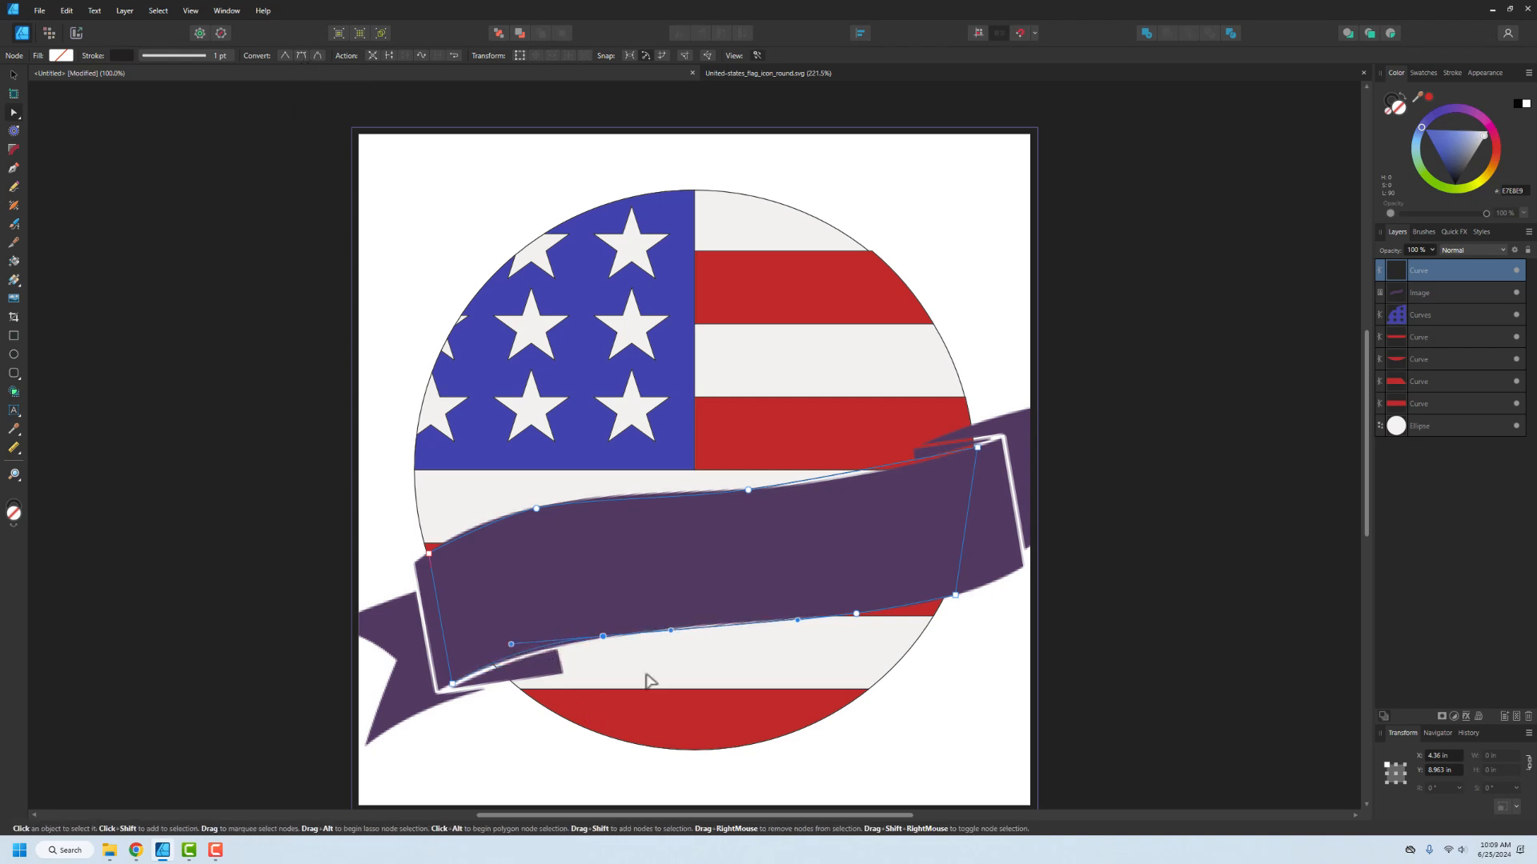
{"action": "left_click_drag", "start_coordinate": [857, 616], "coordinate": [907, 620]}
{"action": "left_click_drag", "start_coordinate": [751, 494], "coordinate": [925, 472]}
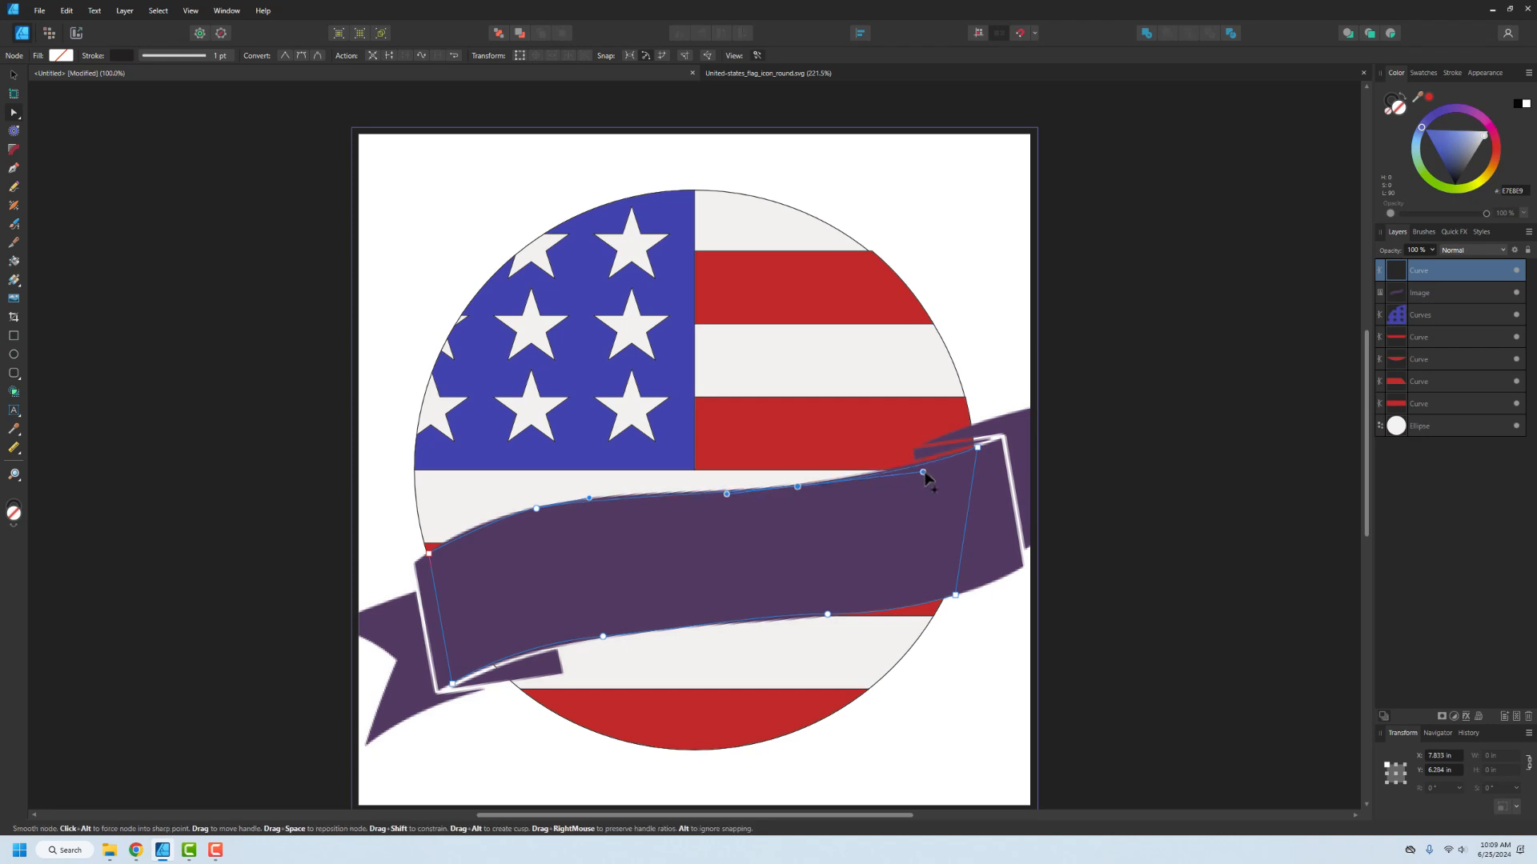
{"action": "left_click", "coordinate": [590, 500]}
{"action": "left_click_drag", "start_coordinate": [649, 484], "coordinate": [647, 489]}
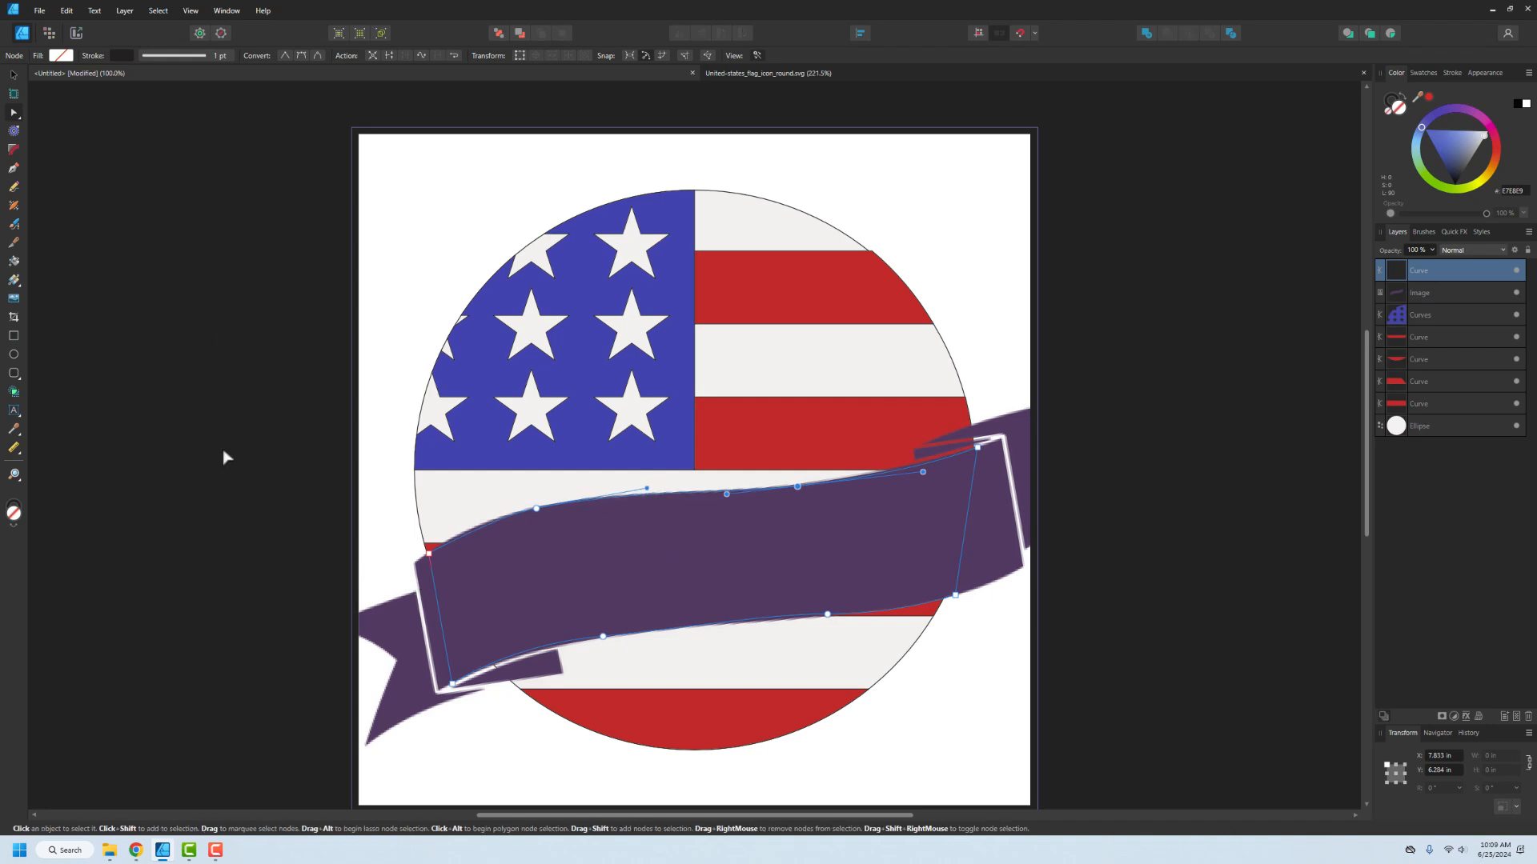
- Fill the traced band with black and delete the purple ribbon image beneath it
{"action": "left_click", "coordinate": [61, 56]}
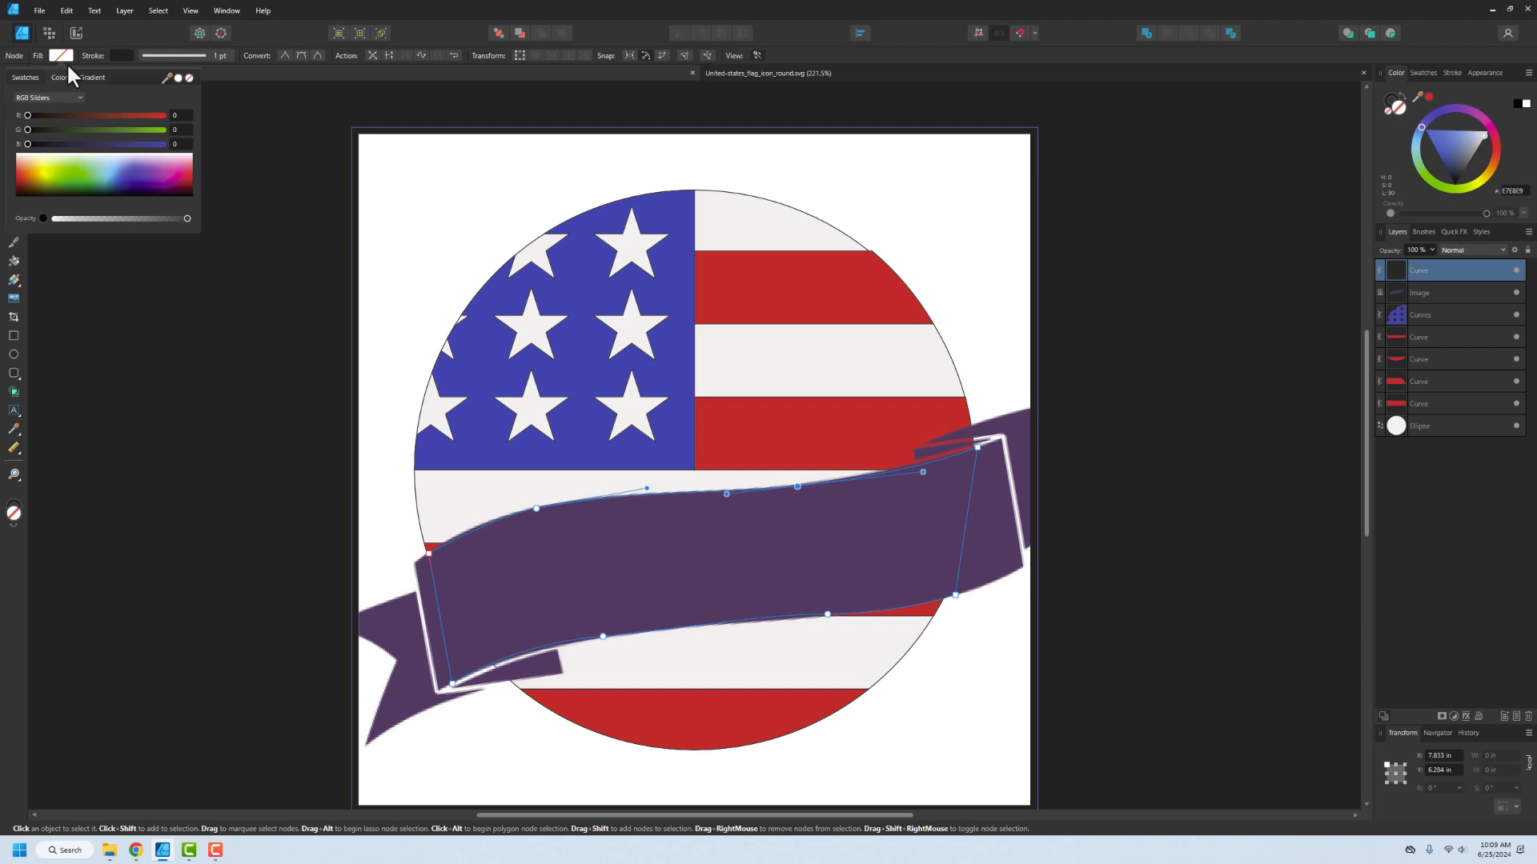
{"action": "left_click", "coordinate": [19, 77]}
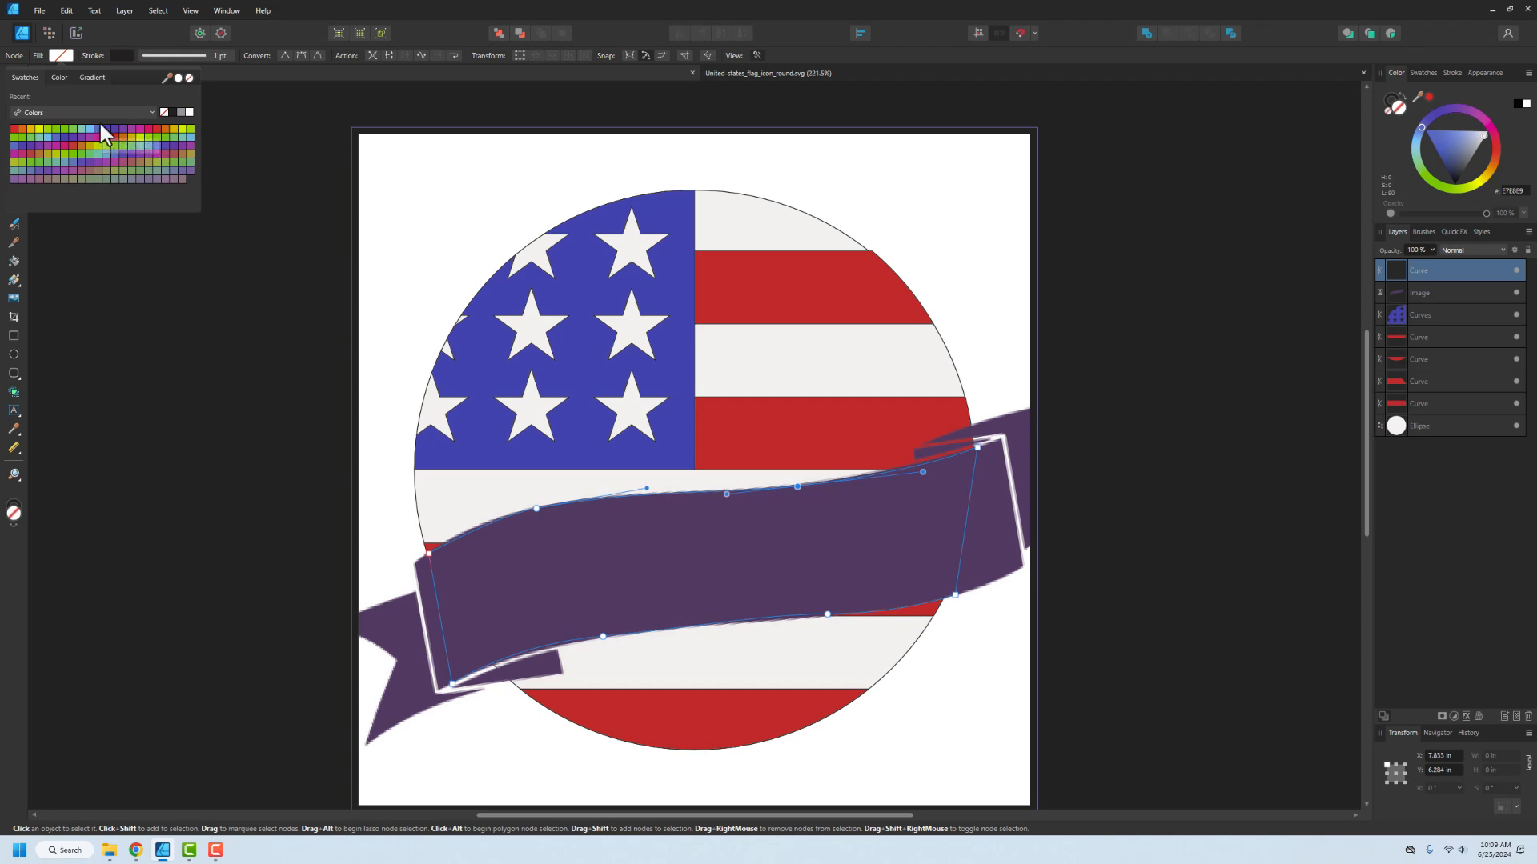
{"action": "left_click", "coordinate": [177, 78]}
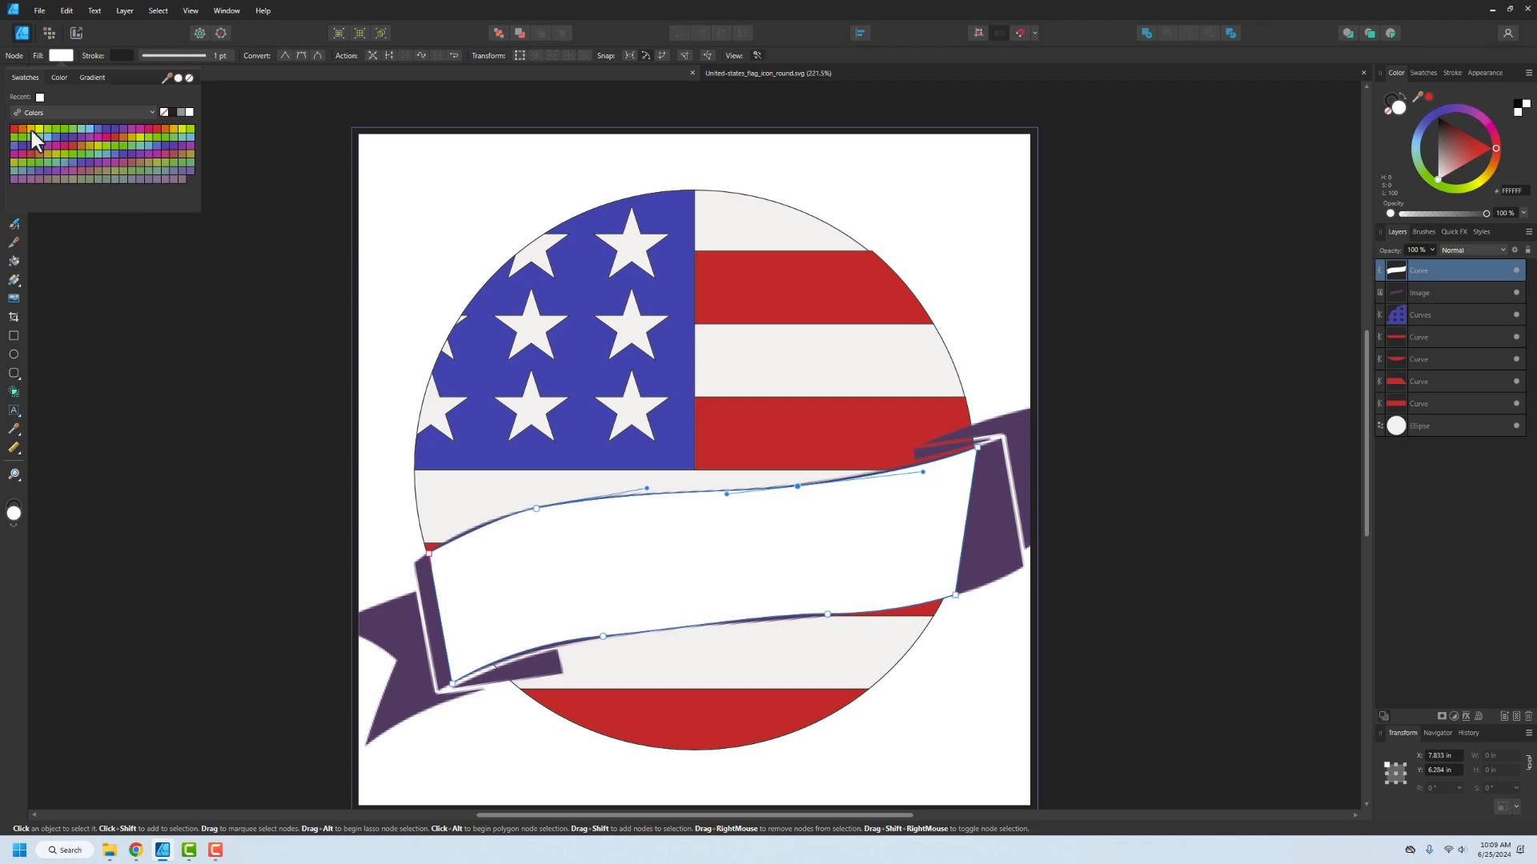
{"action": "left_click", "coordinate": [59, 77]}
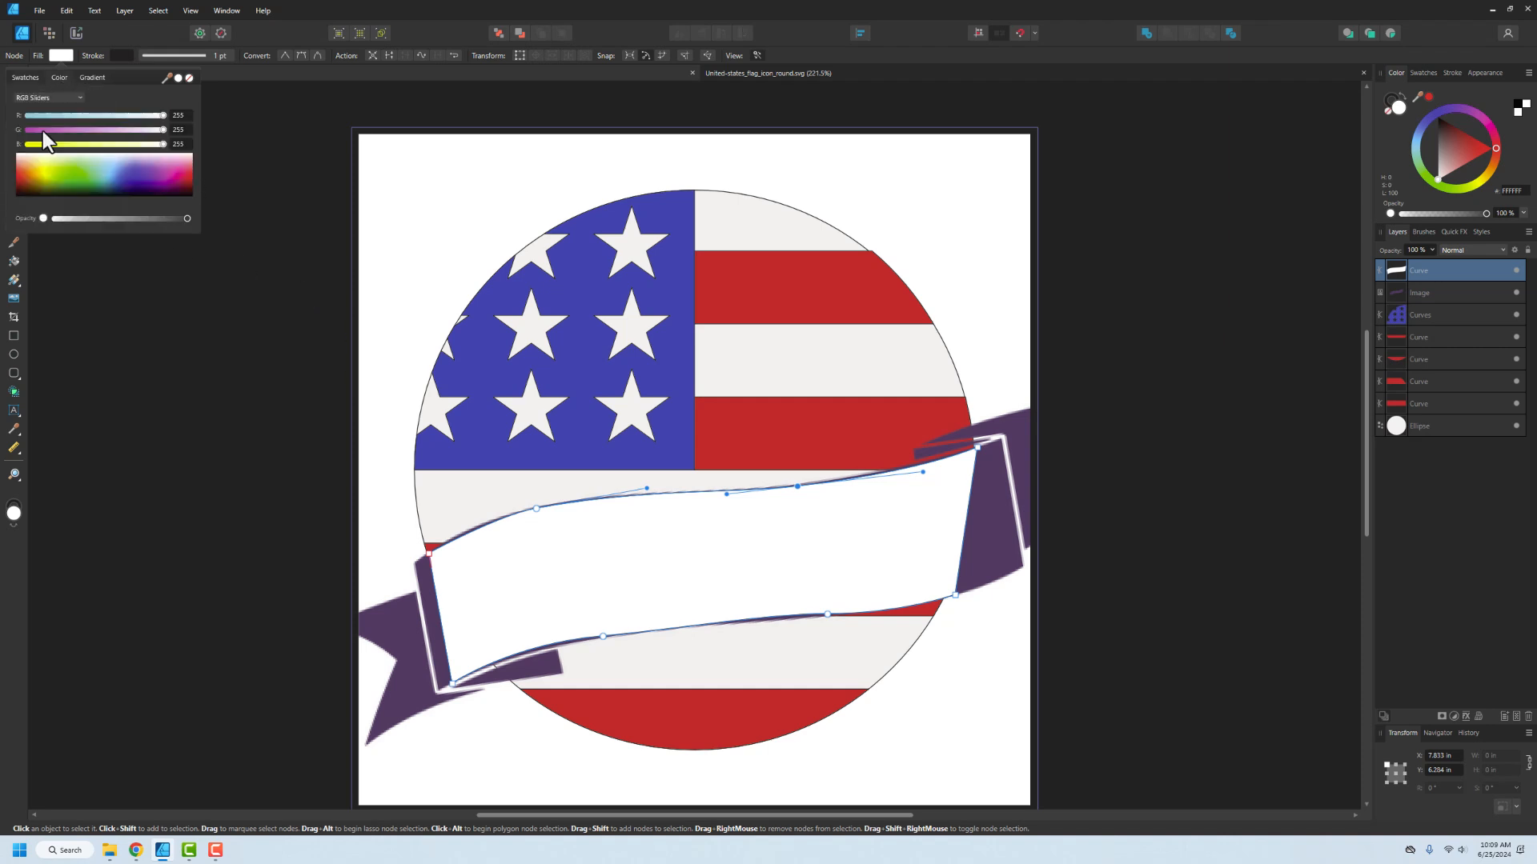
{"action": "left_click", "coordinate": [93, 78]}
{"action": "left_click", "coordinate": [25, 79]}
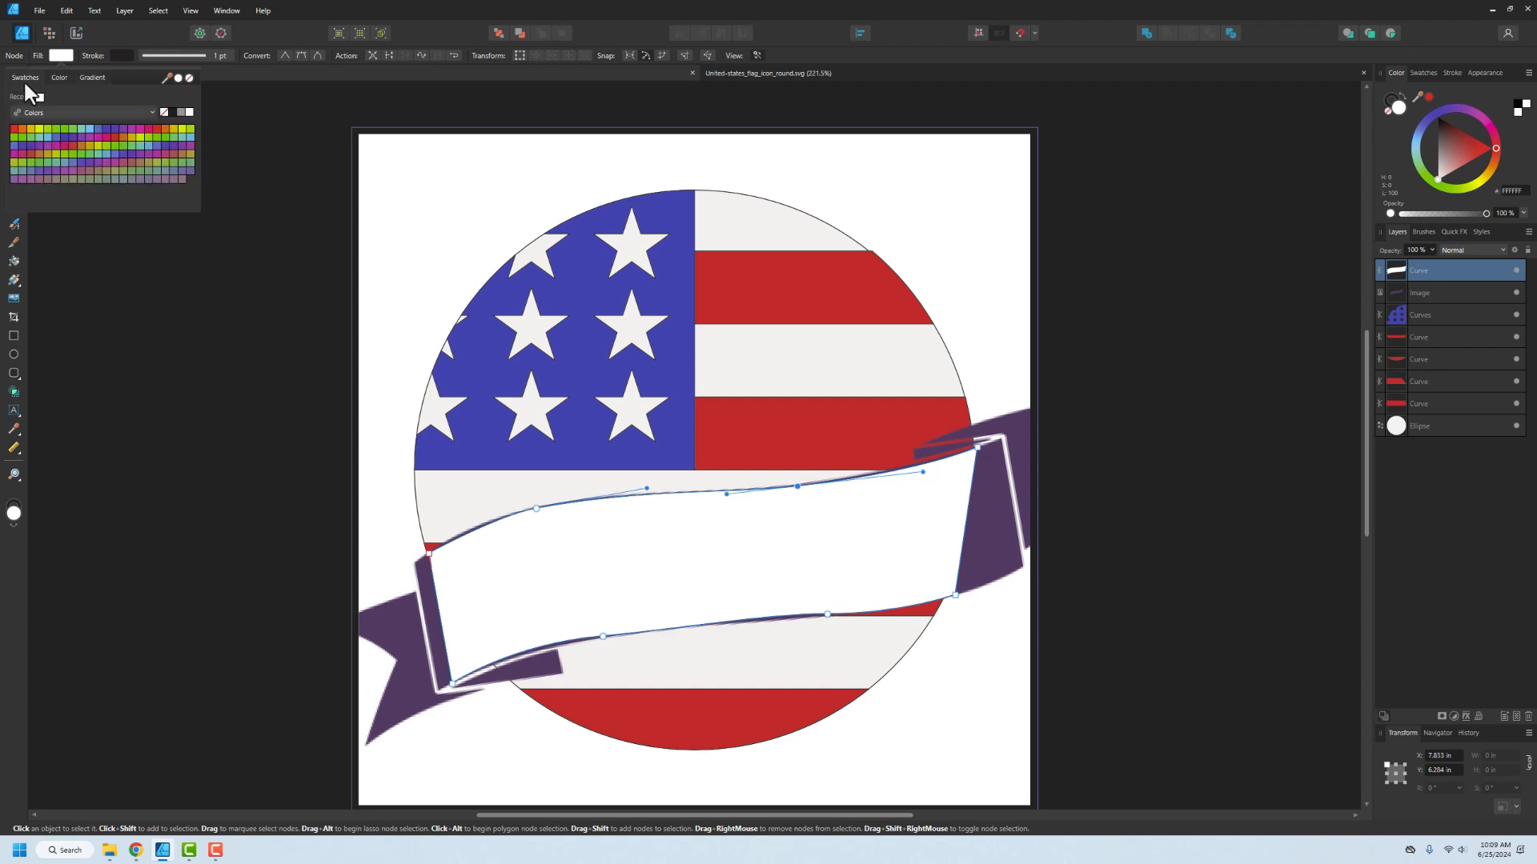
{"action": "left_click", "coordinate": [172, 113]}
{"action": "left_click", "coordinate": [231, 361]}
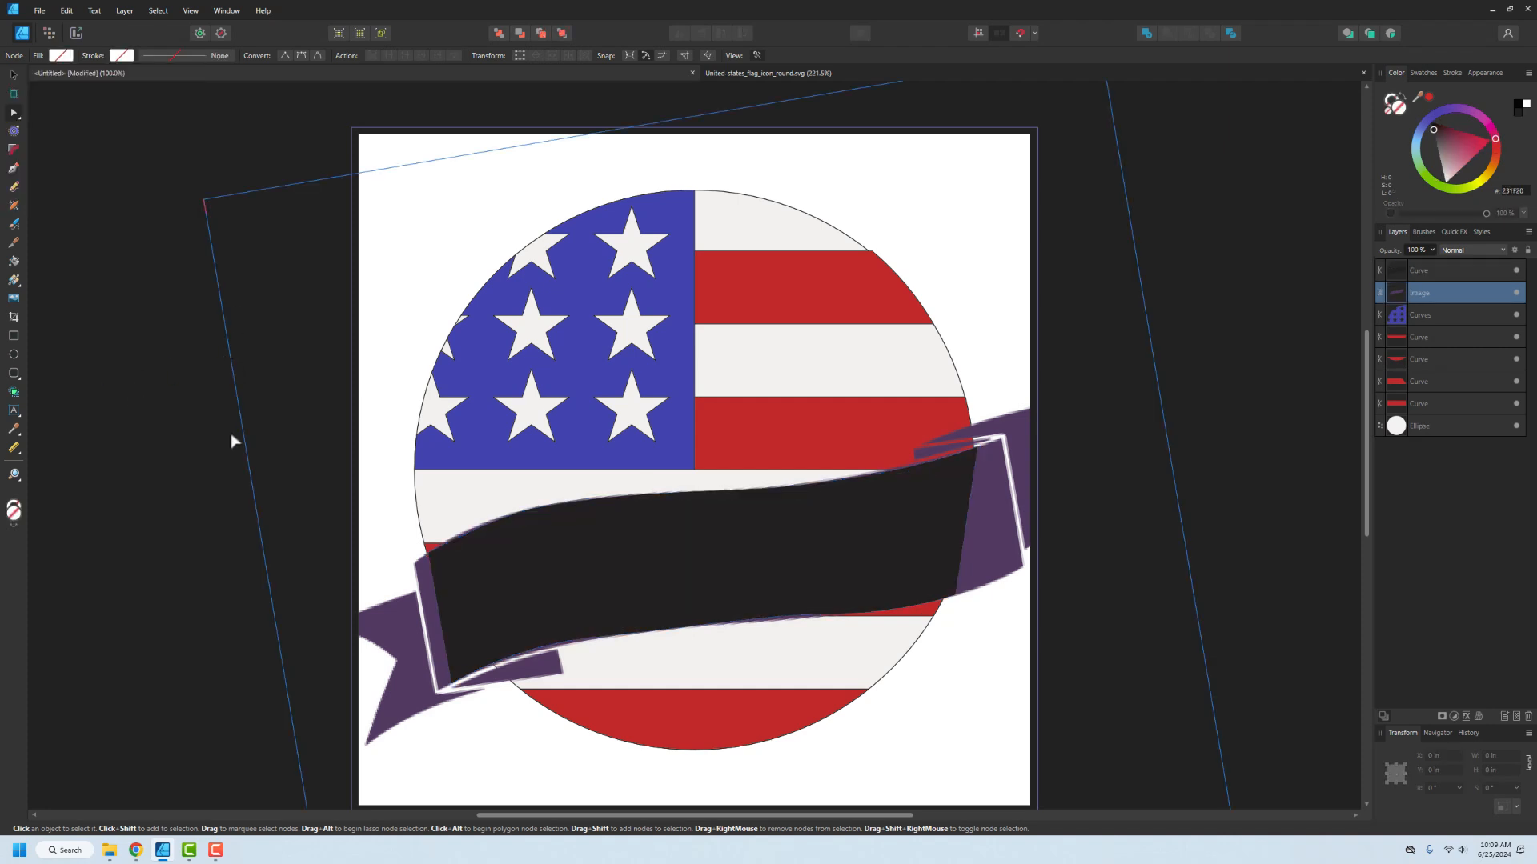
{"action": "key", "text": "Delete"}
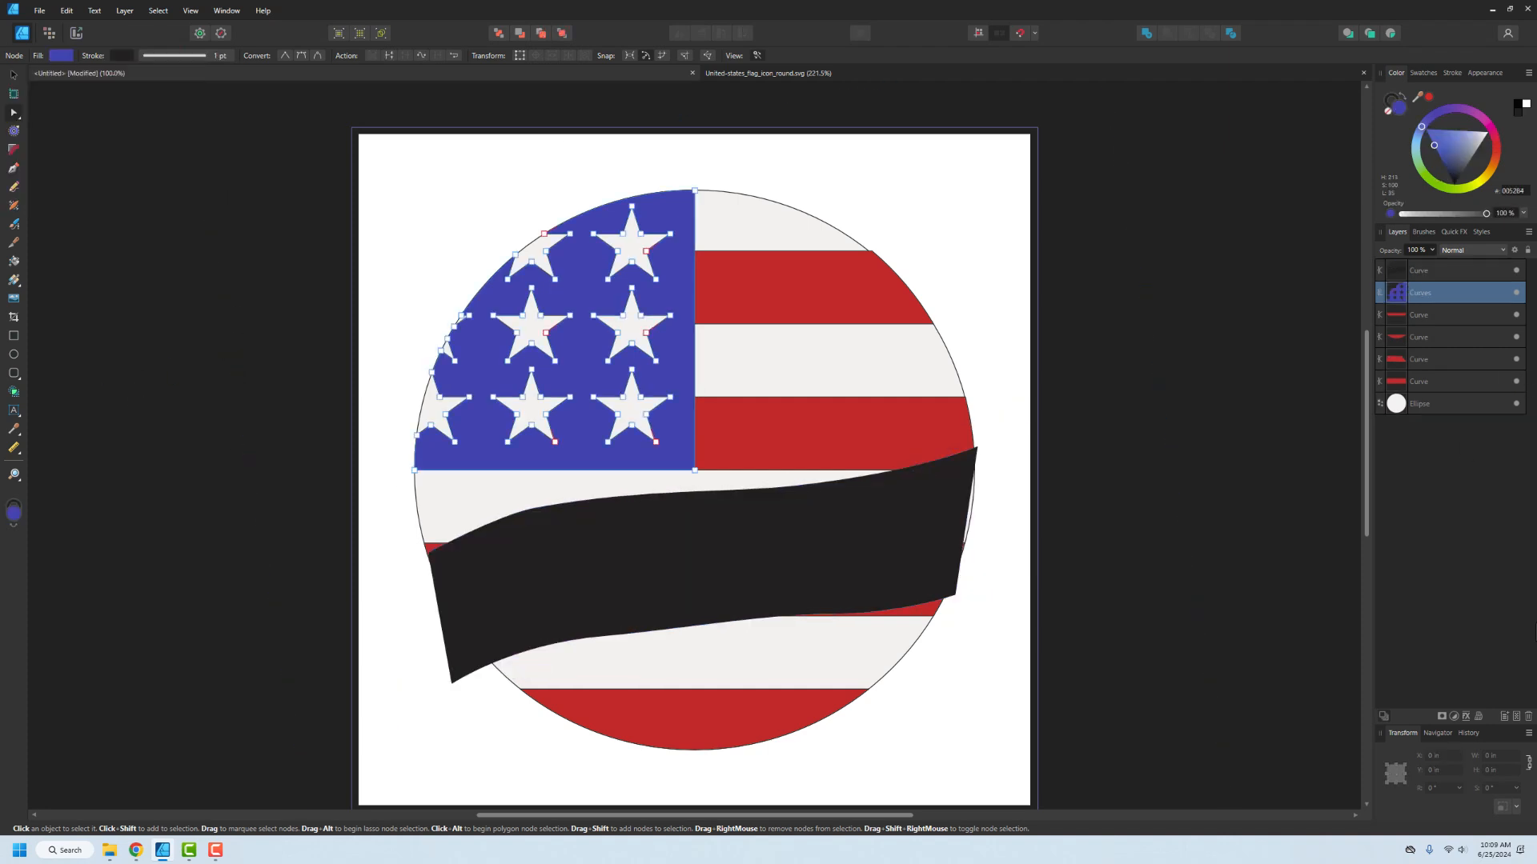
- Move the black band's lower-right and upper-left corner nodes slightly outward so both ends extend past the circle
{"action": "left_click", "coordinate": [851, 511]}
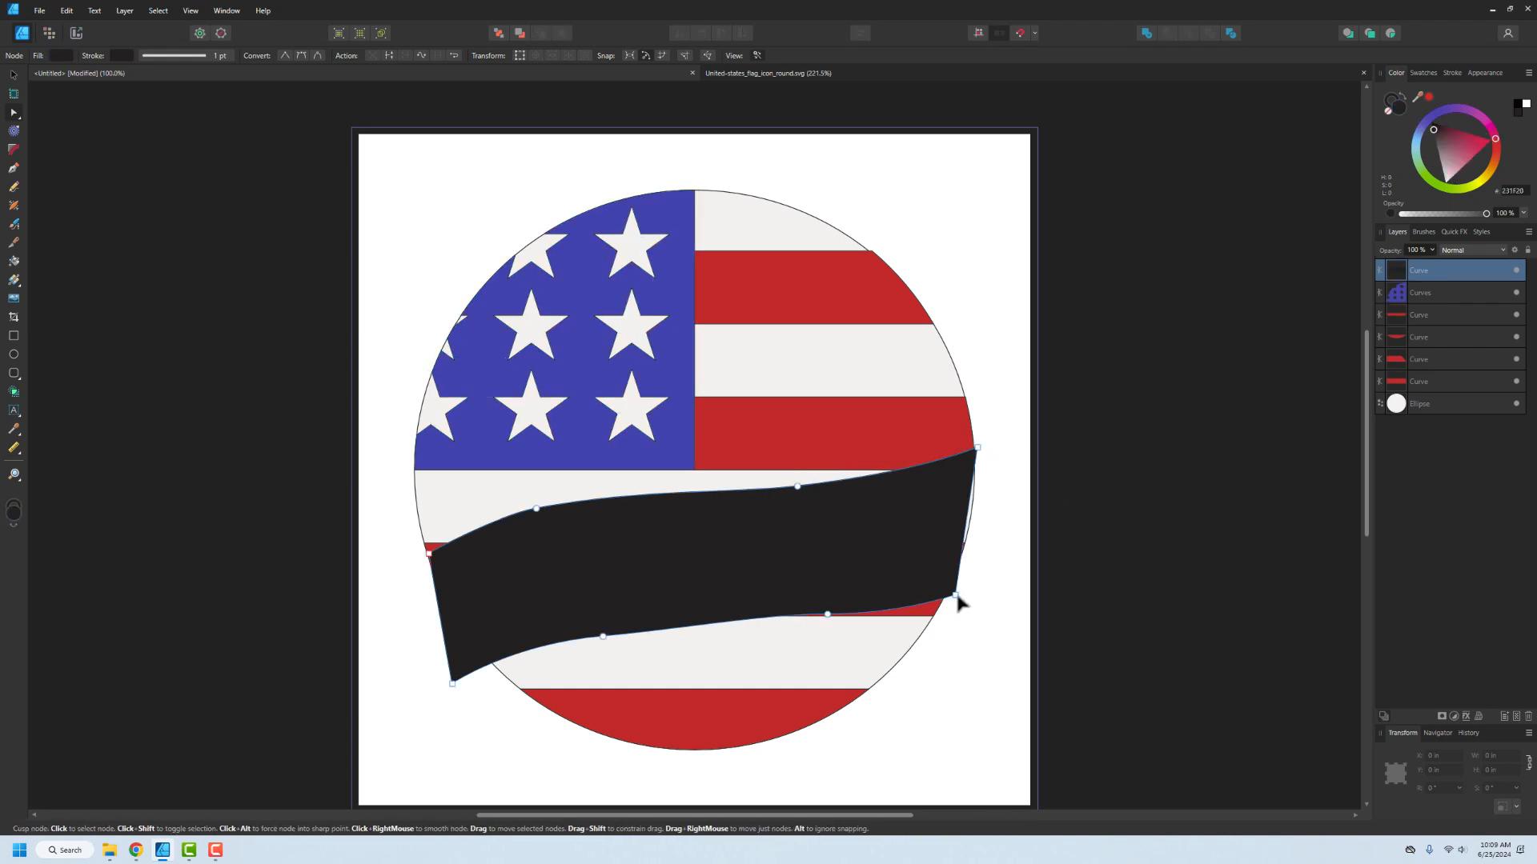
{"action": "left_click_drag", "start_coordinate": [956, 596], "coordinate": [968, 594]}
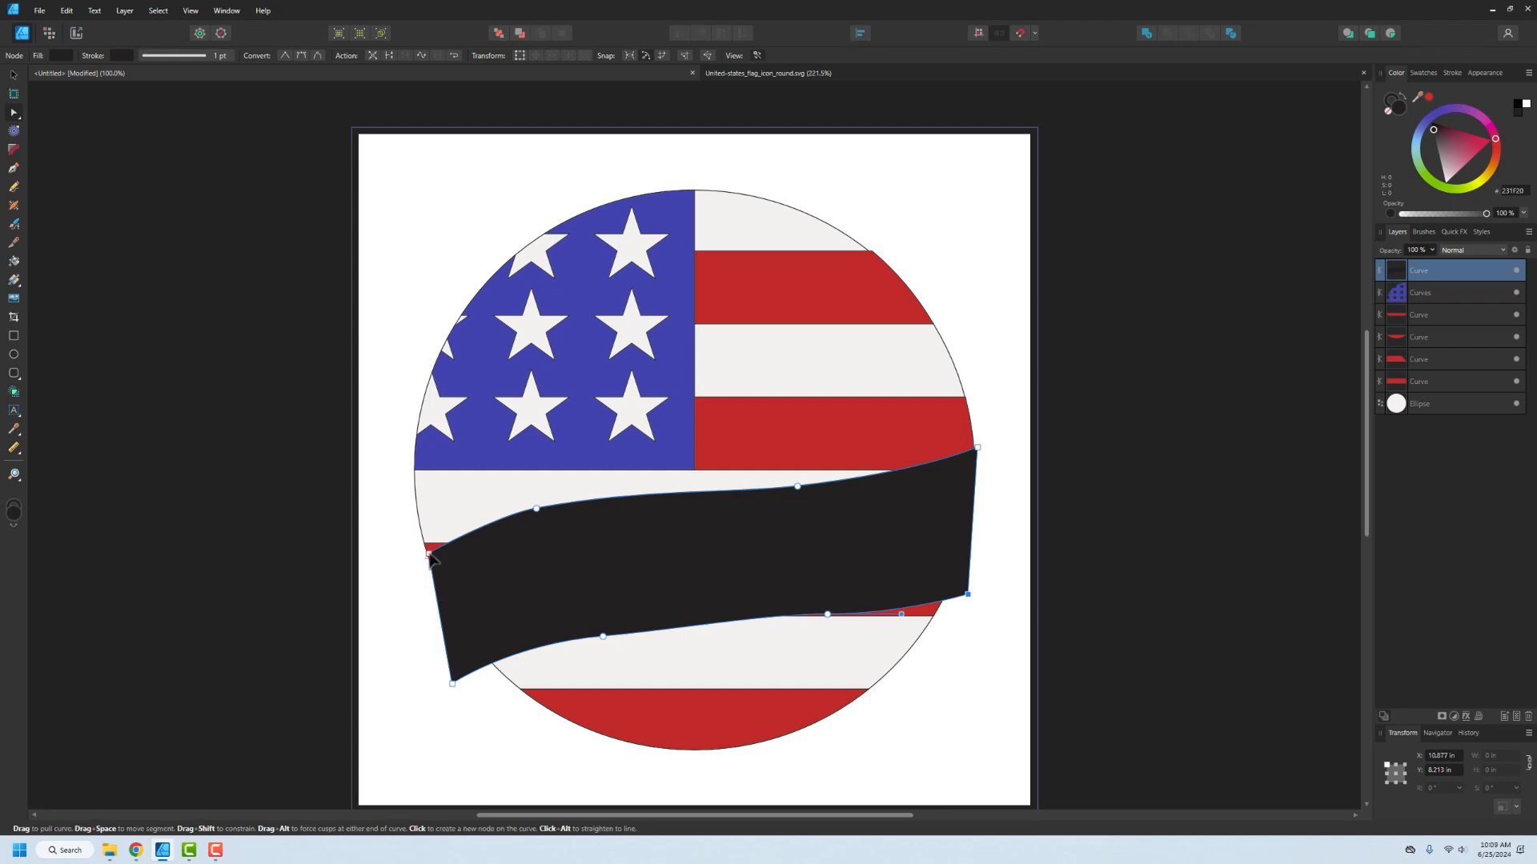
{"action": "left_click_drag", "start_coordinate": [429, 554], "coordinate": [419, 555]}
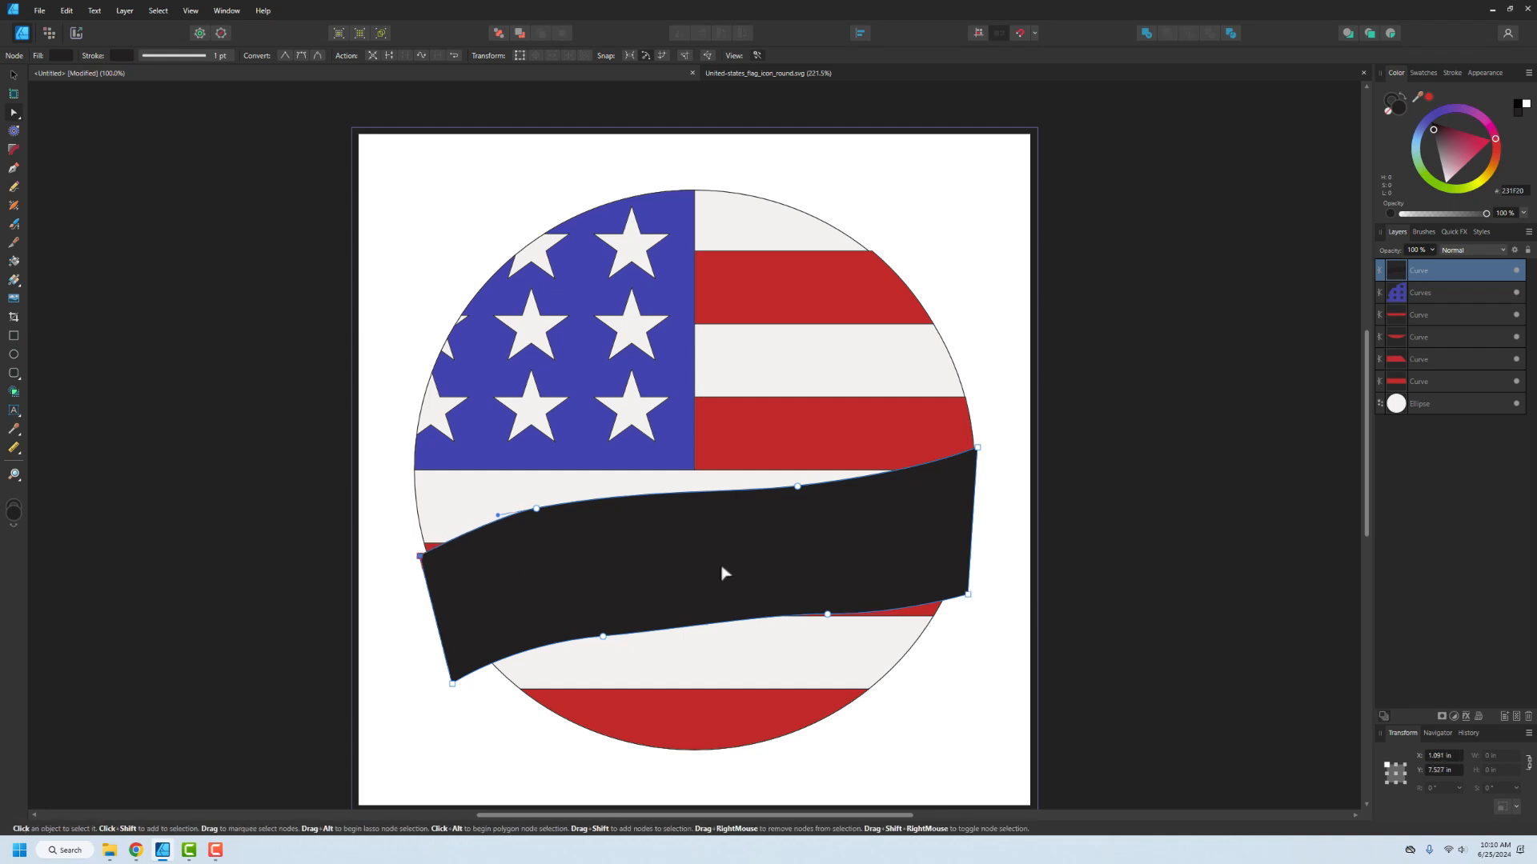
- Hide the blue star field layer and the four red stripe layers, leaving the band and the background ellipse visible
{"action": "left_click", "coordinate": [1516, 293]}
{"action": "left_click", "coordinate": [1516, 315]}
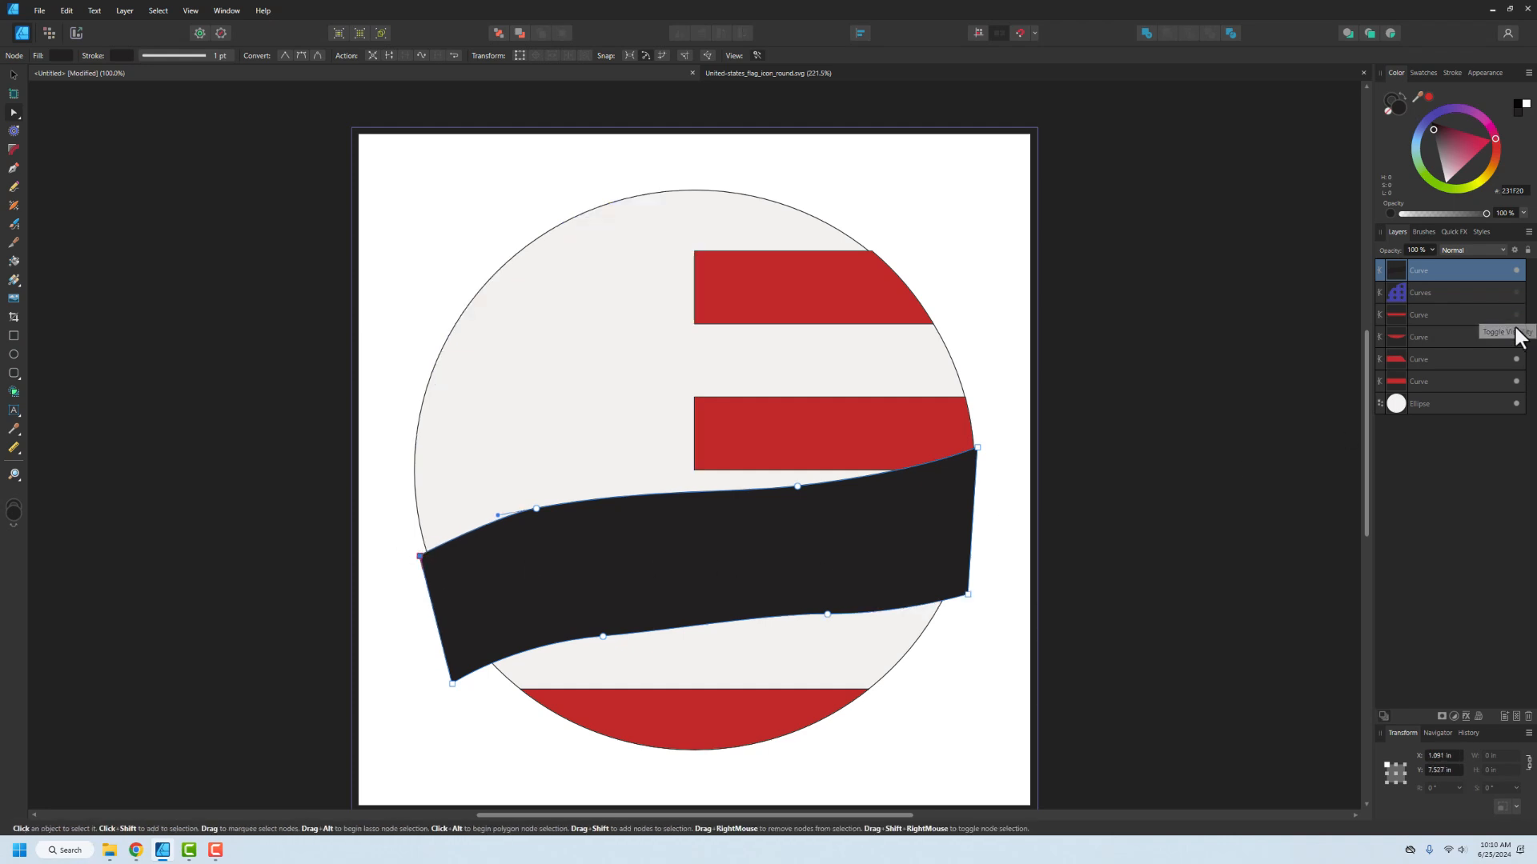
{"action": "left_click", "coordinate": [1516, 337]}
{"action": "left_click", "coordinate": [1516, 359]}
{"action": "left_click", "coordinate": [1516, 381]}
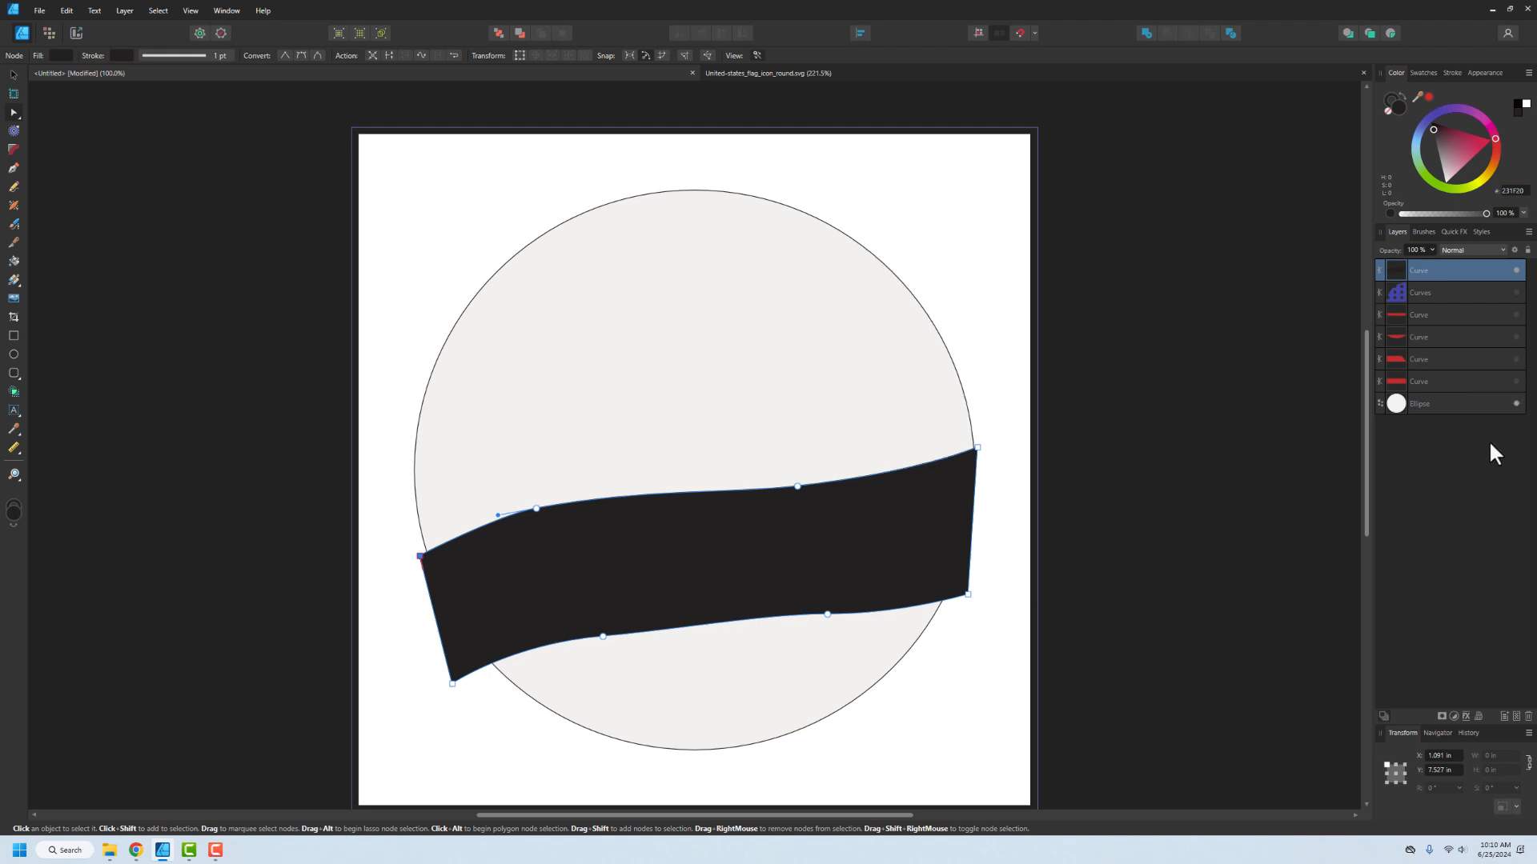
{"action": "left_click", "coordinate": [1449, 403]}
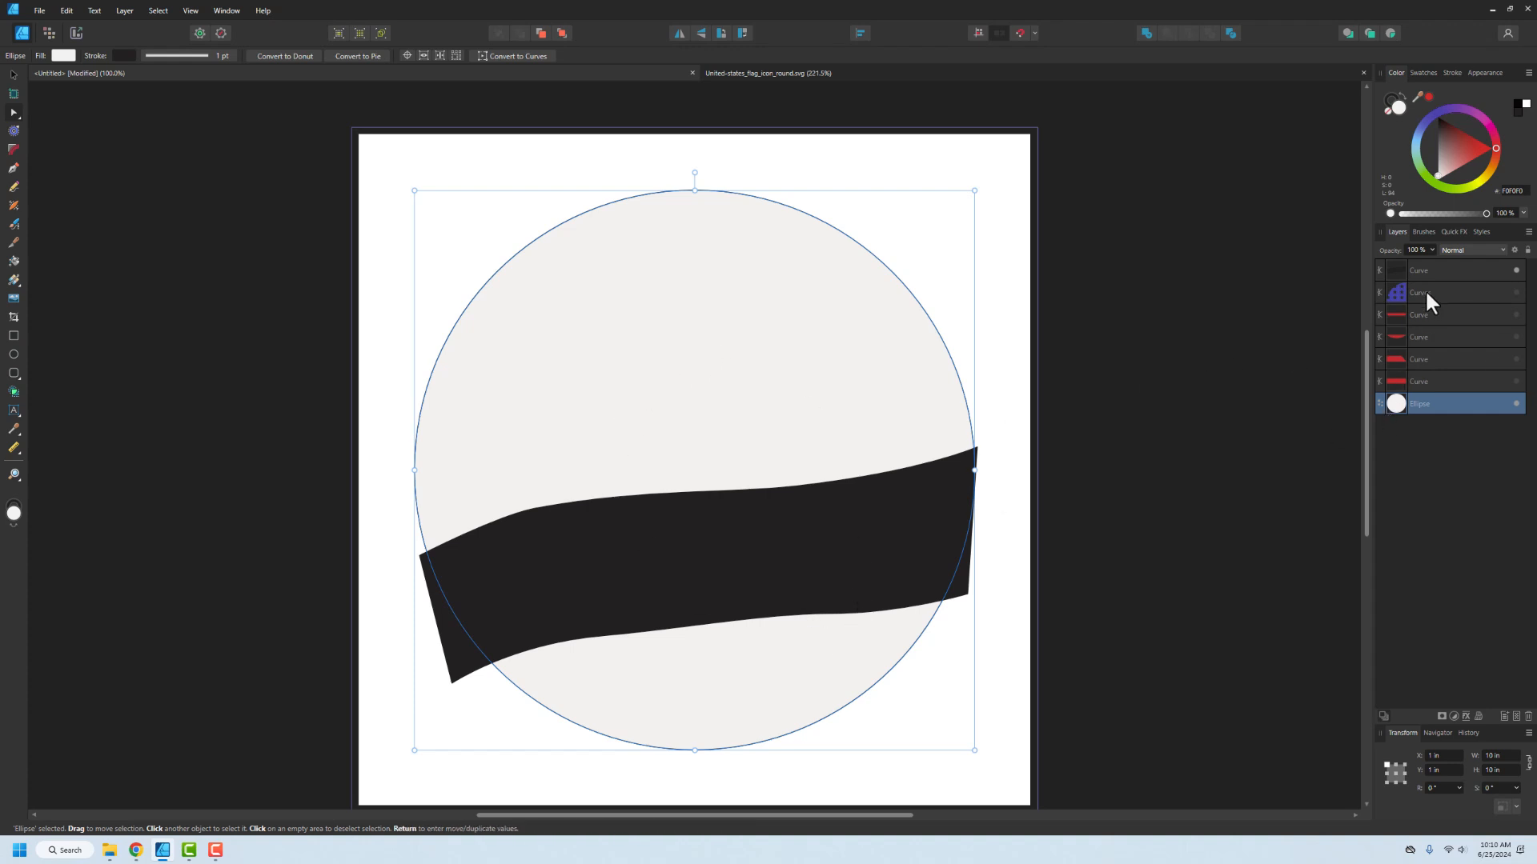
{"action": "left_click", "coordinate": [1445, 272], "text": "shift"}
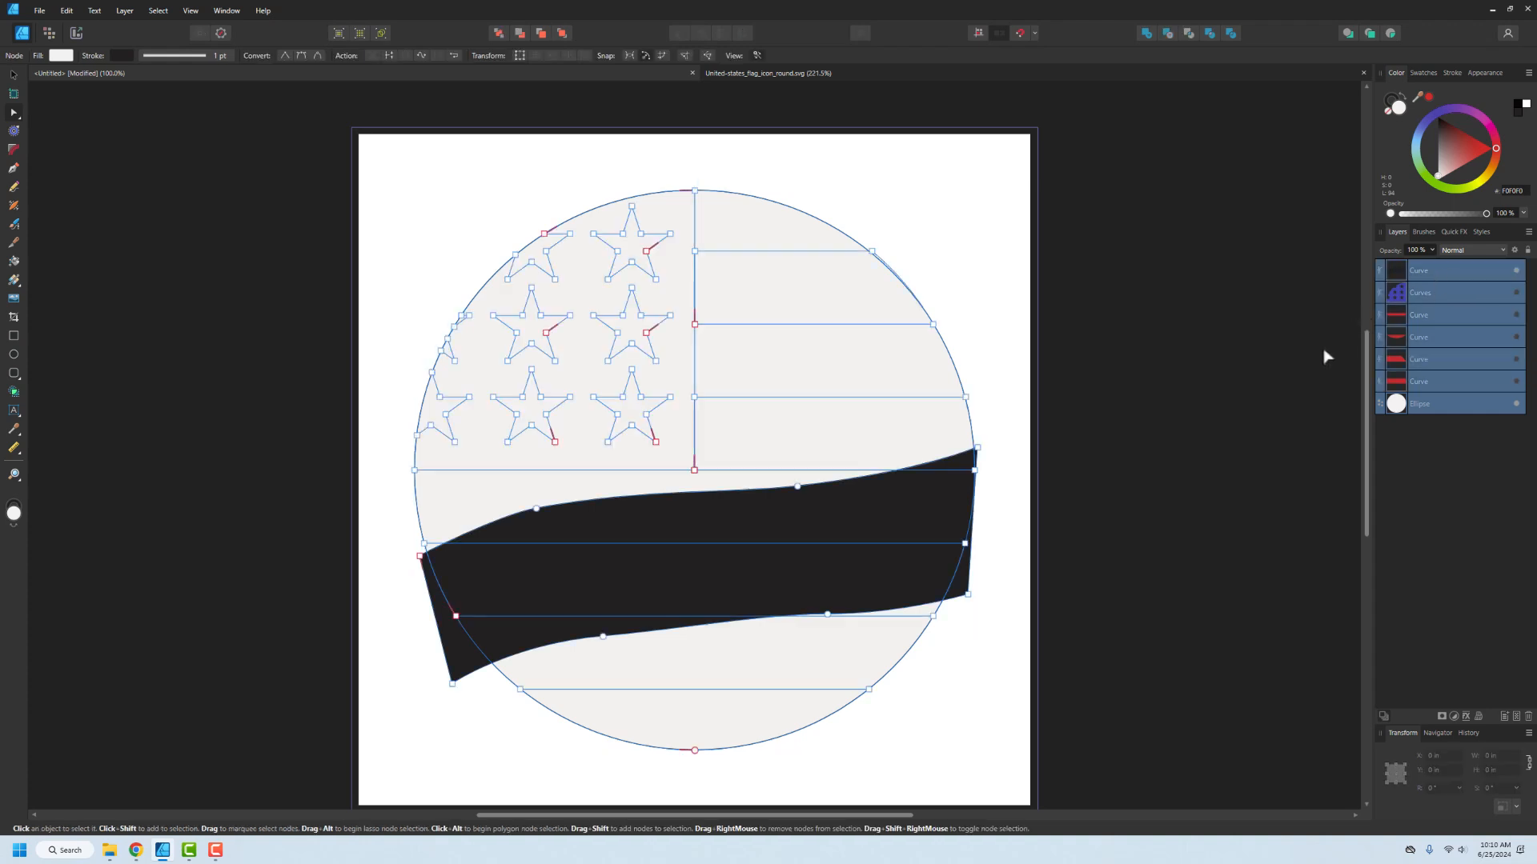
{"action": "left_click", "coordinate": [1292, 407]}
- Try to subtract the black wavy band from the off-white background ellipse
{"action": "left_click", "coordinate": [1421, 403]}
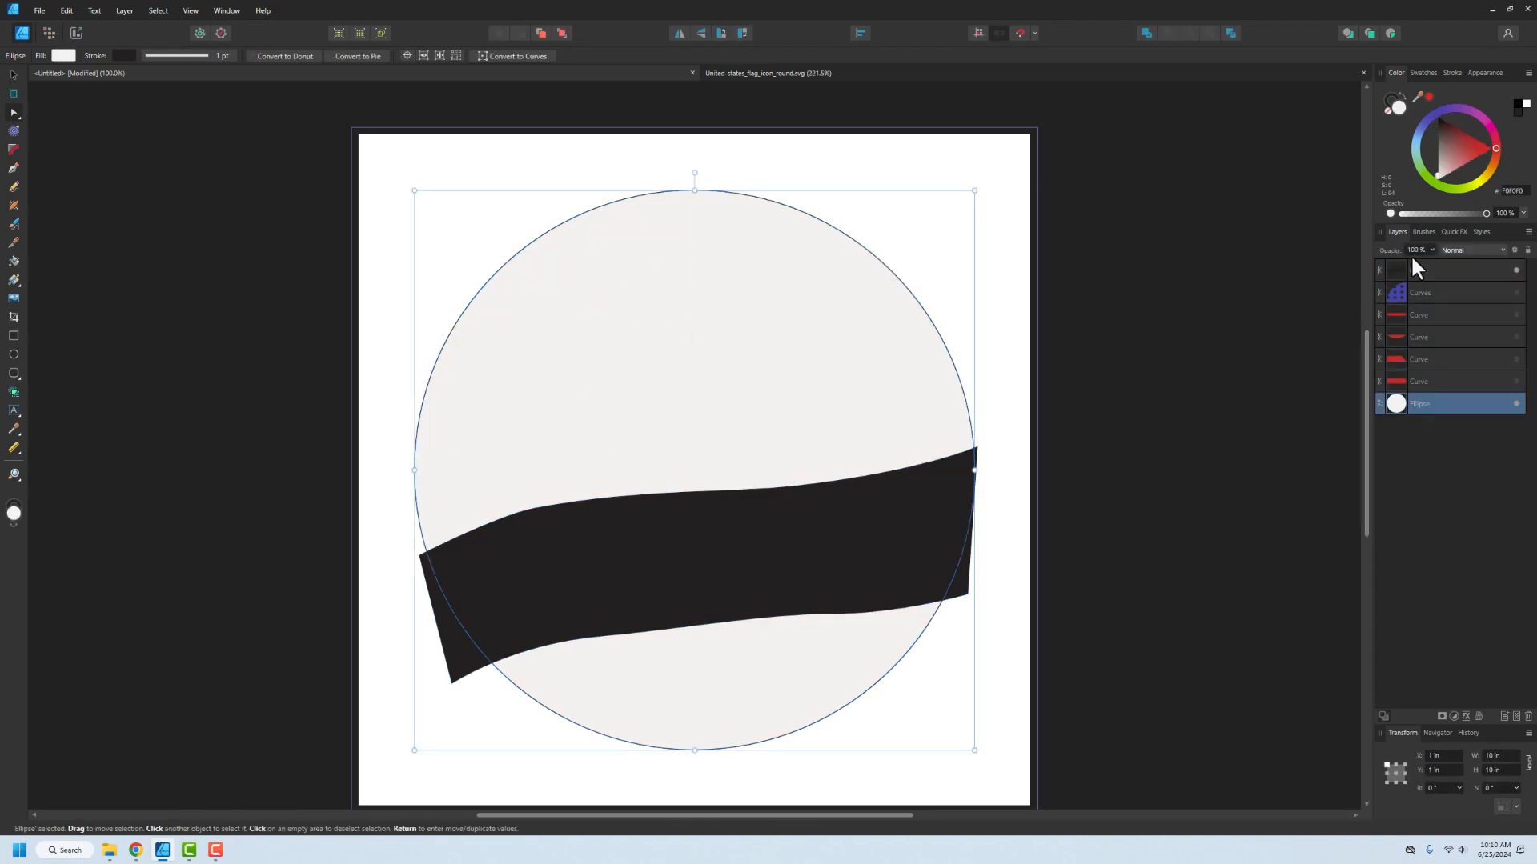
{"action": "left_click", "coordinate": [1415, 270], "text": "ctrl"}
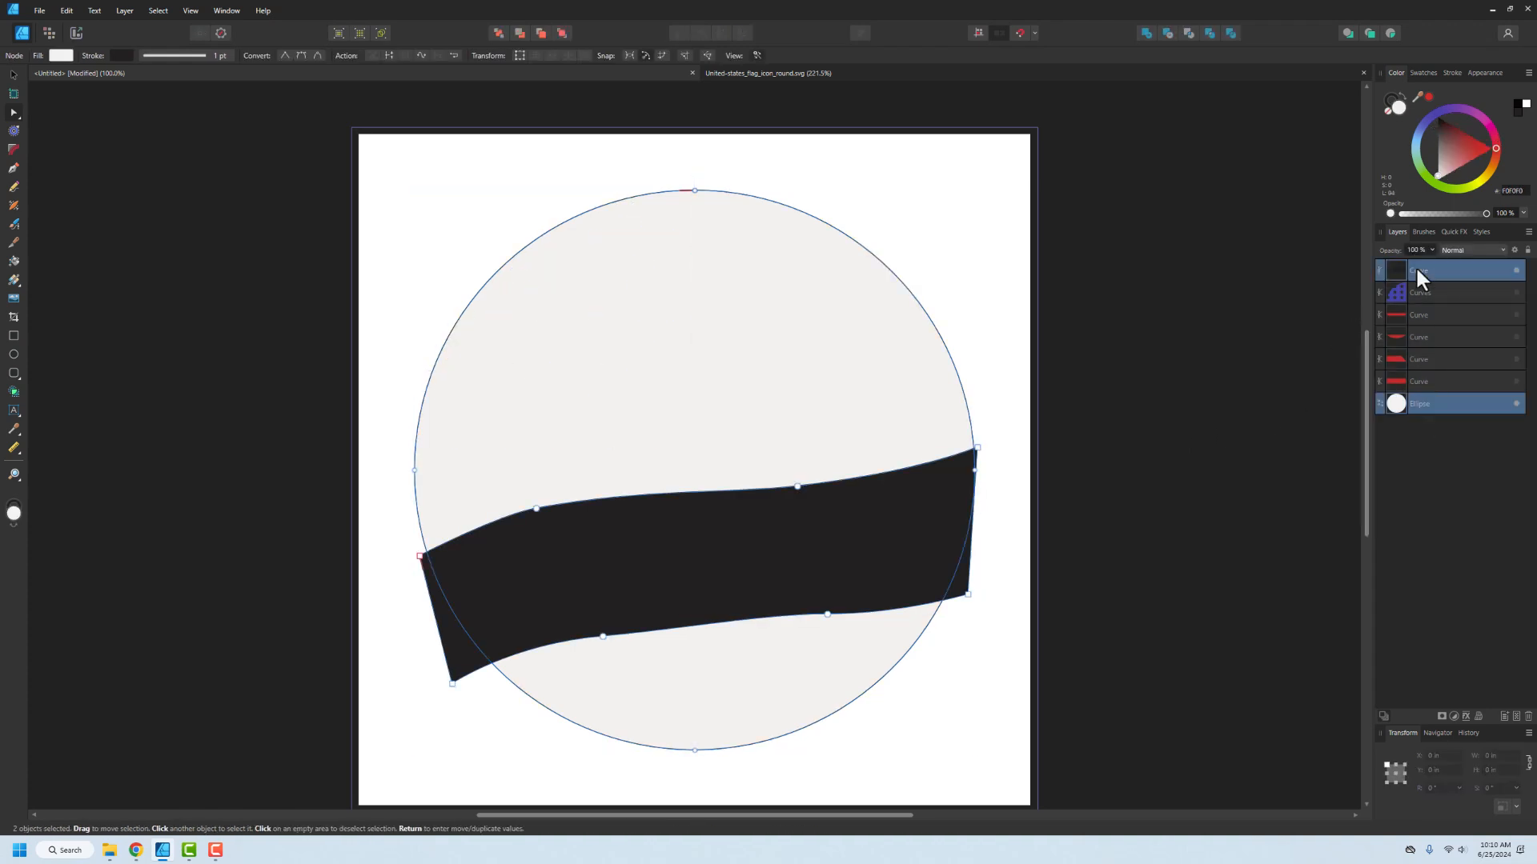
{"action": "left_click", "coordinate": [1167, 32]}
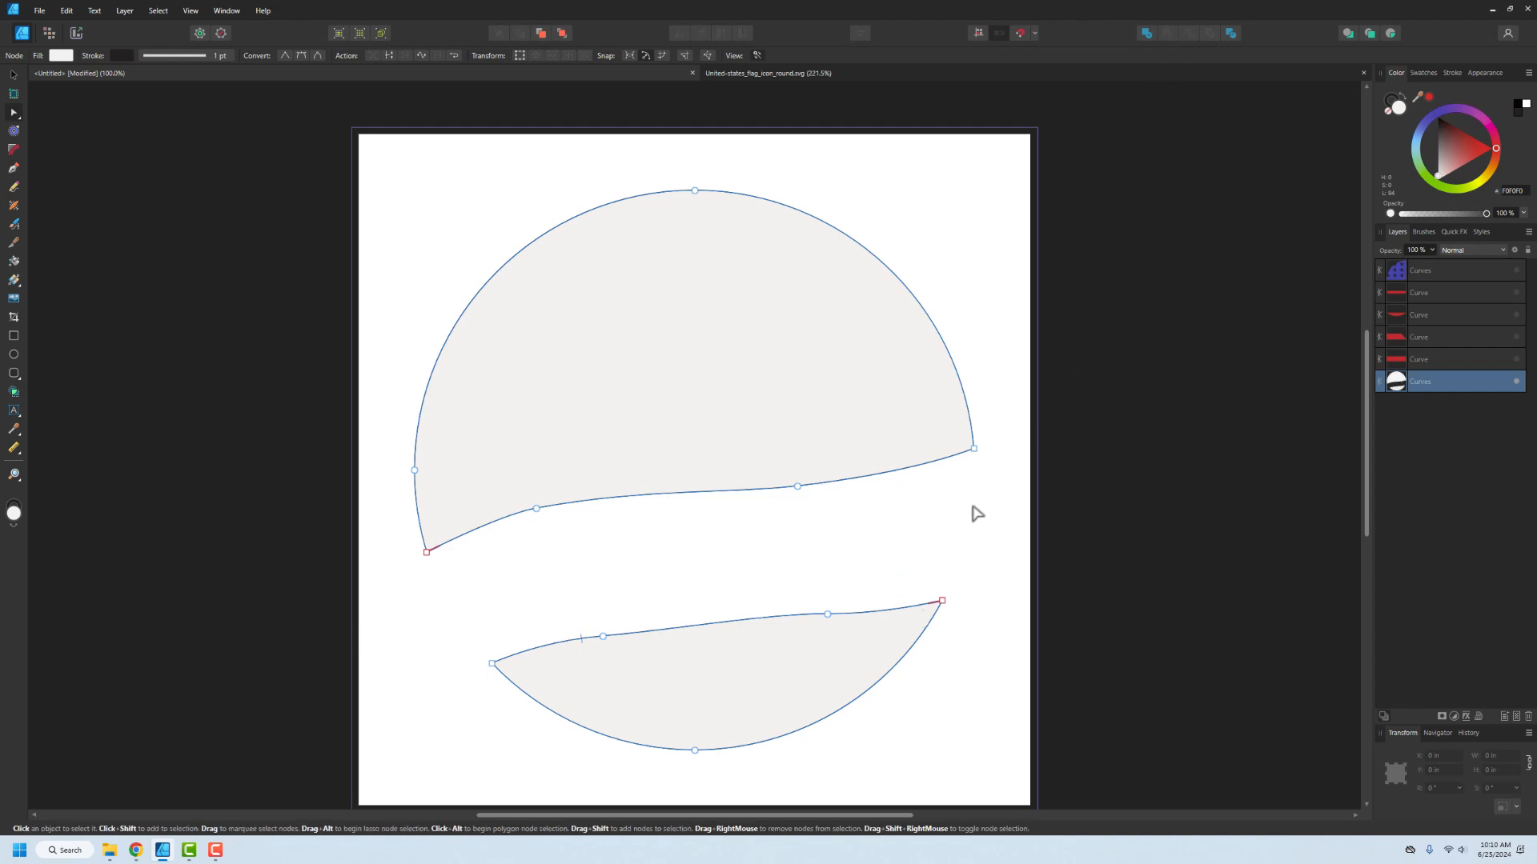
{"action": "left_click", "coordinate": [1175, 525]}
{"action": "left_click", "coordinate": [1179, 531]}
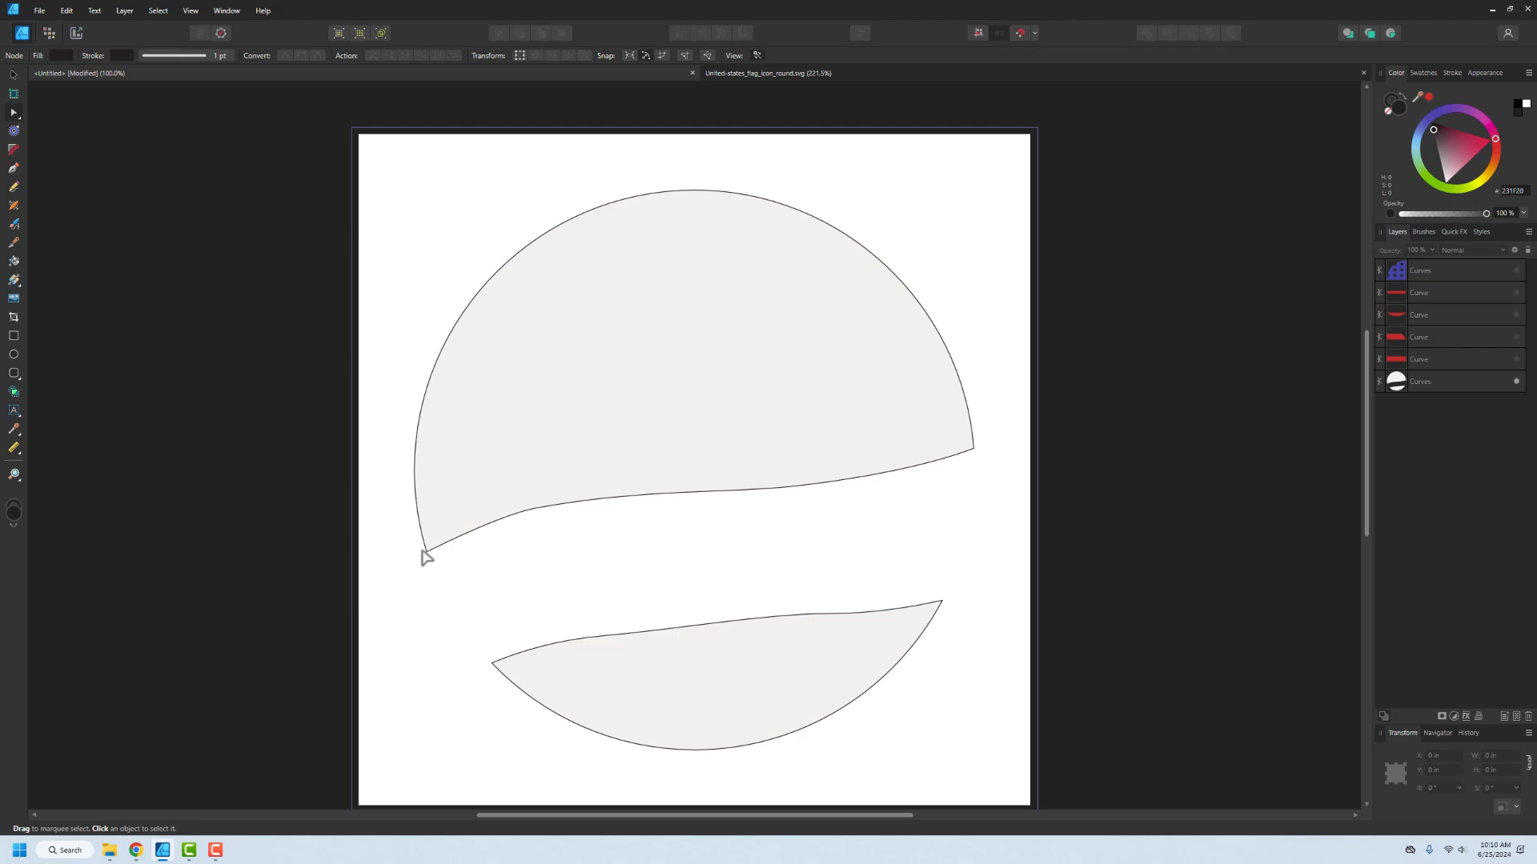
{"action": "left_click", "coordinate": [602, 616]}
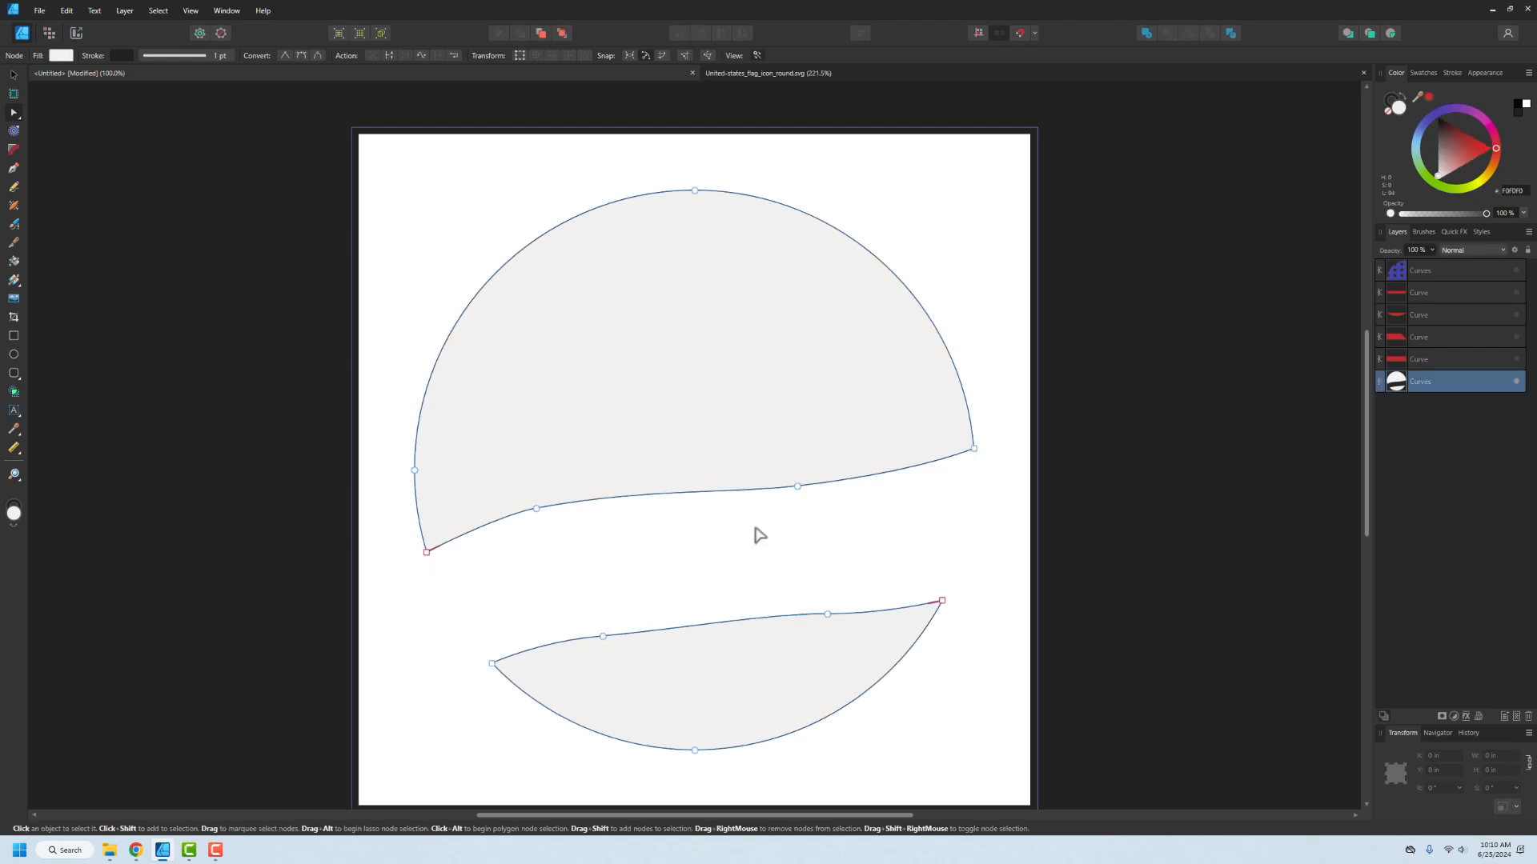
{"action": "key", "text": "ctrl+z"}
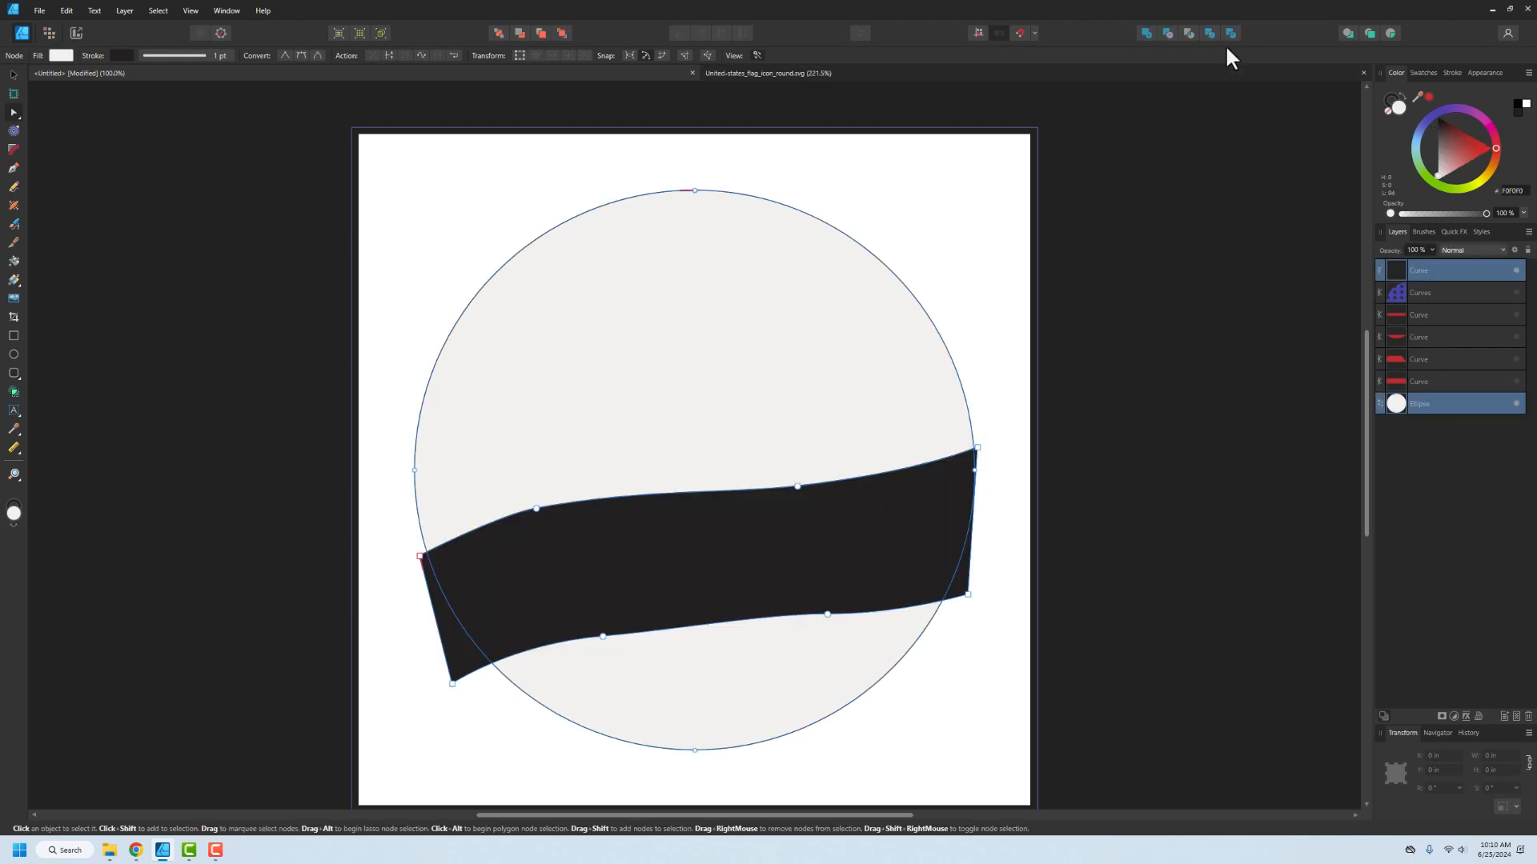
- Divide the background ellipse and black band where they overlap, and delete the two band end pieces outside the circle
{"action": "left_click", "coordinate": [1230, 34]}
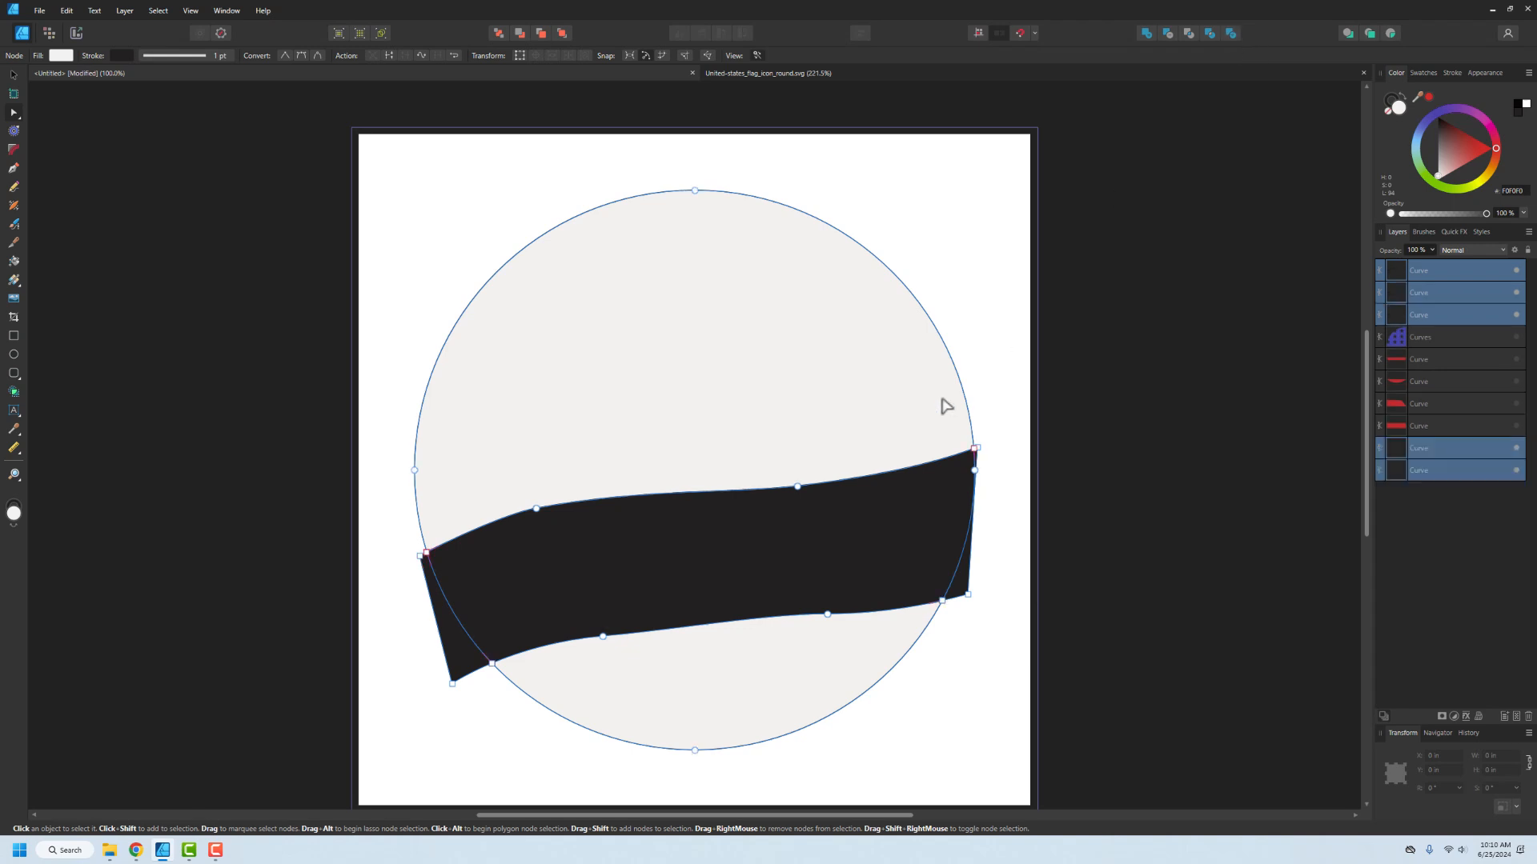
{"action": "left_click", "coordinate": [1131, 329]}
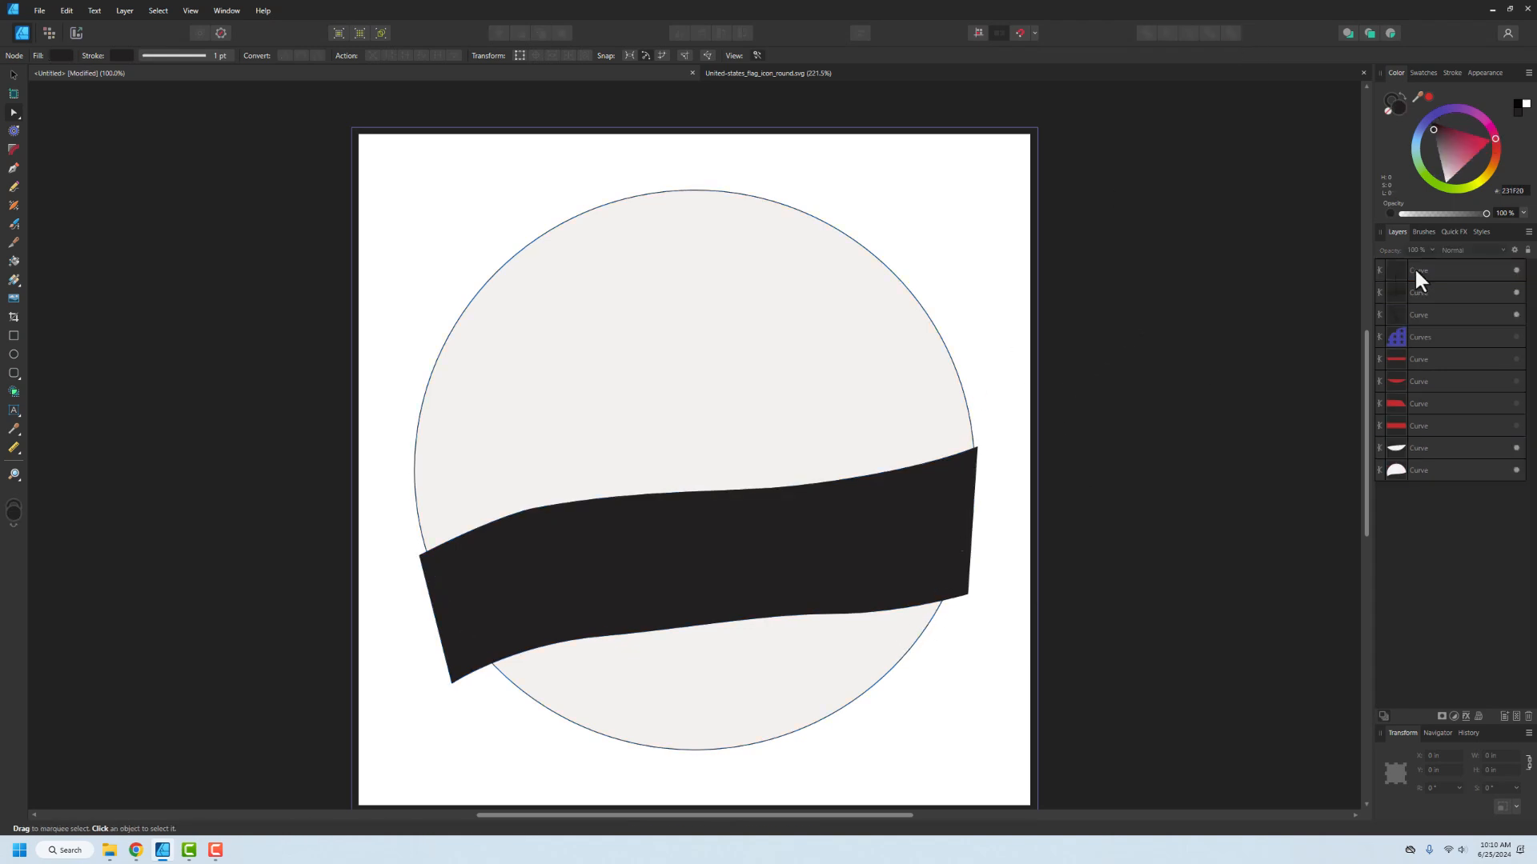
{"action": "left_click", "coordinate": [1451, 271]}
{"action": "key", "text": "Delete"}
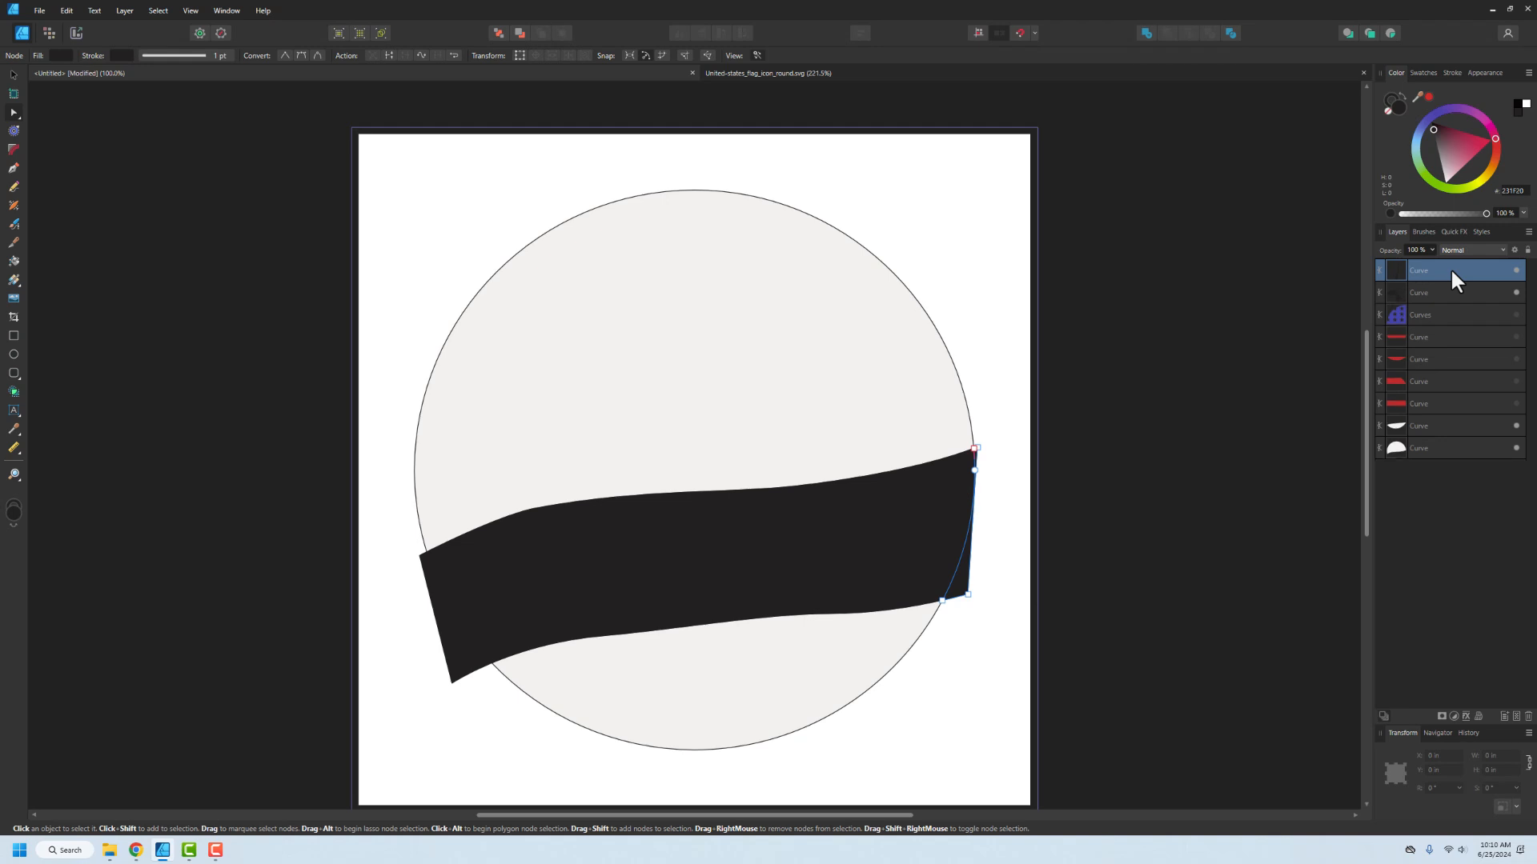
{"action": "left_click", "coordinate": [1421, 292]}
{"action": "key", "text": "Delete"}
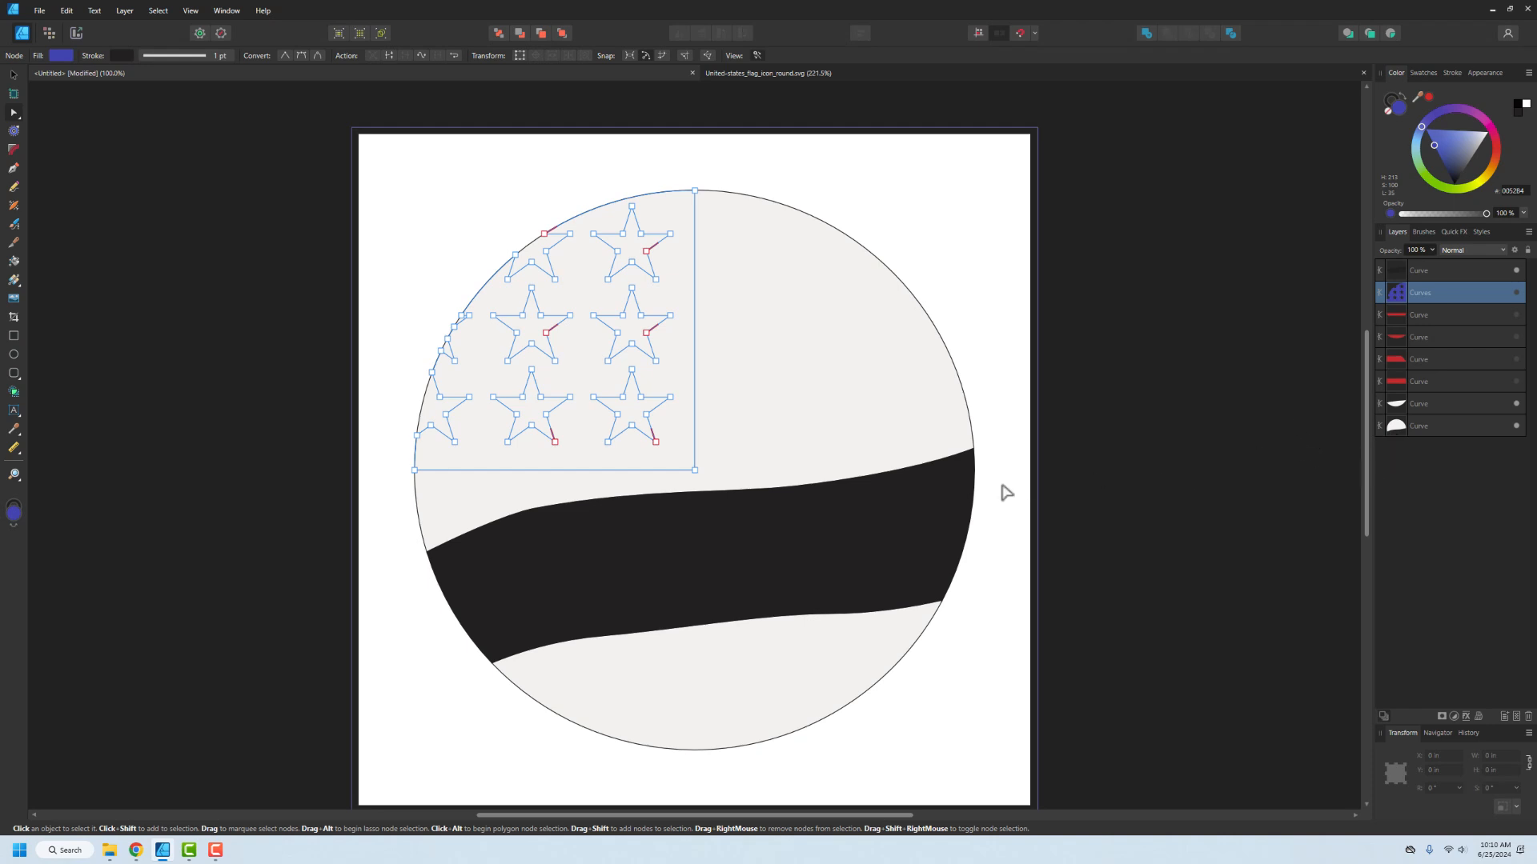
{"action": "left_click", "coordinate": [1152, 425]}
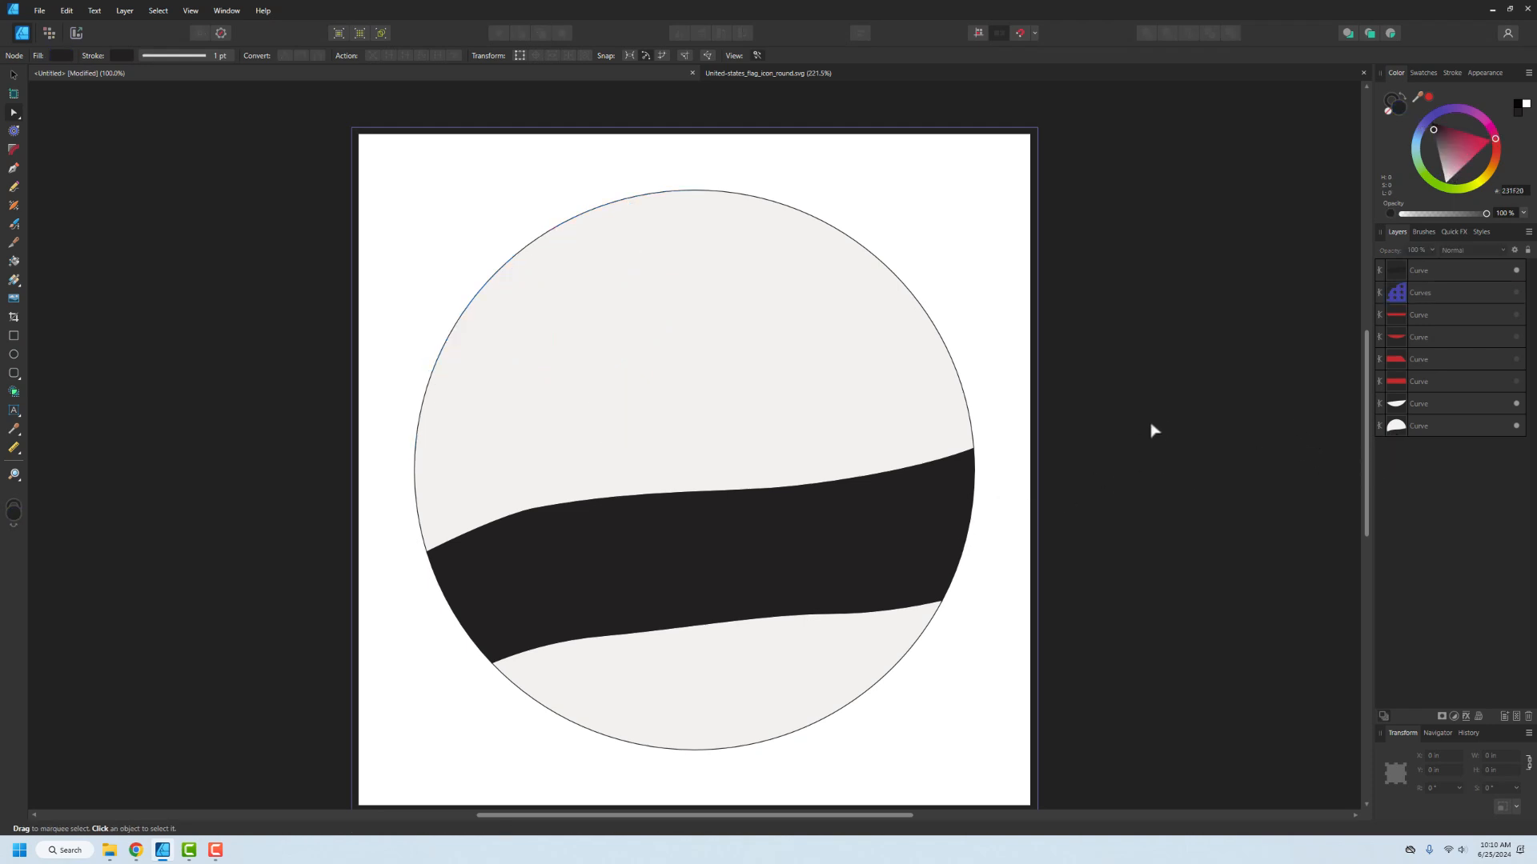
- Show the four hidden red stripe layers and the blue star field layer
{"action": "left_click", "coordinate": [1516, 381]}
{"action": "left_click", "coordinate": [1516, 359]}
{"action": "left_click", "coordinate": [1516, 337]}
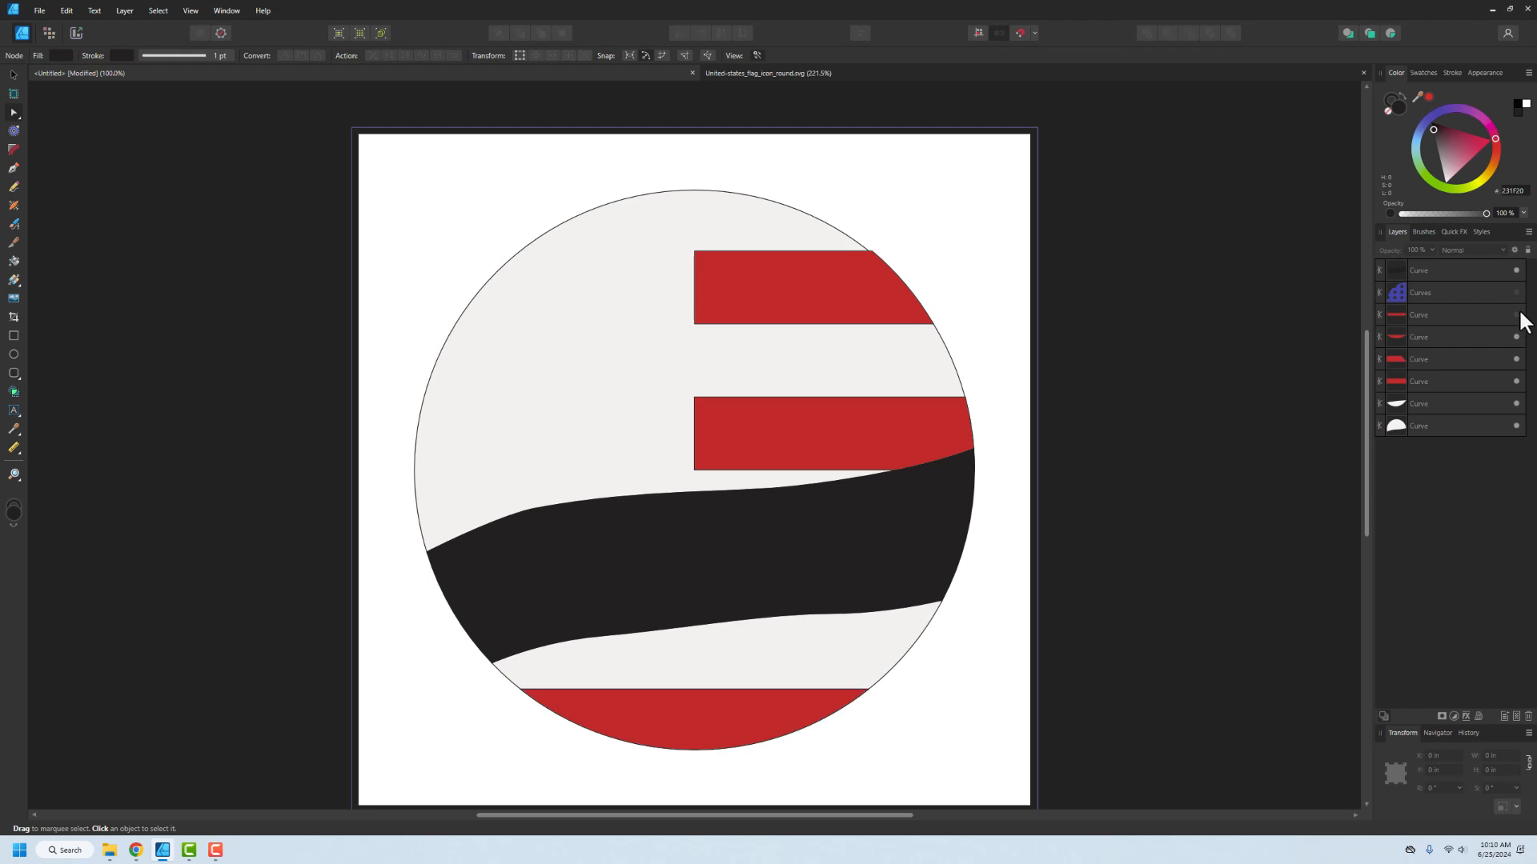
{"action": "left_click", "coordinate": [1516, 314]}
{"action": "left_click", "coordinate": [1516, 293]}
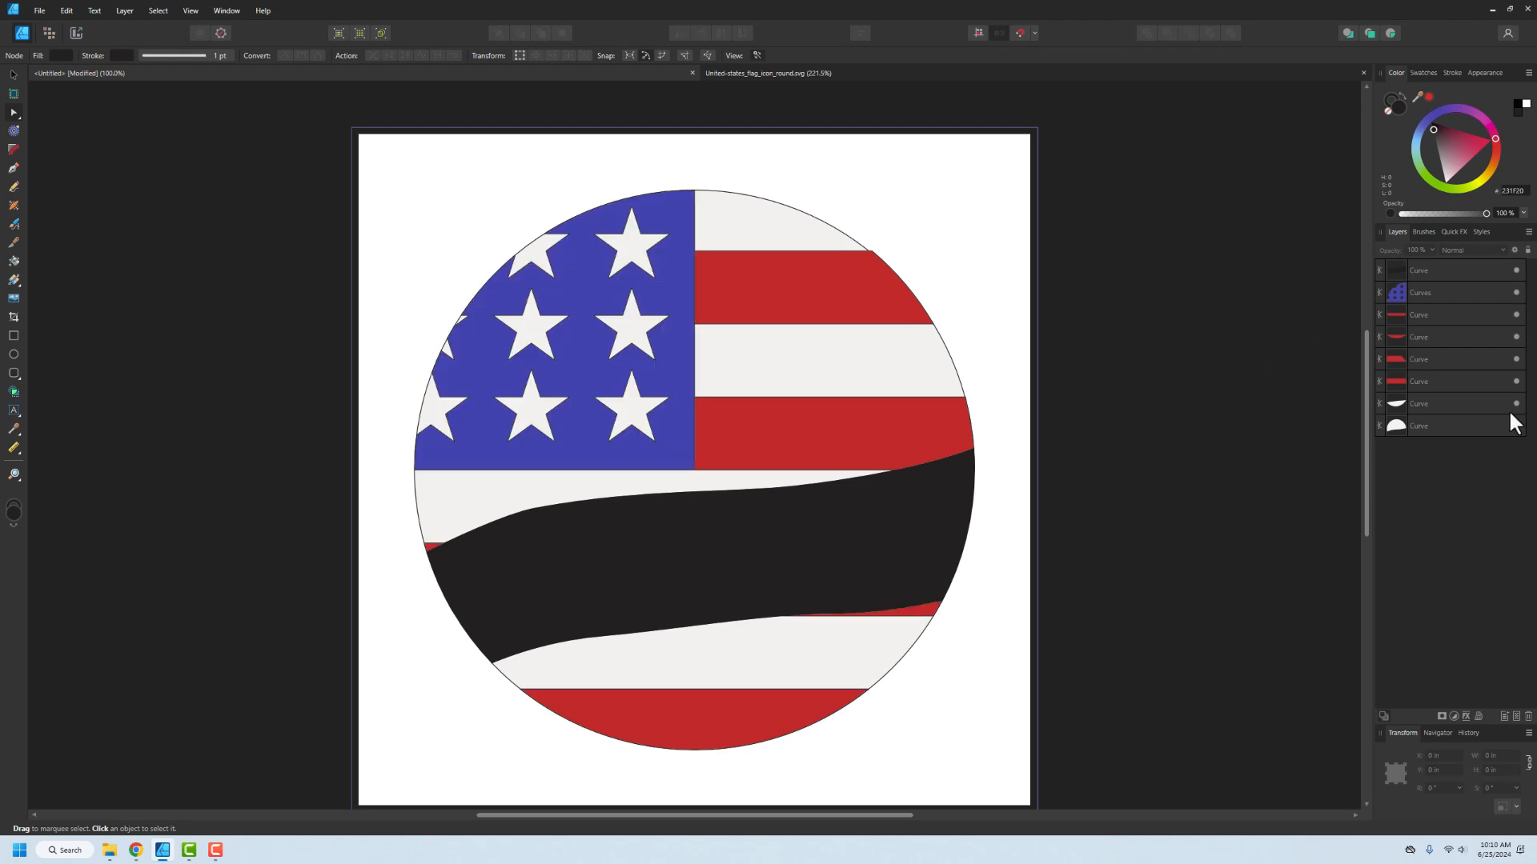
- Delete the two off-white background pieces above and below the black band
{"action": "left_click", "coordinate": [1452, 425]}
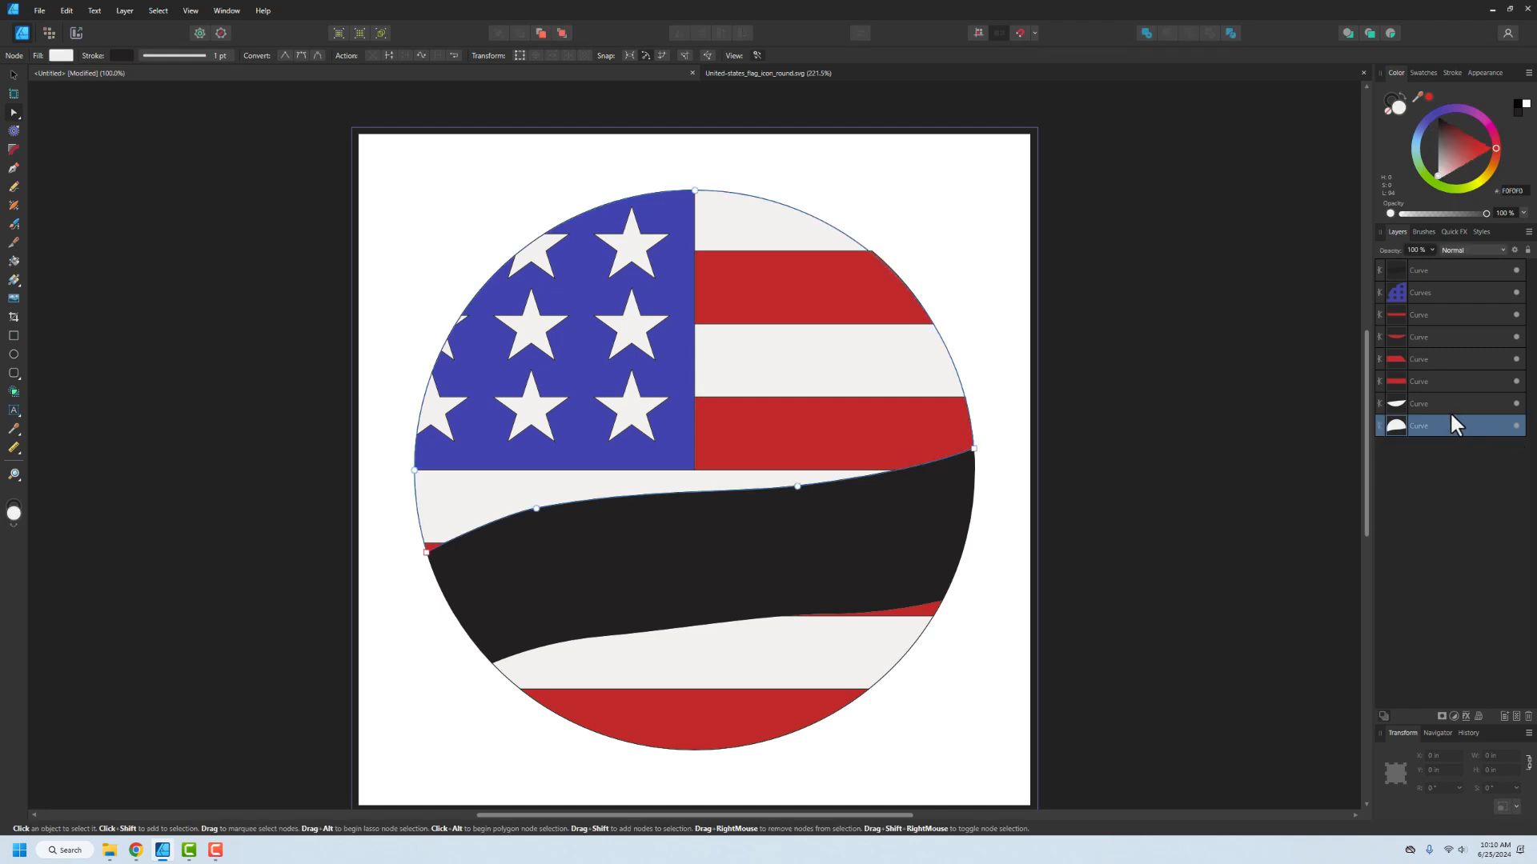
{"action": "key", "text": "Delete"}
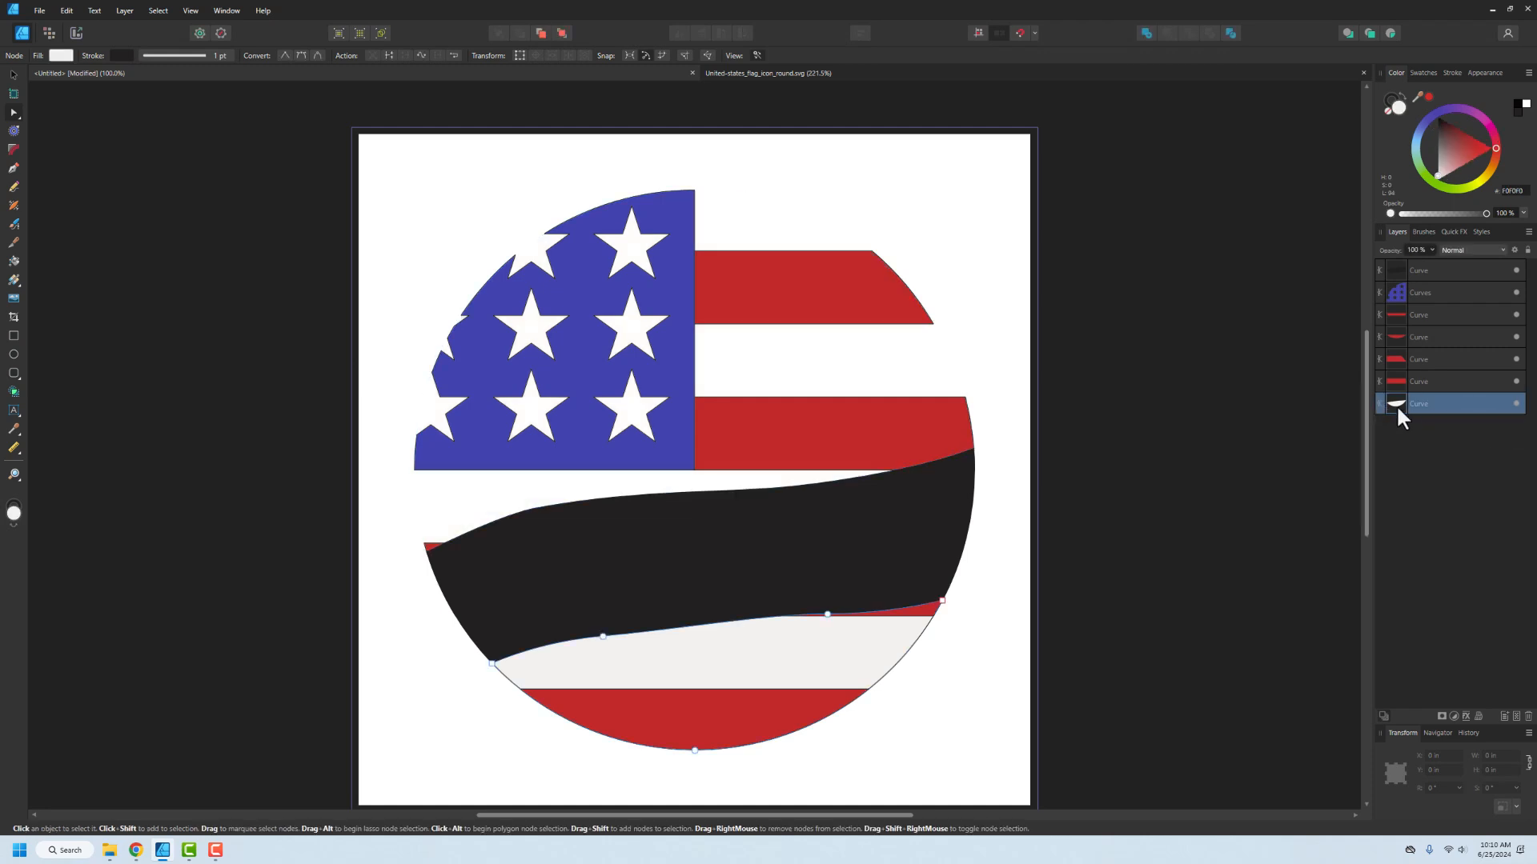
{"action": "key", "text": "Delete"}
{"action": "left_click", "coordinate": [80, 346]}
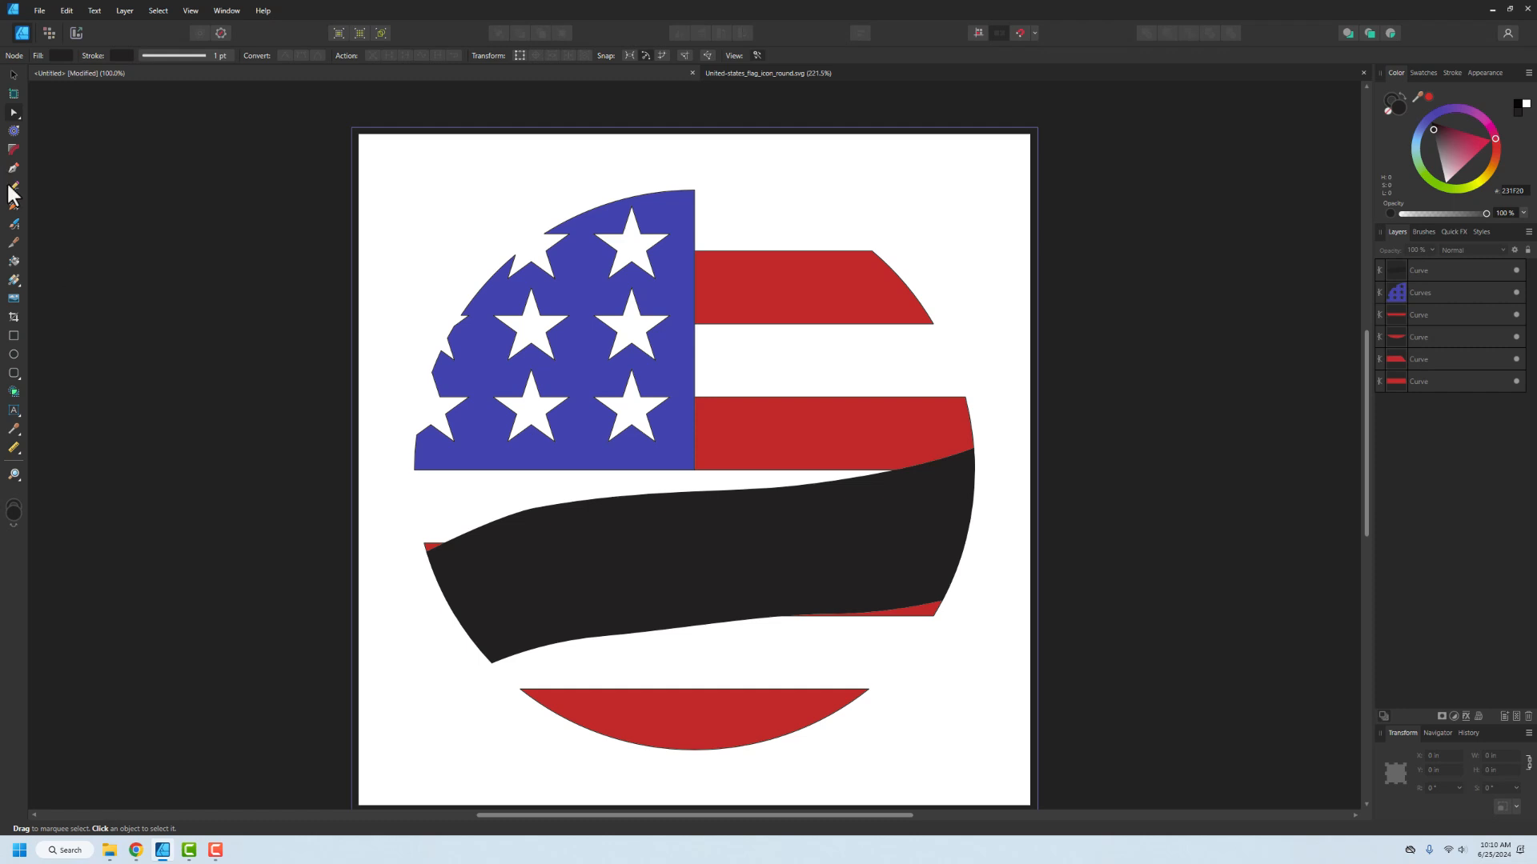
- Draw a circle and set its width and height to 10 in, positioned at X 1 in and Y 1 in
{"action": "left_click", "coordinate": [14, 355]}
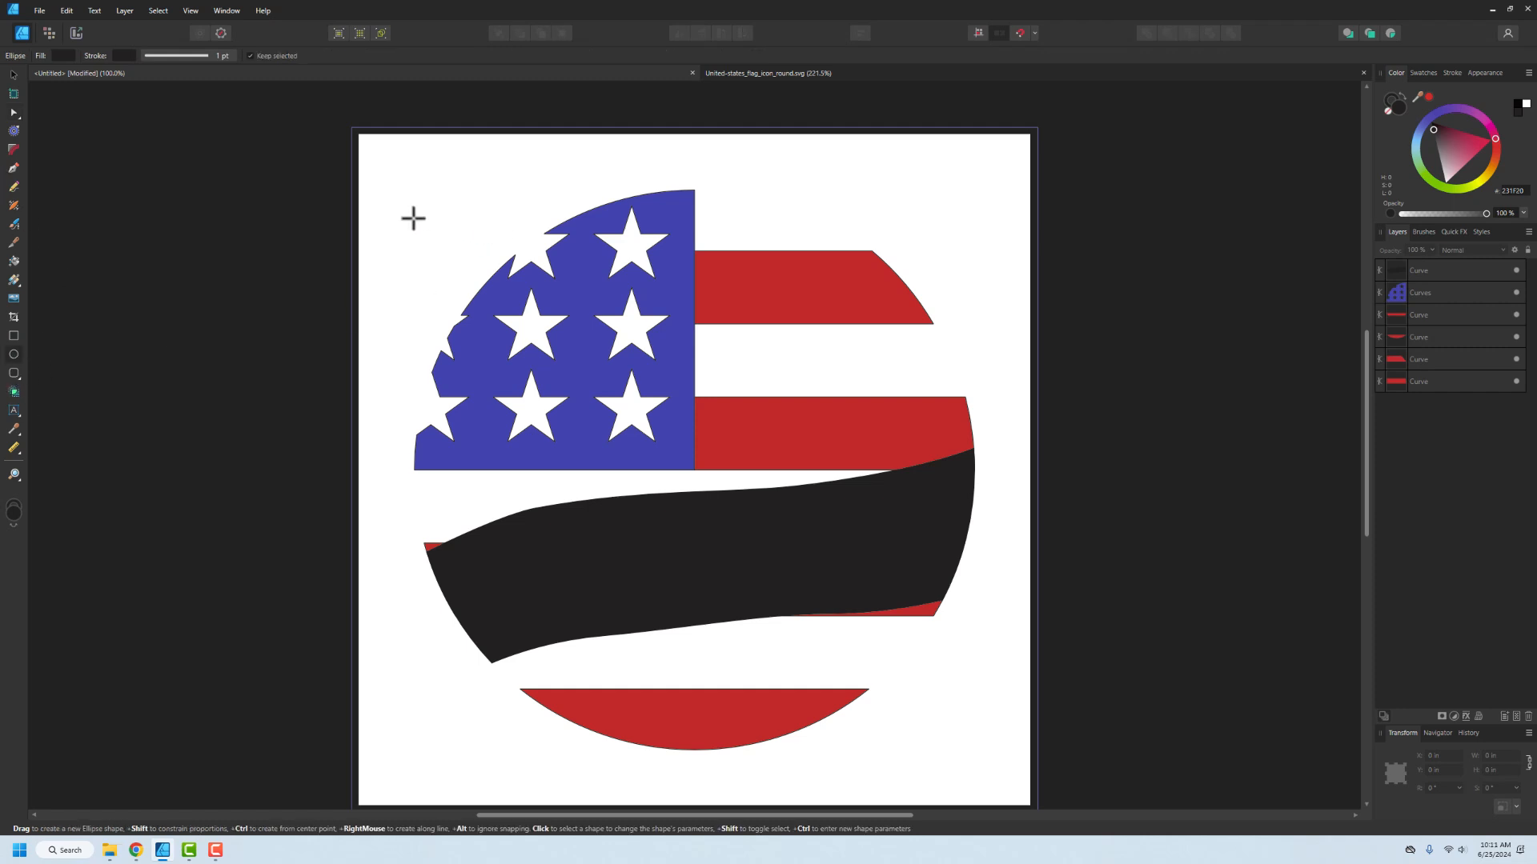
{"action": "left_click_drag", "start_coordinate": [413, 218], "coordinate": [920, 631]}
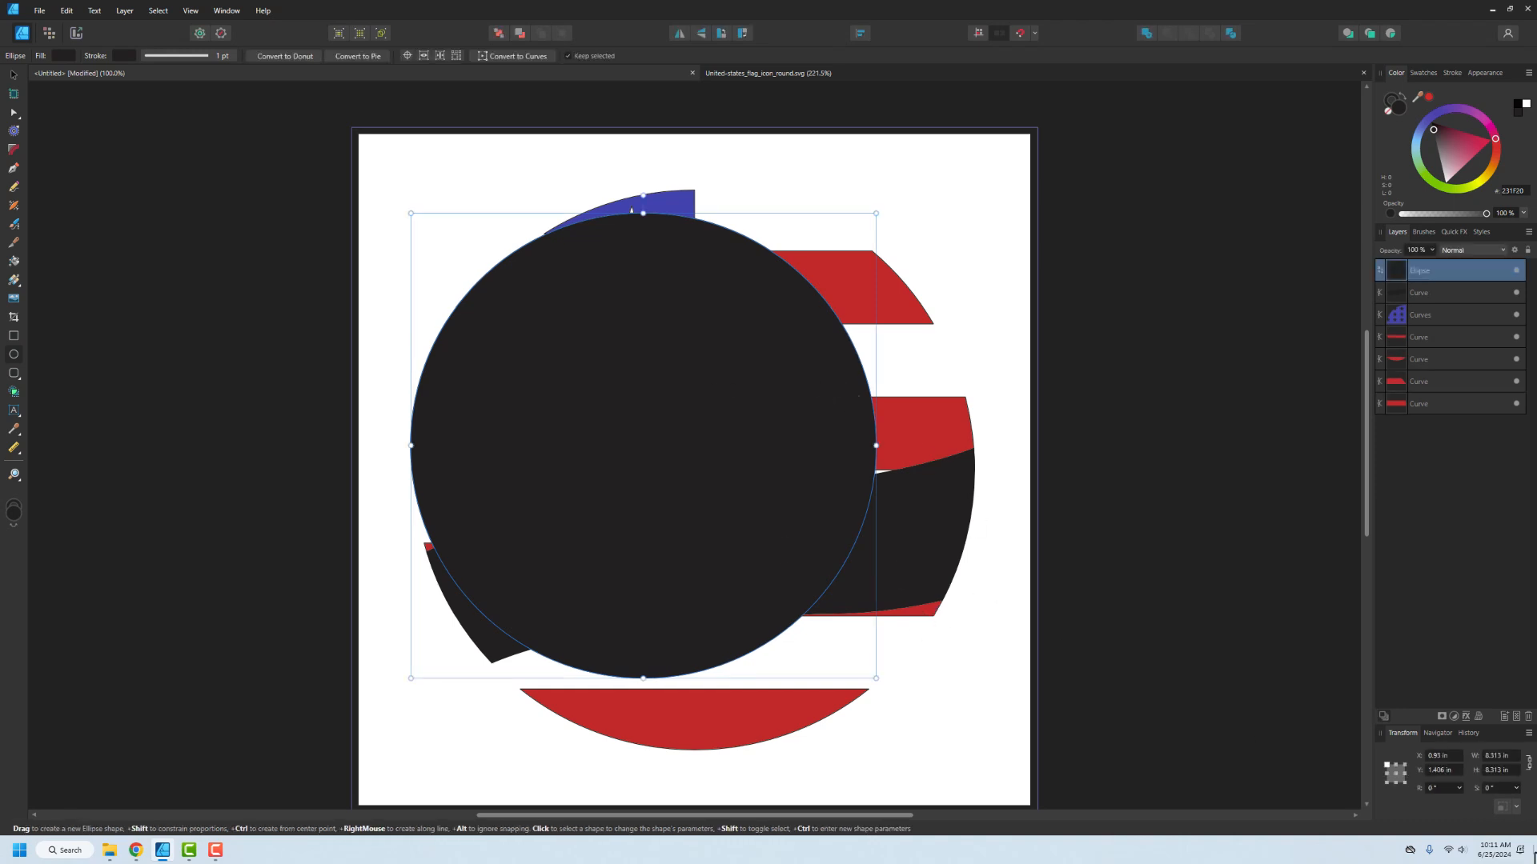
{"action": "left_click", "coordinate": [1500, 756]}
{"action": "type", "text": "10"}
{"action": "key", "text": "Tab"}
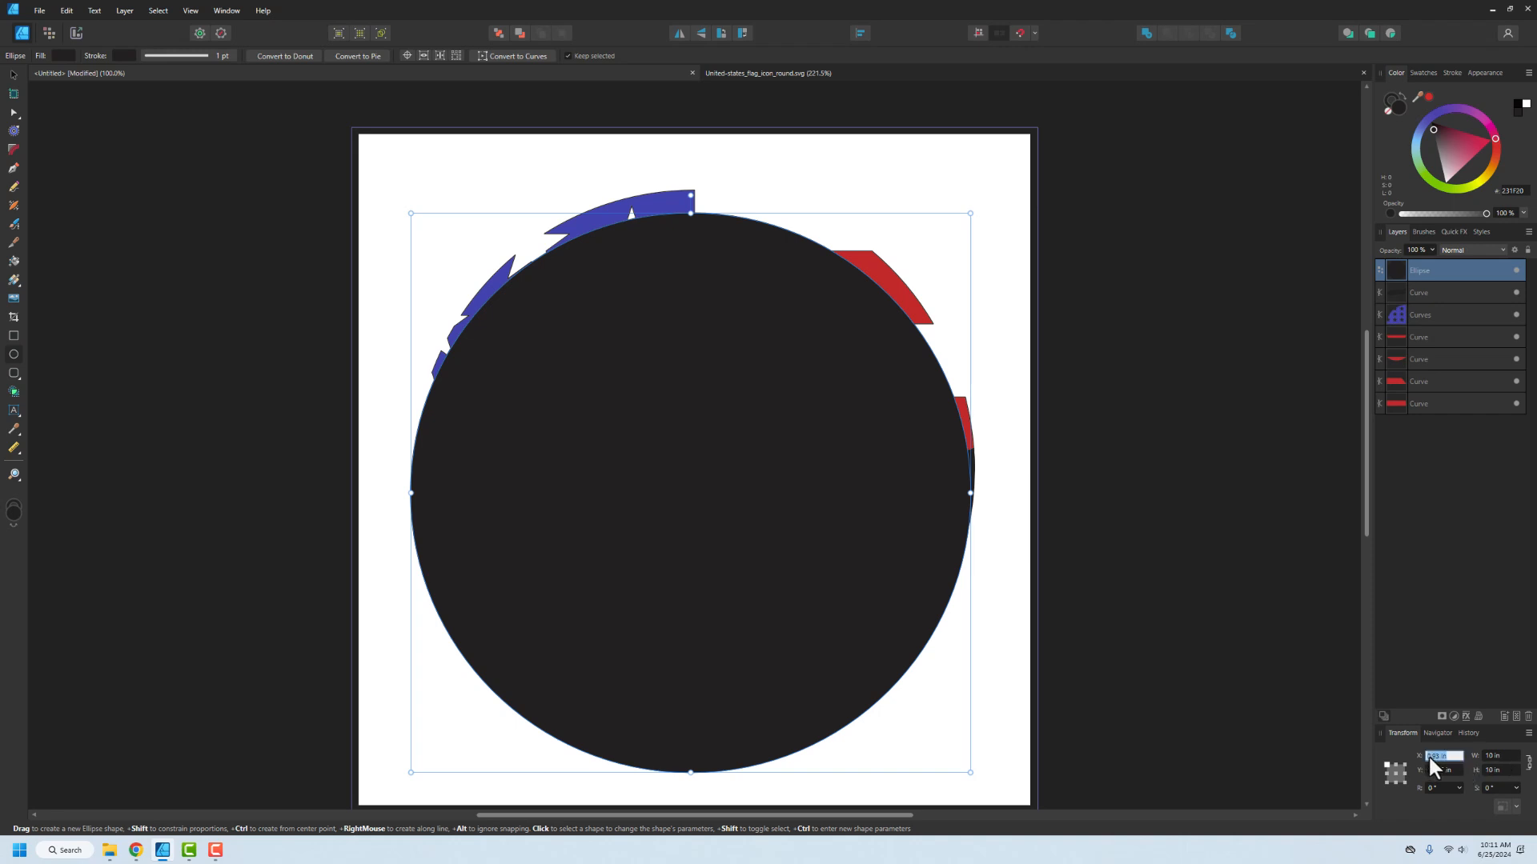
{"action": "type", "text": "1"}
{"action": "key", "text": "Tab"}
{"action": "type", "text": "1"}
{"action": "key", "text": "Return"}
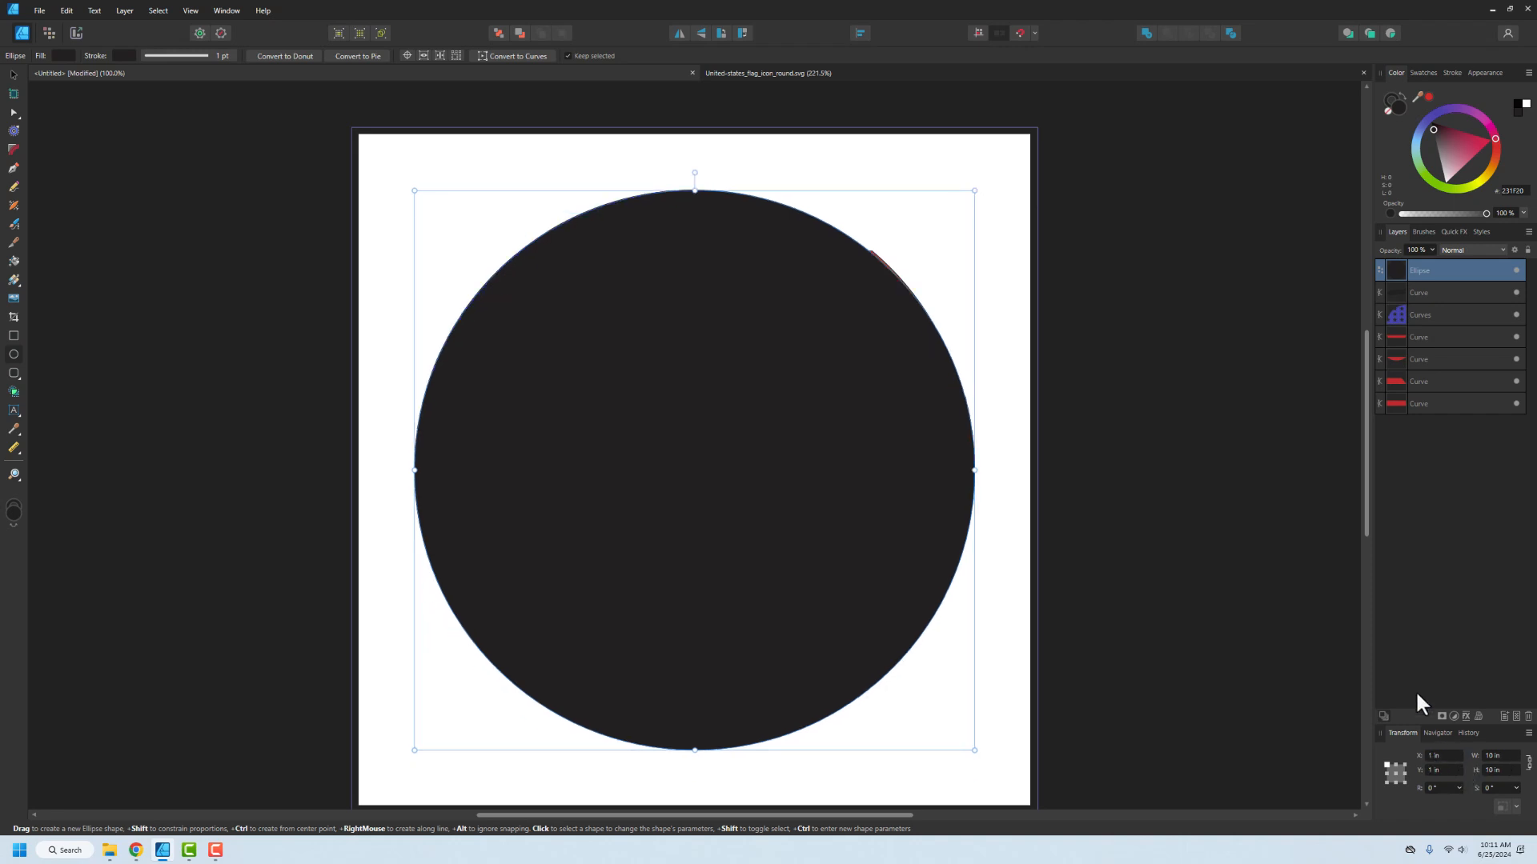
- Move the new circle beneath all the flag layers and fill it with white
{"action": "left_click_drag", "start_coordinate": [1409, 292], "coordinate": [1397, 415]}
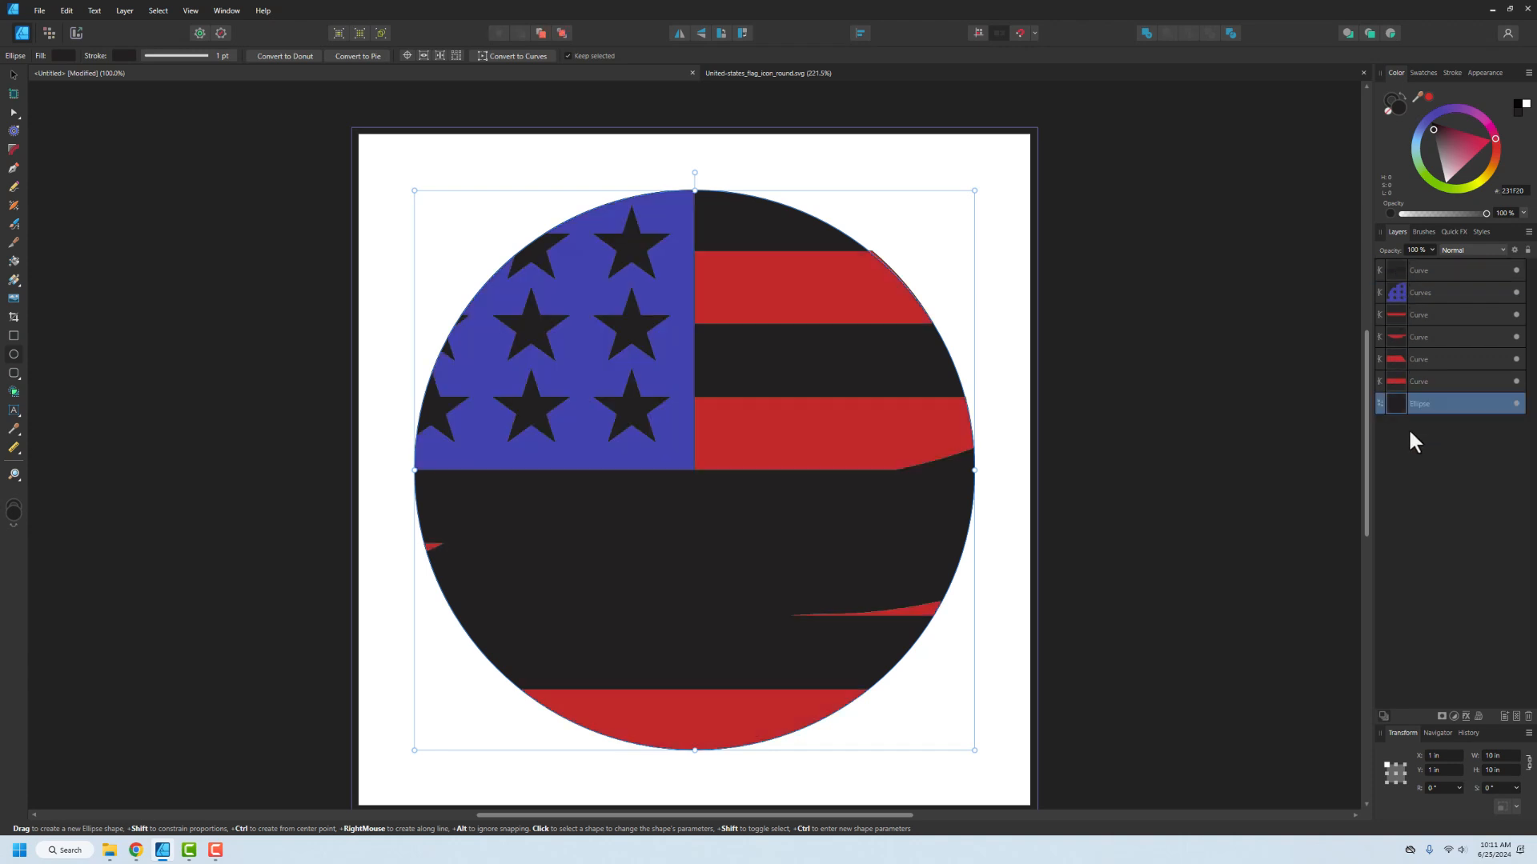
{"action": "key", "text": "e"}
{"action": "left_click", "coordinate": [63, 56]}
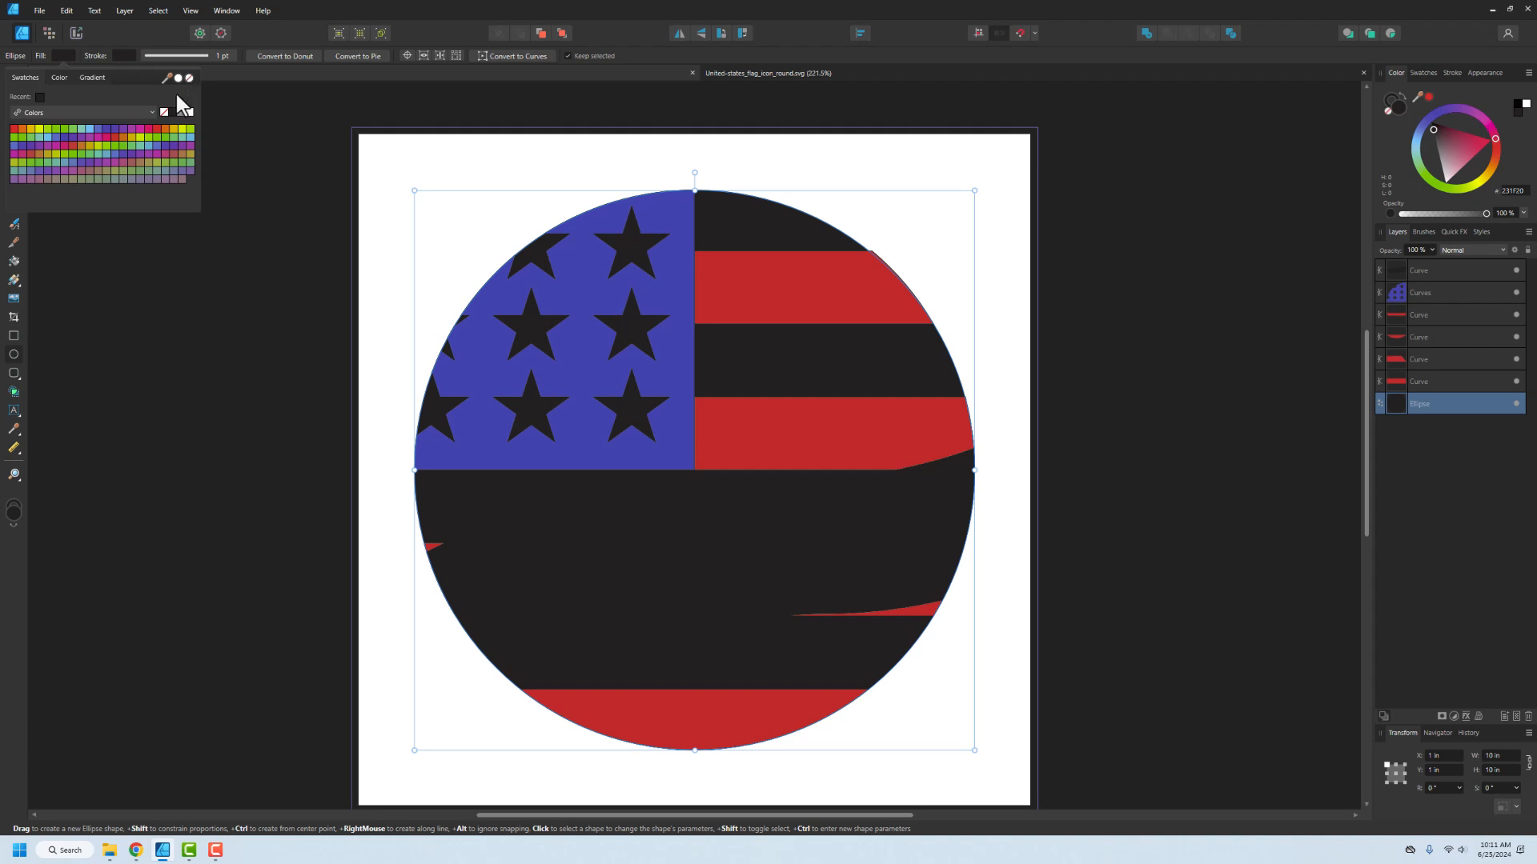
{"action": "left_click", "coordinate": [190, 112]}
{"action": "left_click", "coordinate": [229, 296]}
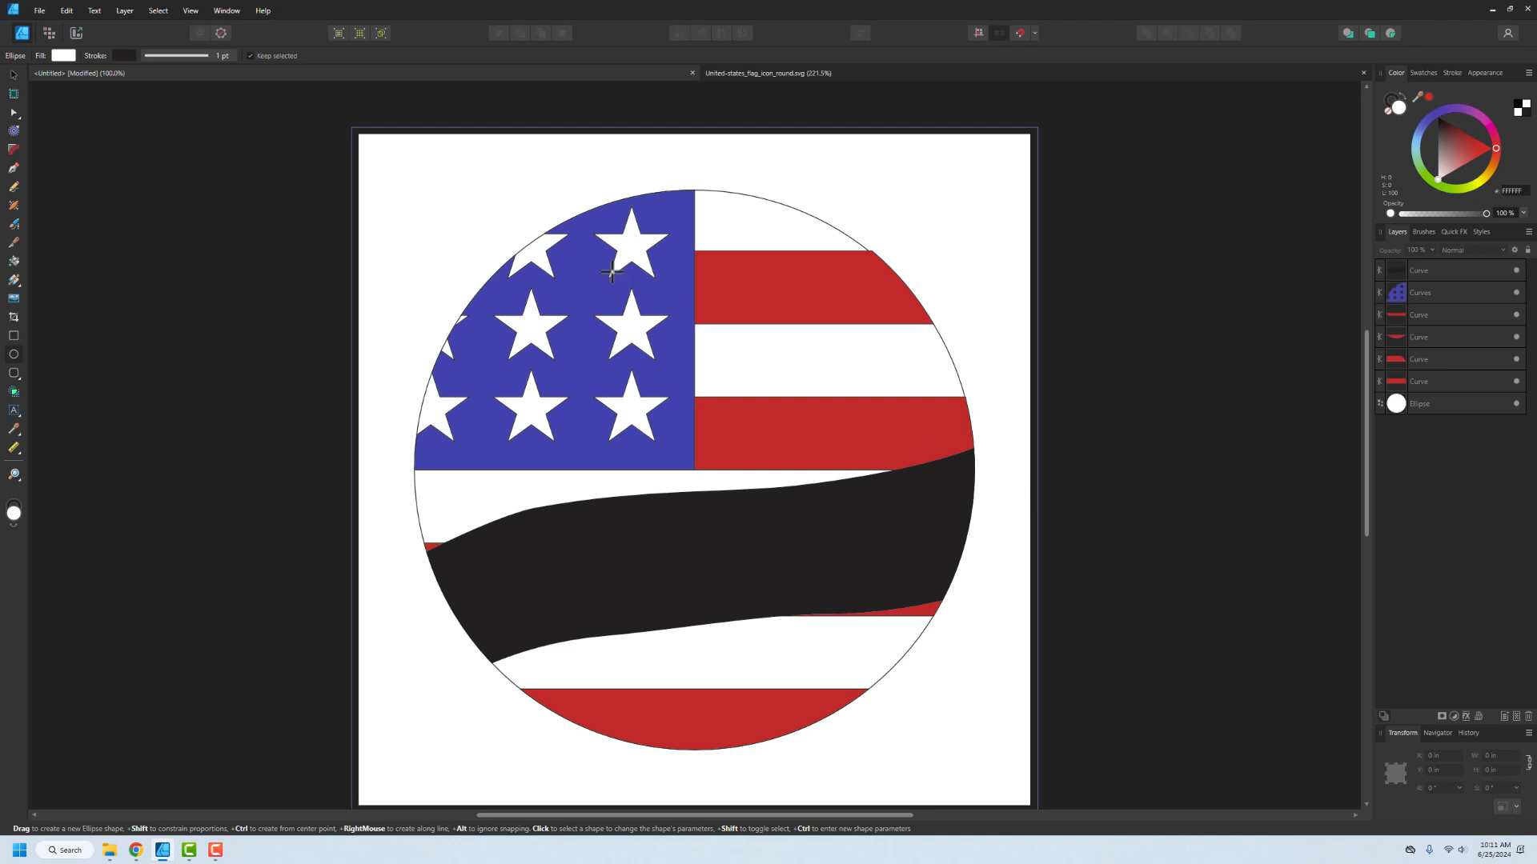
- Hide the black band briefly to examine the full flag beneath it, and show the band again
{"action": "left_click", "coordinate": [14, 74]}
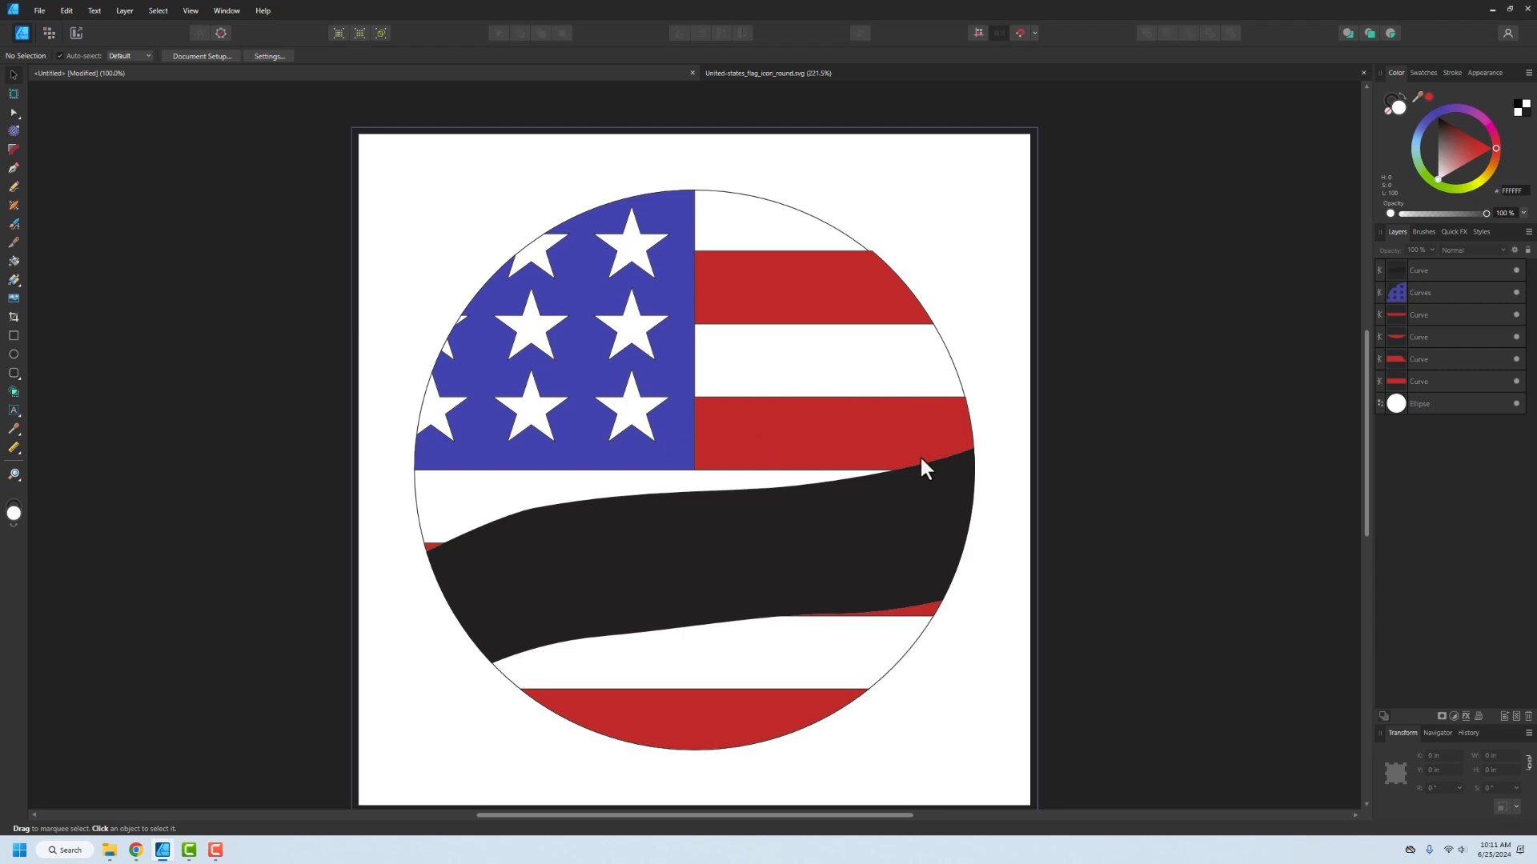
{"action": "left_click", "coordinate": [1516, 271]}
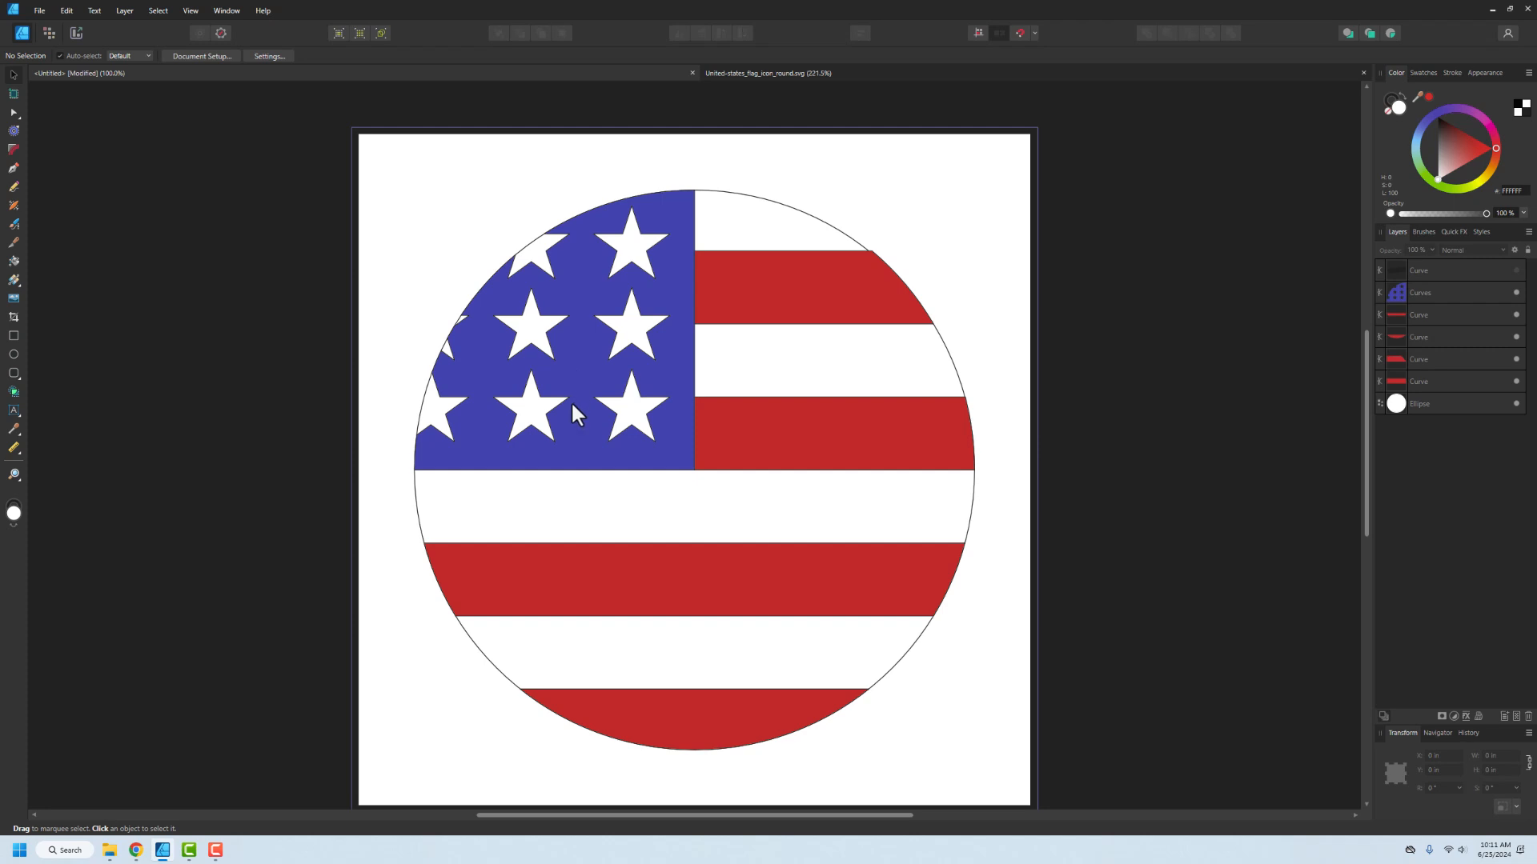
{"action": "left_click", "coordinate": [1516, 270]}
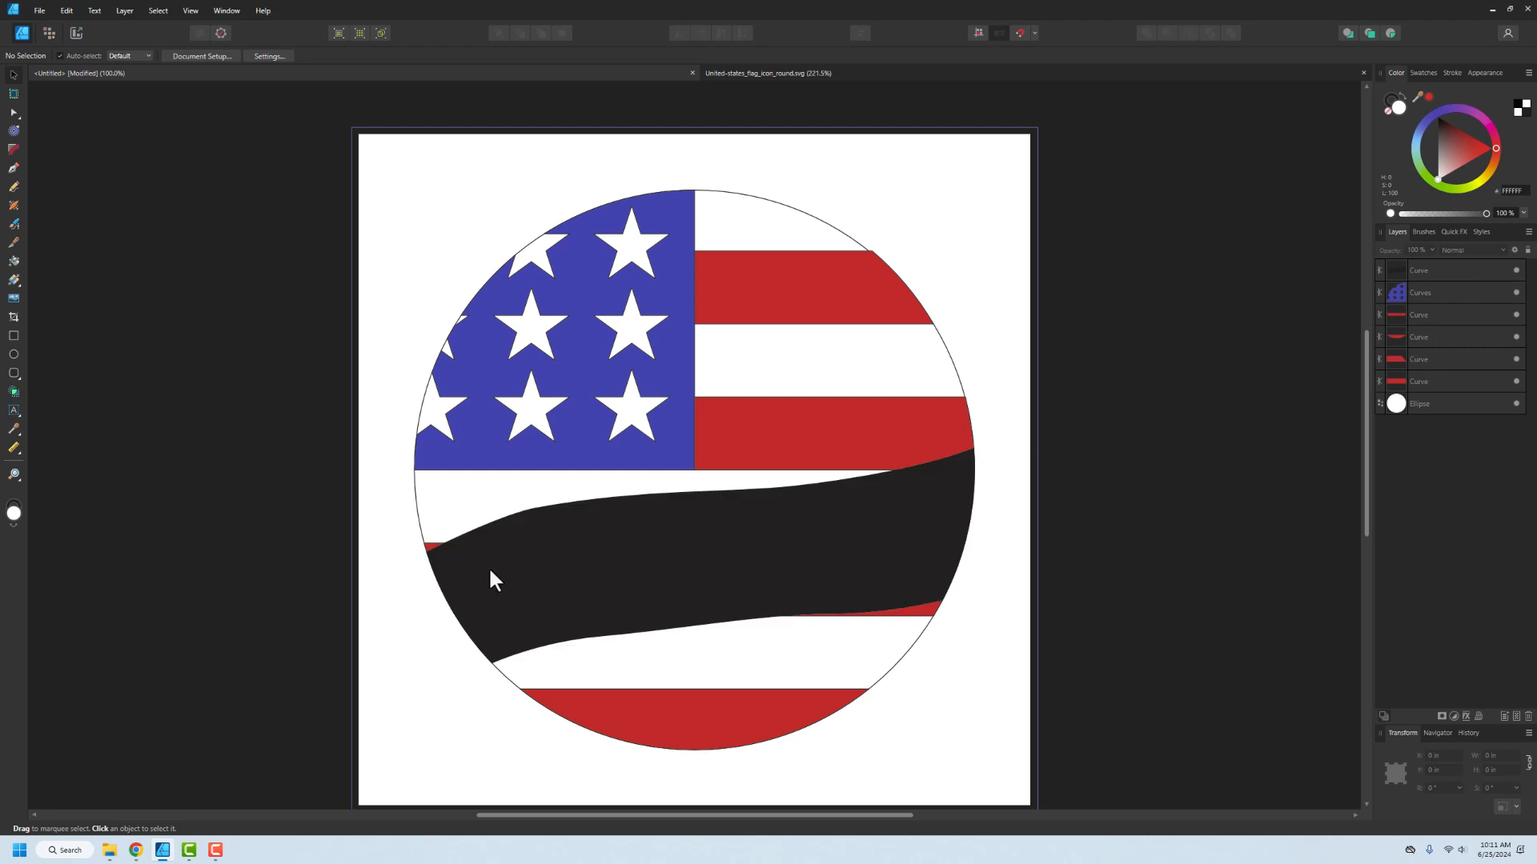
- Add the artistic text "Welcome" on the black band
{"action": "left_click", "coordinate": [13, 413]}
{"action": "left_click", "coordinate": [570, 551]}
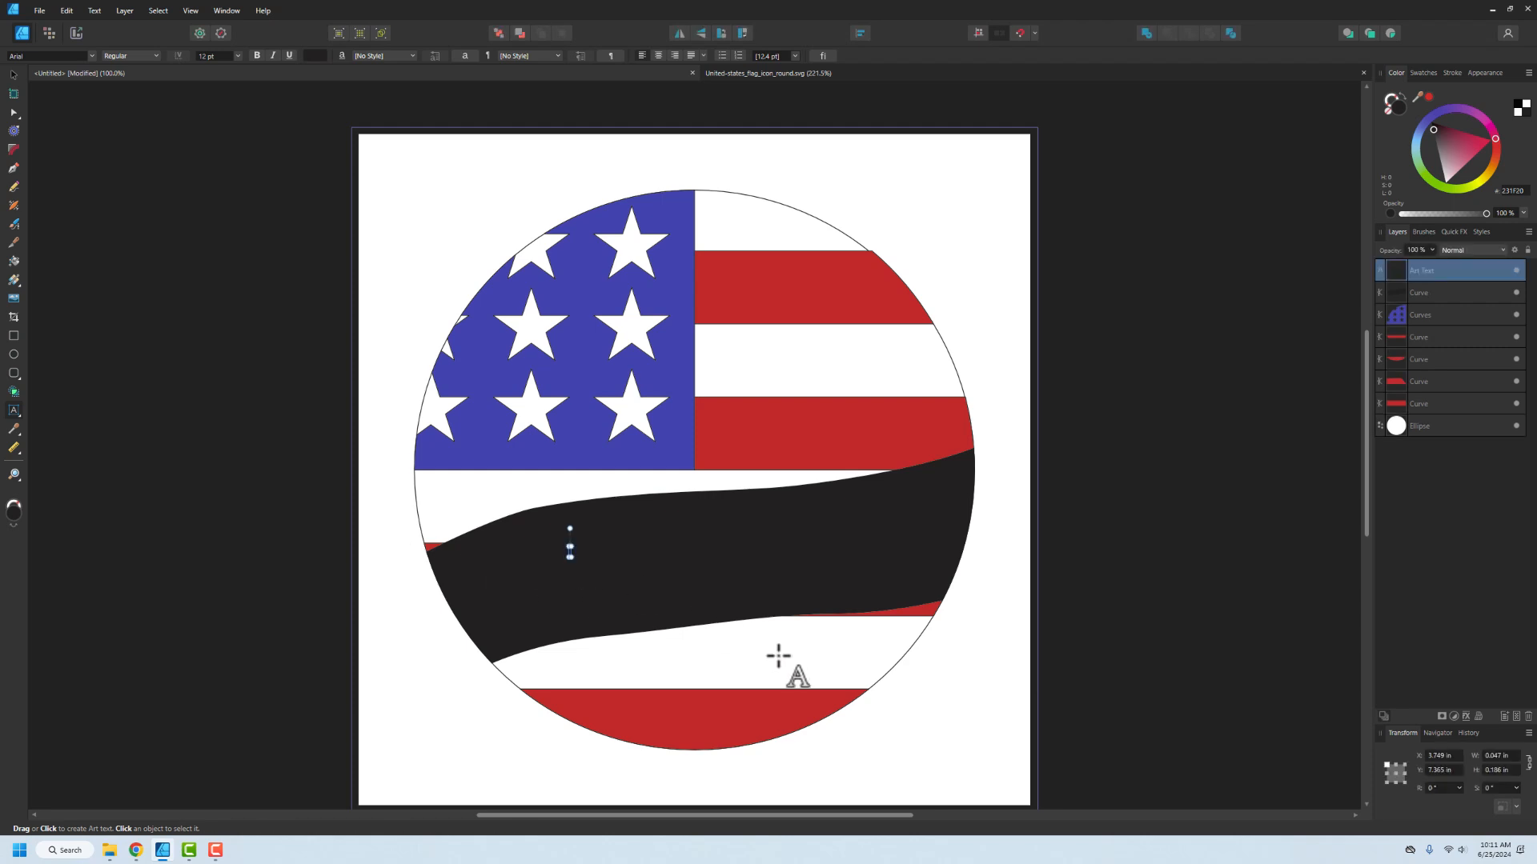
{"action": "type", "text": "Welcome"}
{"action": "key", "text": "Escape"}
- Fill the Welcome text with white and enlarge it to about 6.5 in wide
{"action": "left_click", "coordinate": [1429, 95]}
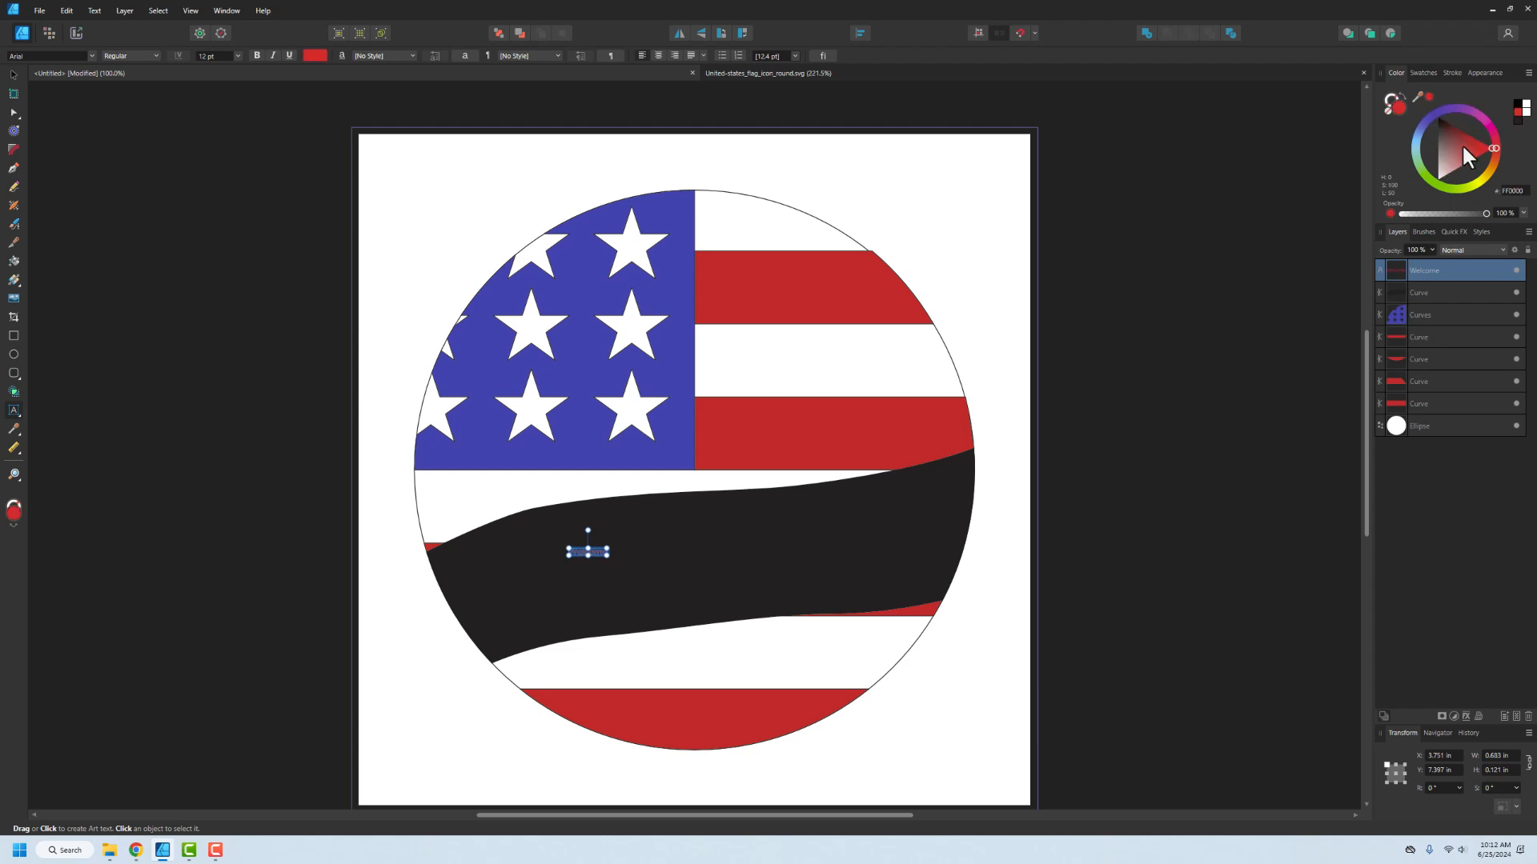
{"action": "mouse_move", "coordinate": [1501, 155]}
{"action": "left_mouse_down"}
{"action": "mouse_move", "coordinate": [1494, 132]}
{"action": "mouse_move", "coordinate": [1437, 116]}
{"action": "mouse_move", "coordinate": [1409, 144]}
{"action": "mouse_move", "coordinate": [1485, 124]}
{"action": "left_mouse_up"}
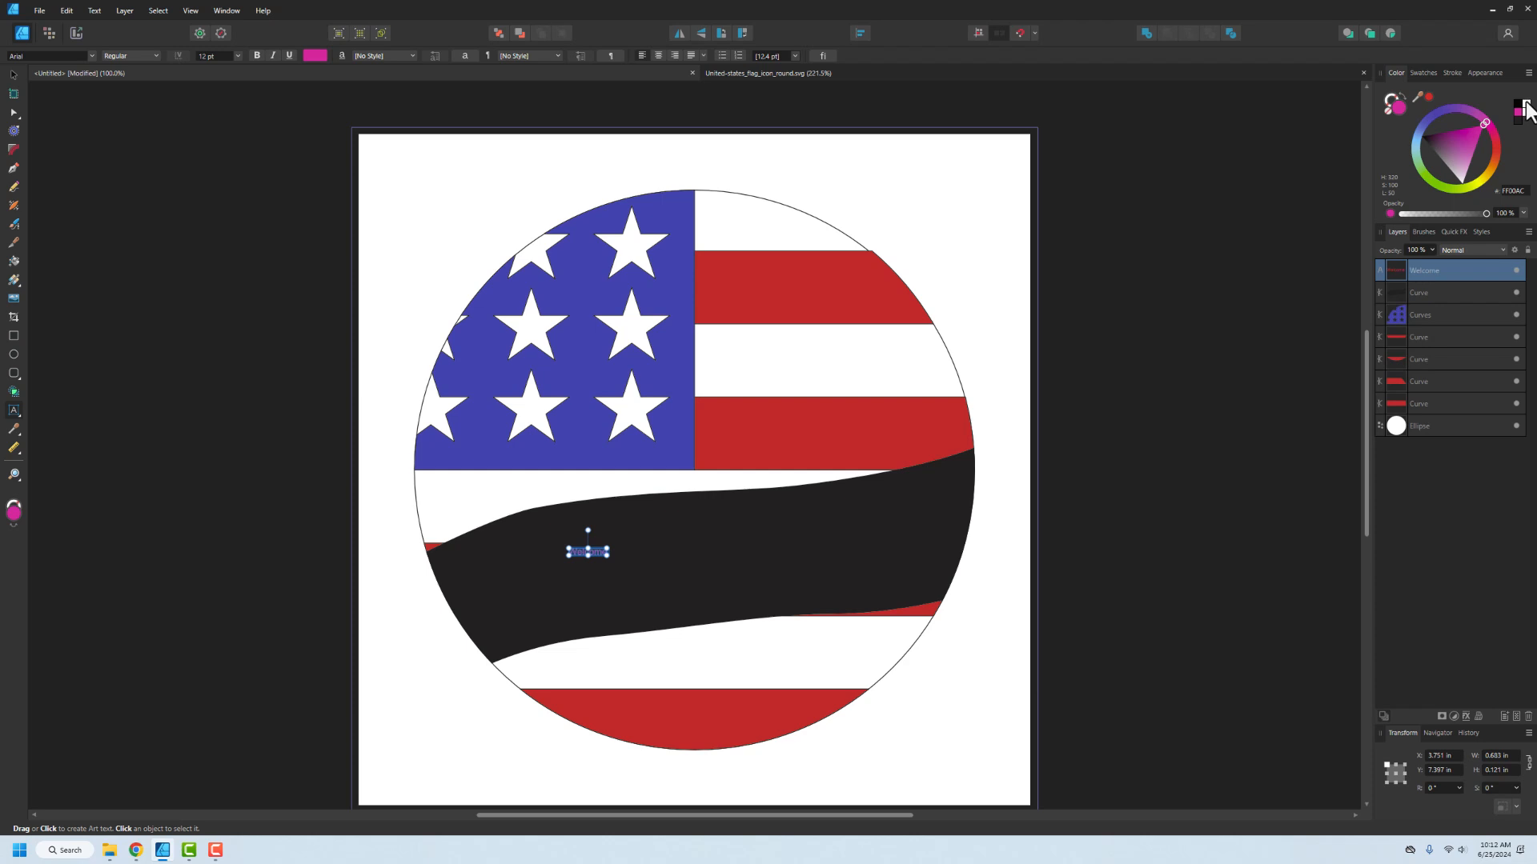
{"action": "left_click", "coordinate": [1525, 112]}
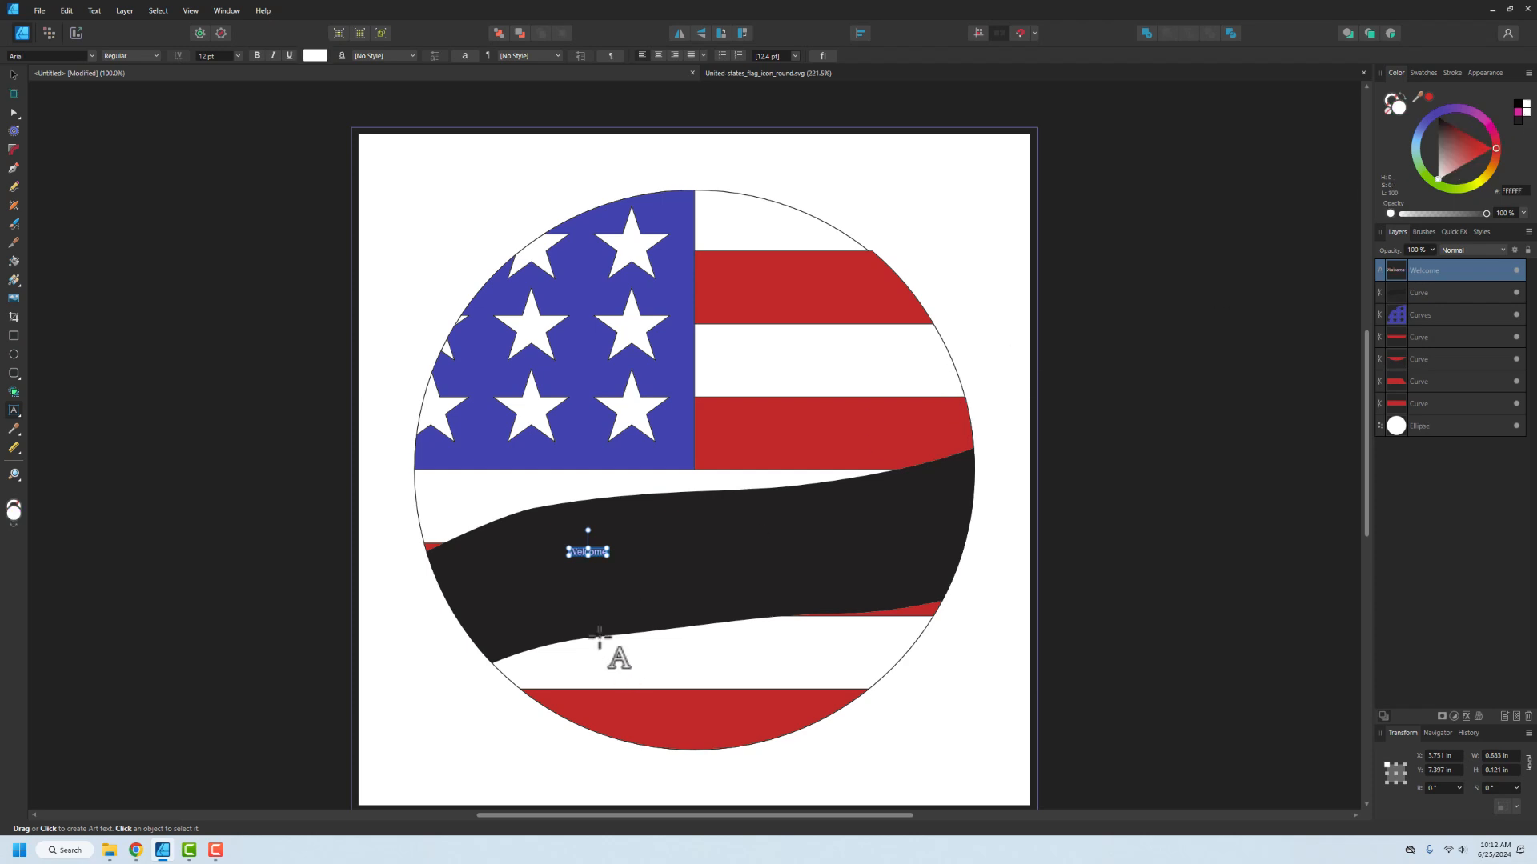
{"action": "left_click_drag", "start_coordinate": [612, 559], "coordinate": [939, 616]}
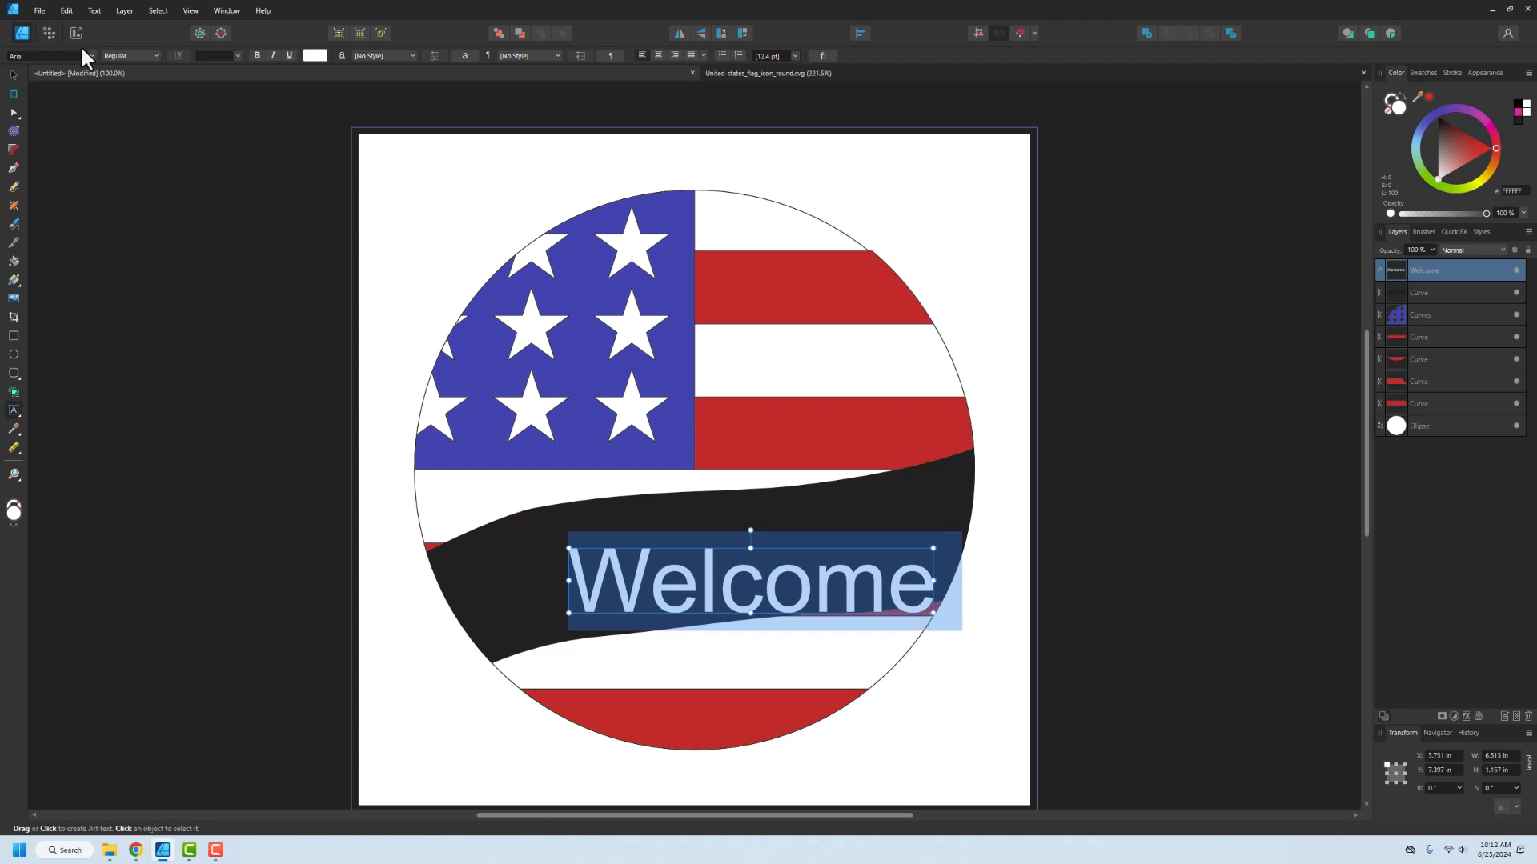
- Browse the fonts and set the Welcome text to Segoe Print
{"action": "left_click", "coordinate": [41, 53]}
{"action": "scroll", "coordinate": [48, 192], "scroll_direction": "down", "scroll_amount": 4}
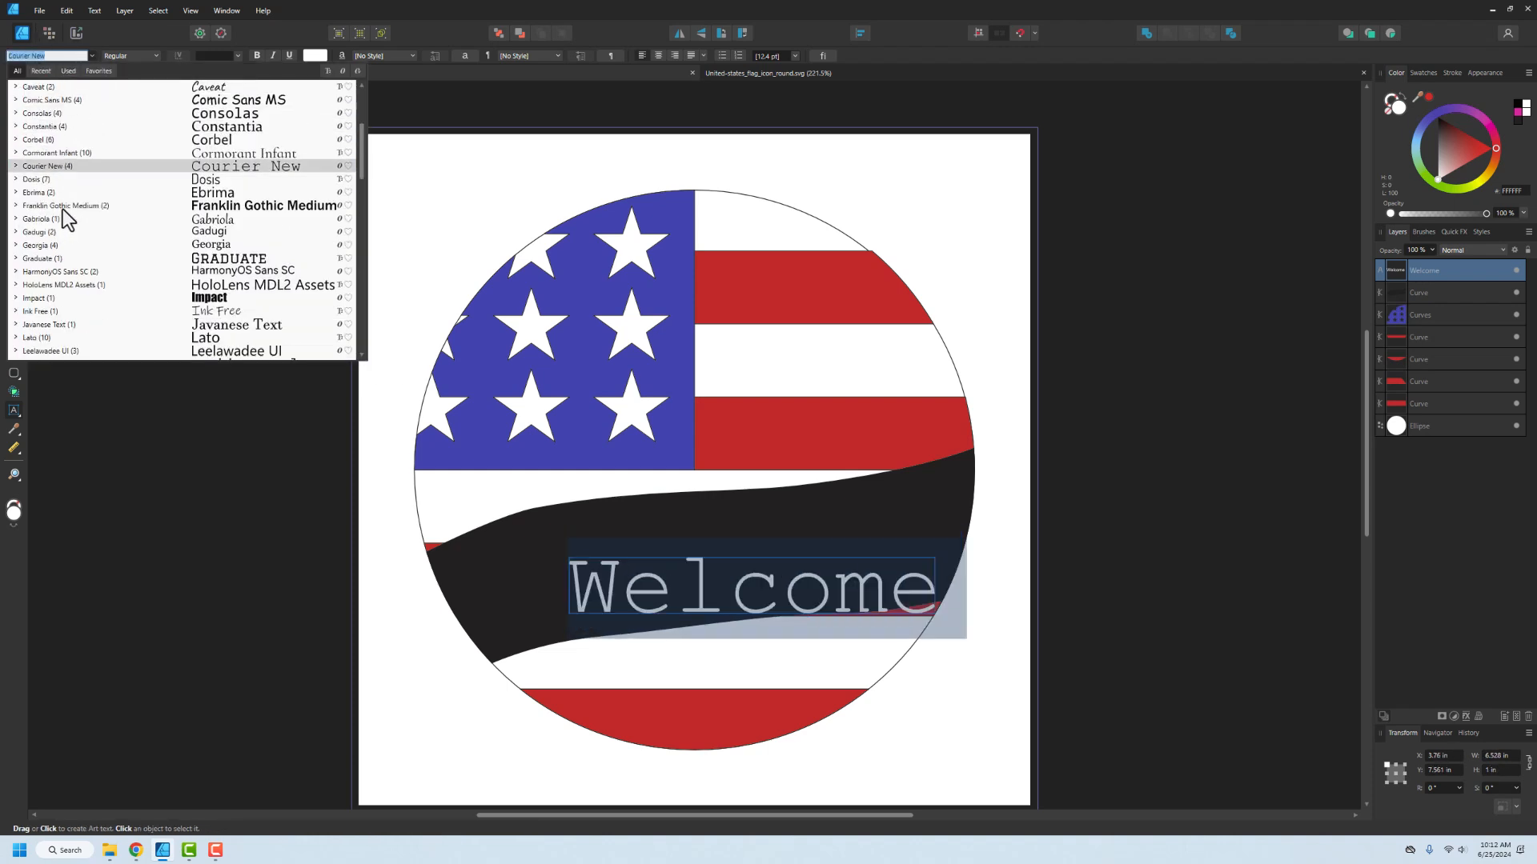
{"action": "scroll", "coordinate": [63, 212], "scroll_direction": "down", "scroll_amount": 8}
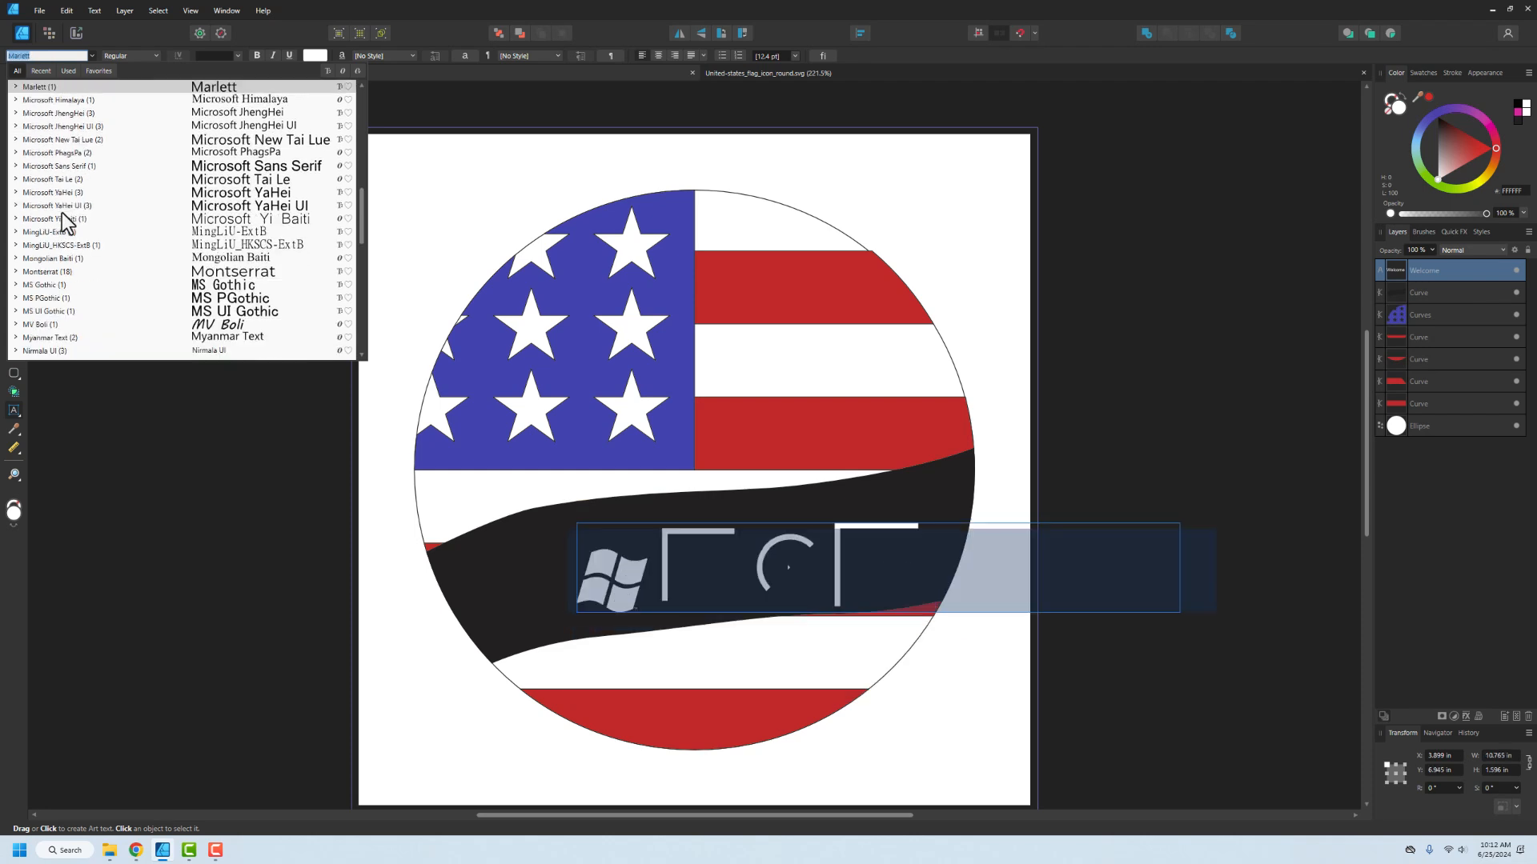
{"action": "scroll", "coordinate": [61, 213], "scroll_direction": "down", "scroll_amount": 5}
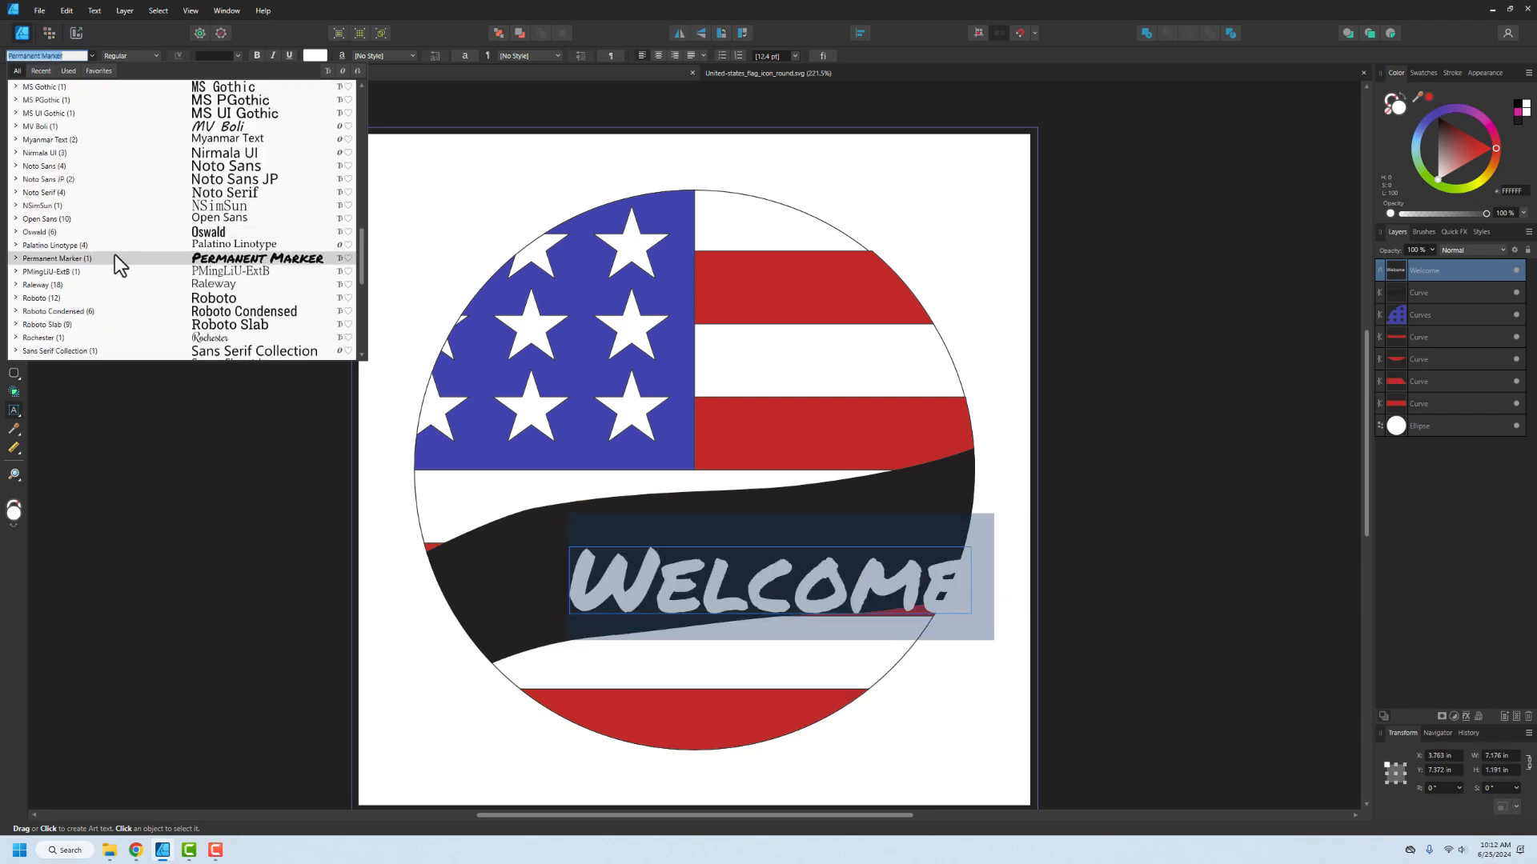
{"action": "scroll", "coordinate": [114, 255], "scroll_direction": "down", "scroll_amount": 2}
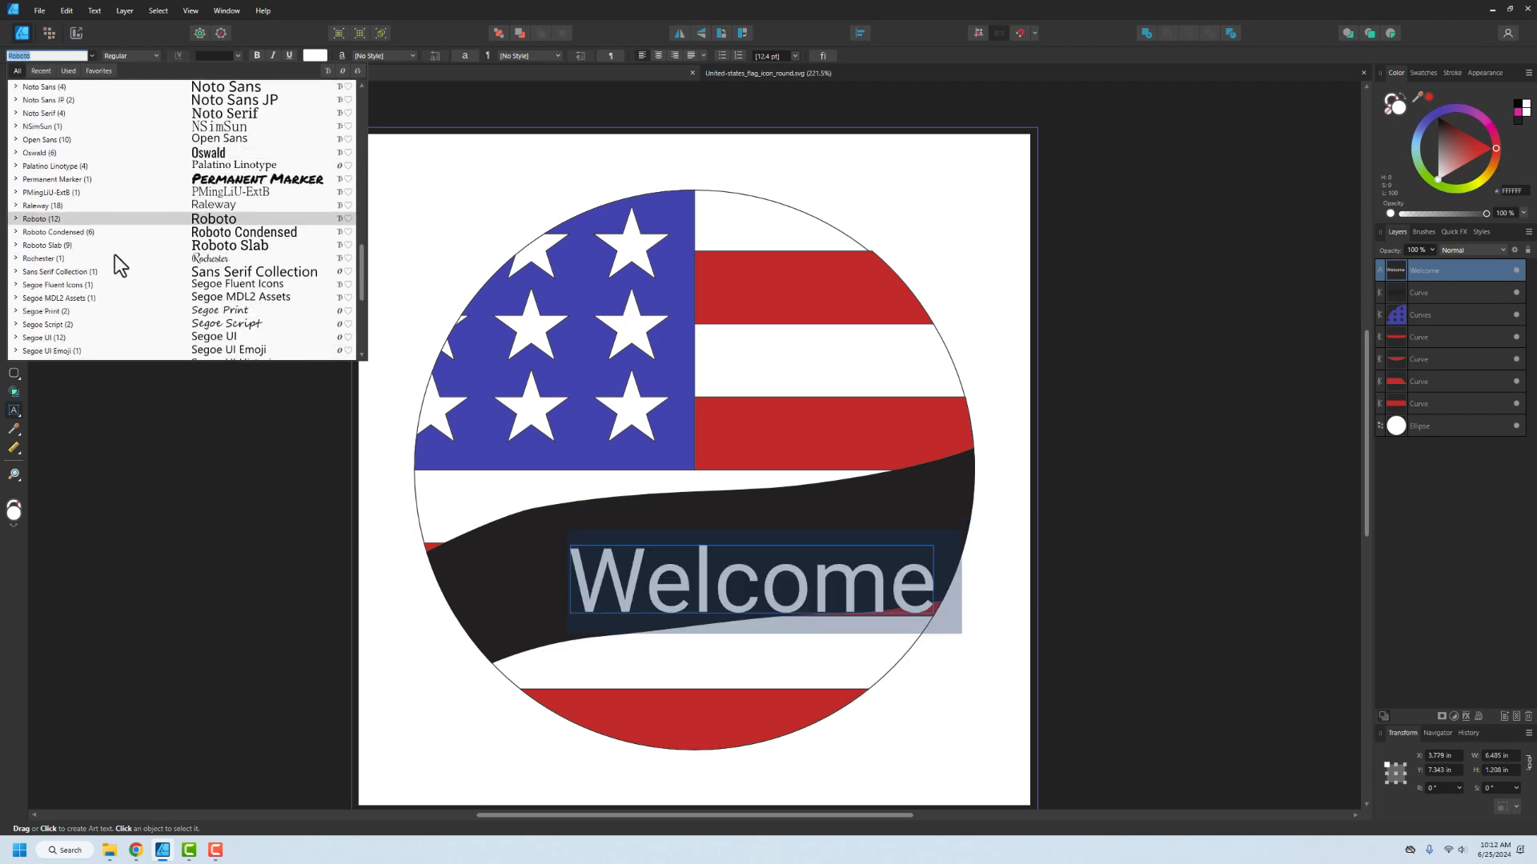
{"action": "left_click", "coordinate": [171, 317]}
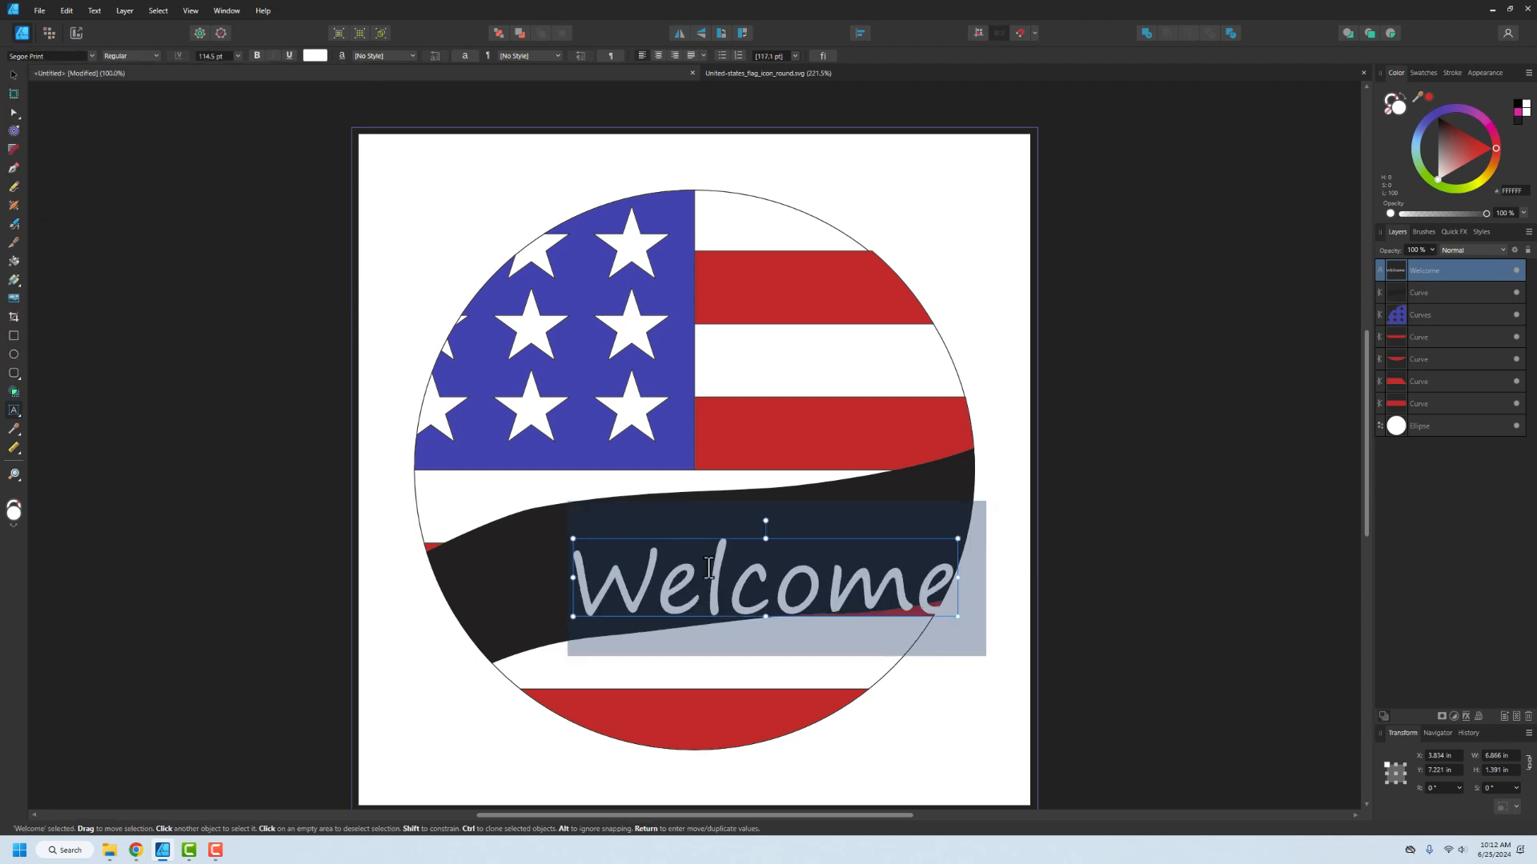
- Move the Welcome text to the middle of the black band and convert it to curves
{"action": "left_click", "coordinate": [13, 75]}
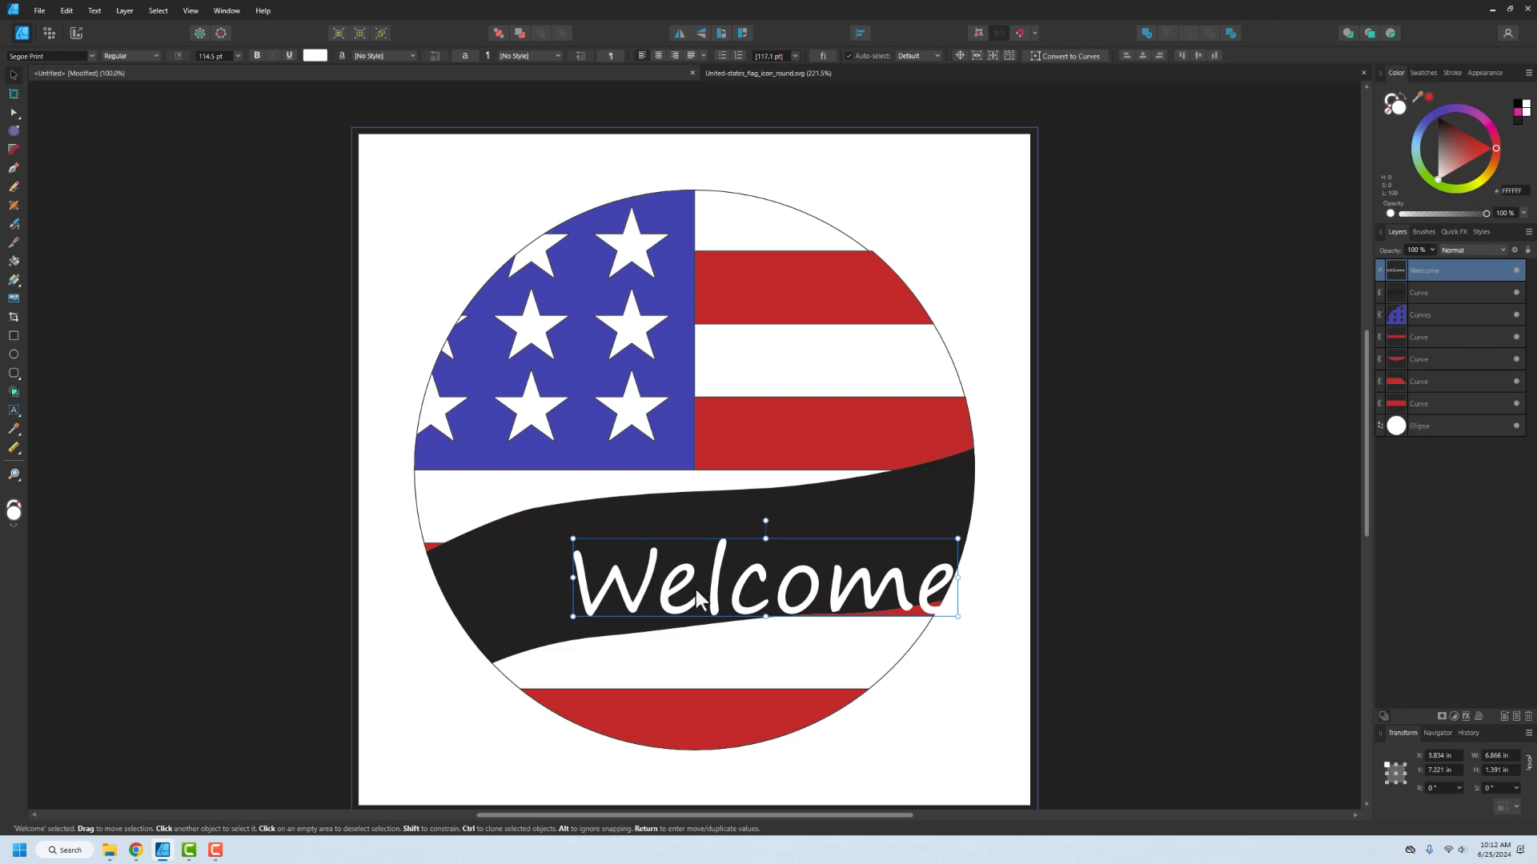
{"action": "left_click_drag", "start_coordinate": [692, 597], "coordinate": [622, 573]}
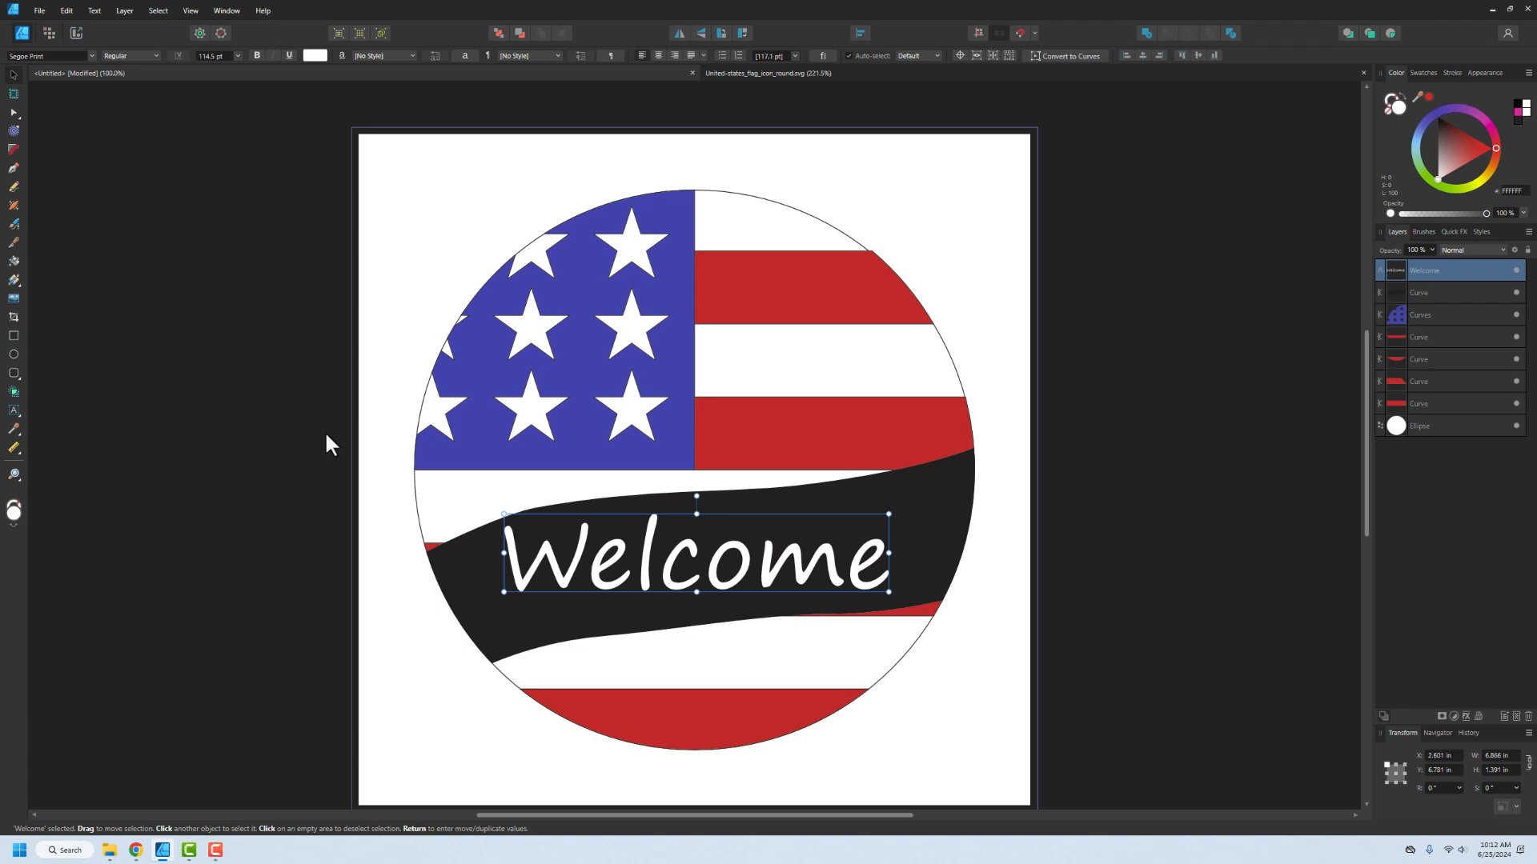
{"action": "left_click", "coordinate": [125, 9]}
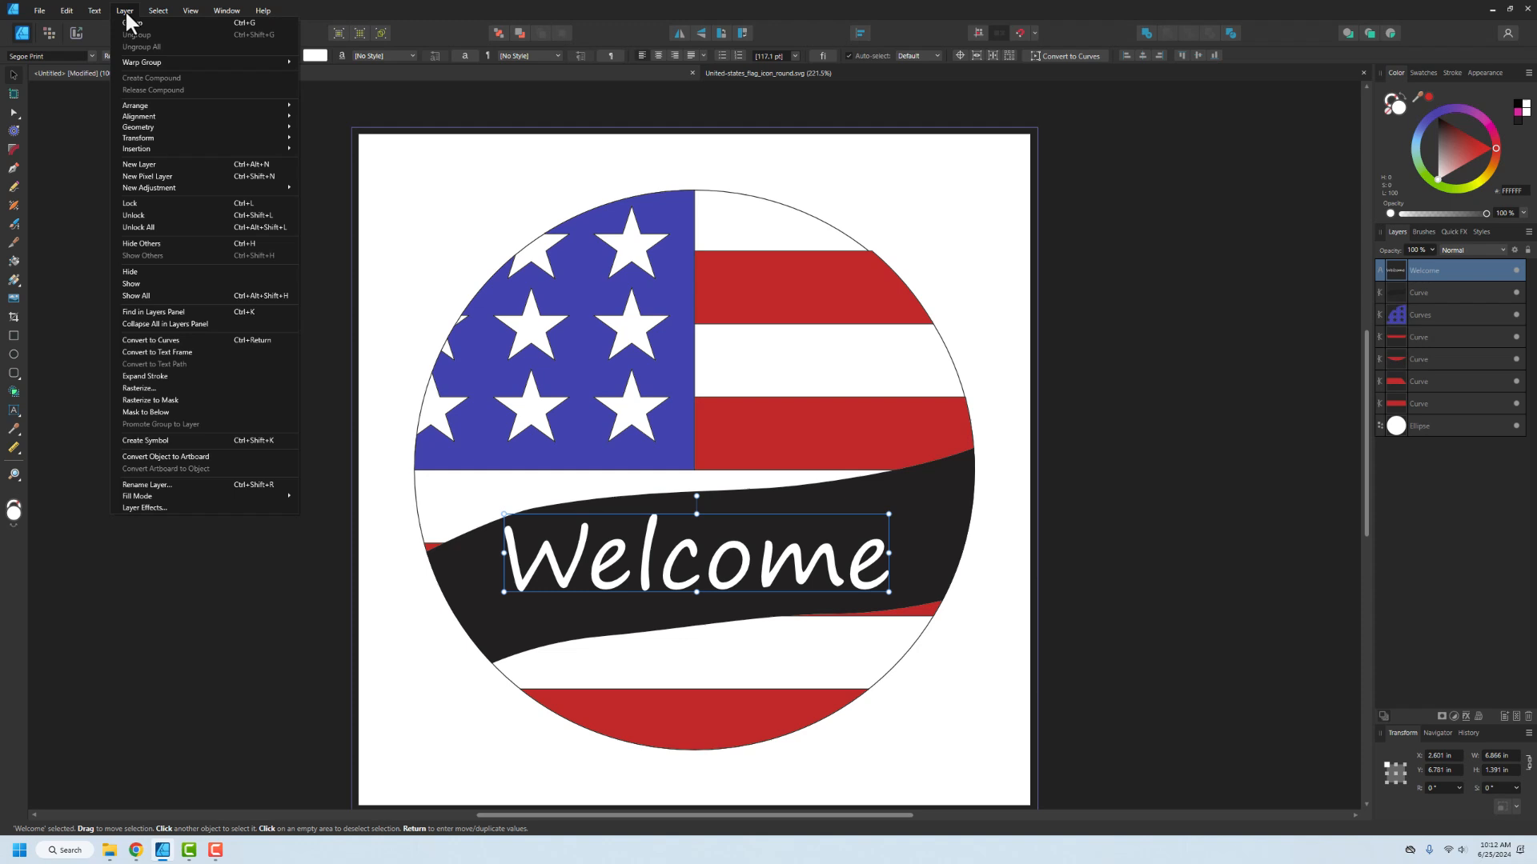
{"action": "left_click", "coordinate": [206, 341]}
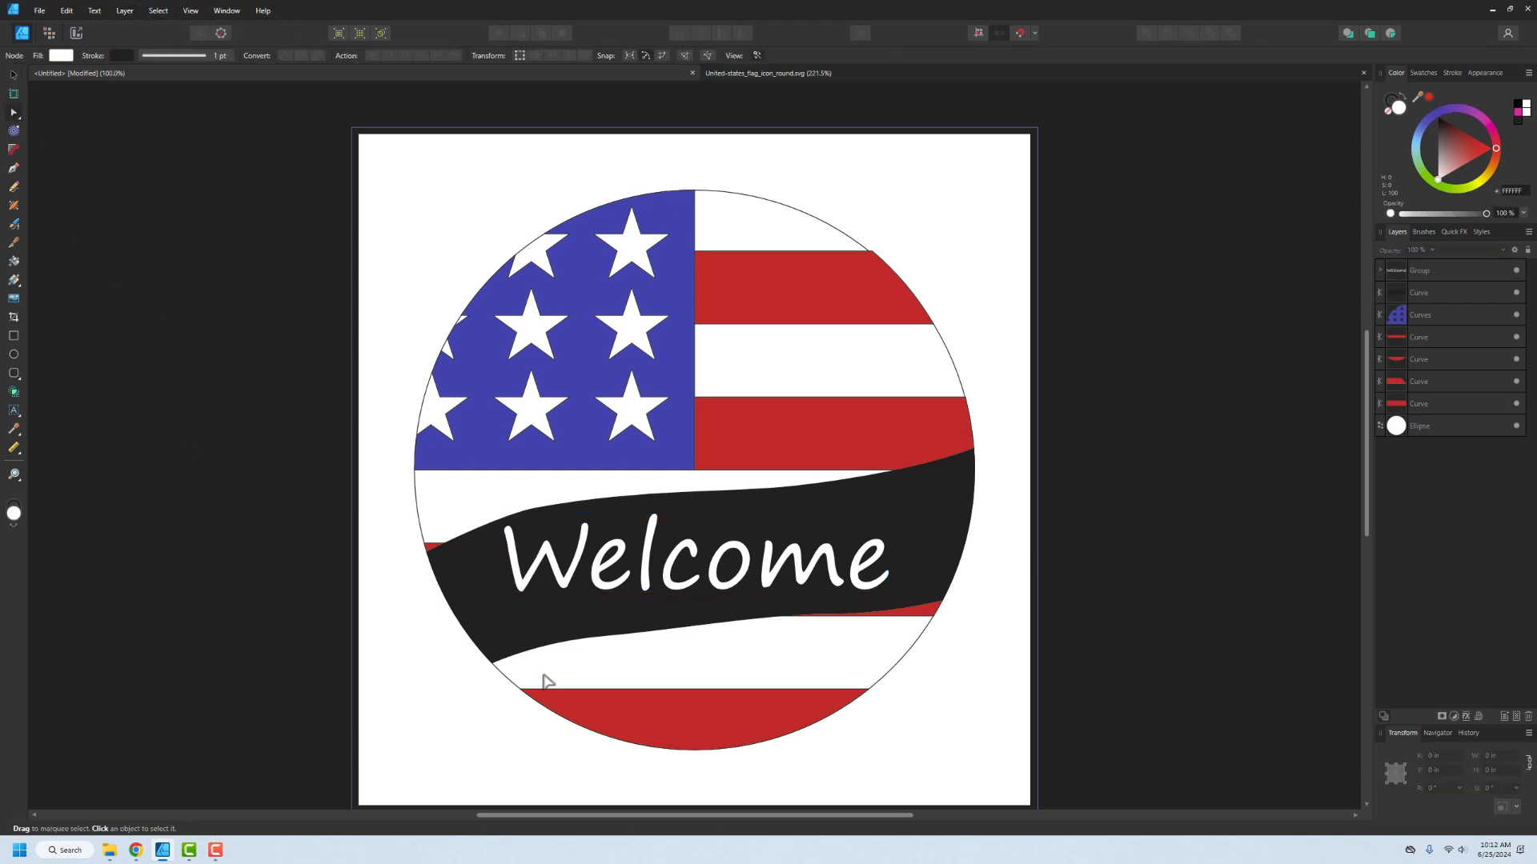
- Tilt and shift individual letters of Welcome, from the W through the m, to follow the slope of the black band
{"action": "left_click", "coordinate": [562, 578]}
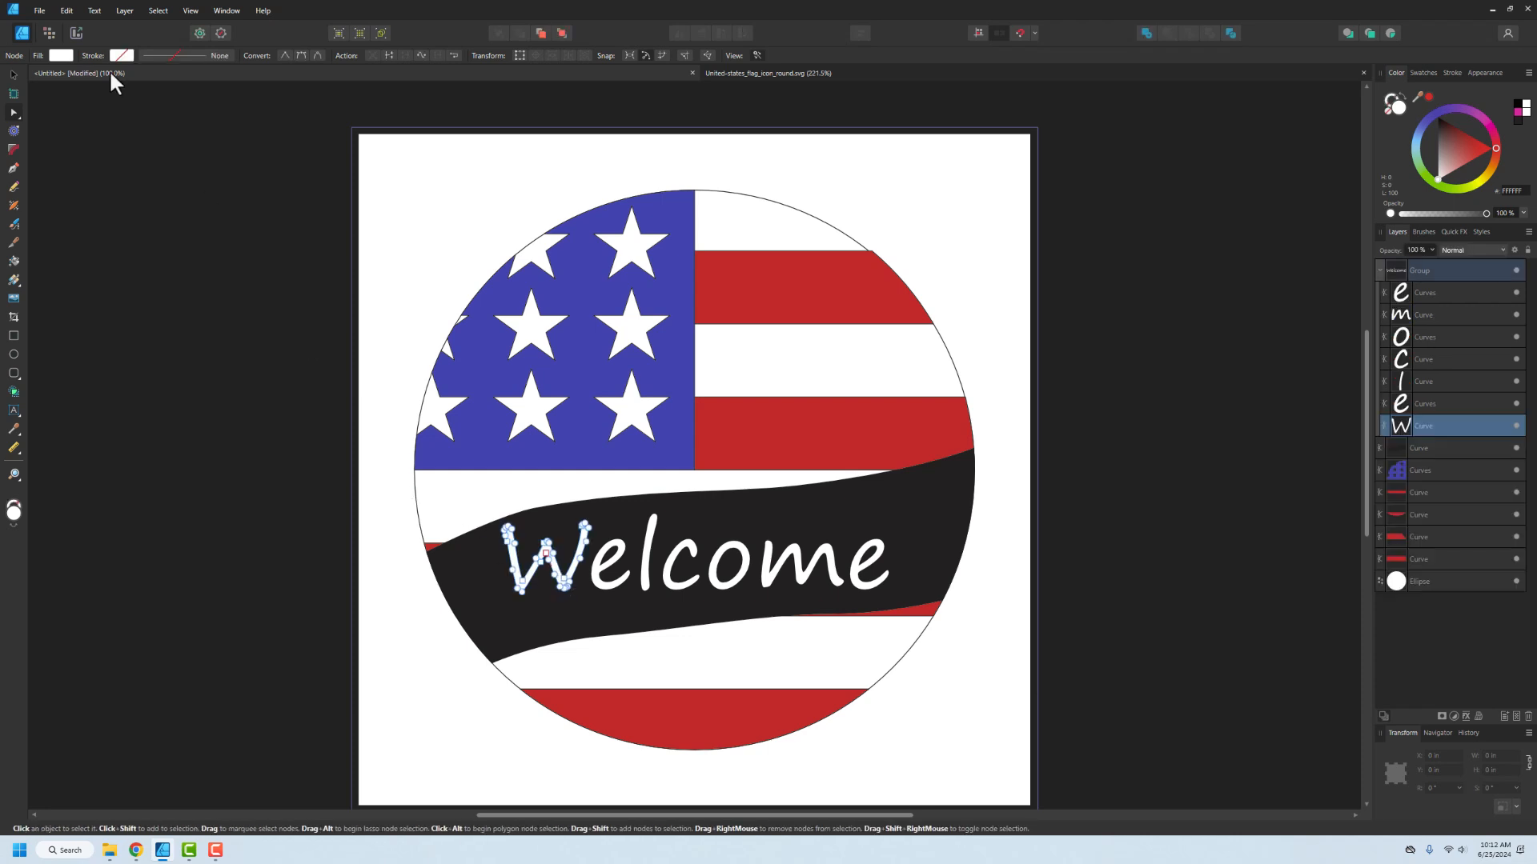
{"action": "left_click", "coordinate": [14, 74]}
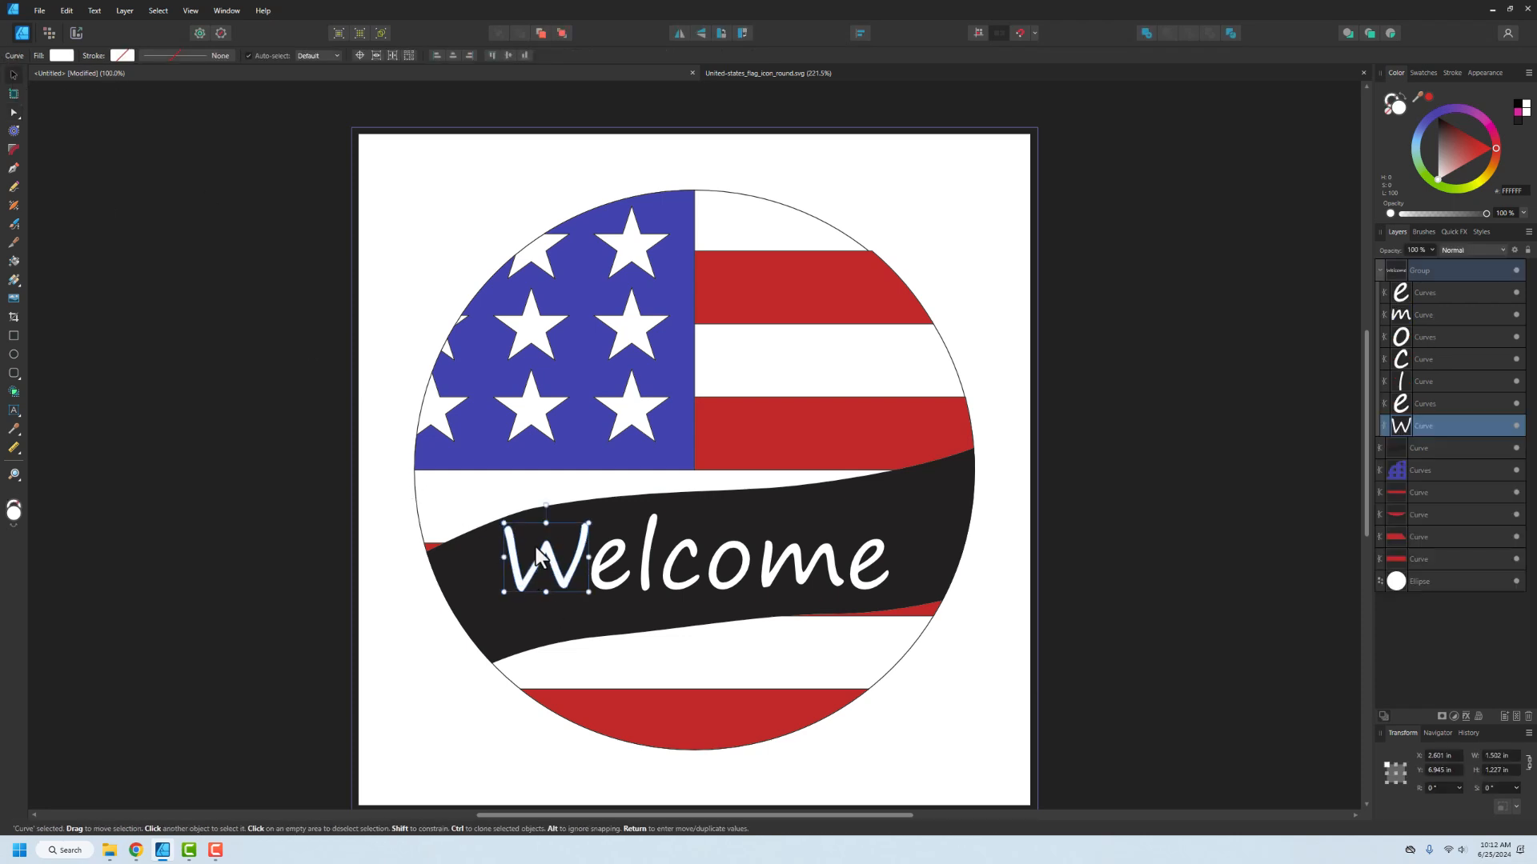
{"action": "left_click_drag", "start_coordinate": [545, 504], "coordinate": [521, 506]}
{"action": "left_click_drag", "start_coordinate": [602, 575], "coordinate": [674, 519]}
{"action": "left_click", "coordinate": [672, 570]}
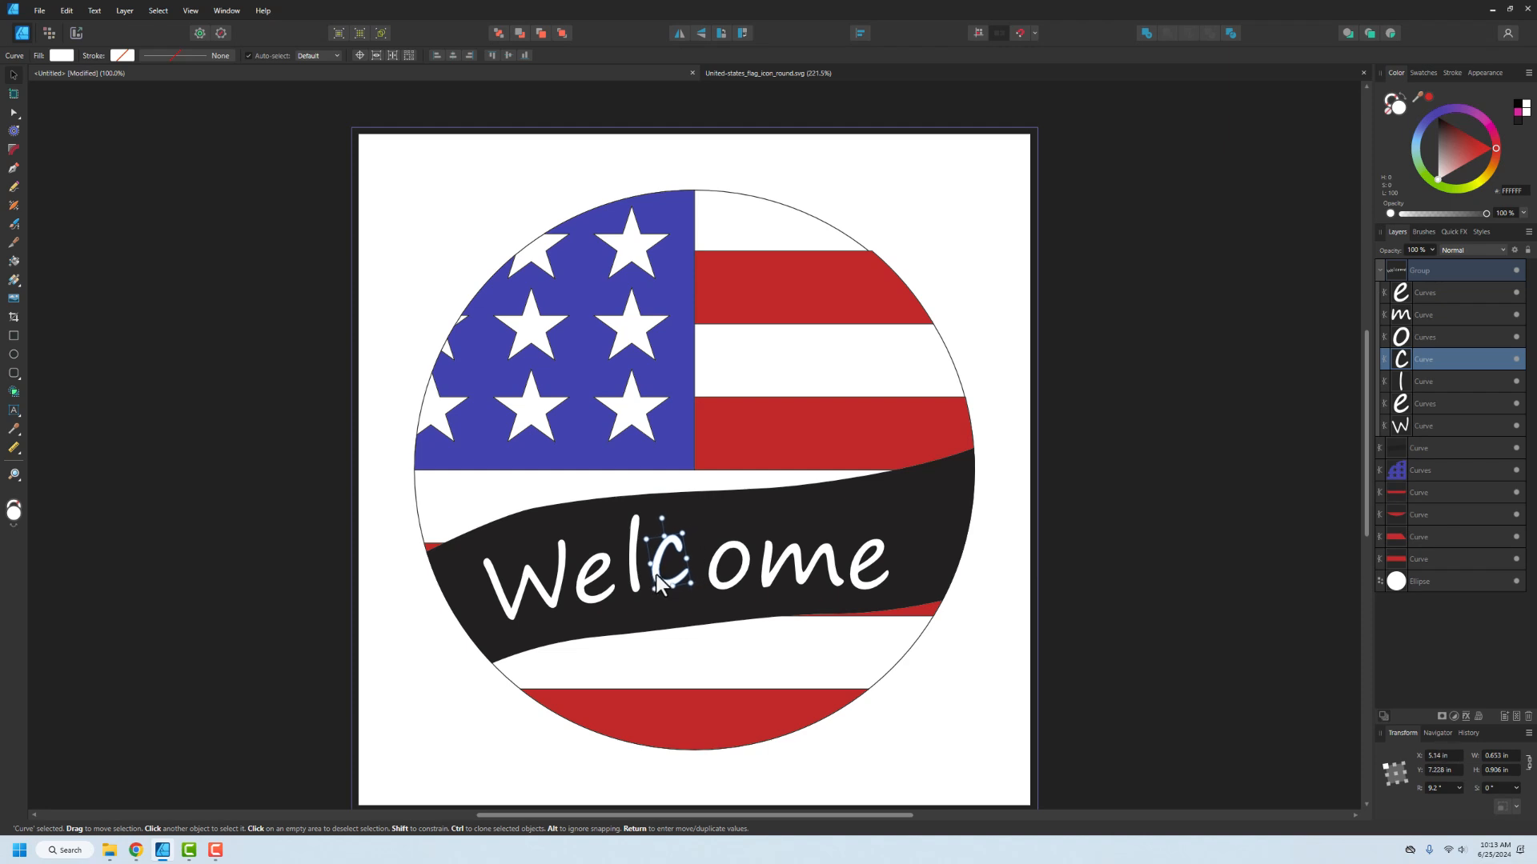
{"action": "left_click", "coordinate": [717, 575]}
{"action": "left_click_drag", "start_coordinate": [717, 576], "coordinate": [766, 547]}
{"action": "left_click", "coordinate": [769, 567]}
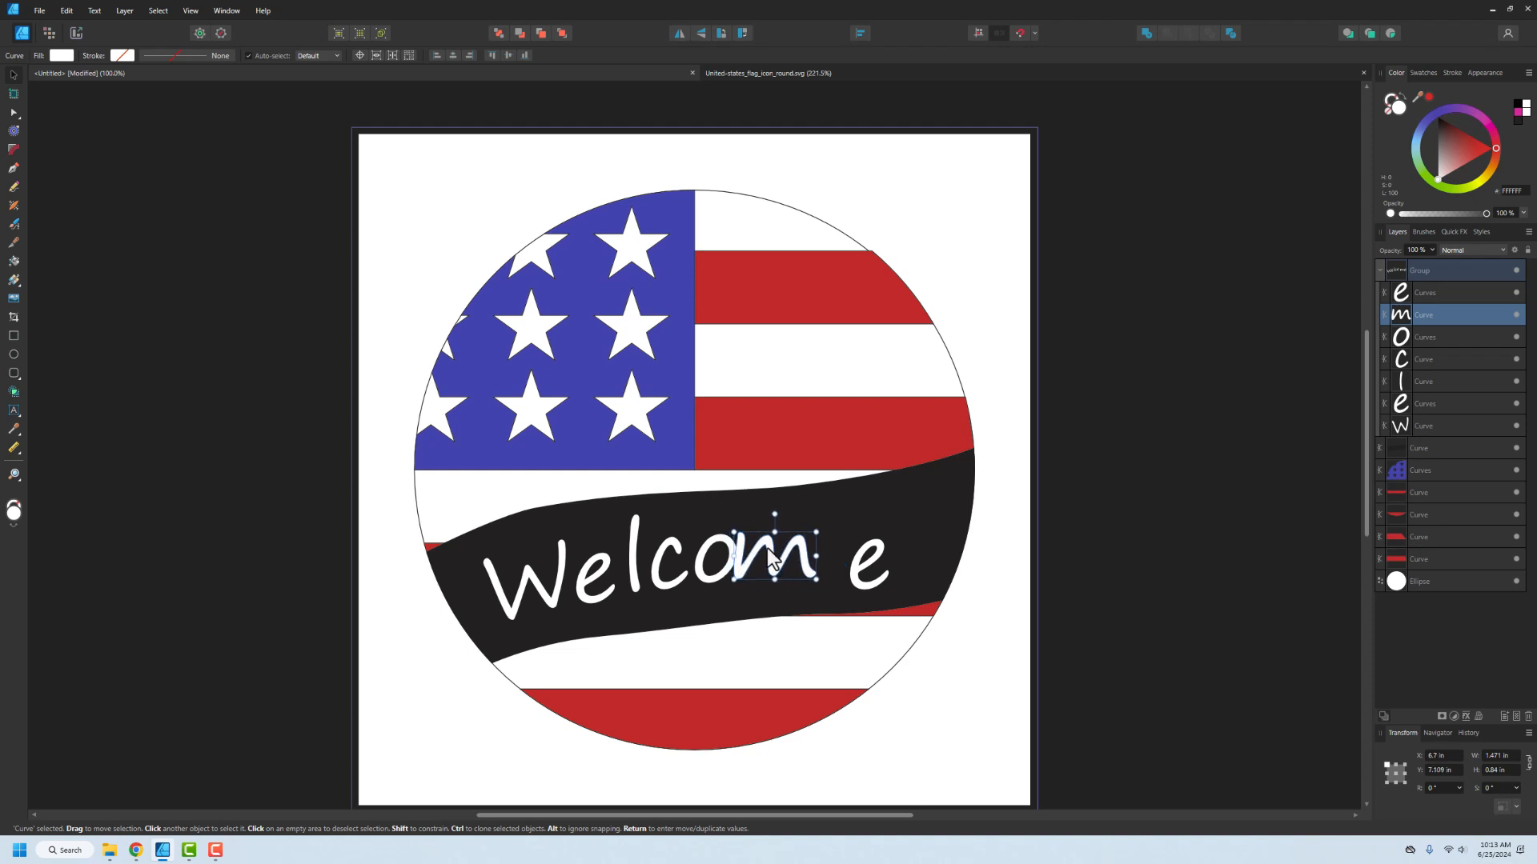
{"action": "left_click", "coordinate": [857, 570]}
{"action": "left_click_drag", "start_coordinate": [857, 570], "coordinate": [816, 561]}
{"action": "left_click", "coordinate": [679, 576]}
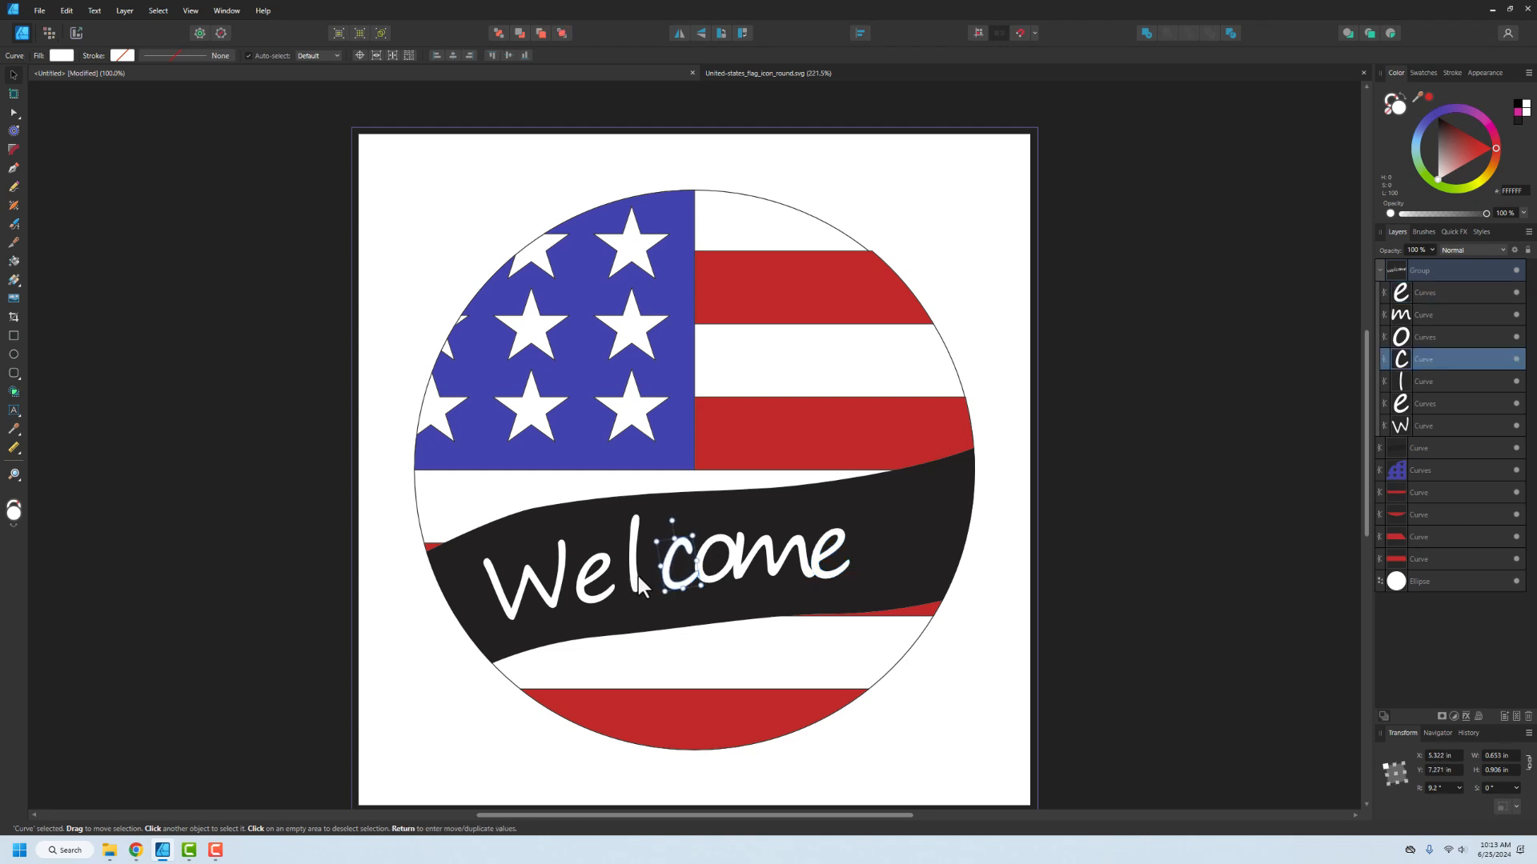
{"action": "left_click", "coordinate": [638, 576]}
{"action": "left_click_drag", "start_coordinate": [644, 574], "coordinate": [665, 575]}
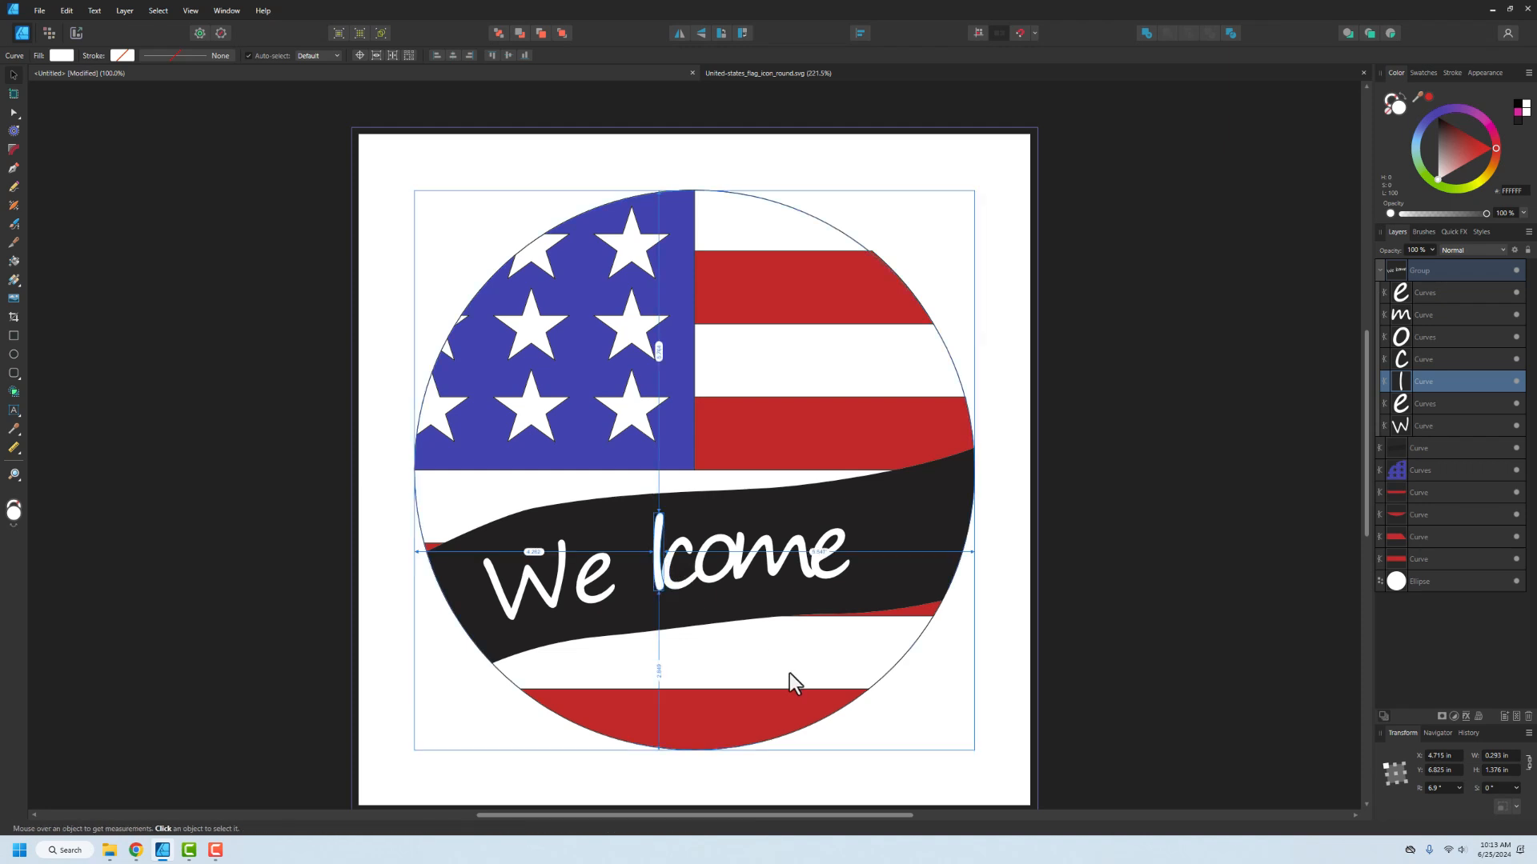
{"action": "key", "text": "ctrl+z"}
{"action": "key", "text": "ctrl+z"}
{"action": "key", "text": "ctrl+z"}
{"action": "key", "text": "ctrl+z"}
{"action": "key", "text": "ctrl+z"}
{"action": "key", "text": "ctrl+z"}
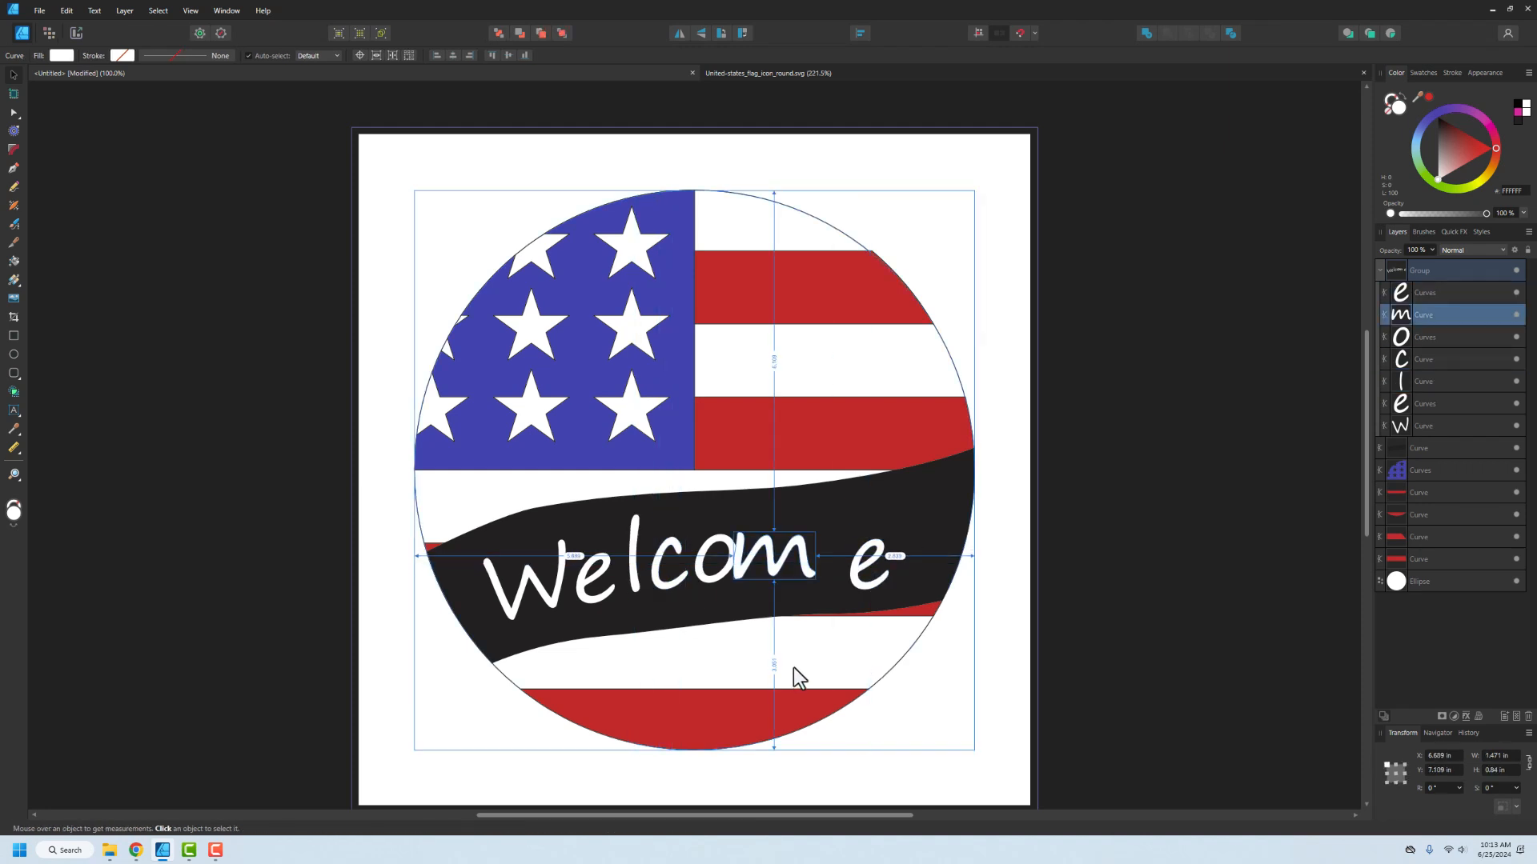
{"action": "key", "text": "ctrl+shift+z"}
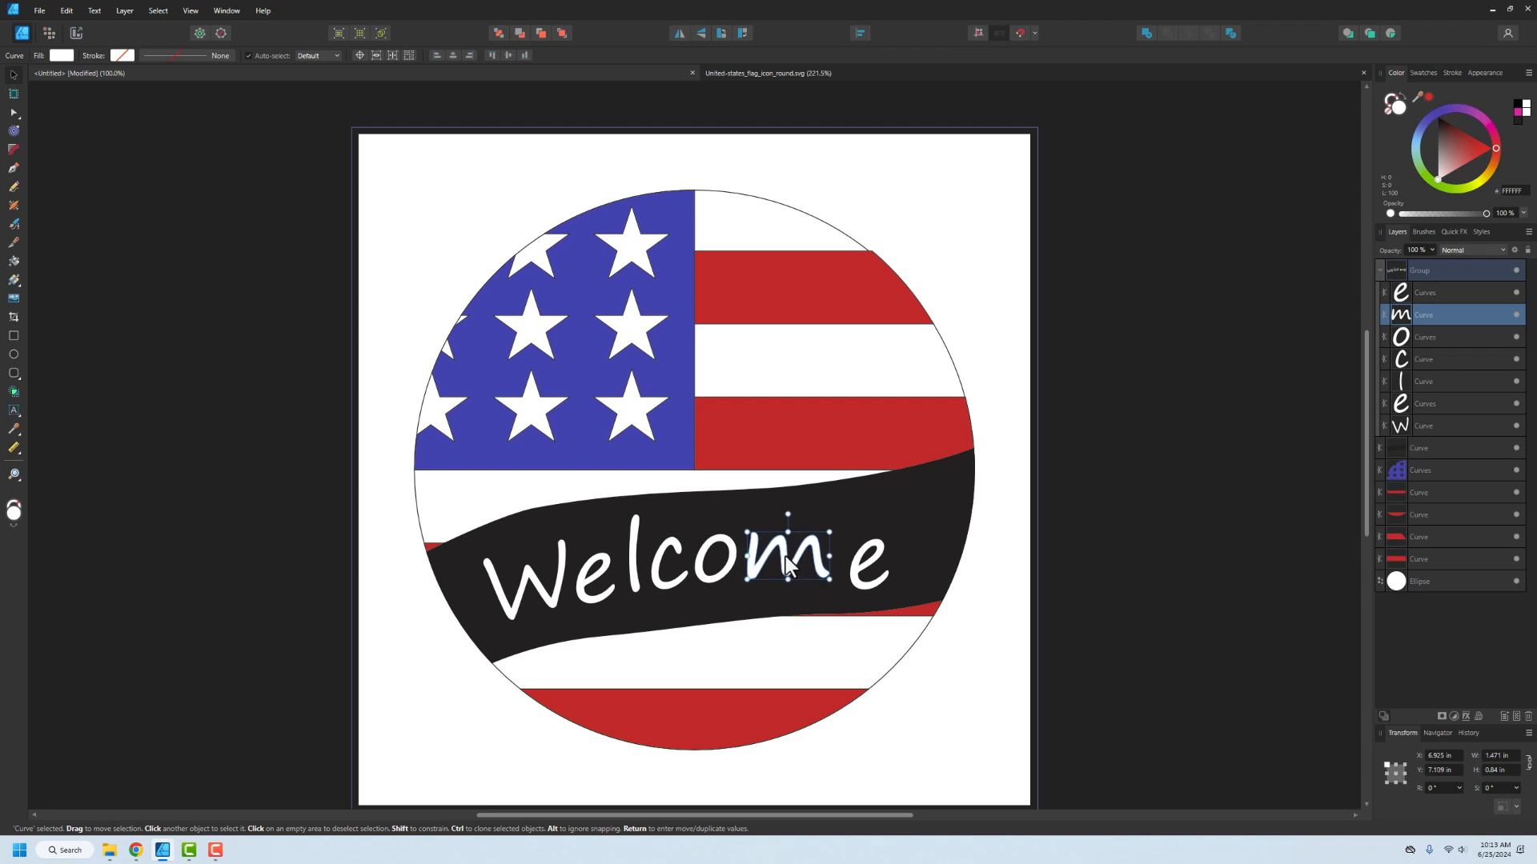
- Tilt the letter m by about 5.7° and move the final e up beside it
{"action": "left_click_drag", "start_coordinate": [787, 514], "coordinate": [794, 509]}
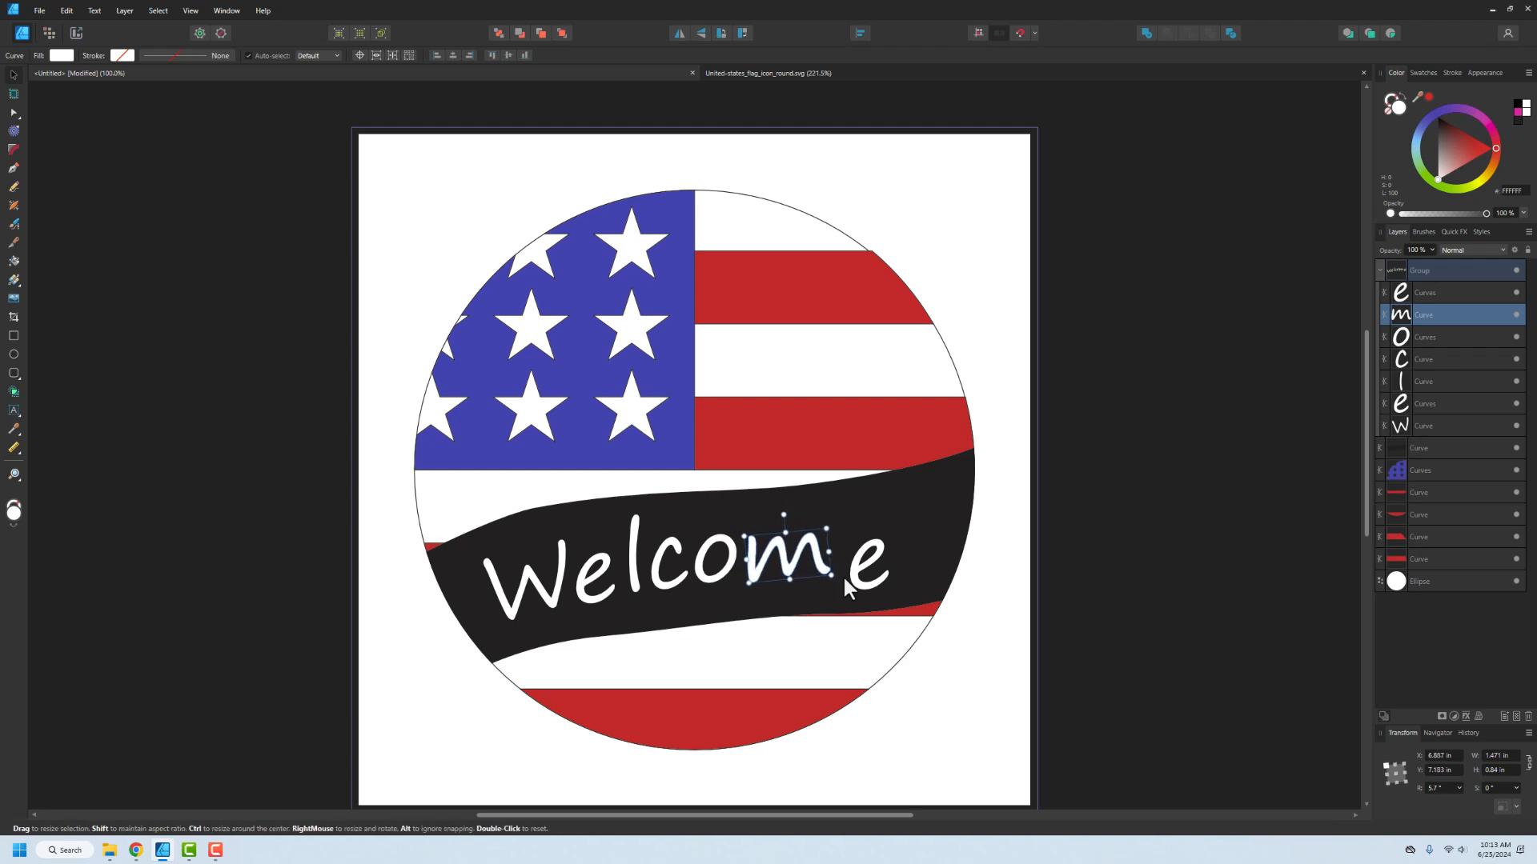
{"action": "left_click_drag", "start_coordinate": [866, 584], "coordinate": [839, 564]}
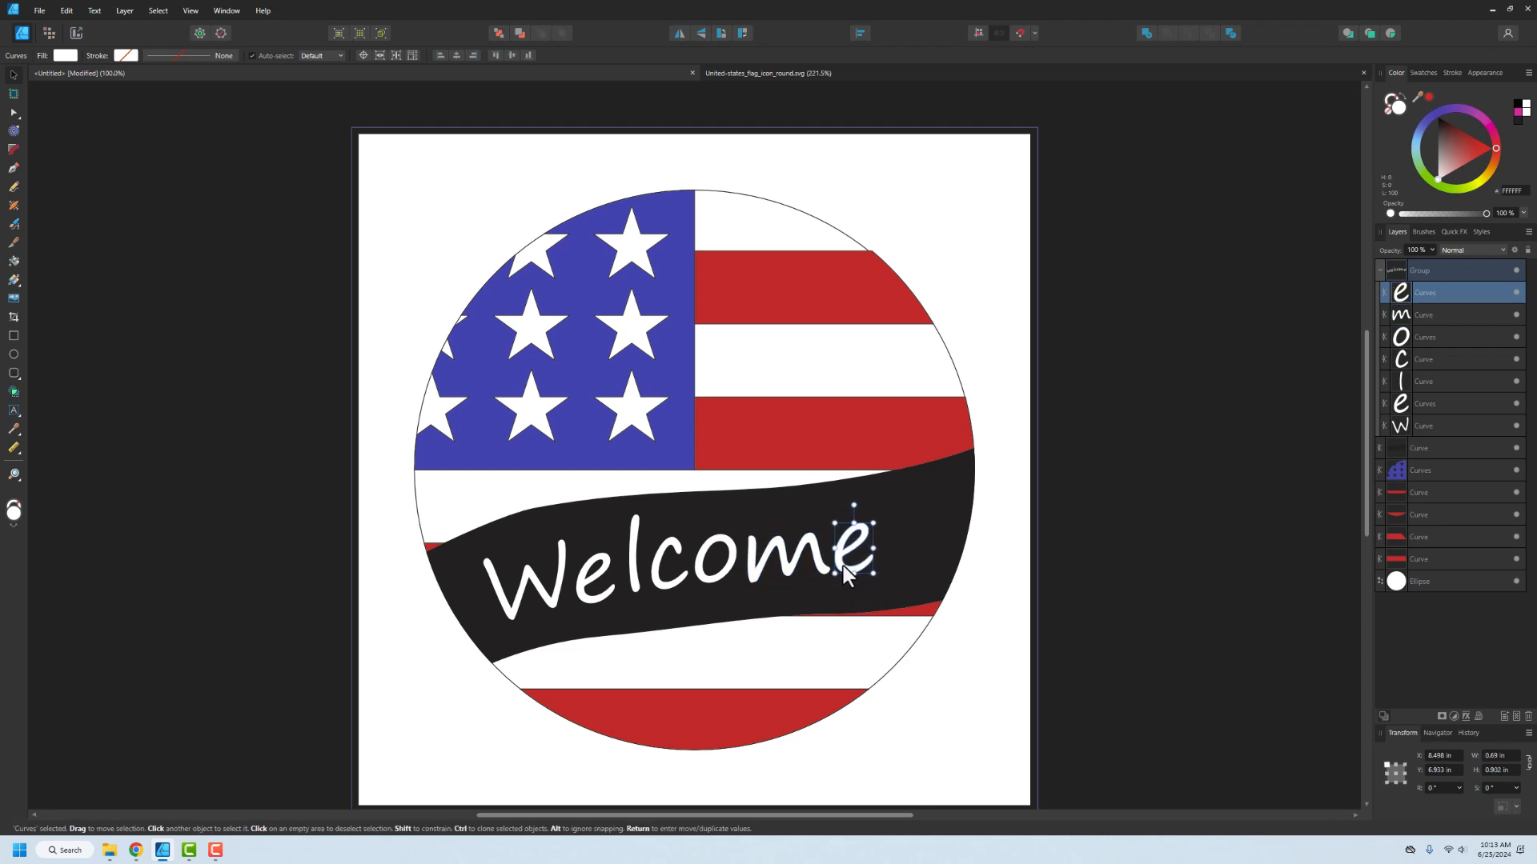
{"action": "left_click", "coordinate": [1117, 535]}
- Move the whole Welcome letter group slightly across to center it on the black band
{"action": "left_click", "coordinate": [1423, 270]}
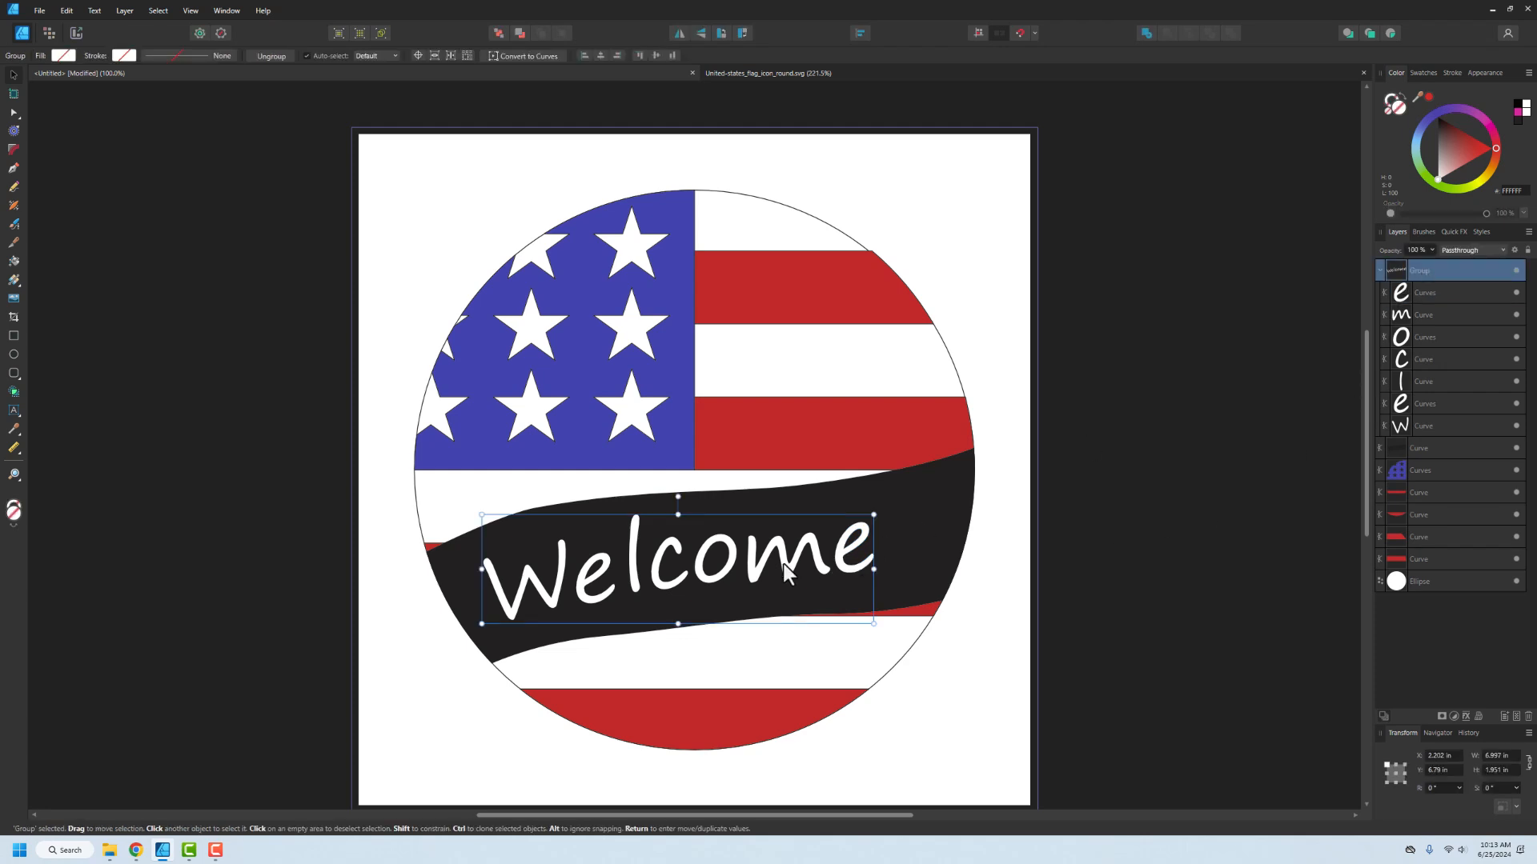
{"action": "left_click_drag", "start_coordinate": [714, 562], "coordinate": [746, 559]}
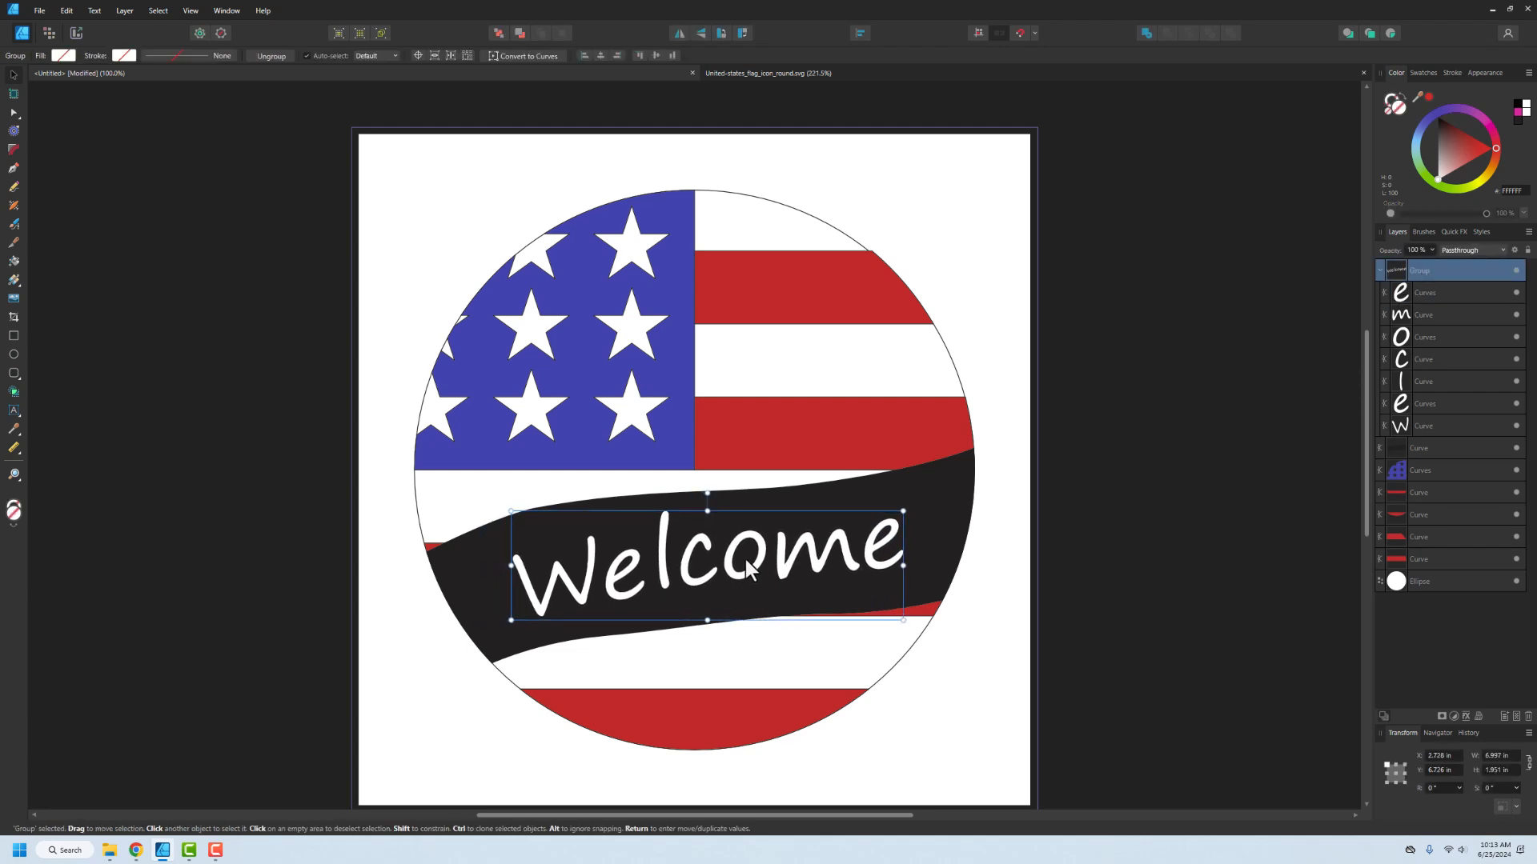
{"action": "left_click", "coordinate": [1178, 475]}
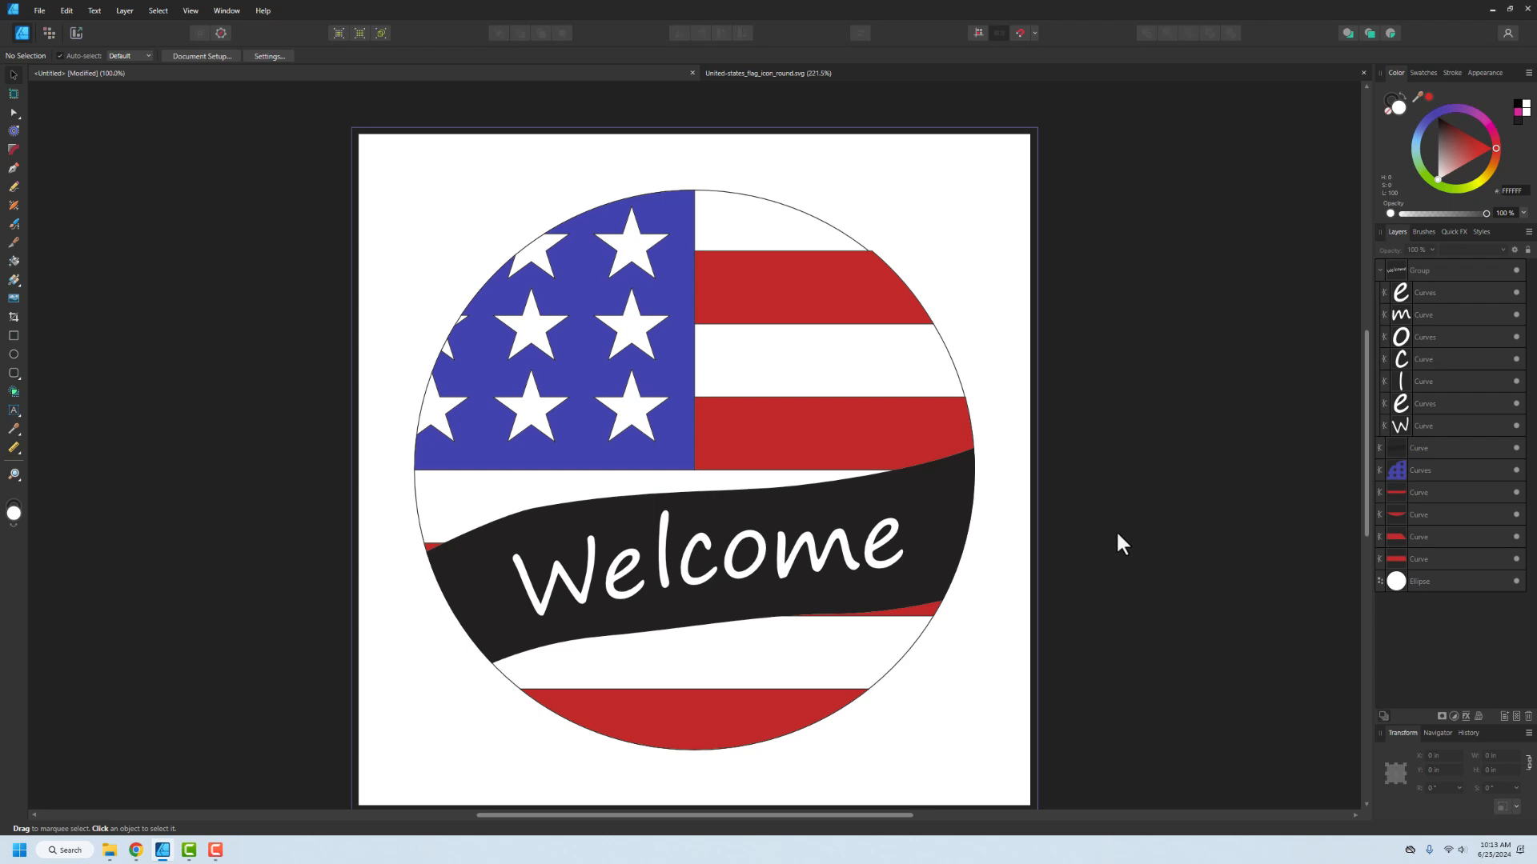
- Collapse the Welcome group, give it a black 0.2 pt stroke, and check the black band's stroke settings
{"action": "left_click", "coordinate": [1380, 270]}
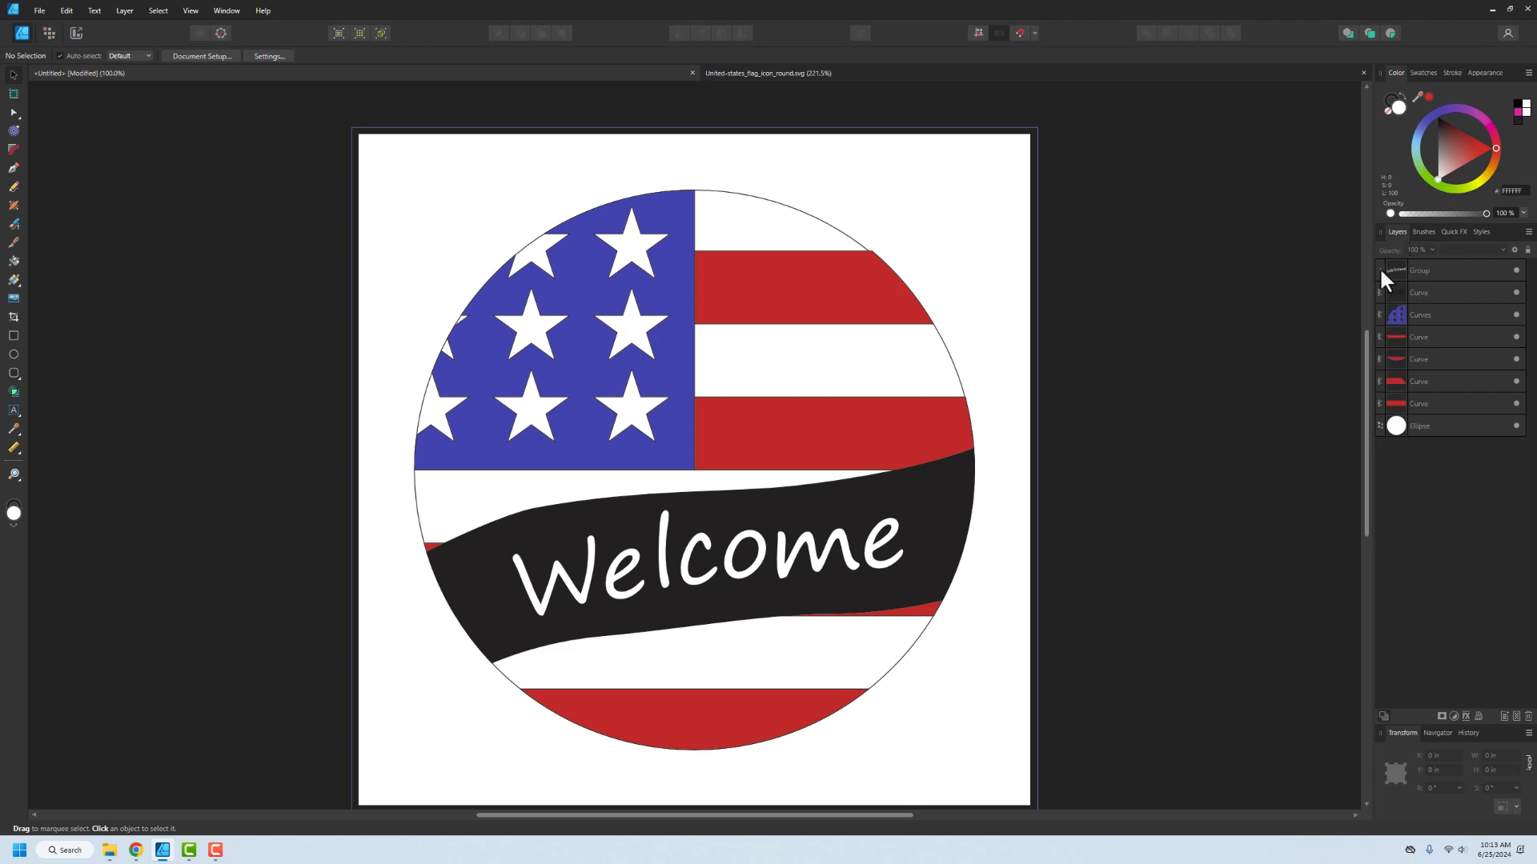
{"action": "left_click", "coordinate": [1410, 270]}
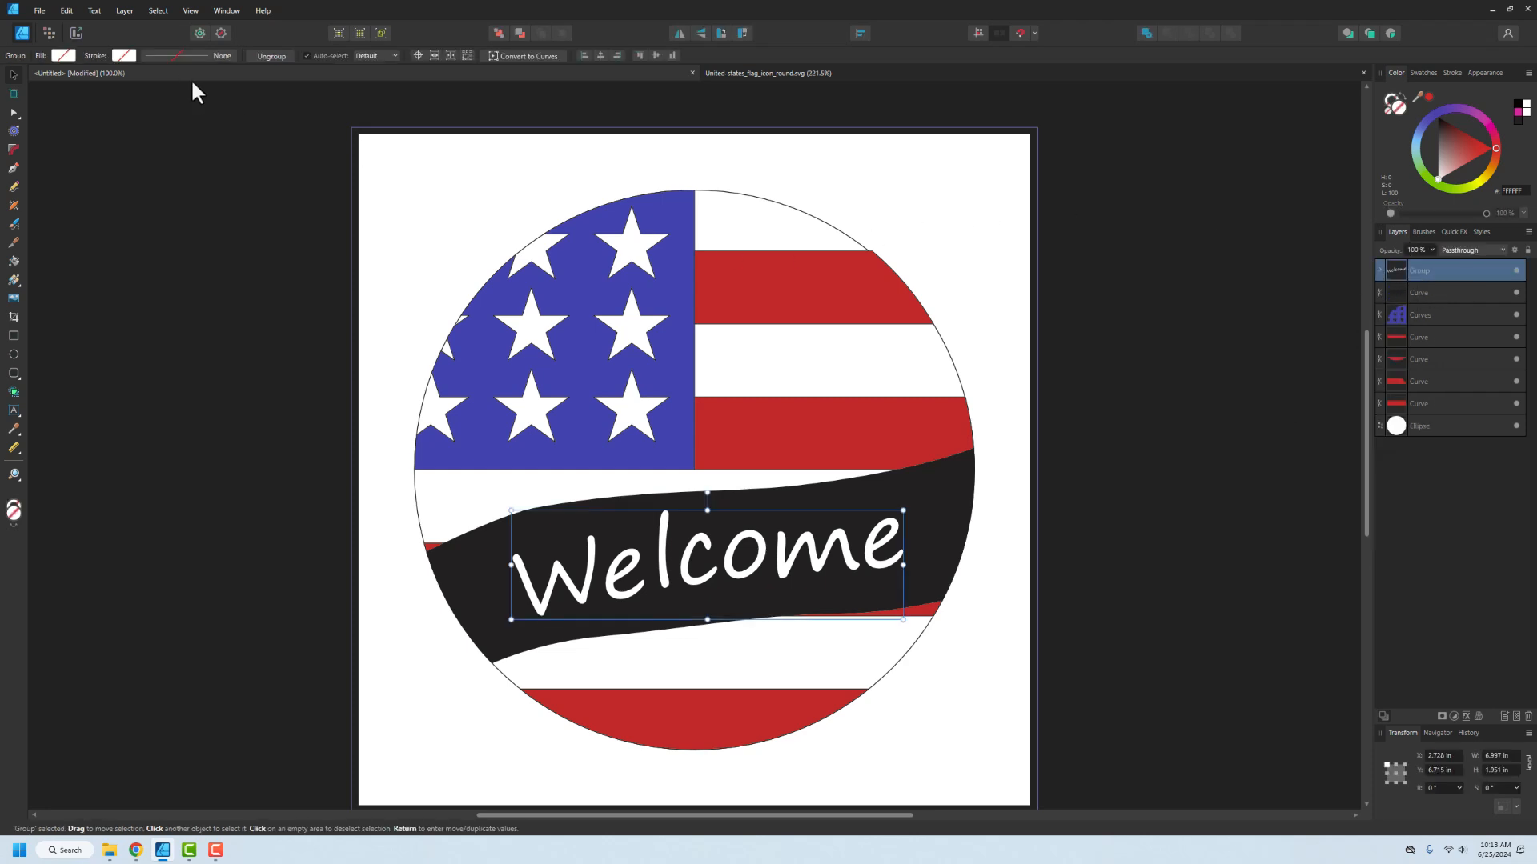
{"action": "left_click", "coordinate": [122, 55]}
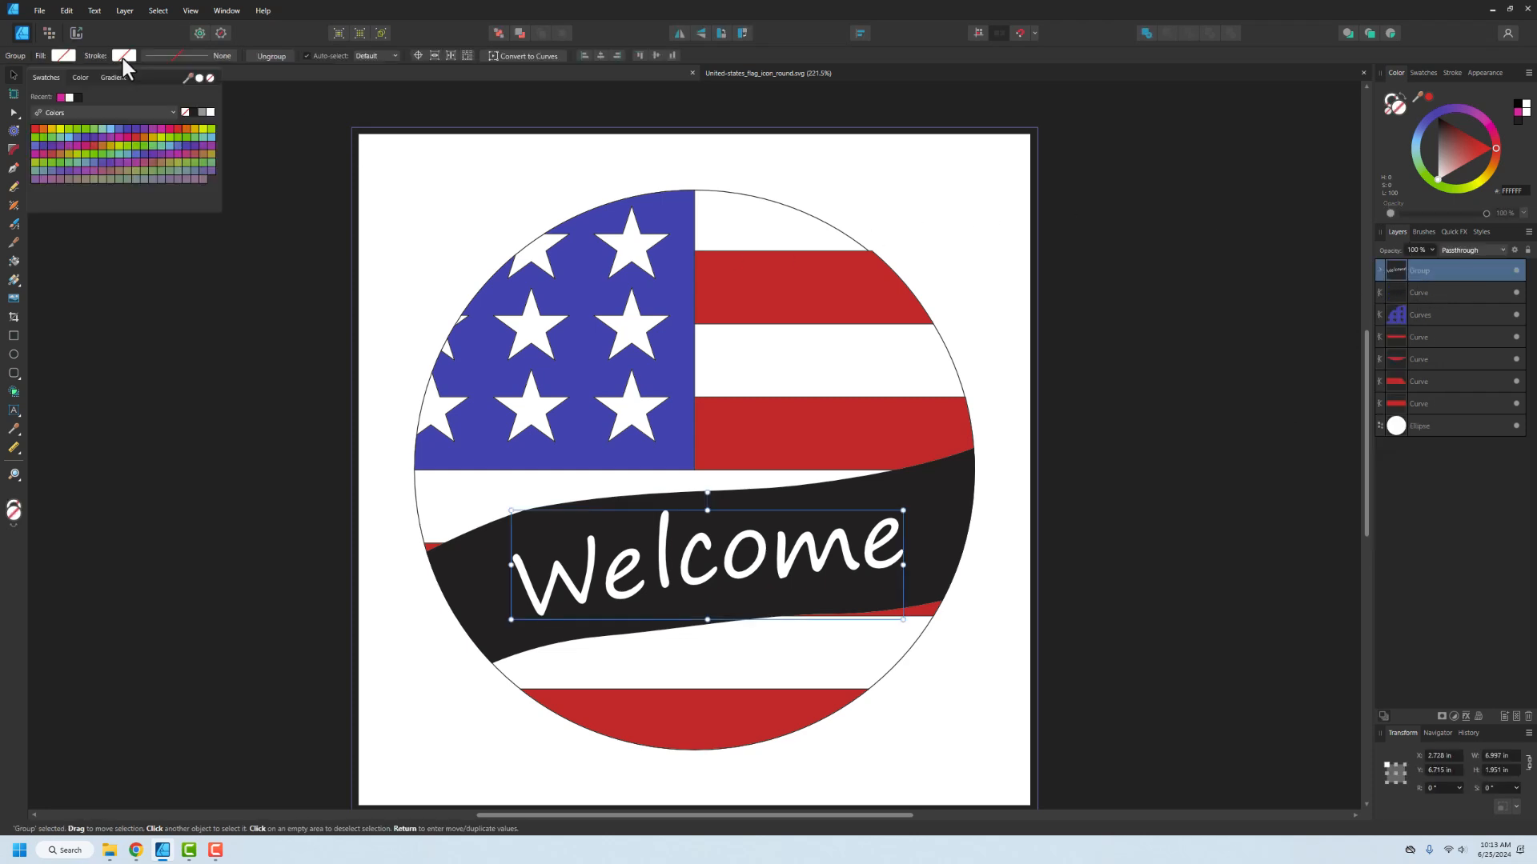
{"action": "left_click", "coordinate": [191, 113]}
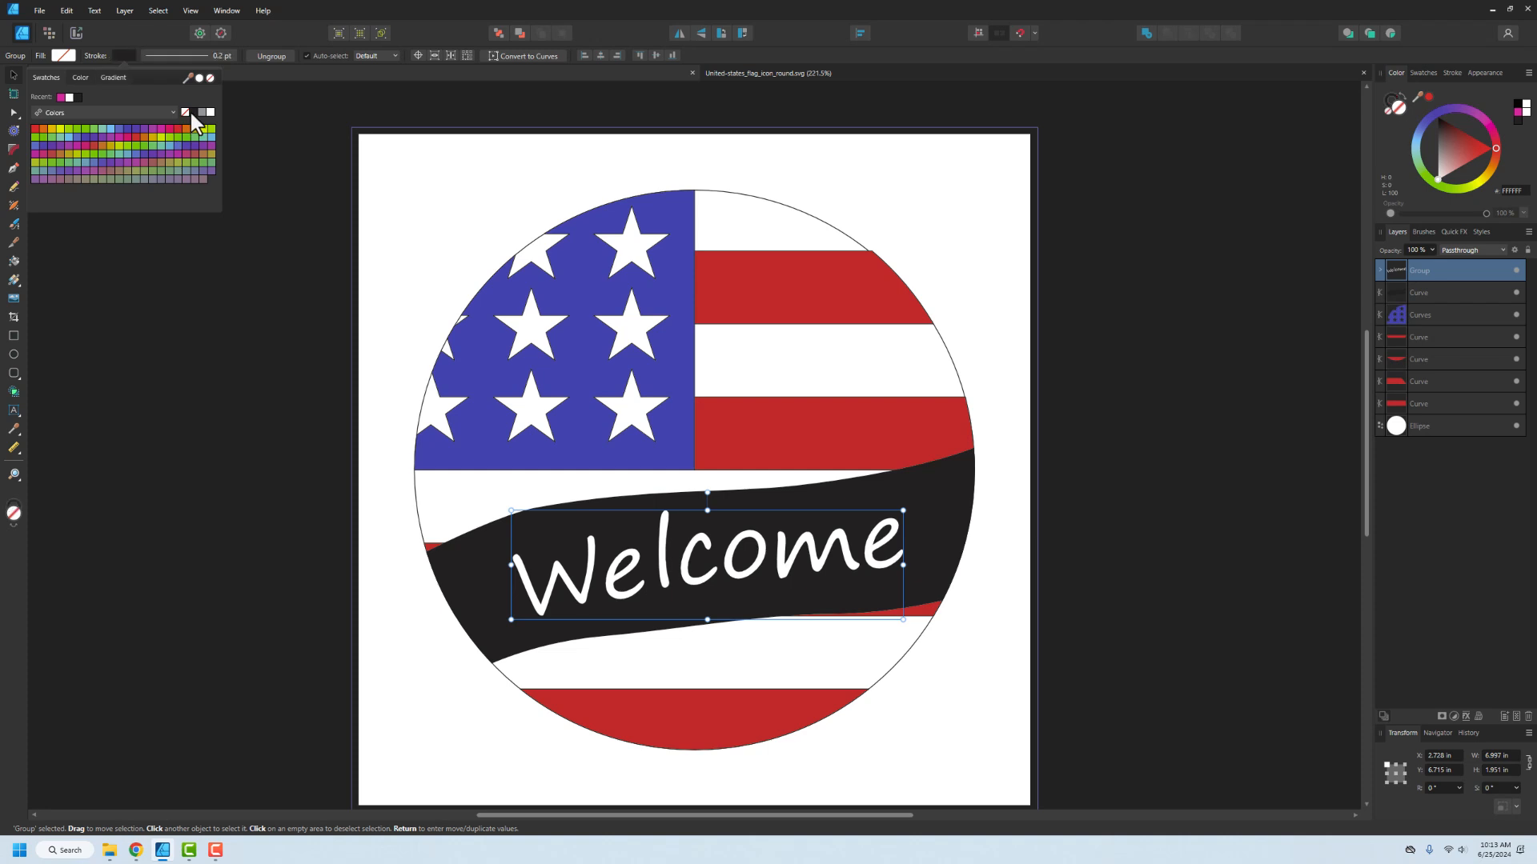
{"action": "left_click", "coordinate": [198, 53]}
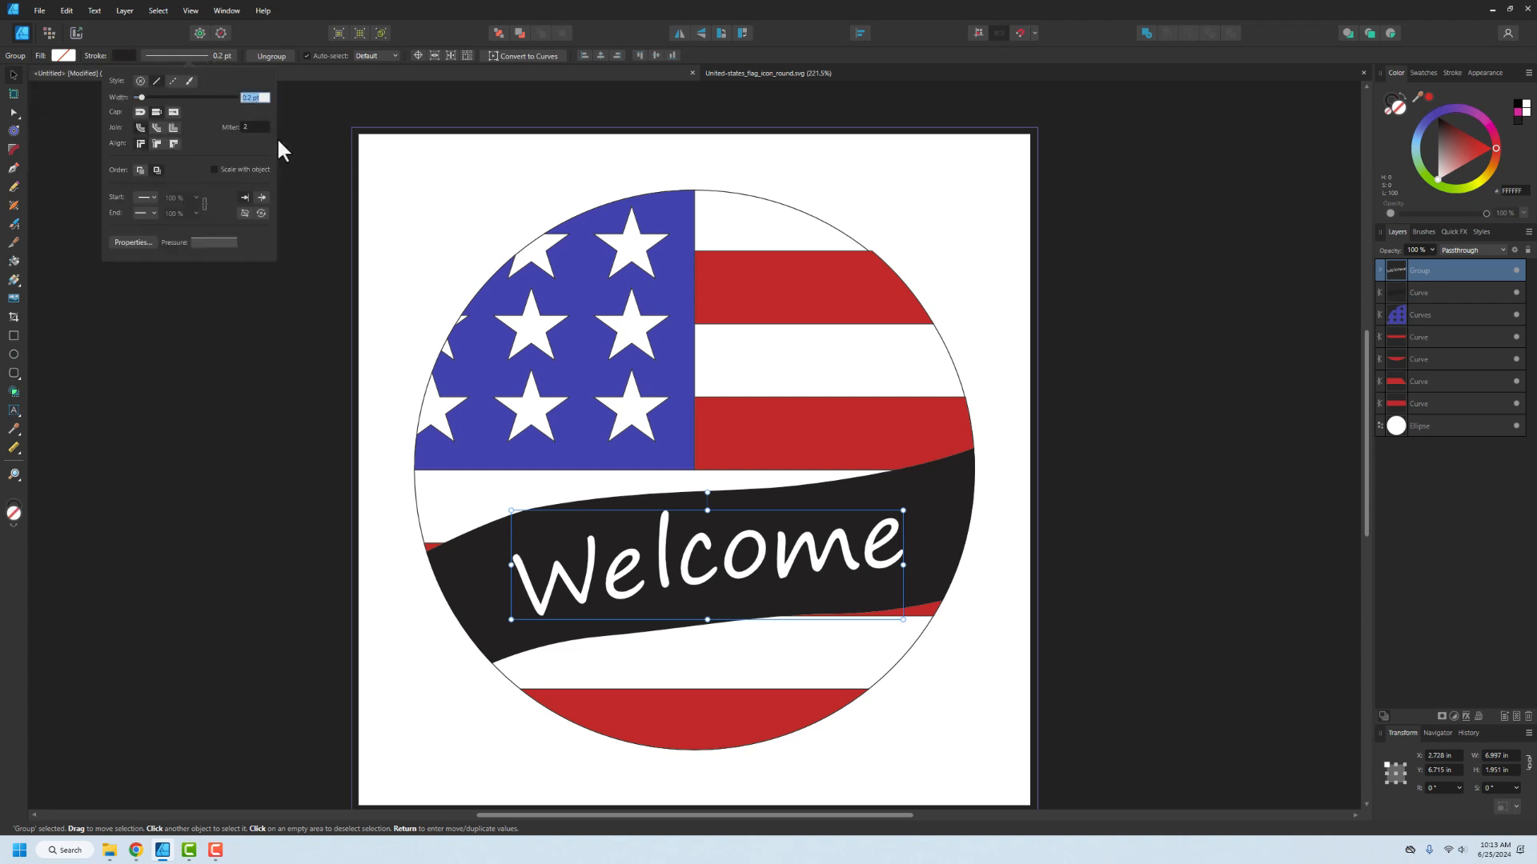
{"action": "left_click", "coordinate": [155, 357]}
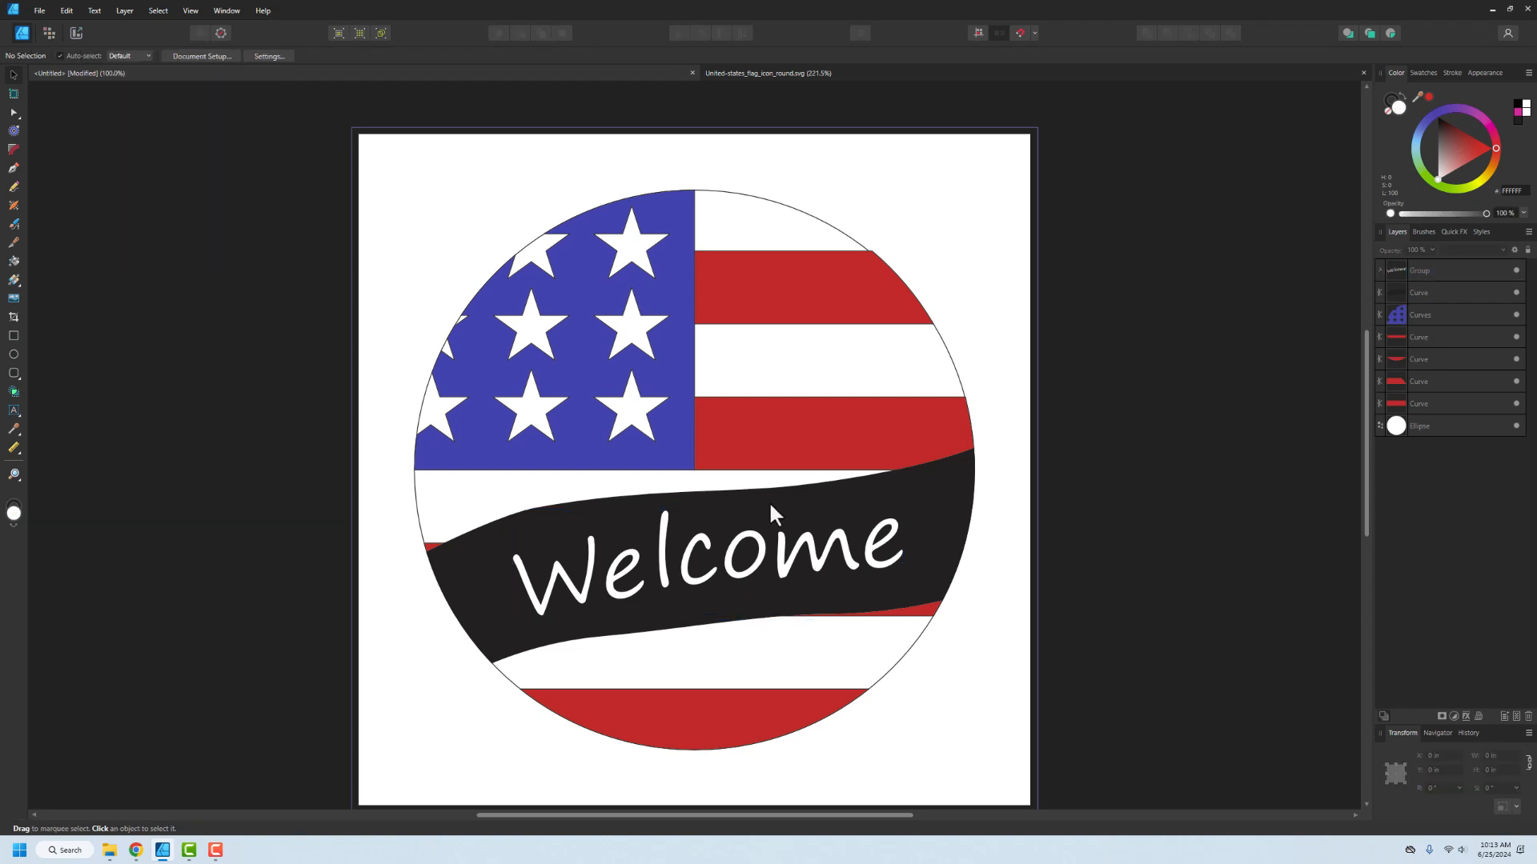
{"action": "left_click", "coordinate": [1423, 292]}
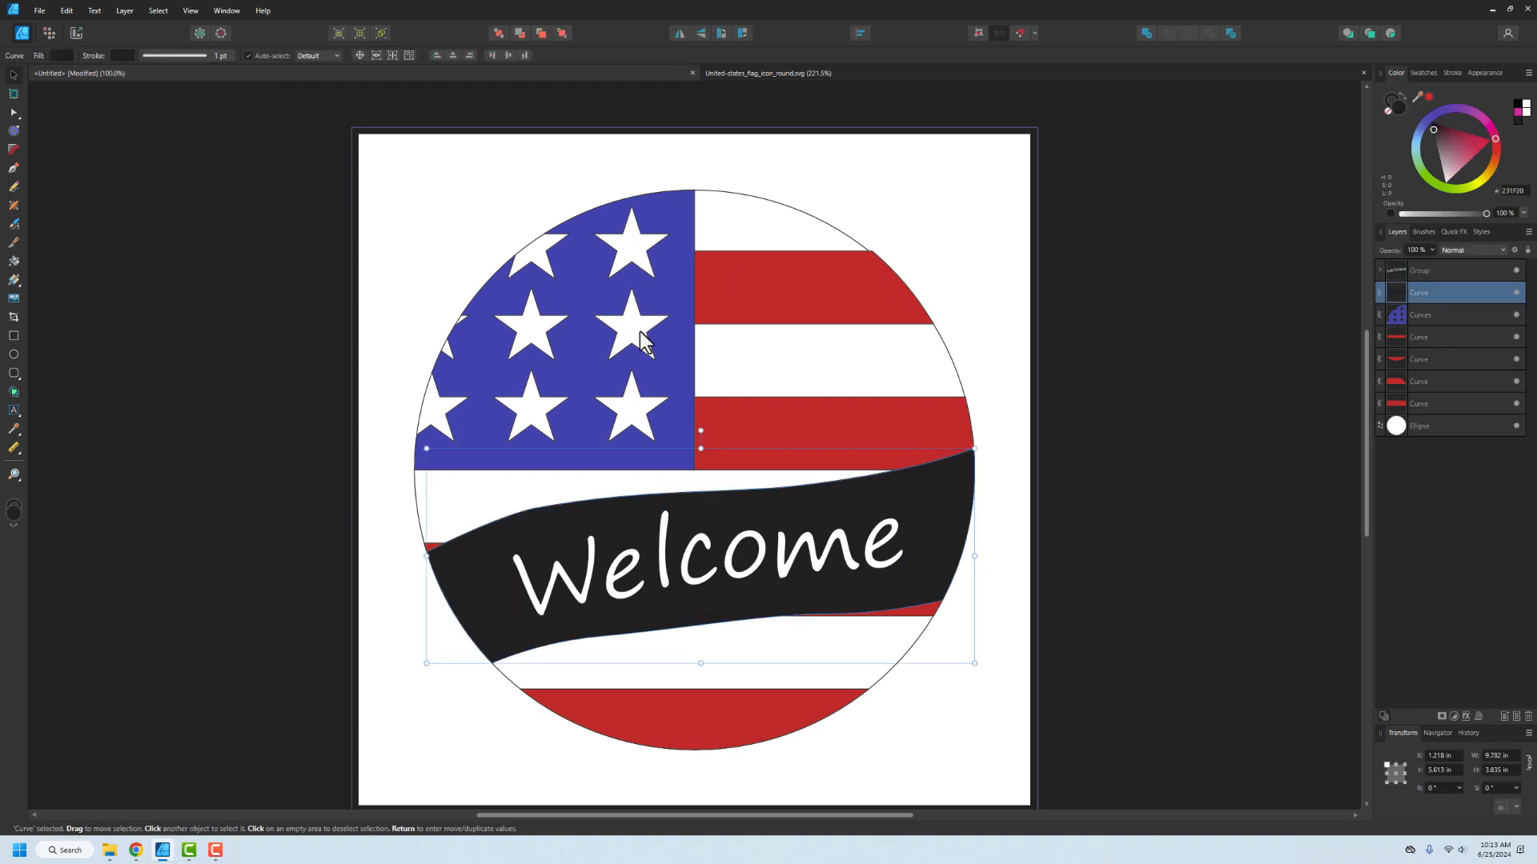
{"action": "left_click", "coordinate": [164, 379]}
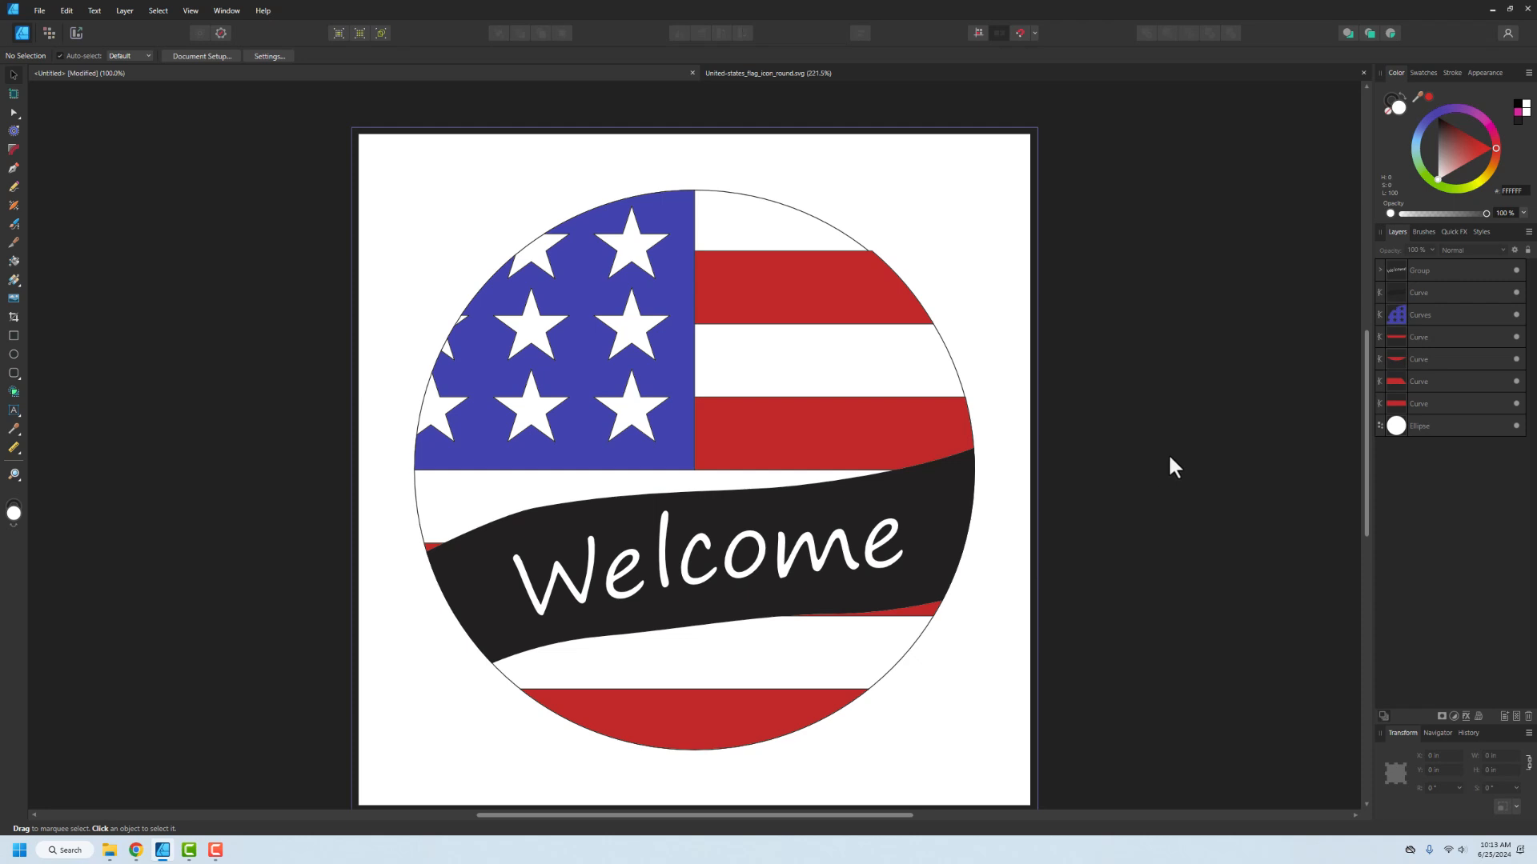
- Hide the Welcome group, the black band, the blue star field and all red stripes, leaving only the white ellipse shown
{"action": "left_click", "coordinate": [1516, 270]}
{"action": "left_click", "coordinate": [1516, 292]}
{"action": "left_click", "coordinate": [1516, 315]}
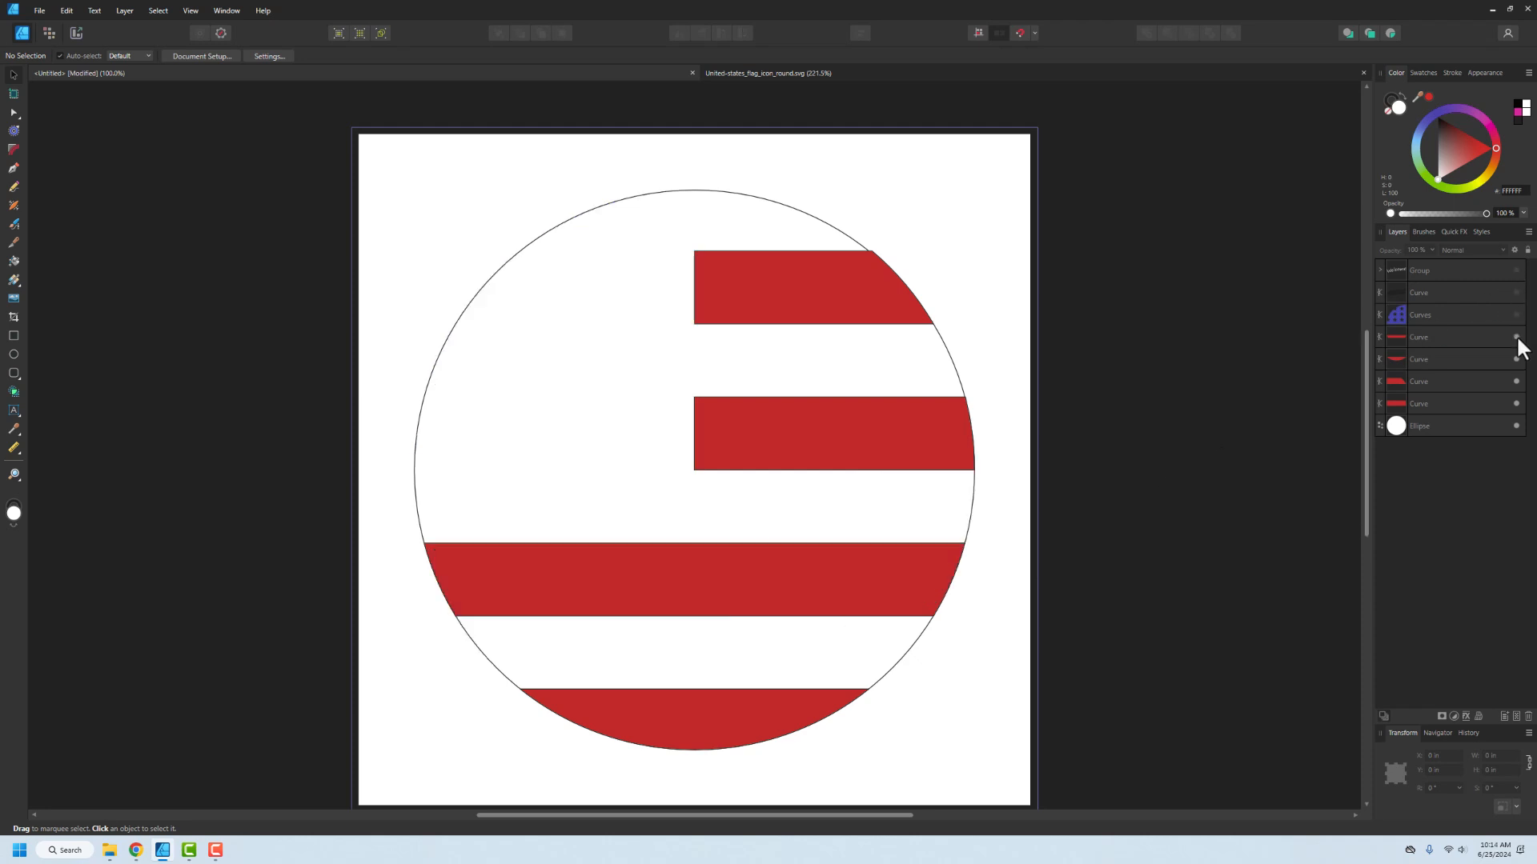
{"action": "left_click", "coordinate": [1516, 337]}
{"action": "left_click", "coordinate": [1516, 360]}
{"action": "left_click", "coordinate": [1516, 381]}
{"action": "left_click", "coordinate": [1514, 403]}
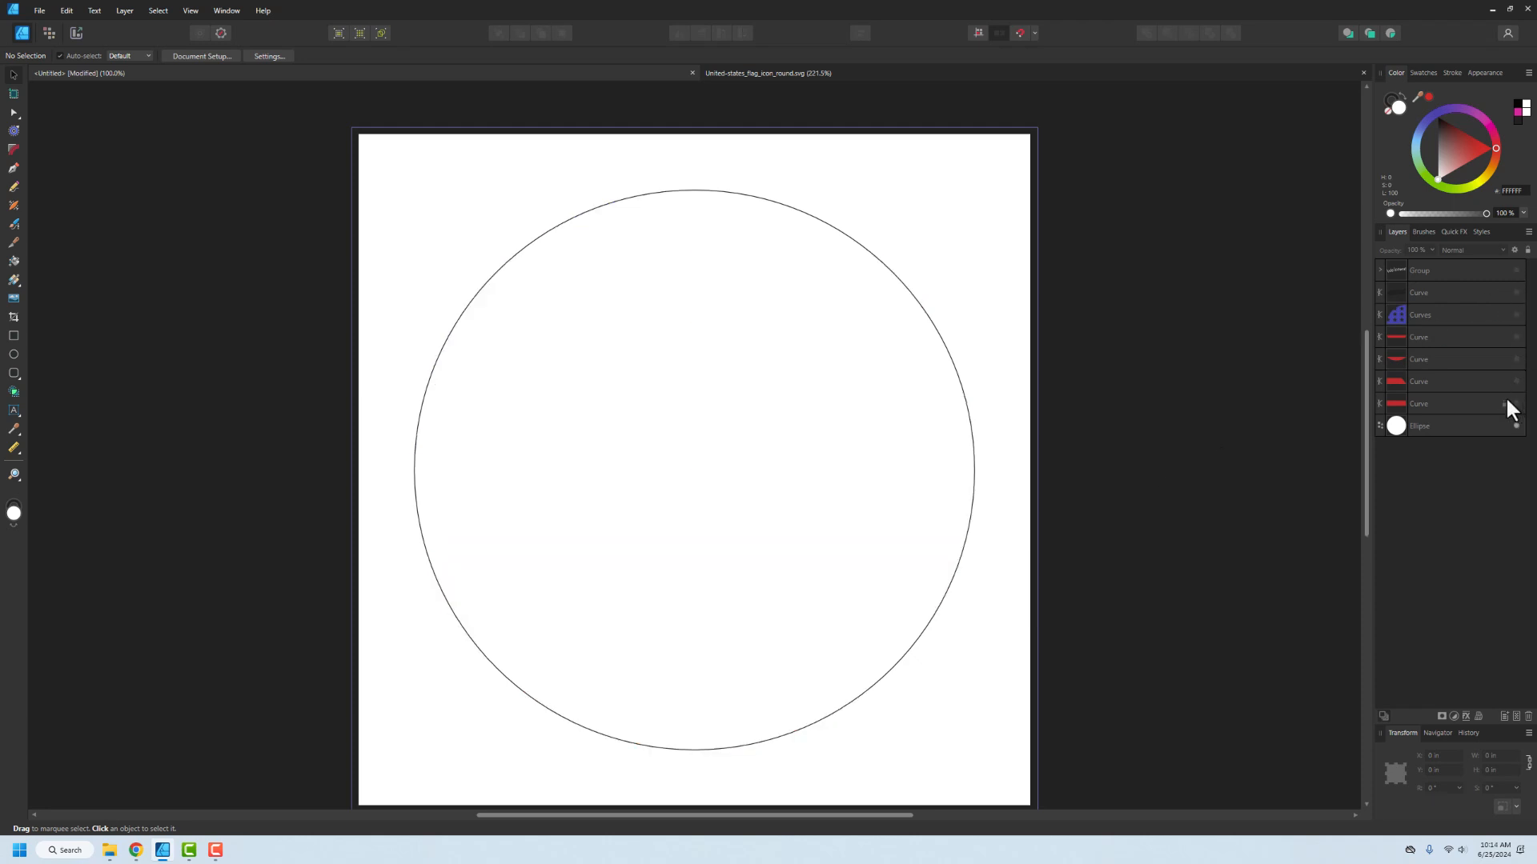
- Export the visible white ellipse as an SVG file named flag_base
{"action": "left_click", "coordinate": [39, 11]}
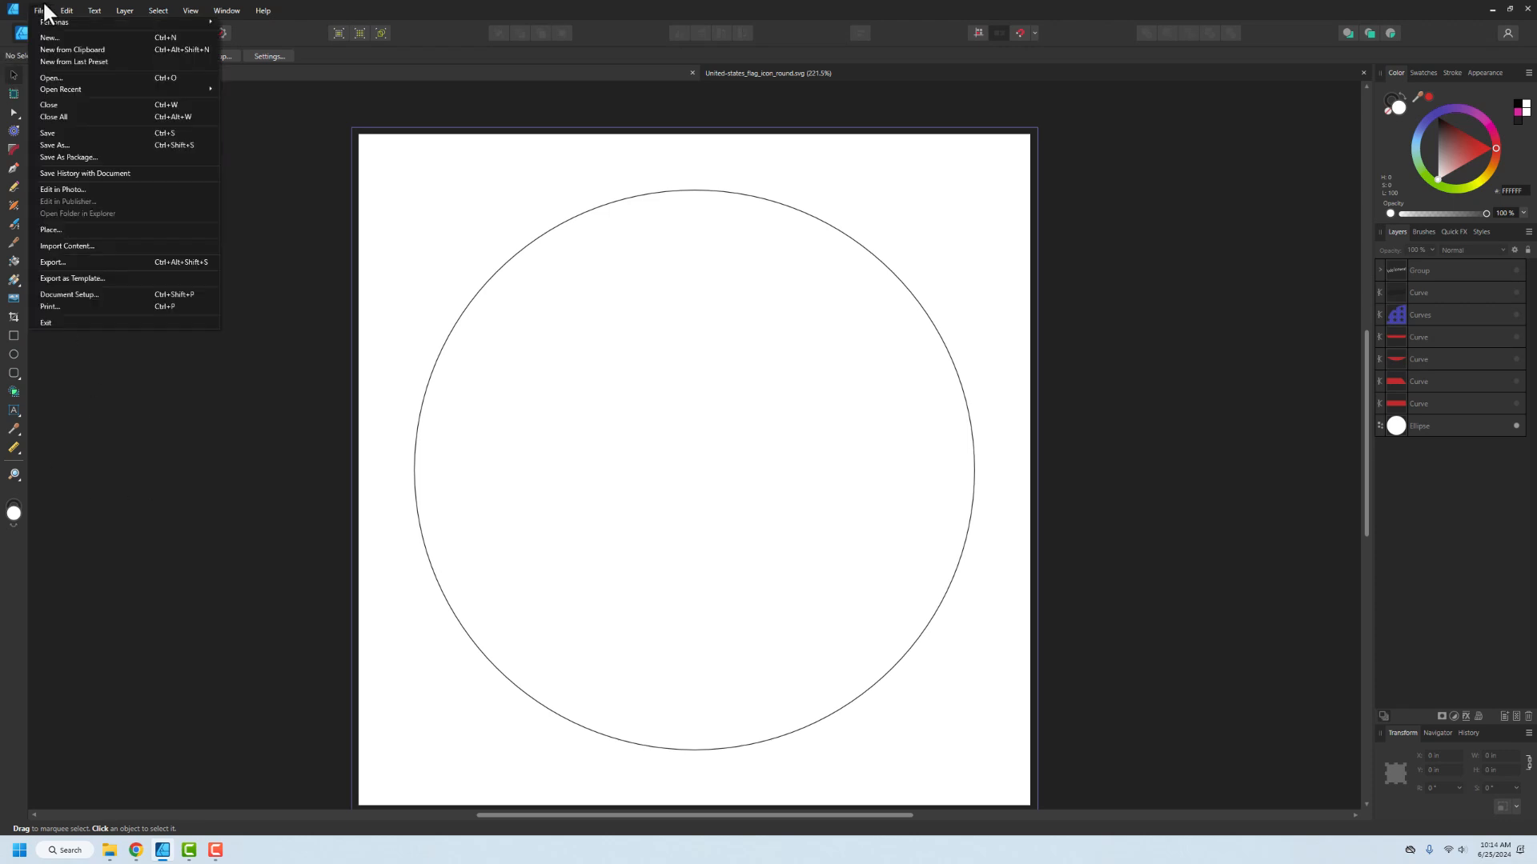
{"action": "left_click", "coordinate": [52, 262]}
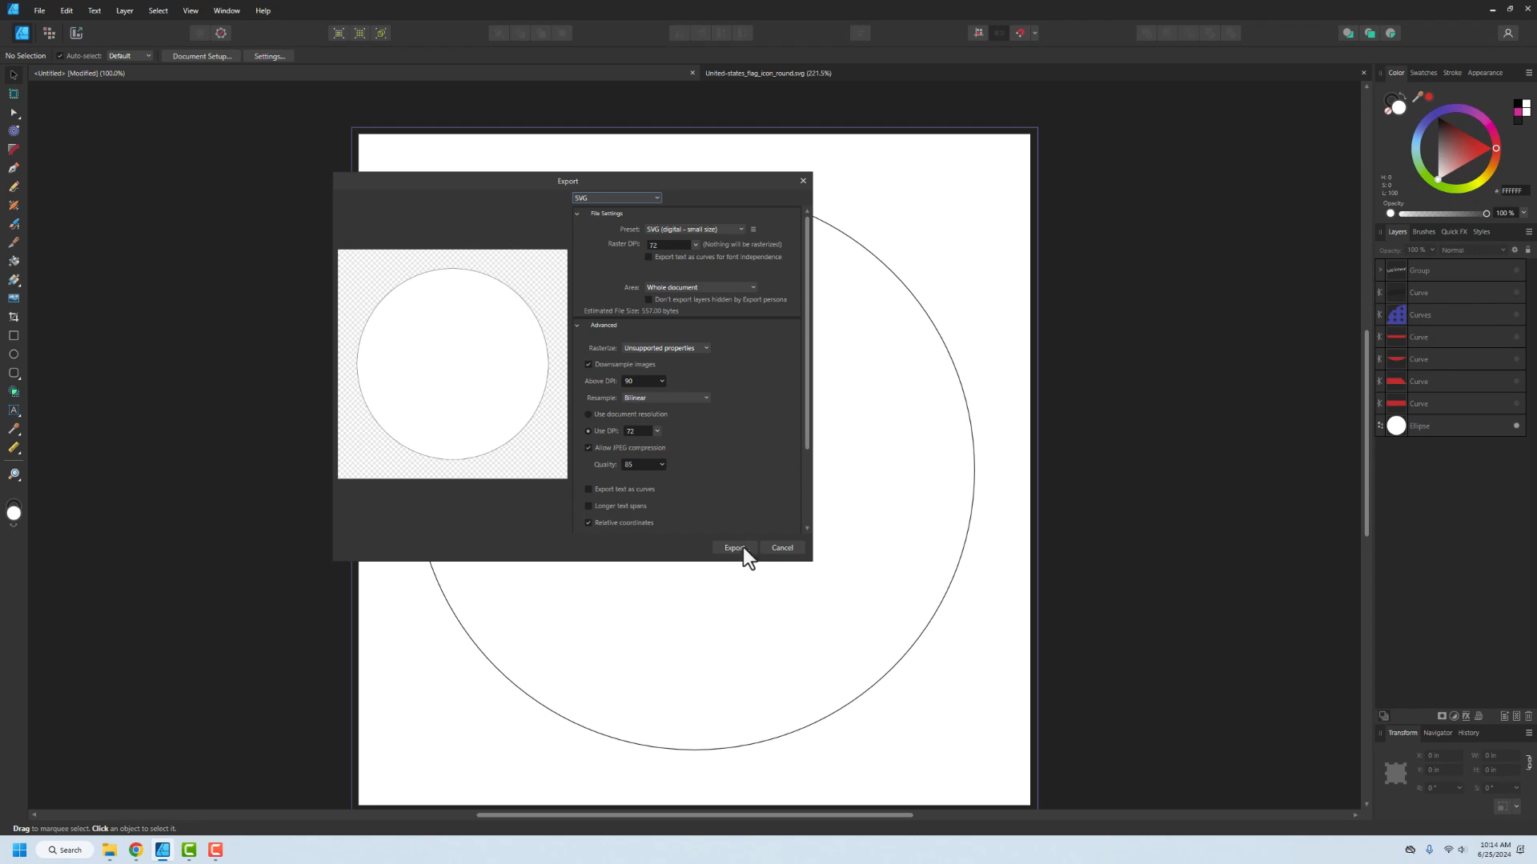
{"action": "left_click", "coordinate": [741, 548]}
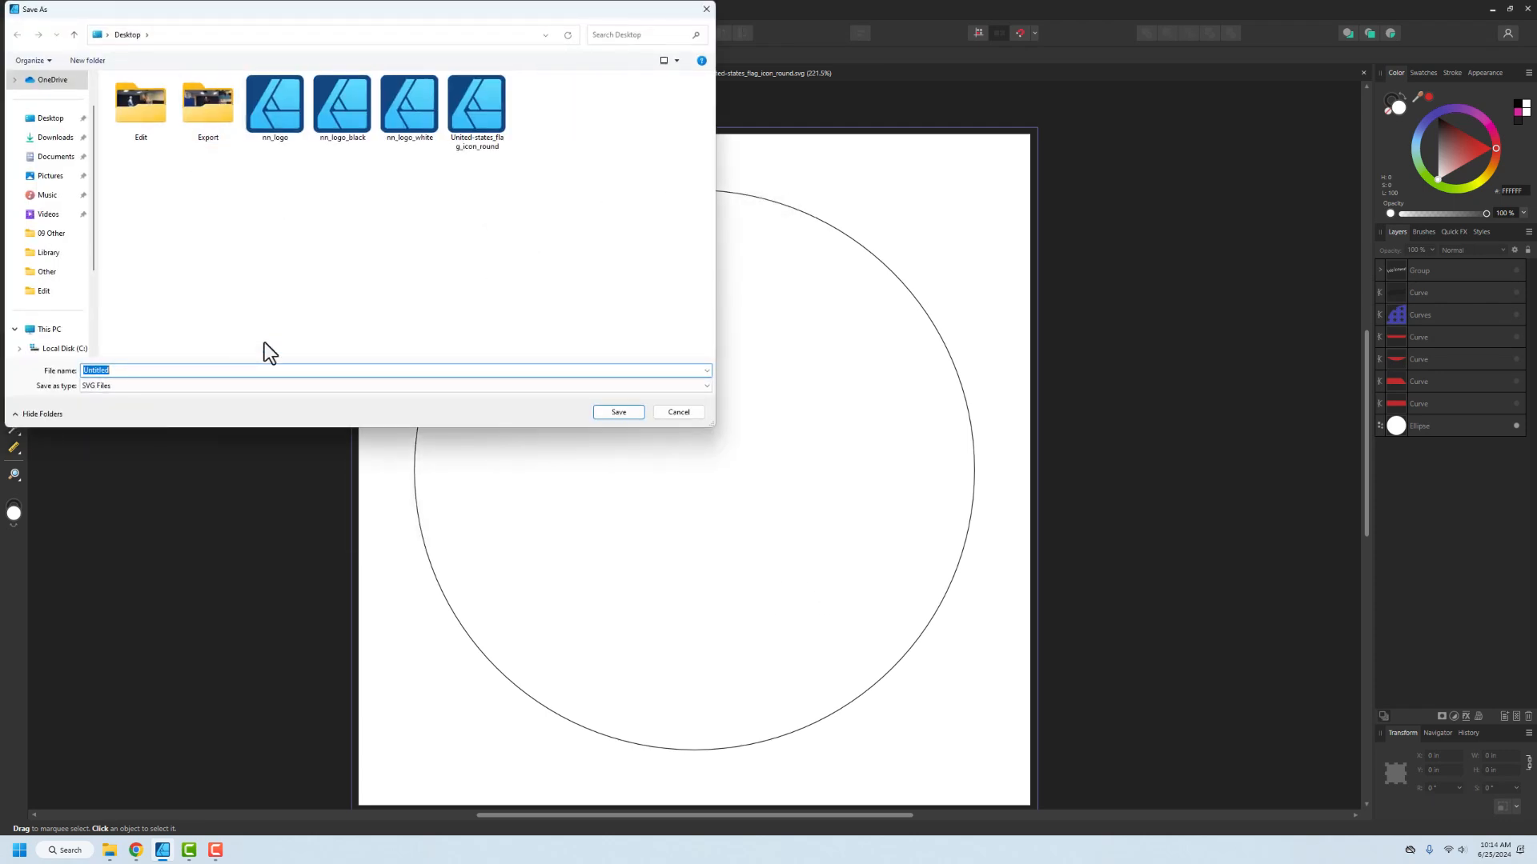
{"action": "type", "text": "flag_base"}
{"action": "left_click", "coordinate": [618, 413]}
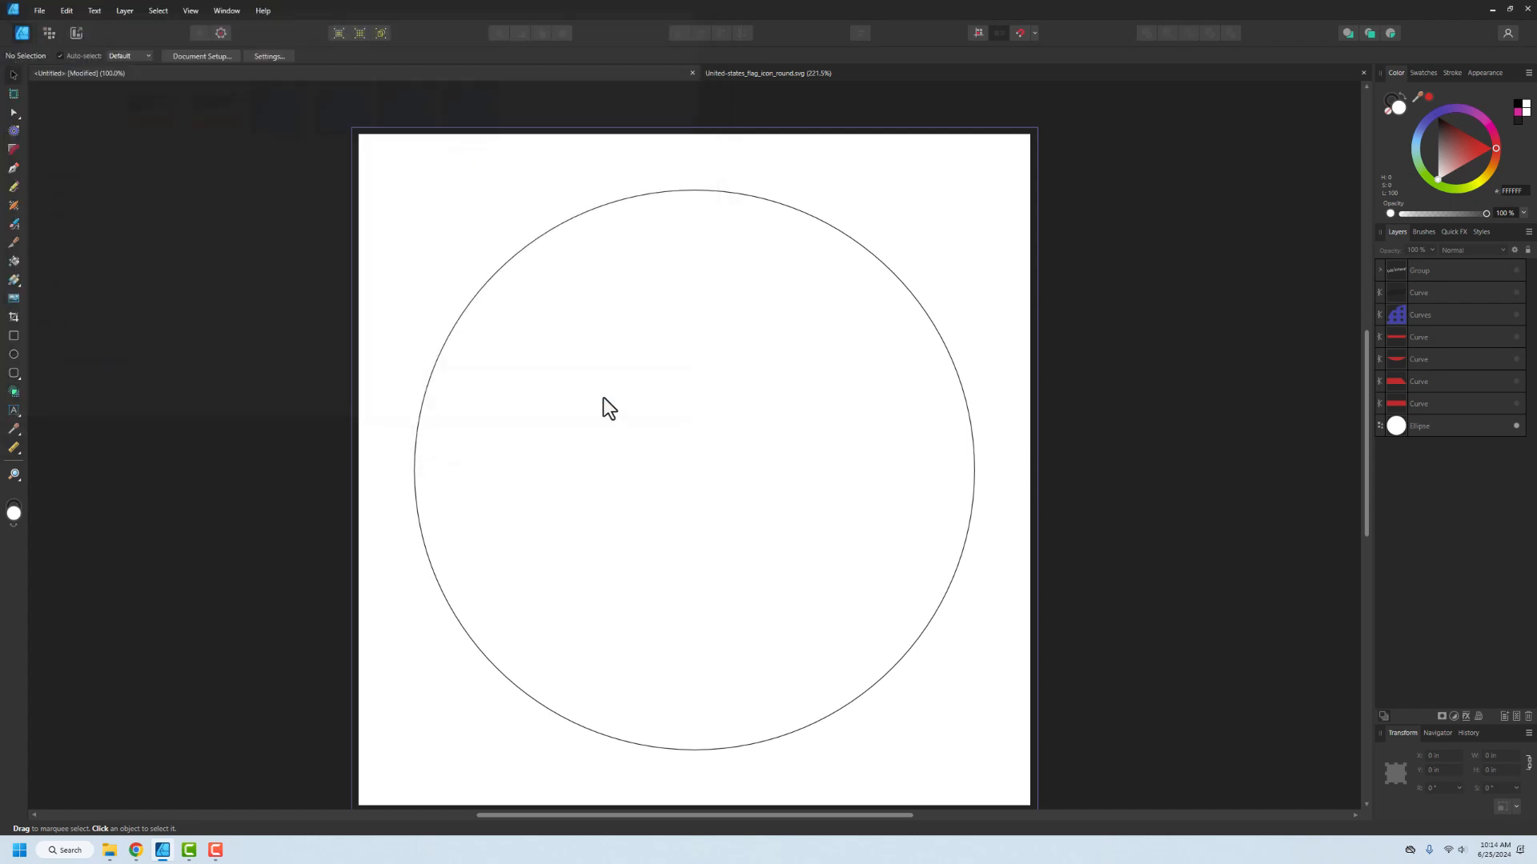
- Hide the white ellipse and show the four red stripes and the blue star field
{"action": "left_click", "coordinate": [1516, 426]}
{"action": "left_click", "coordinate": [1516, 403]}
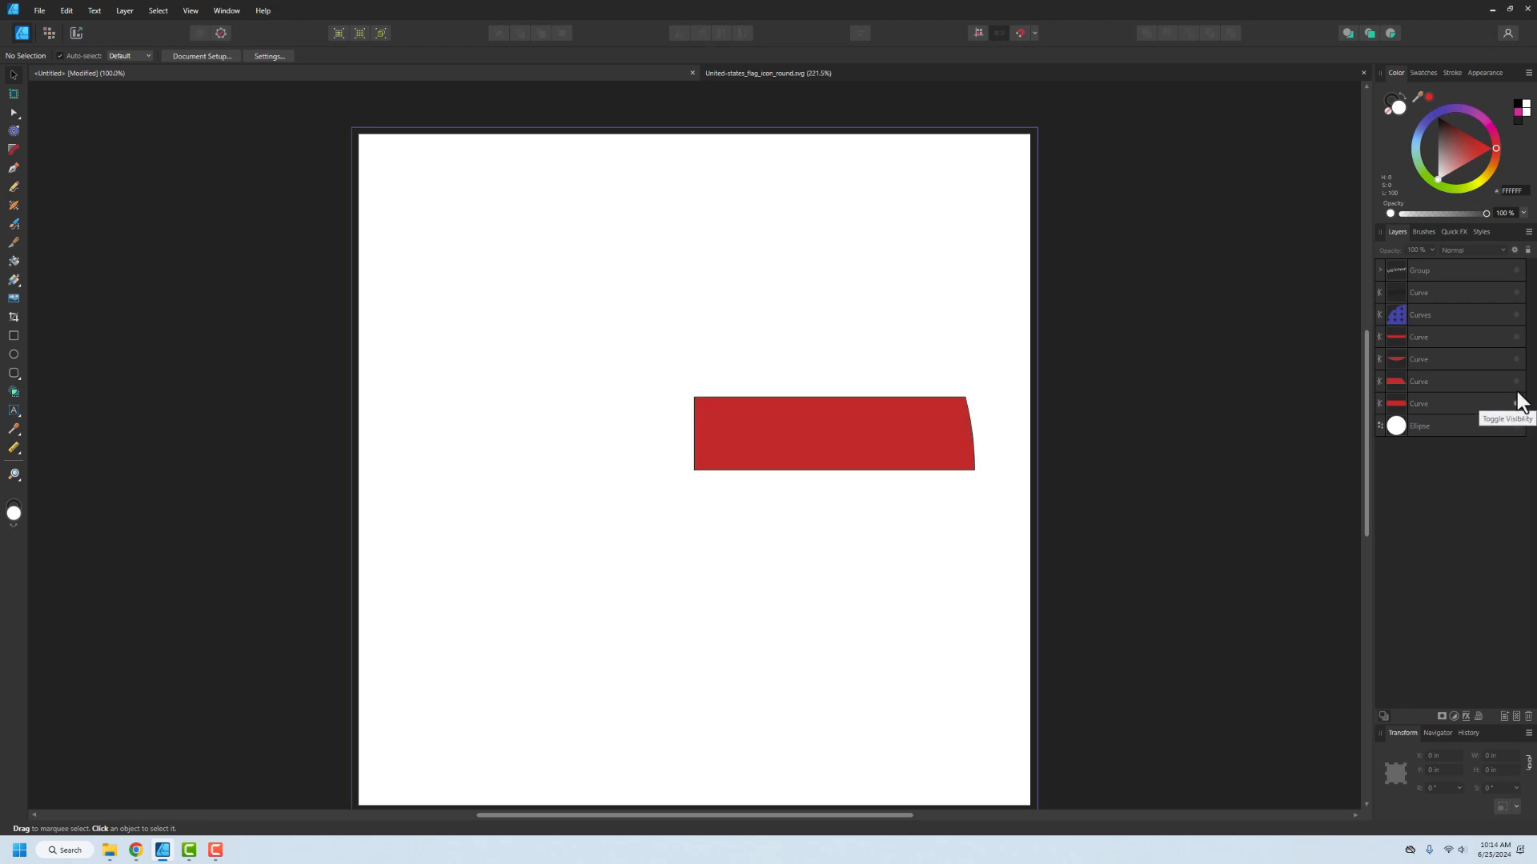
{"action": "left_click", "coordinate": [1516, 381]}
{"action": "left_click", "coordinate": [1516, 360]}
{"action": "left_click", "coordinate": [1516, 337]}
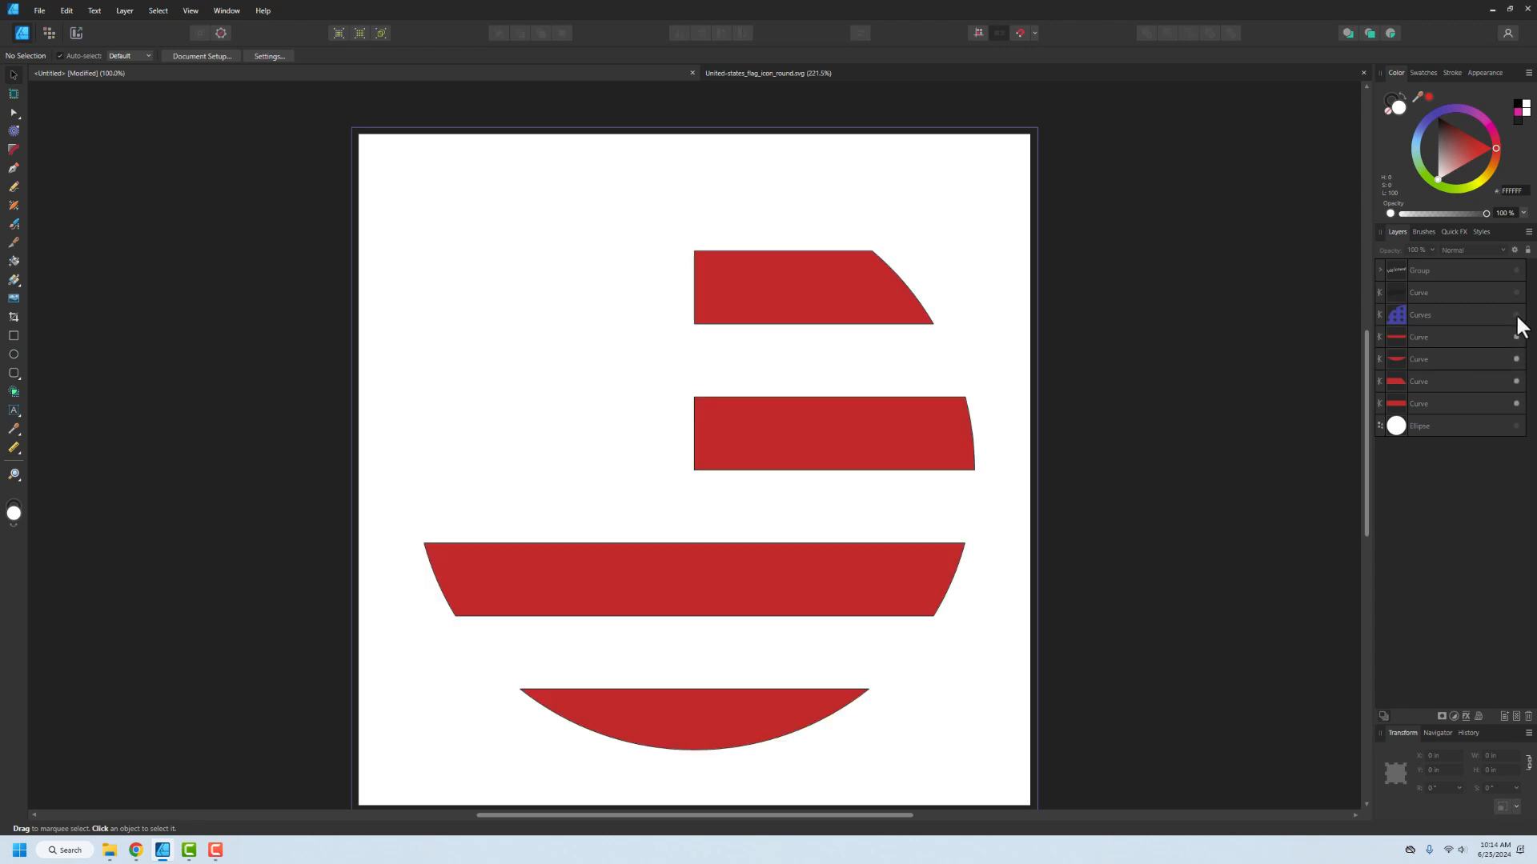
{"action": "left_click", "coordinate": [1516, 315]}
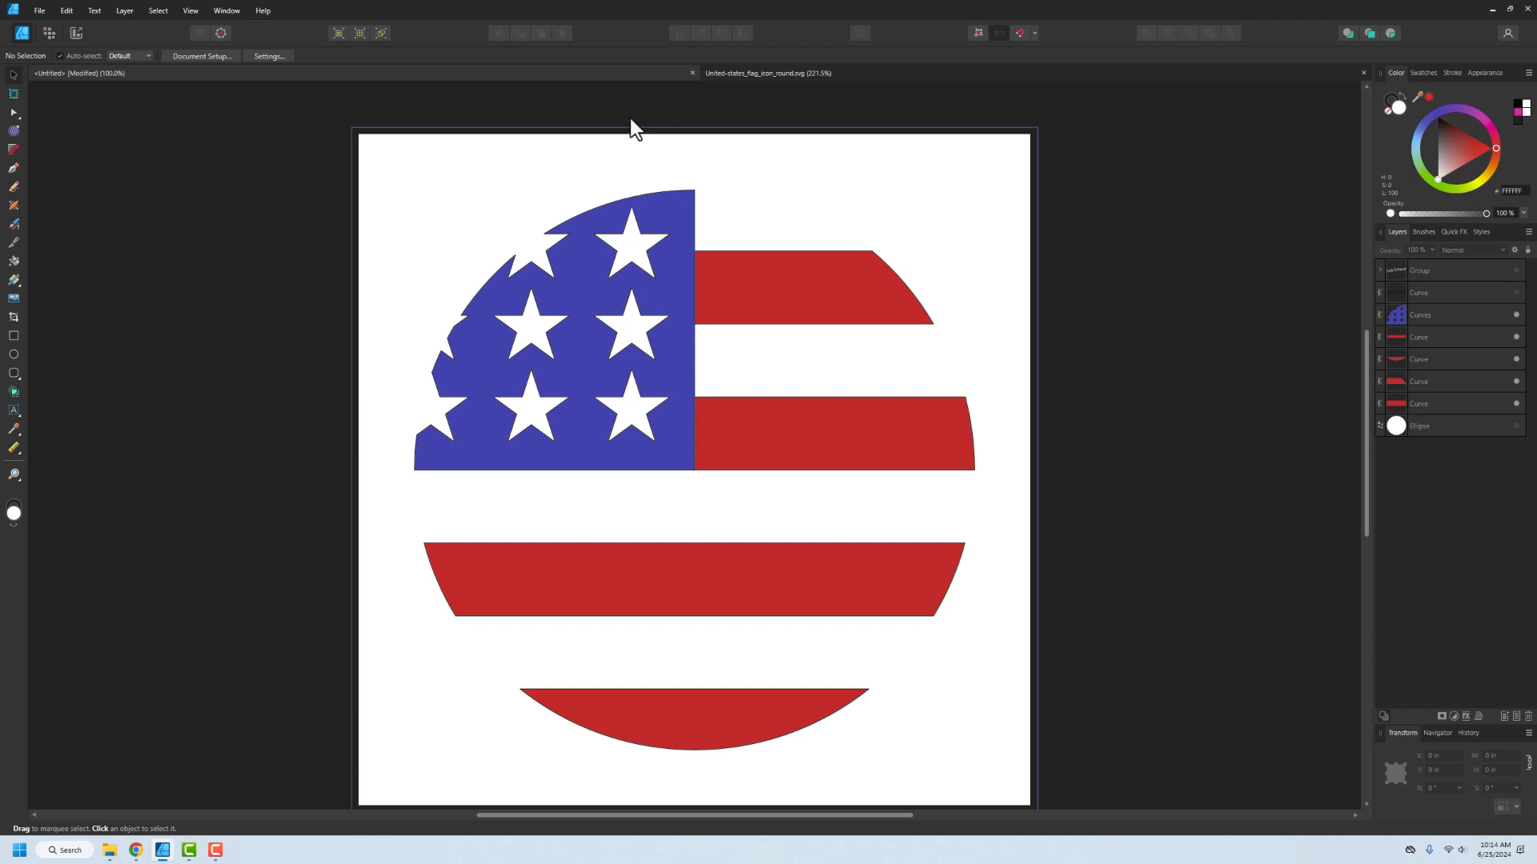
- Check the fill and stroke of each red stripe and the blue star field
{"action": "left_click", "coordinate": [1420, 337]}
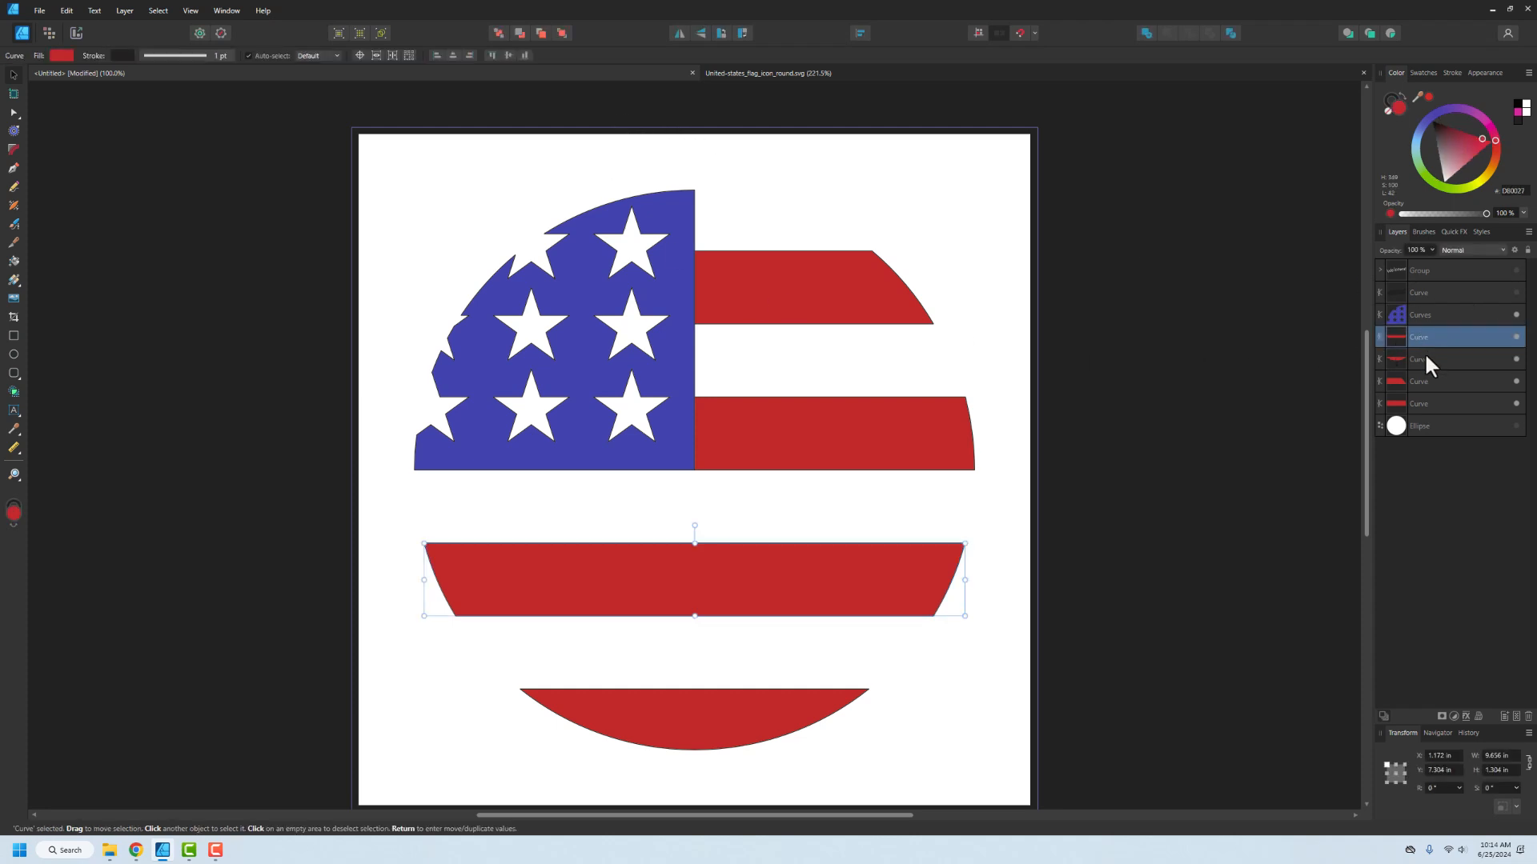
{"action": "left_click", "coordinate": [1425, 358]}
{"action": "left_click", "coordinate": [1431, 384]}
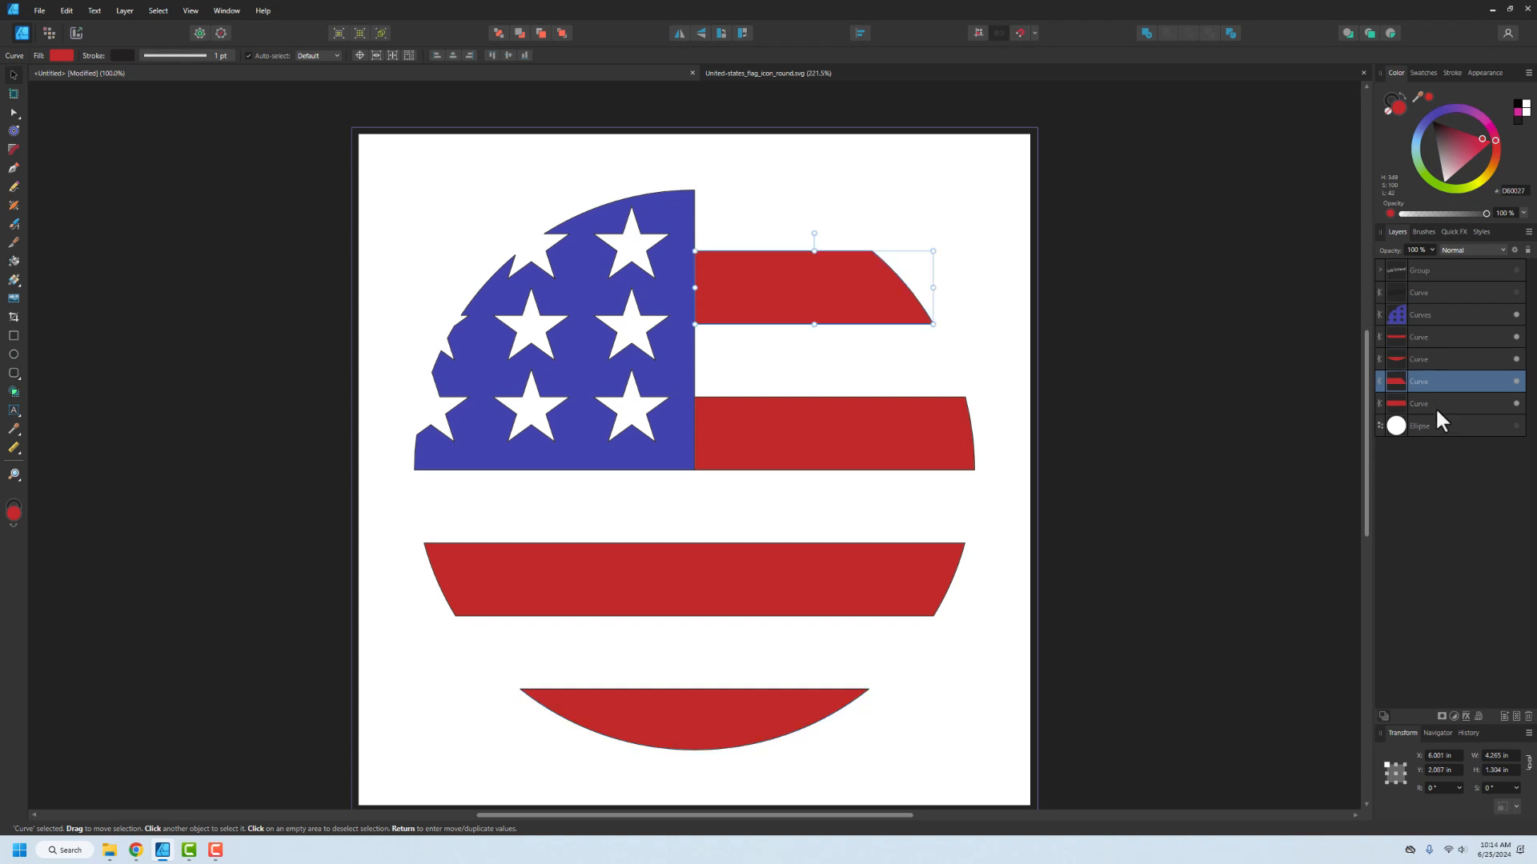
{"action": "left_click", "coordinate": [1434, 406]}
{"action": "left_click", "coordinate": [1426, 312]}
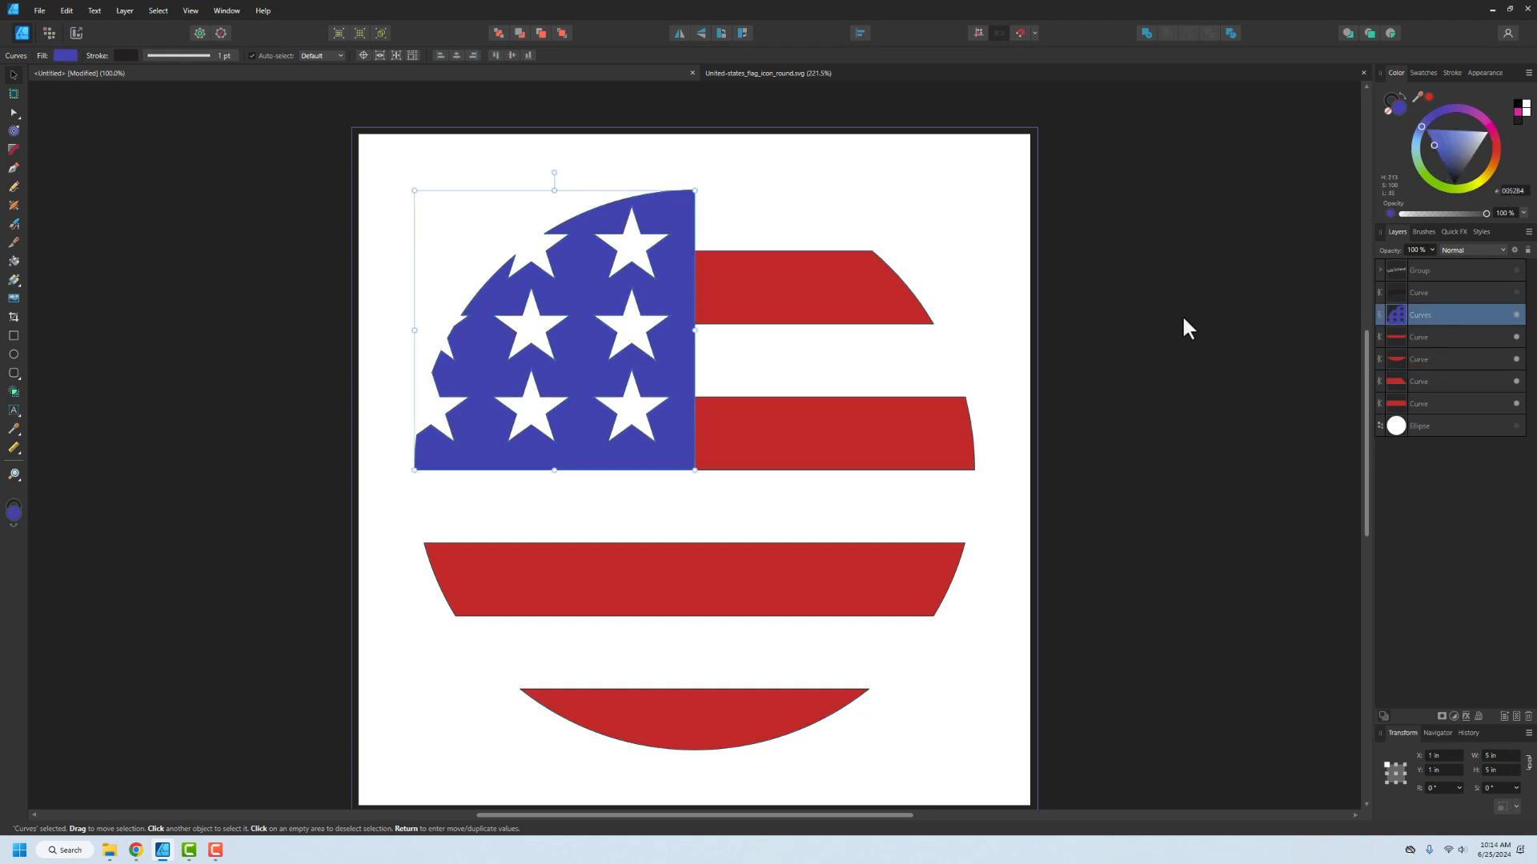
{"action": "left_click", "coordinate": [1198, 255]}
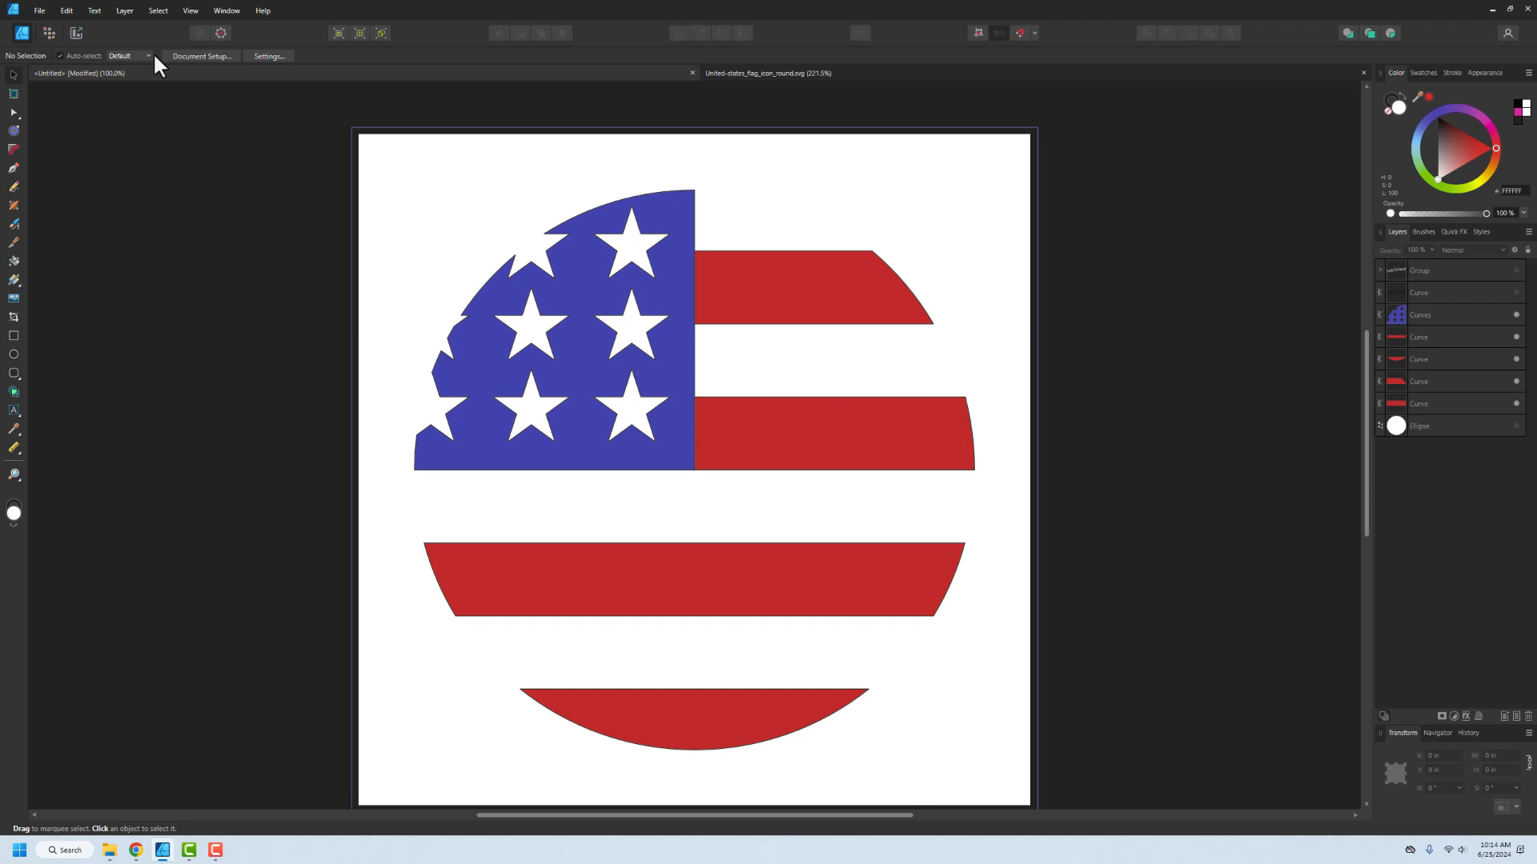
- Remove the fill from the blue star field, leaving only its outline
{"action": "left_click", "coordinate": [1432, 314]}
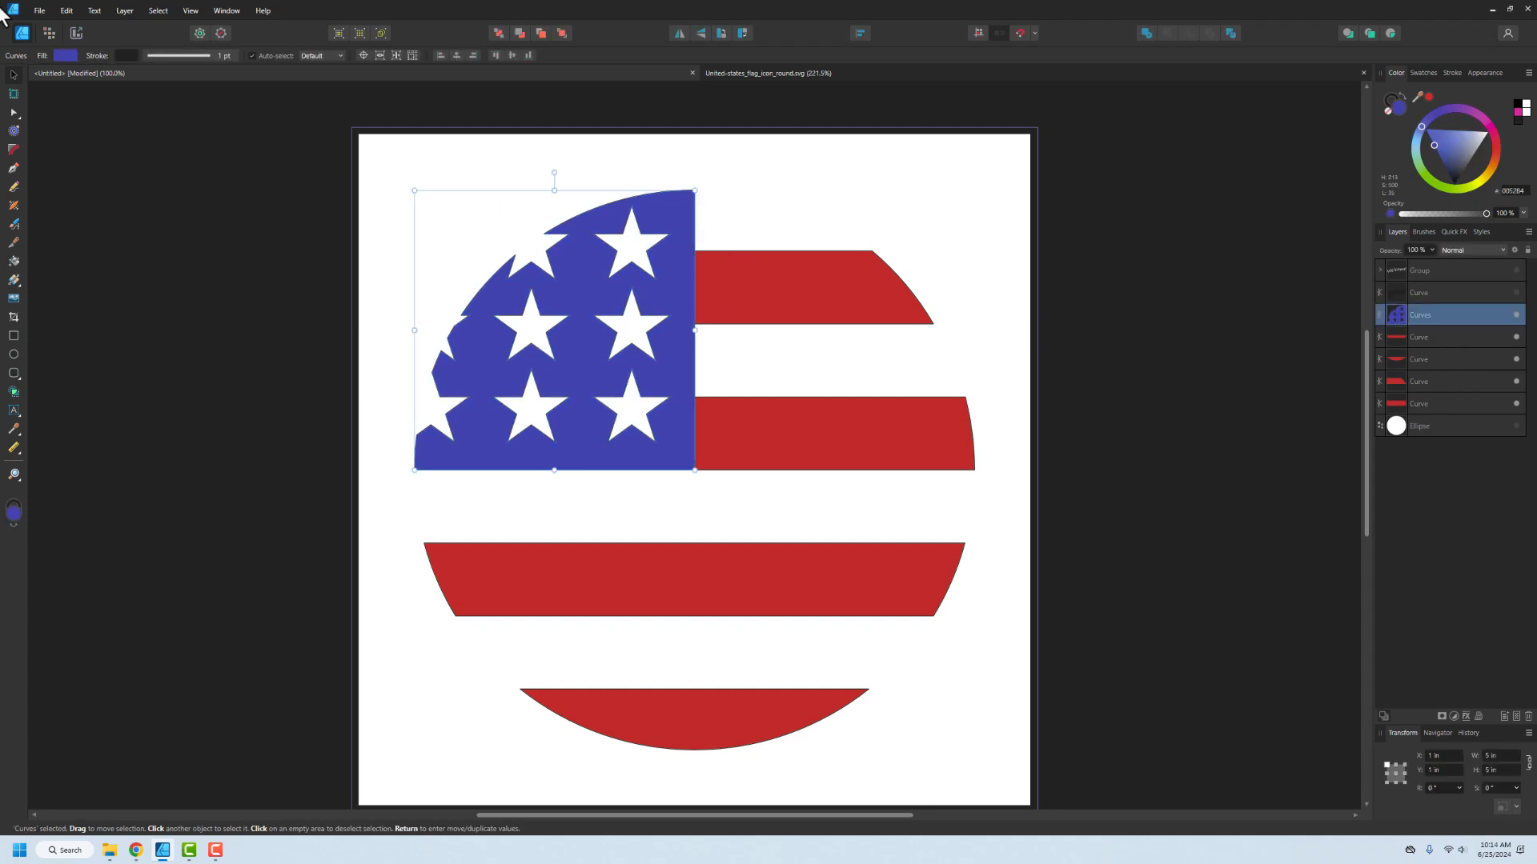
{"action": "left_click", "coordinate": [66, 56]}
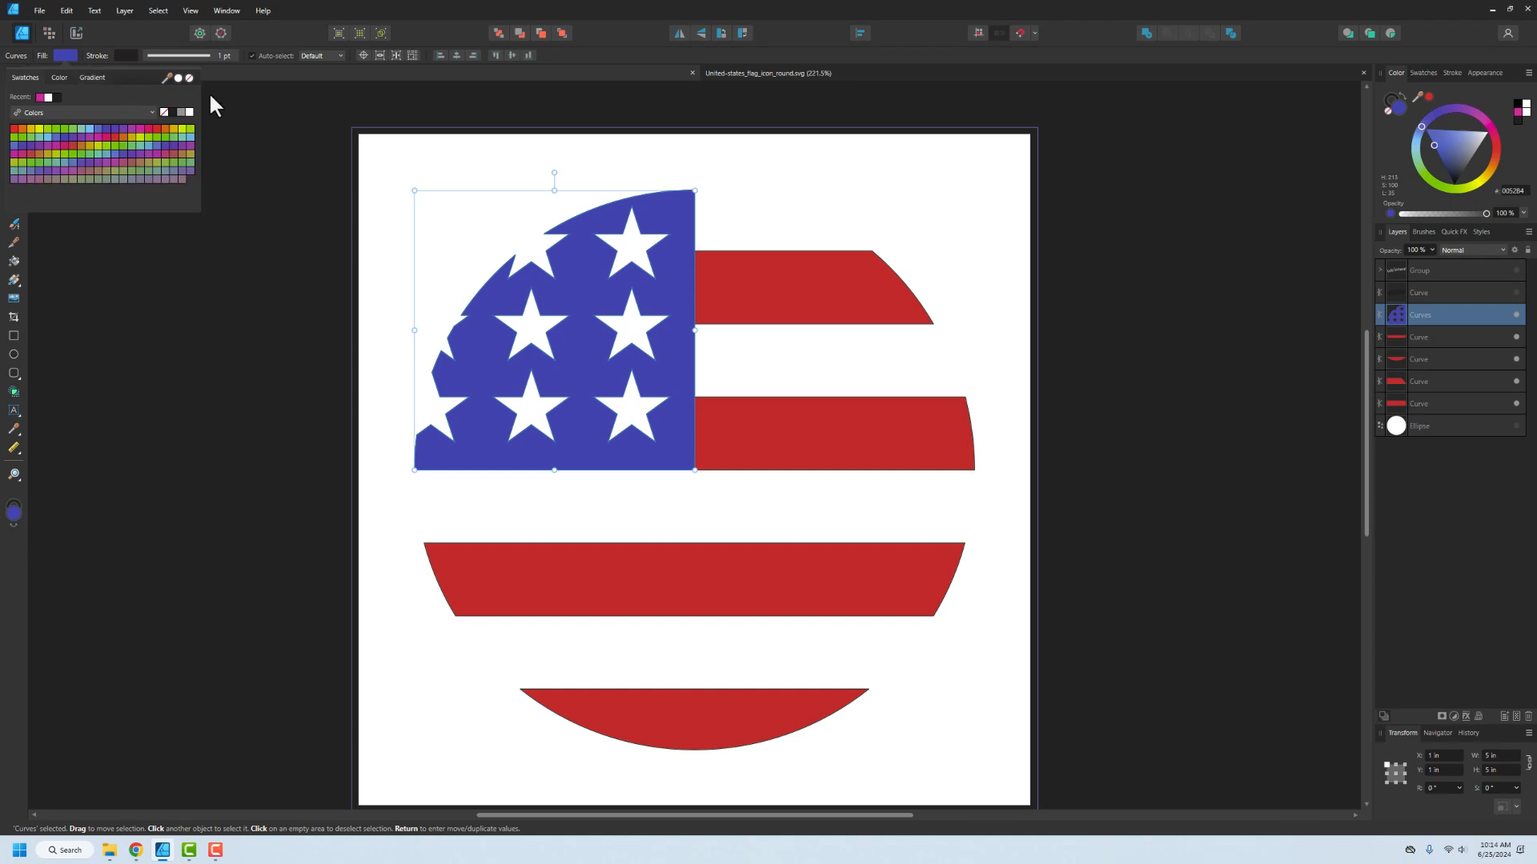
{"action": "left_click", "coordinate": [189, 78]}
{"action": "left_click", "coordinate": [250, 254]}
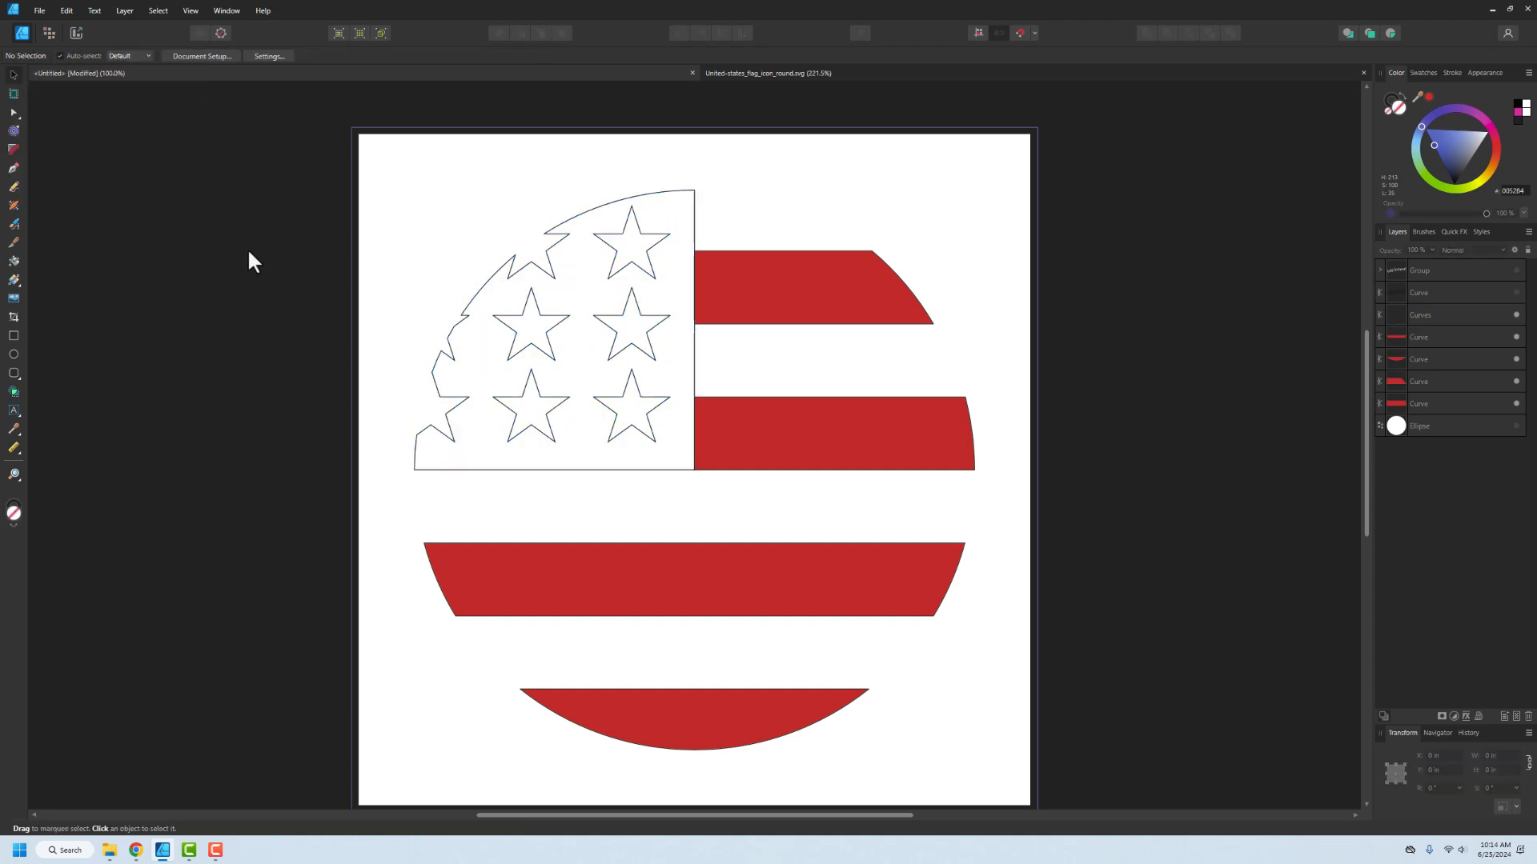
- Remove the red fill from the two short stripes beside the star field
{"action": "left_click", "coordinate": [817, 285]}
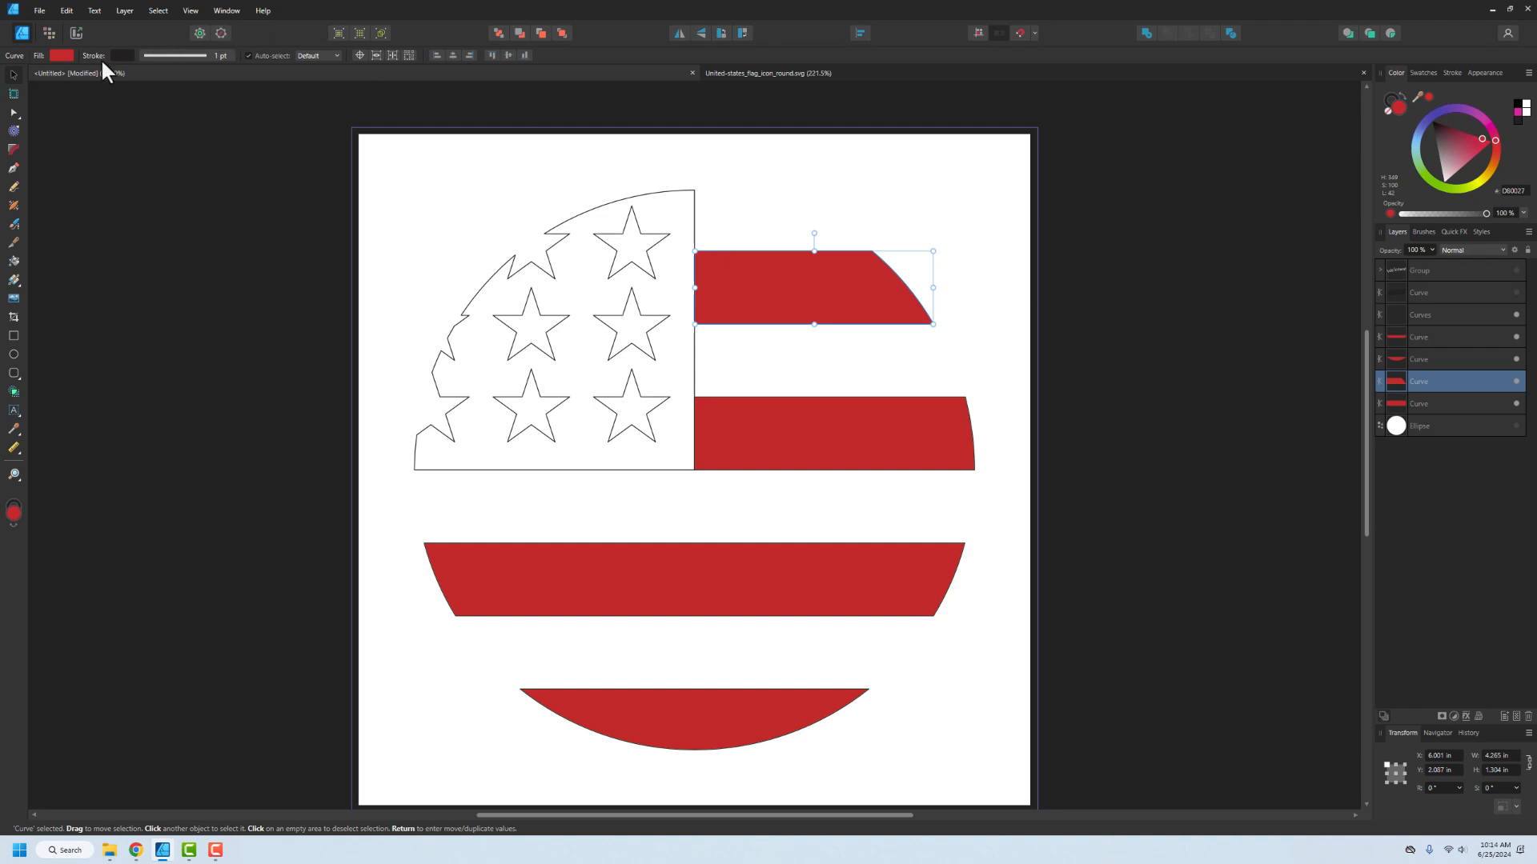
{"action": "left_click", "coordinate": [61, 55]}
{"action": "left_click", "coordinate": [186, 77]}
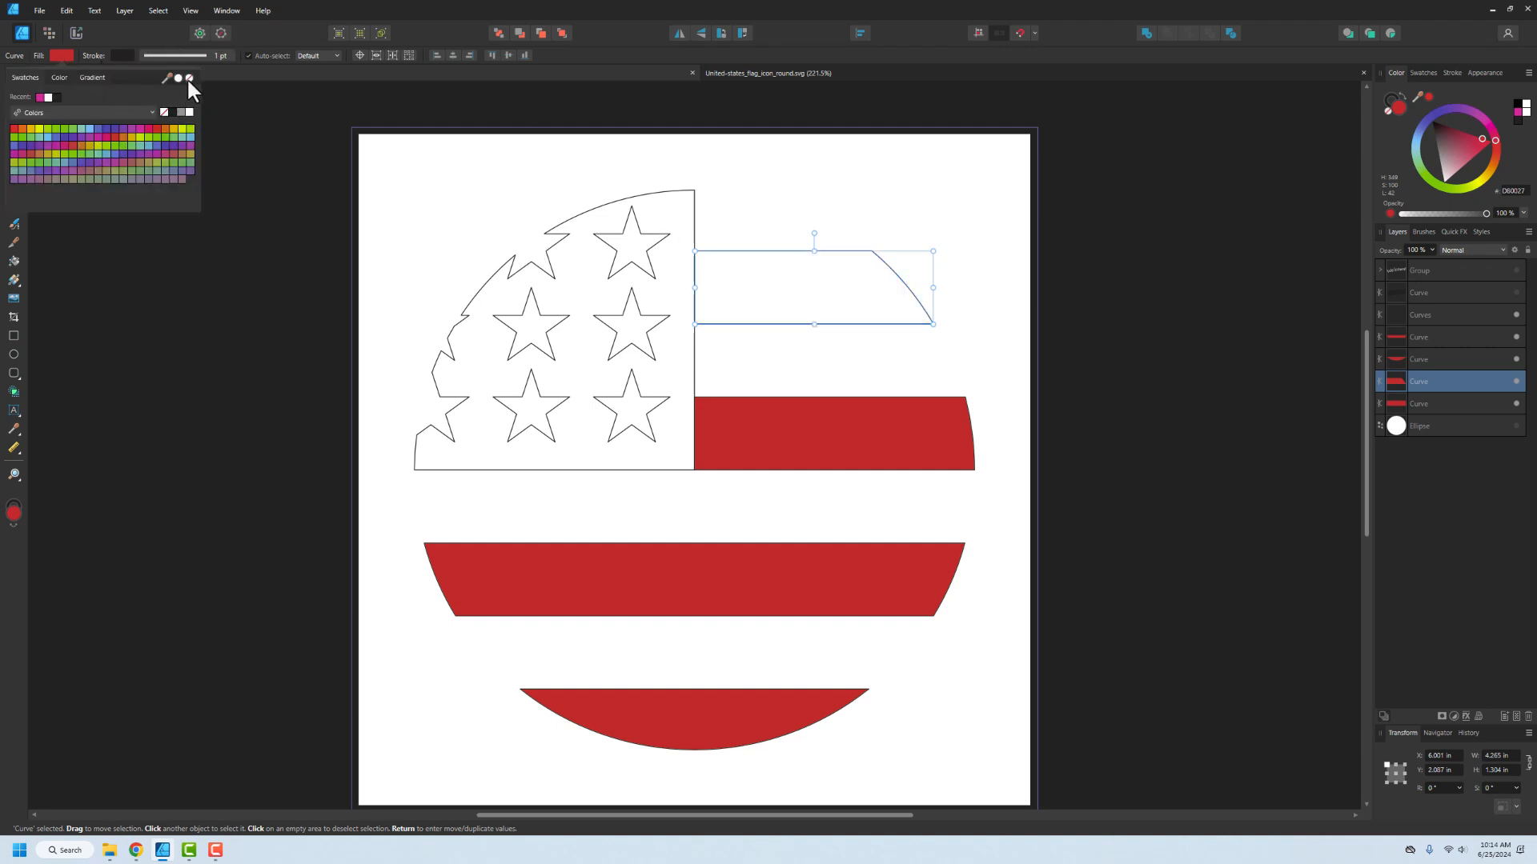
{"action": "left_click", "coordinate": [841, 435]}
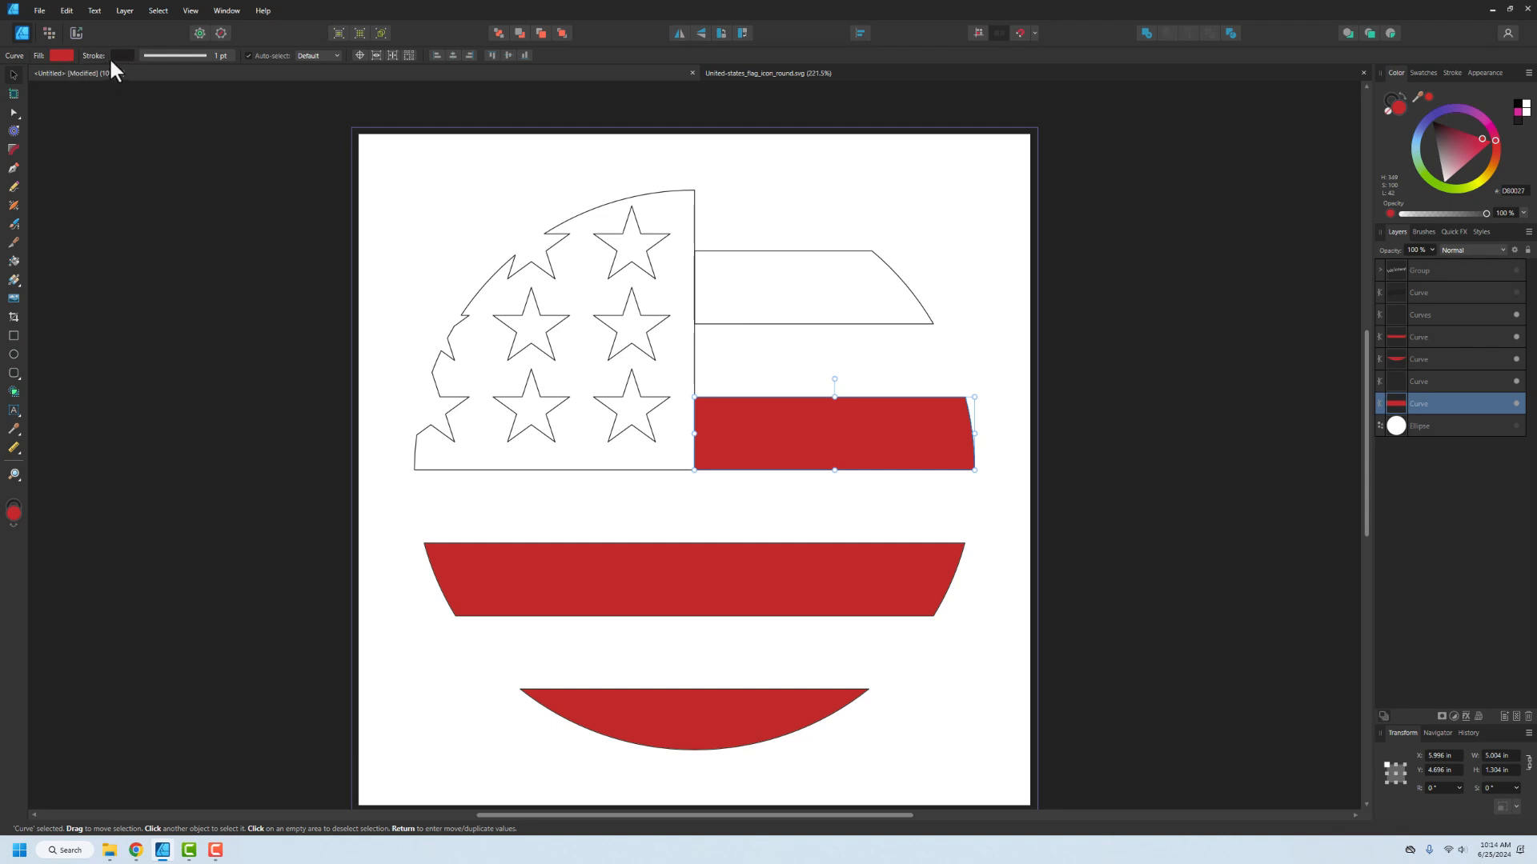
{"action": "left_click", "coordinate": [63, 55]}
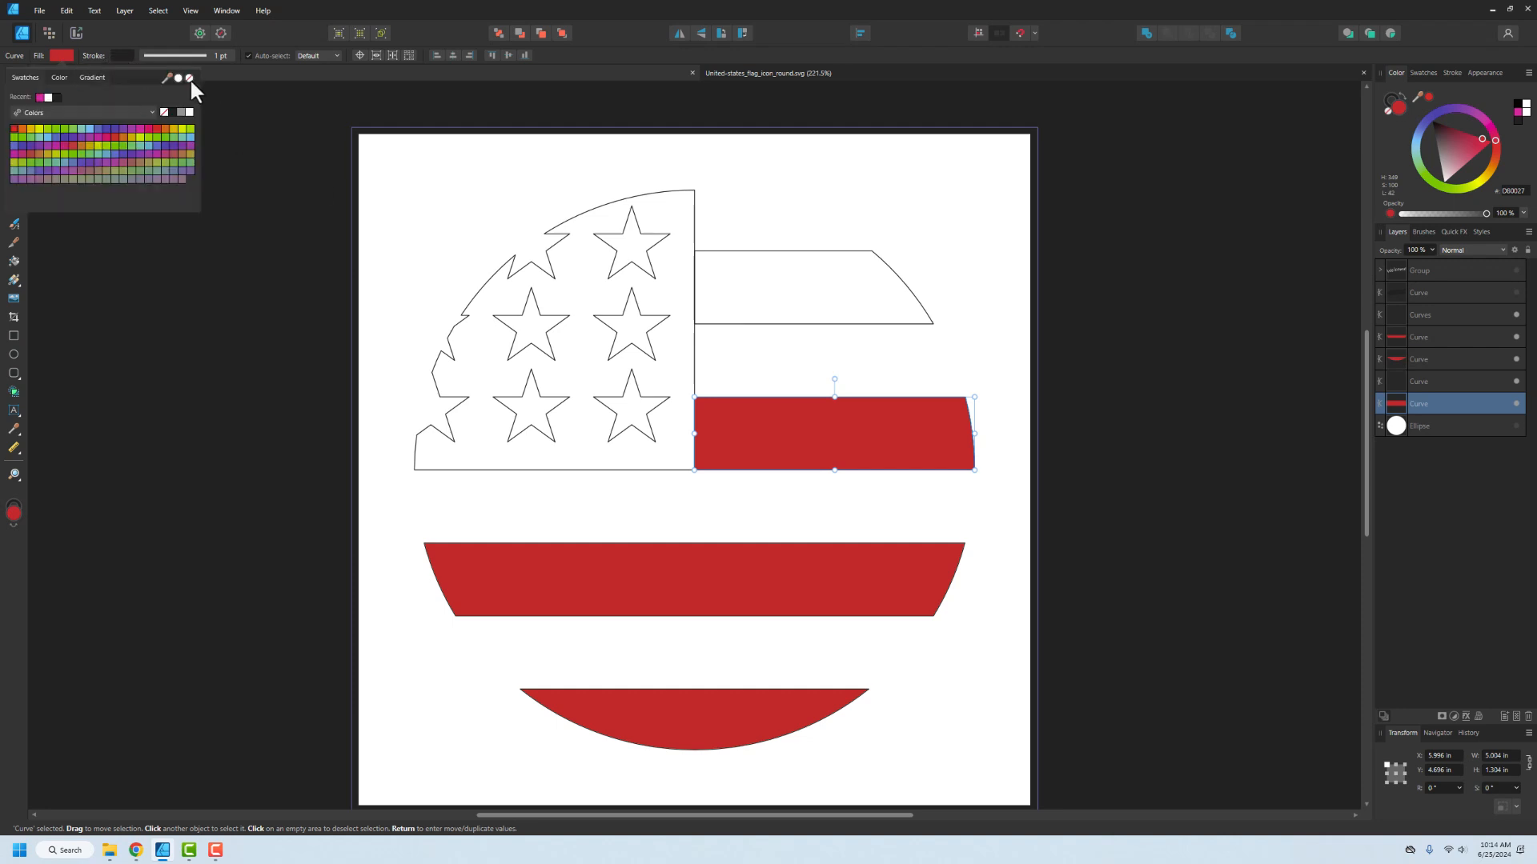
{"action": "left_click", "coordinate": [189, 77]}
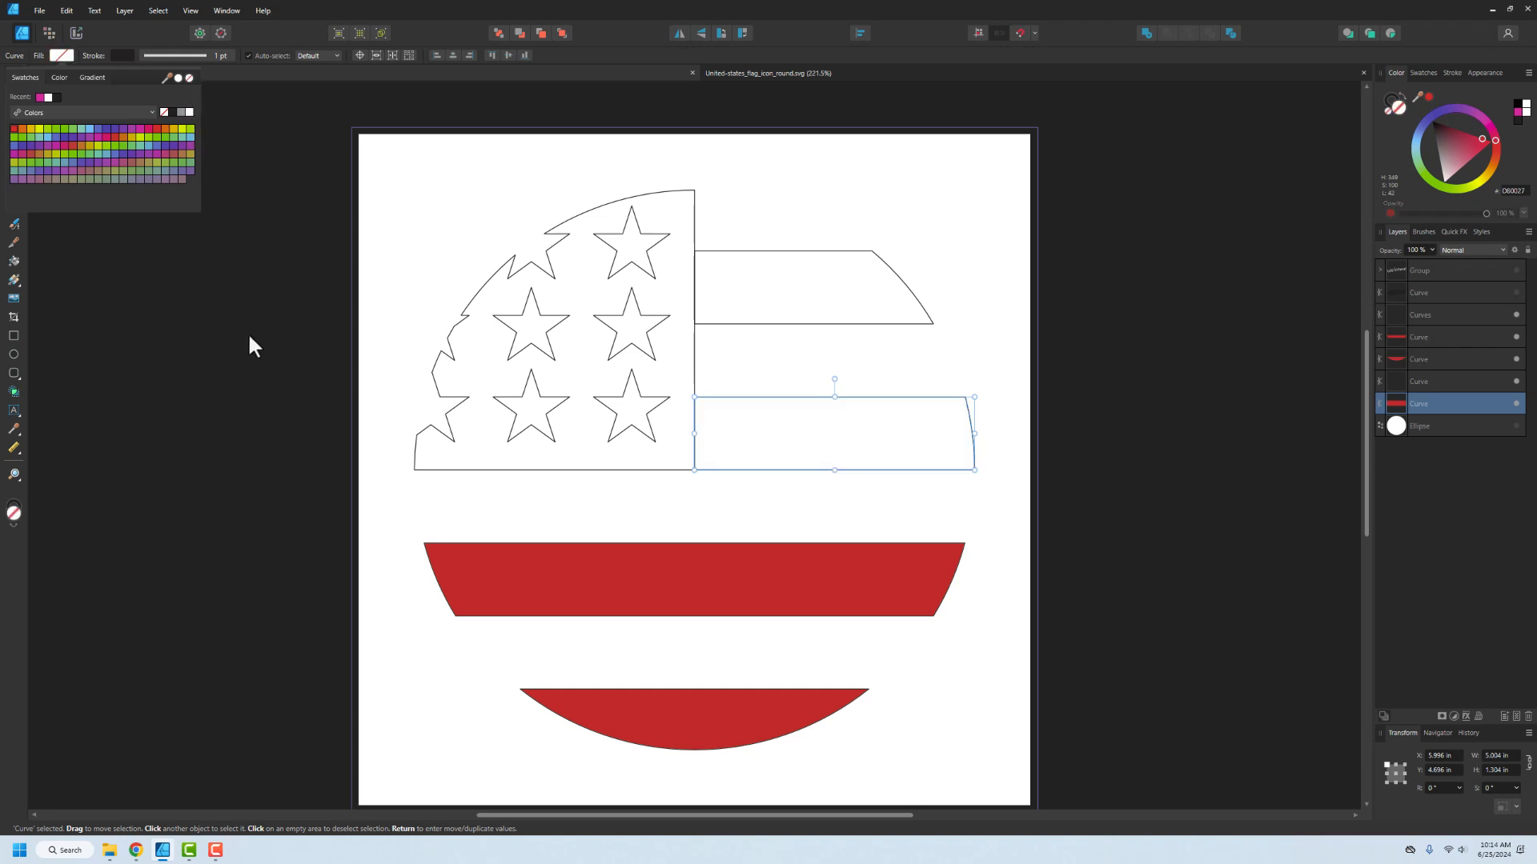
{"action": "left_click", "coordinate": [248, 333]}
- Remove the red fill from the curved bottom stripe and the full-width stripe above it
{"action": "left_click", "coordinate": [1413, 359]}
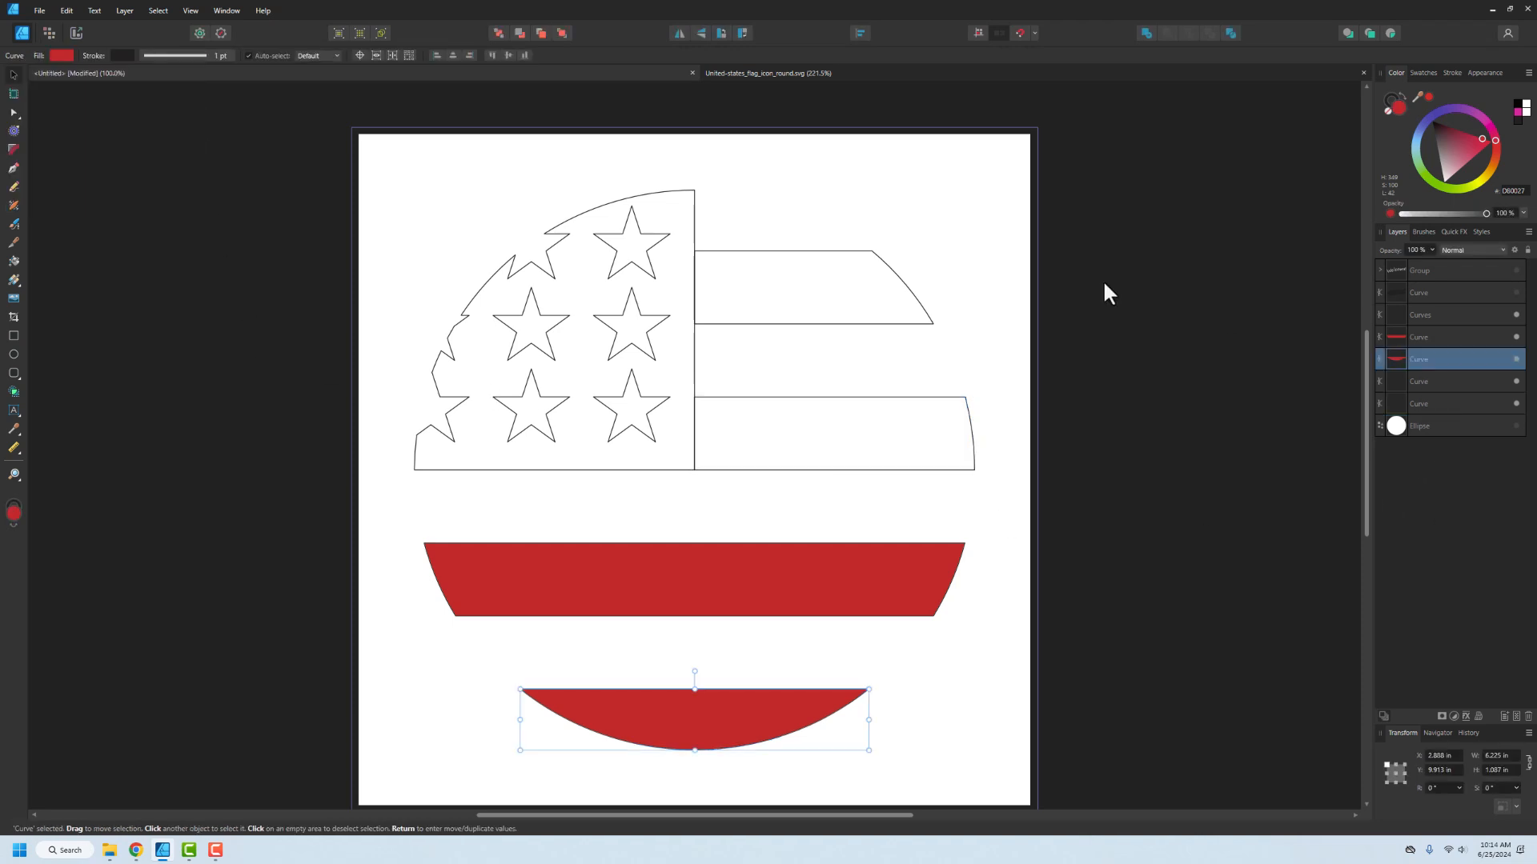
{"action": "left_click", "coordinate": [54, 56]}
{"action": "left_click", "coordinate": [189, 78]}
{"action": "left_click", "coordinate": [195, 275]}
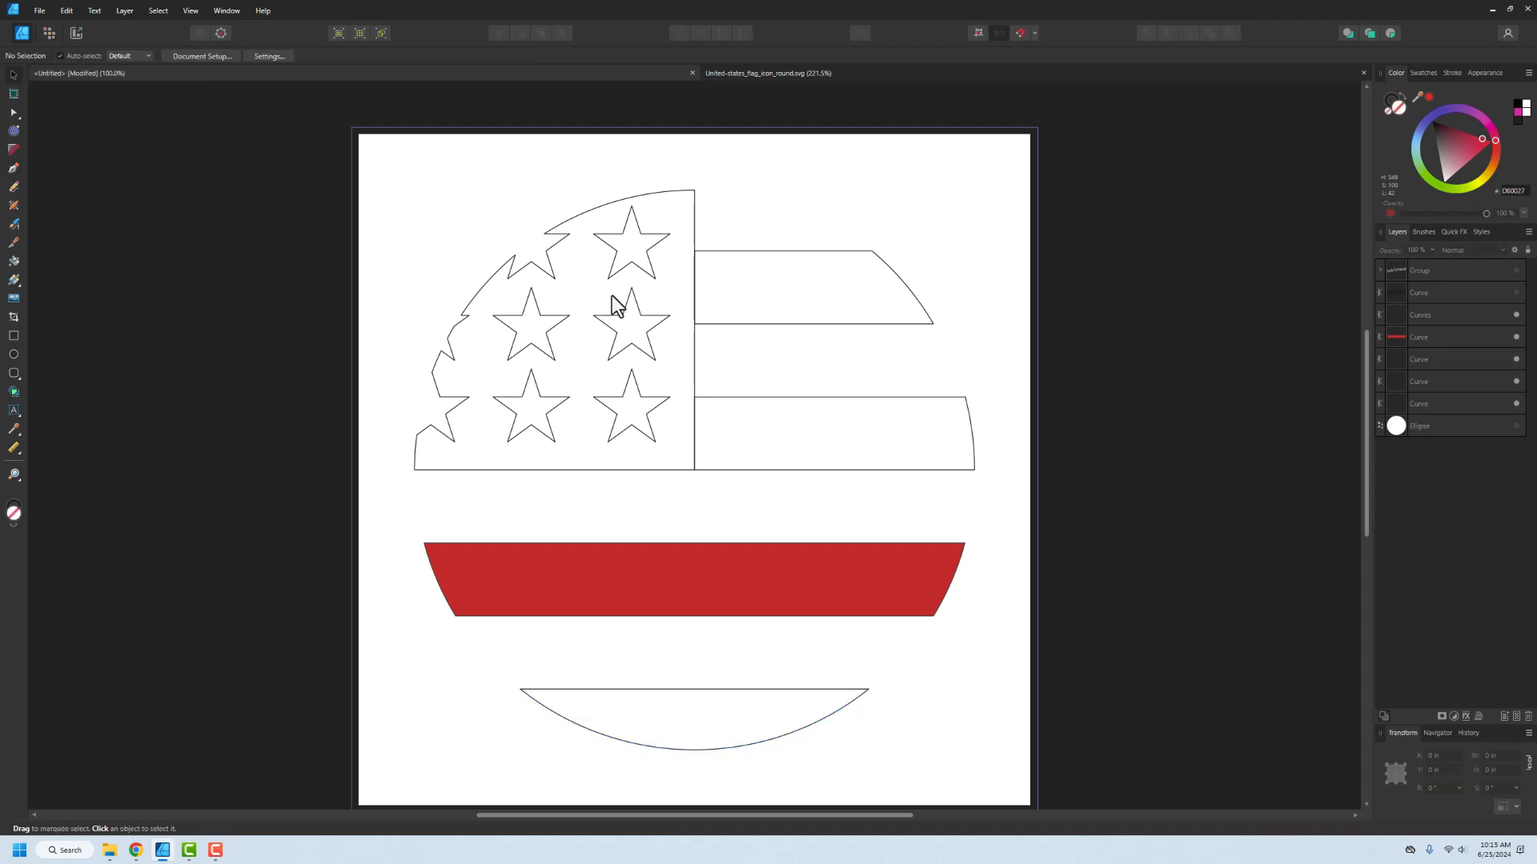
{"action": "left_click", "coordinate": [1418, 337]}
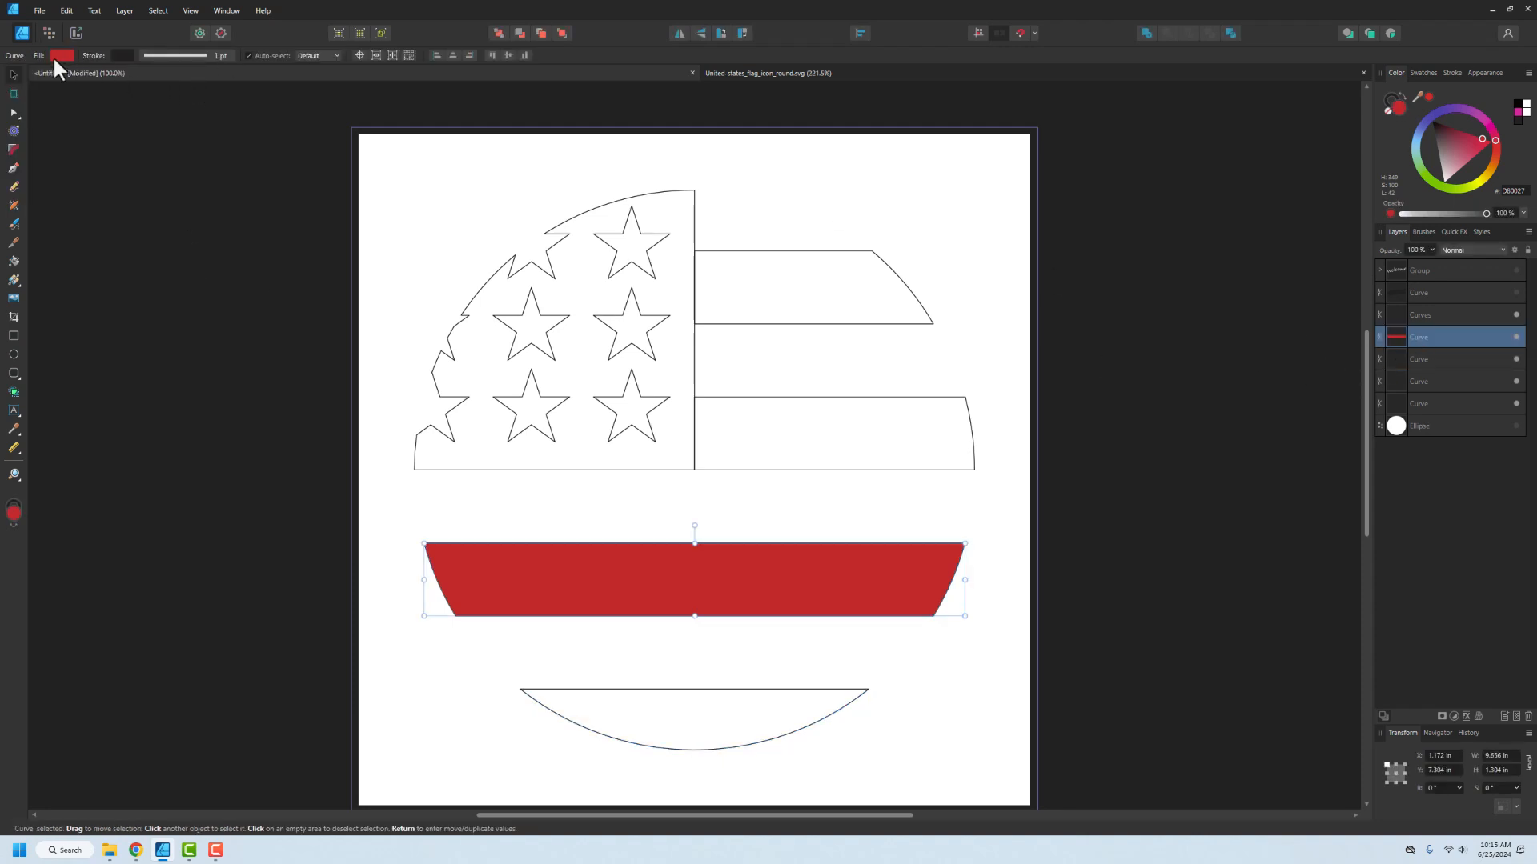
{"action": "left_click", "coordinate": [53, 55]}
{"action": "left_click", "coordinate": [189, 74]}
{"action": "left_click", "coordinate": [195, 311]}
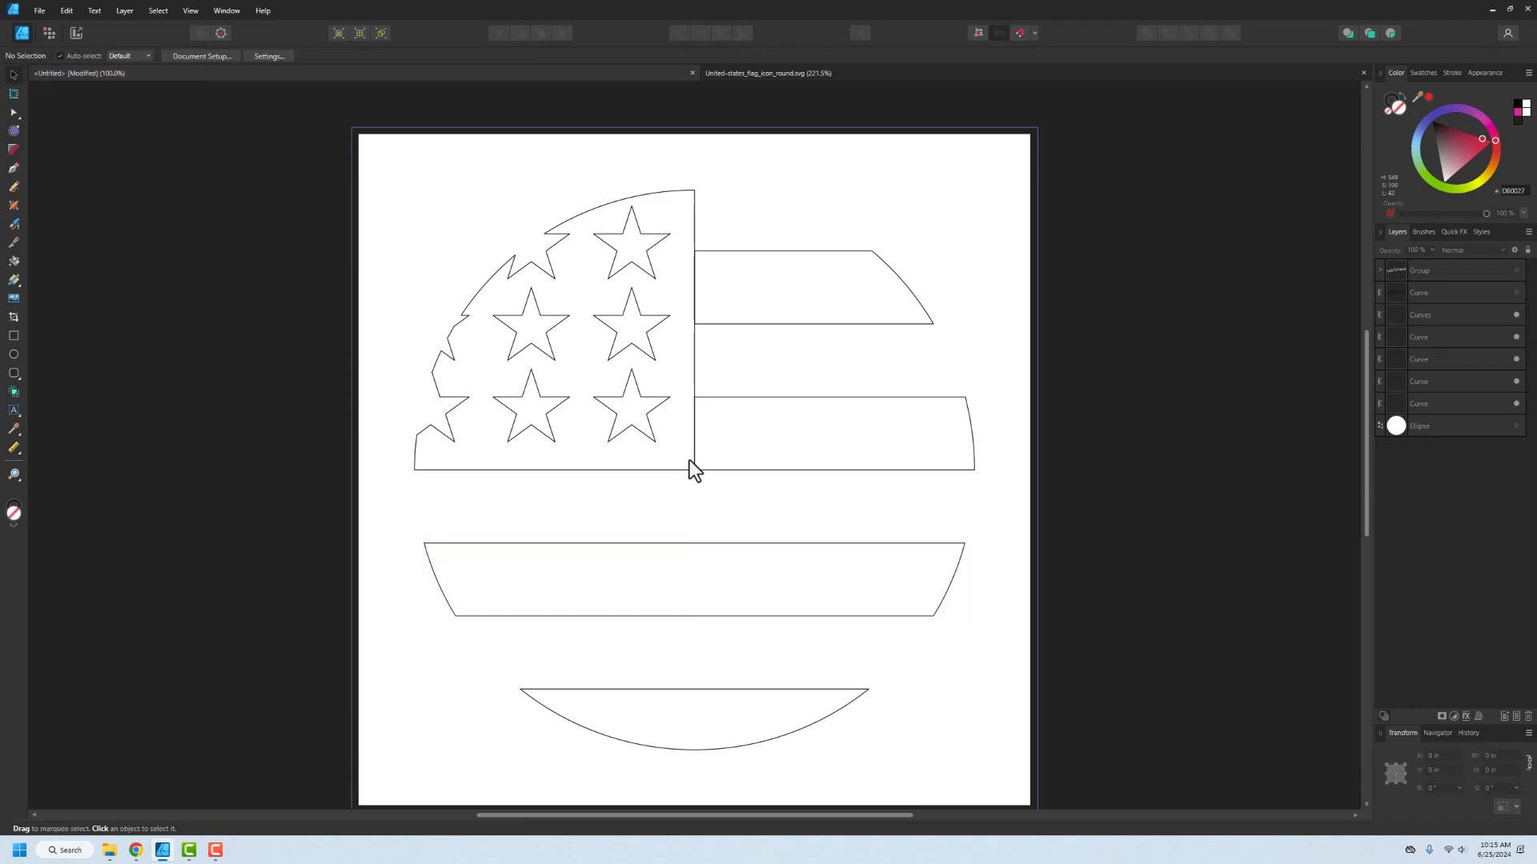
- Show the white ellipse again behind the outlined flag shapes
{"action": "left_click", "coordinate": [1413, 426]}
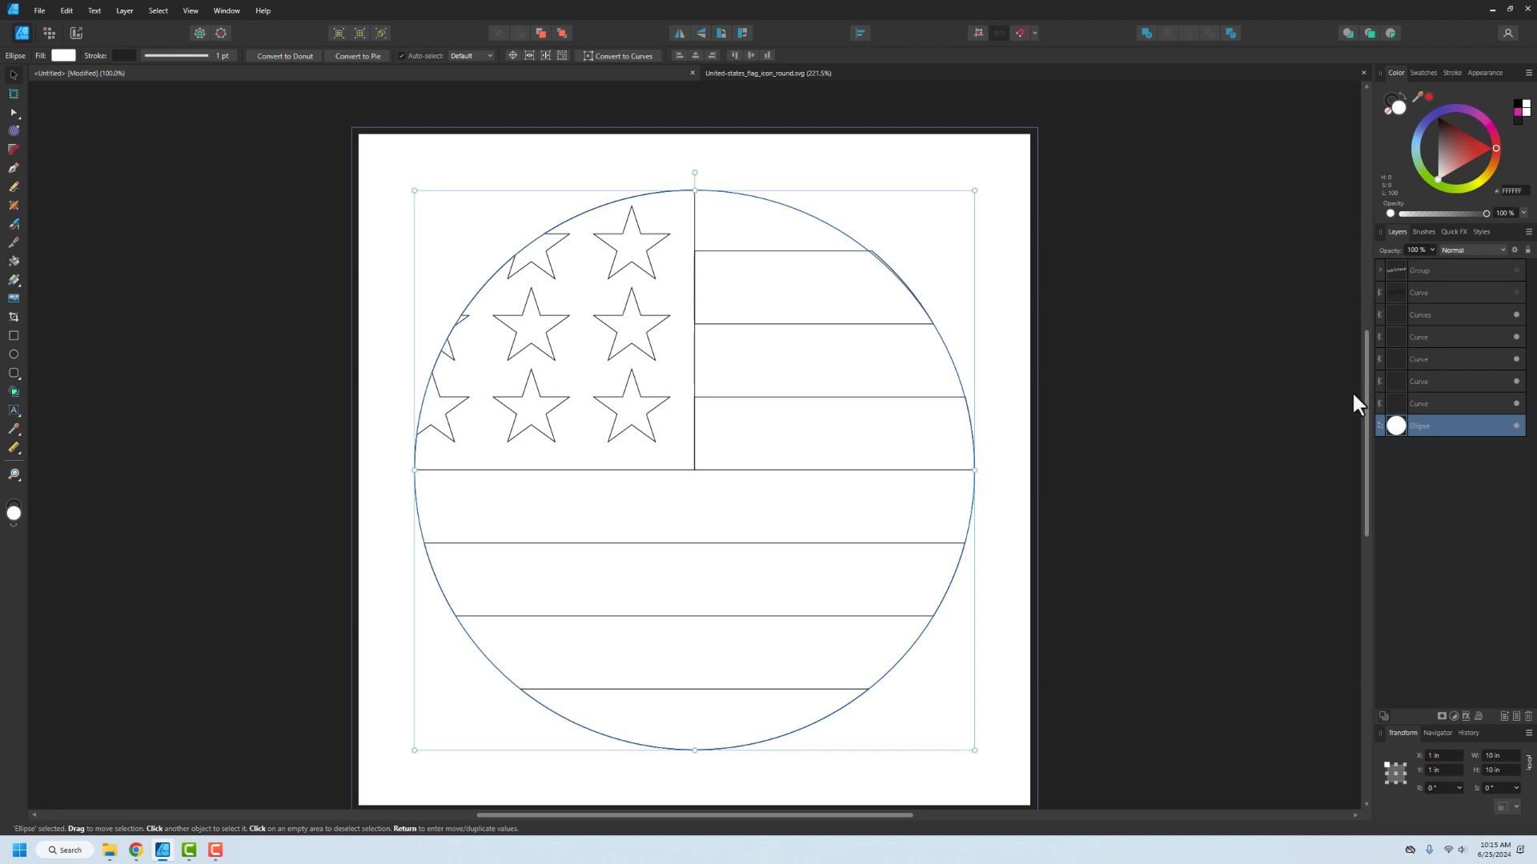
{"action": "left_click", "coordinate": [1183, 388]}
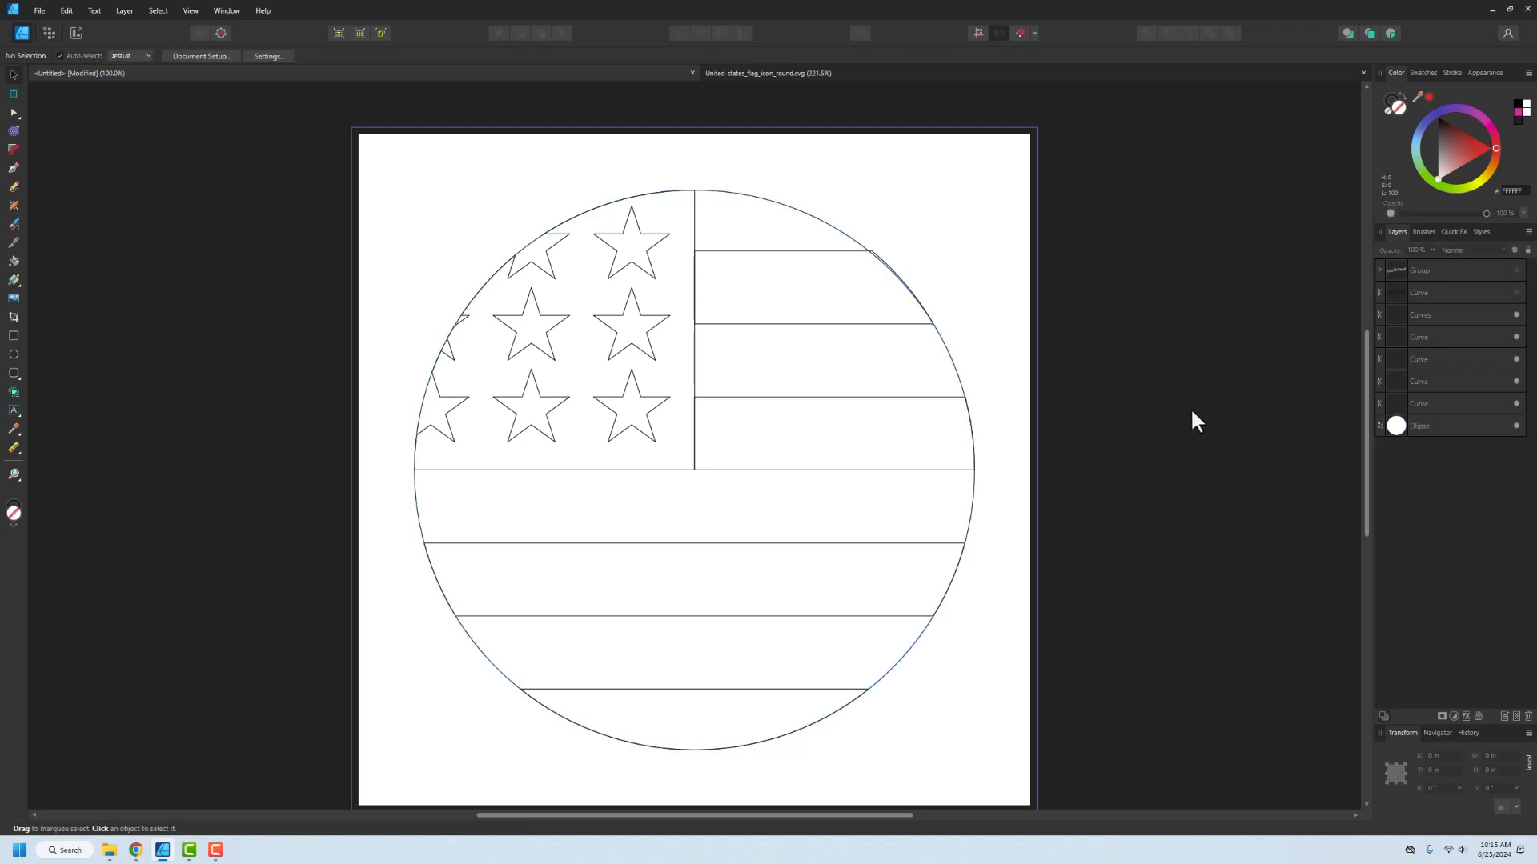
{"action": "scroll", "coordinate": [881, 296], "scroll_direction": "up", "scroll_amount": 2}
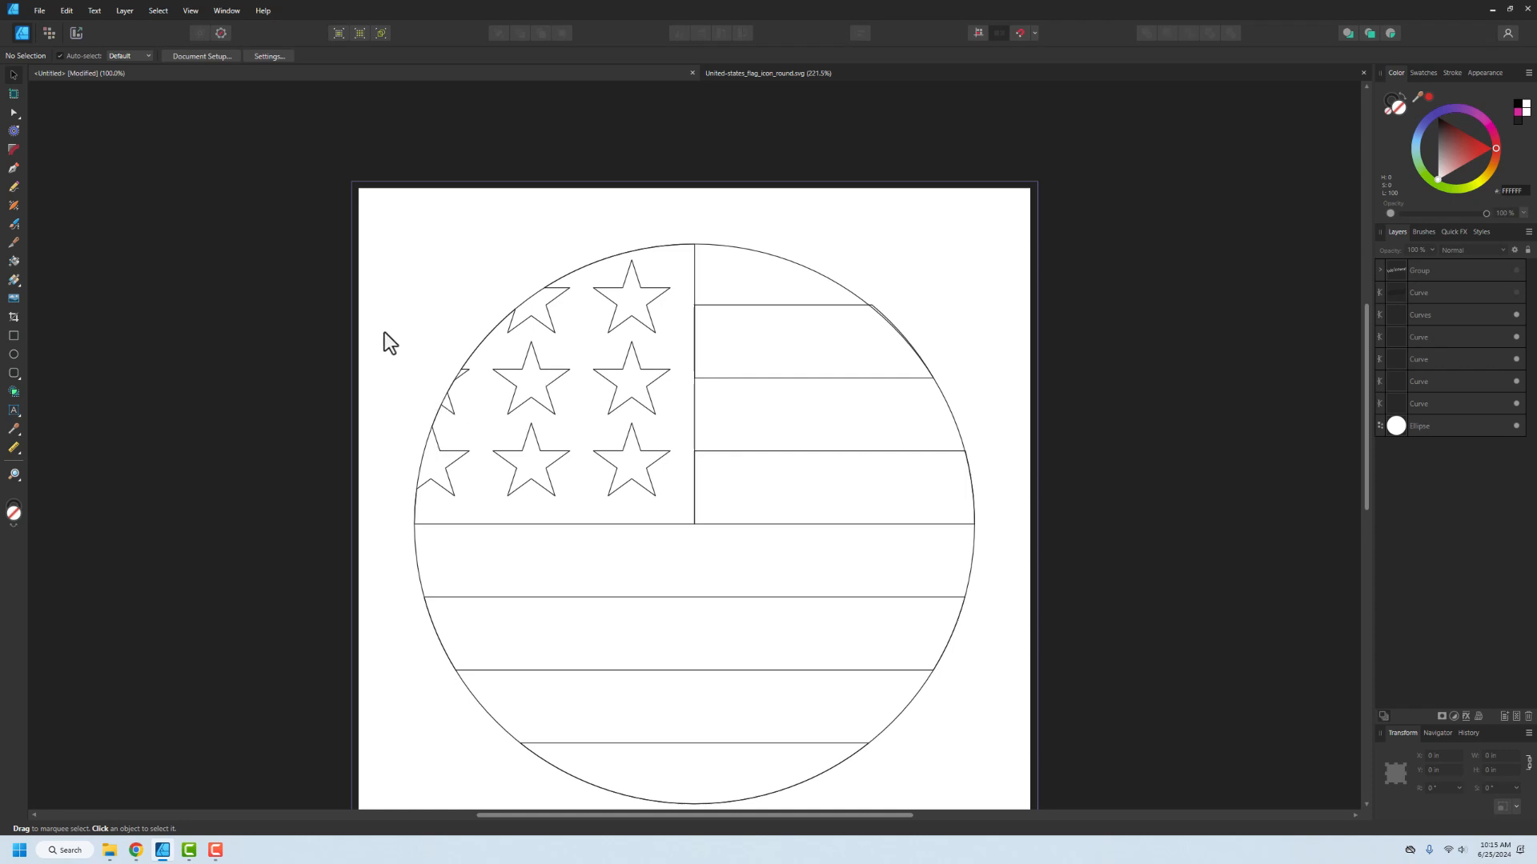
{"action": "left_click", "coordinate": [37, 11]}
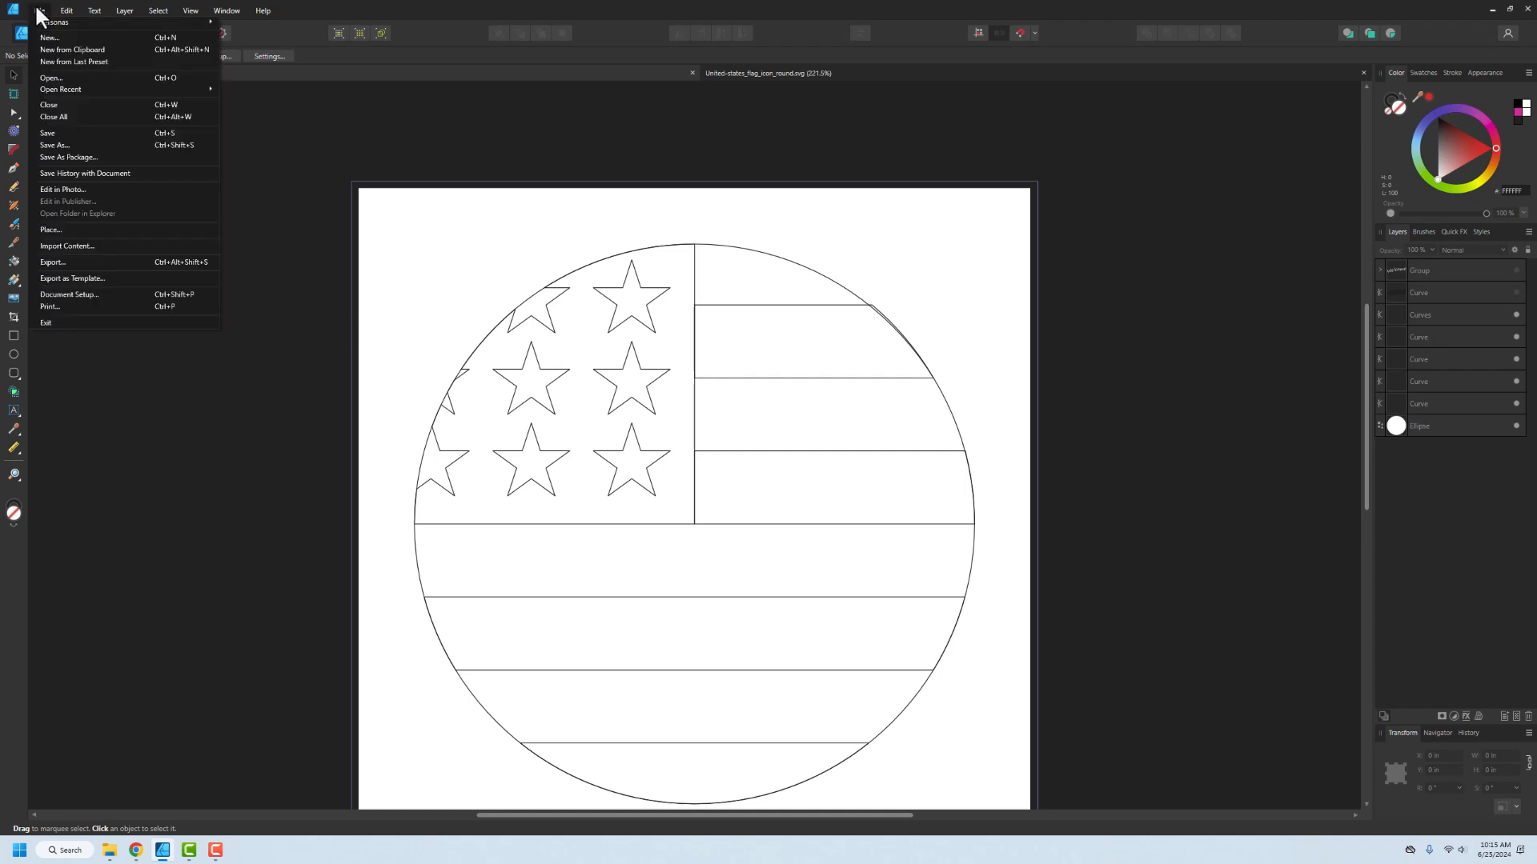
{"action": "mouse_move", "coordinate": [67, 10]}
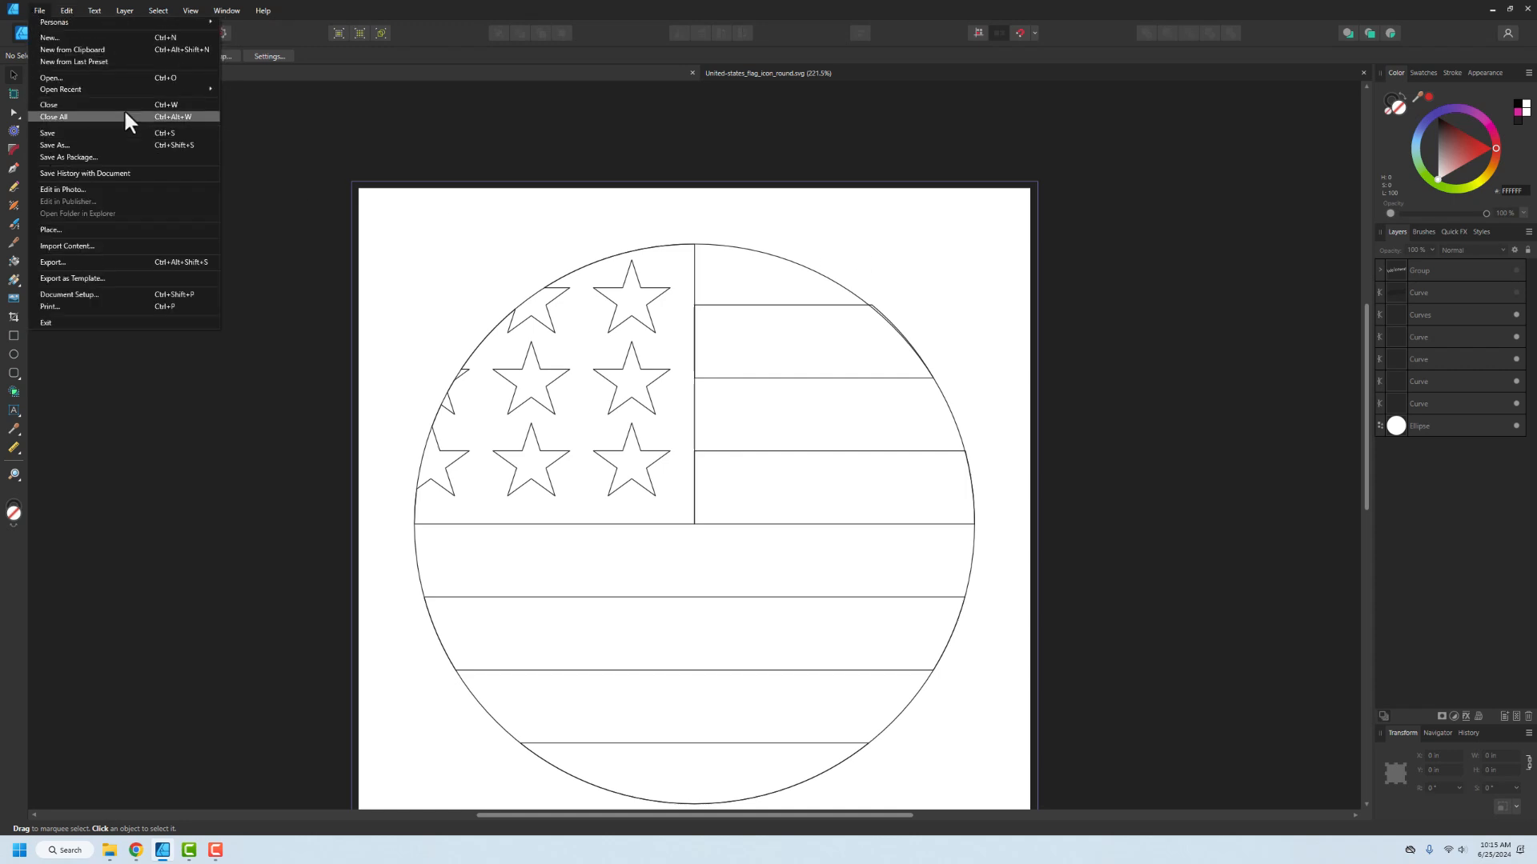
- Move the upper outer corner node of the topmost stripe onto the circle's edge with the Node tool
{"action": "left_click", "coordinate": [16, 115]}
{"action": "left_click", "coordinate": [16, 115]}
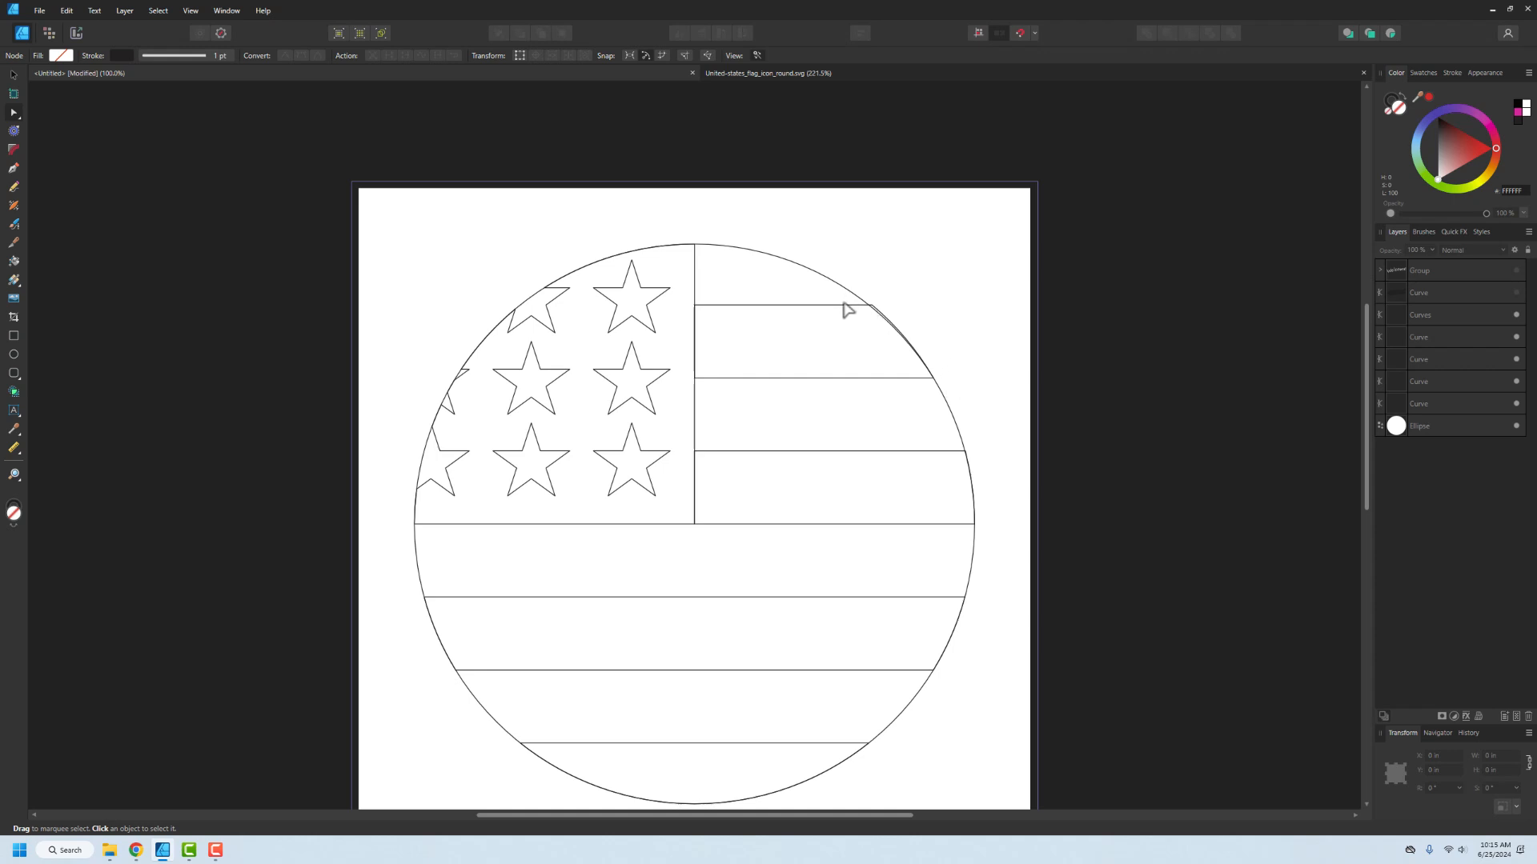
{"action": "left_click", "coordinate": [874, 311]}
{"action": "key", "text": "ctrl+="}
{"action": "key", "text": "ctrl+="}
{"action": "key", "text": "ctrl+="}
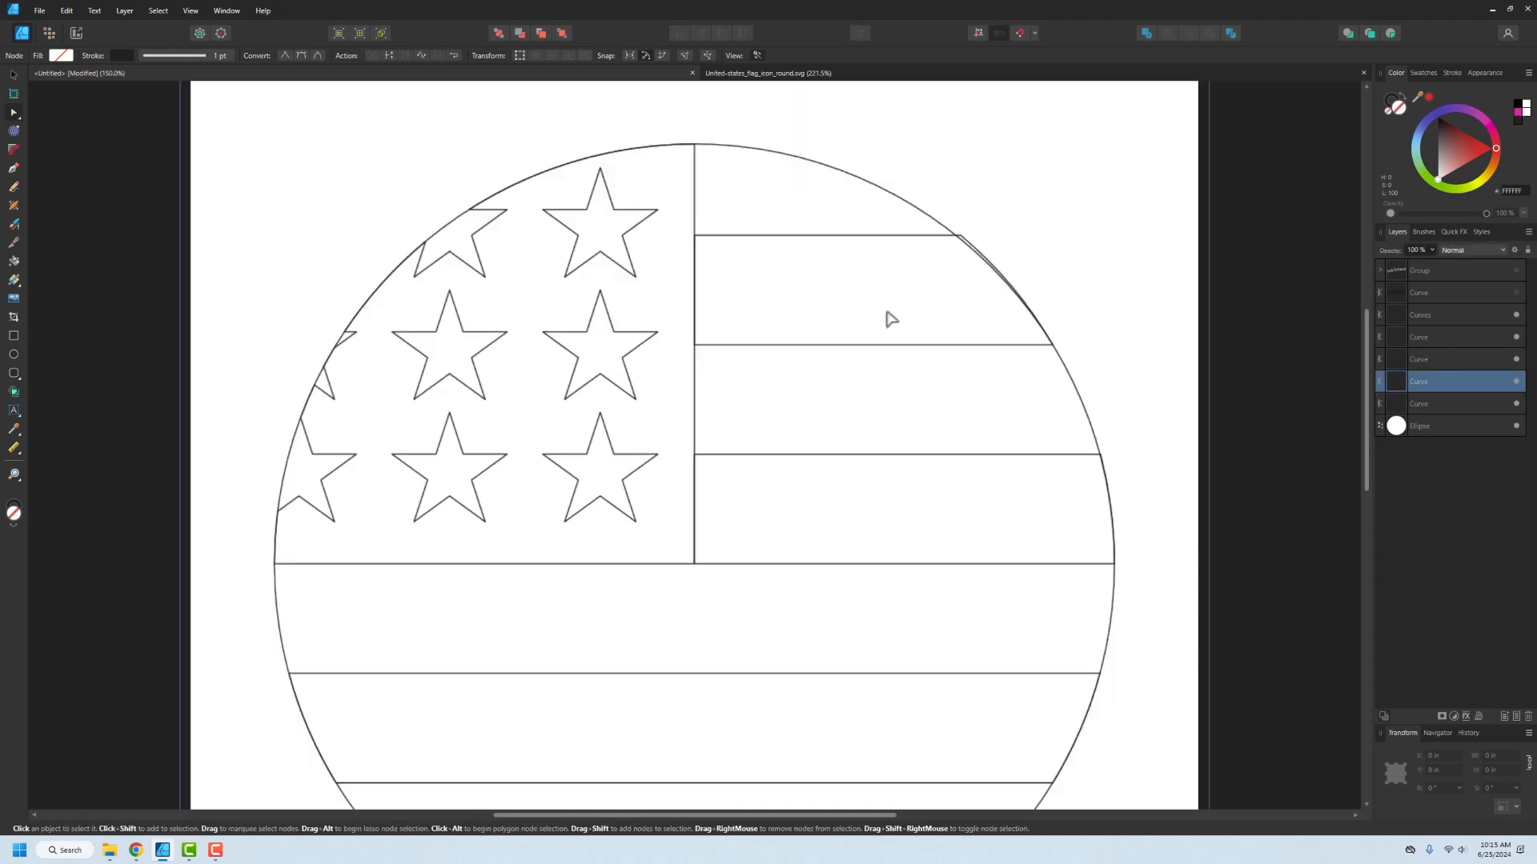
{"action": "scroll", "coordinate": [890, 357], "scroll_direction": "up", "scroll_amount": 1}
{"action": "scroll", "coordinate": [894, 358], "scroll_direction": "up", "scroll_amount": 3}
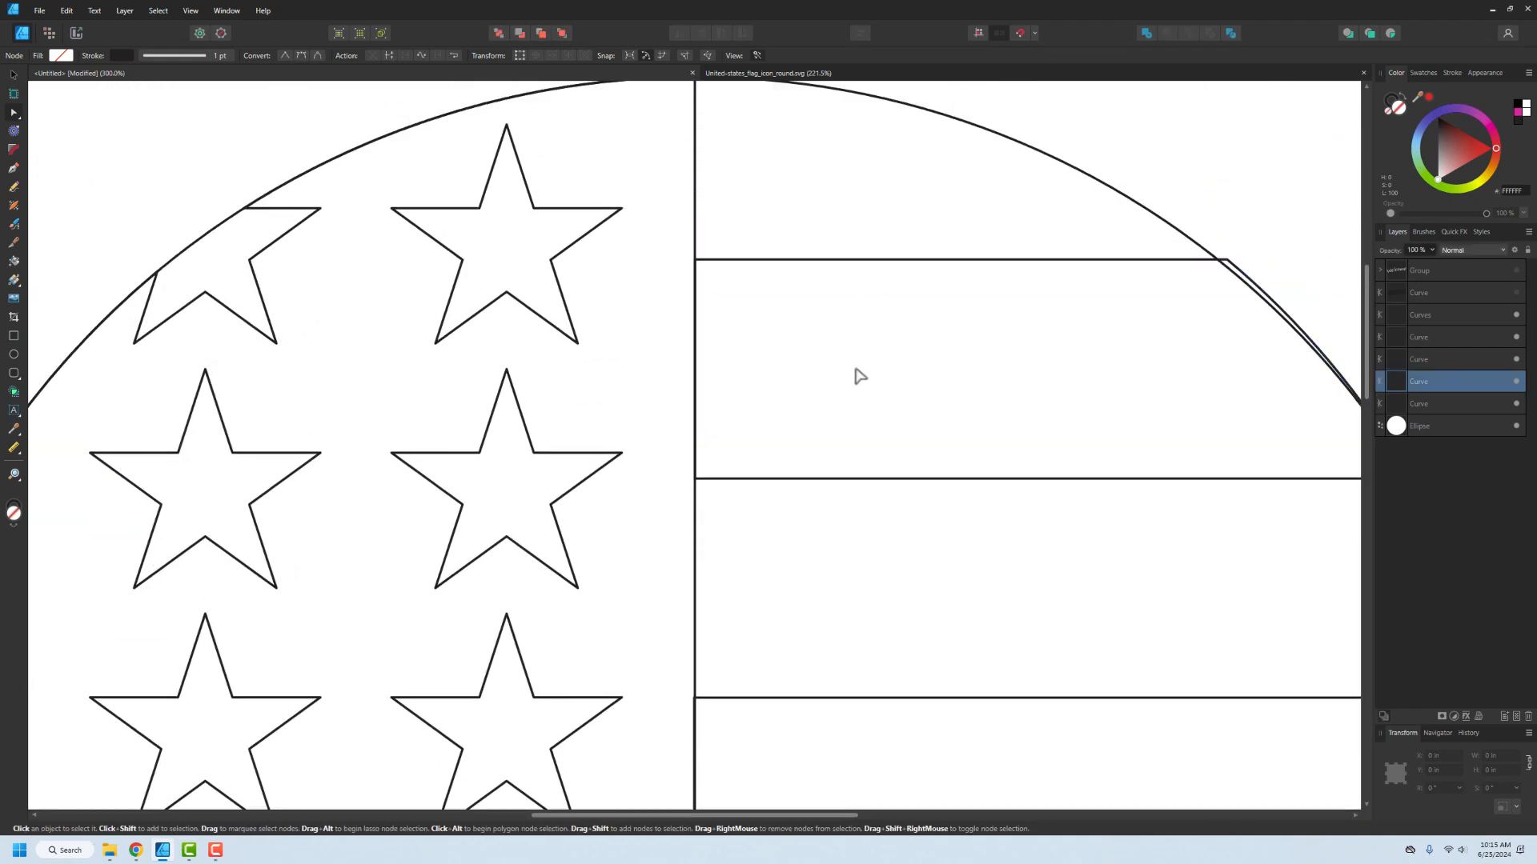
{"action": "left_click_drag", "start_coordinate": [834, 816], "coordinate": [989, 817]}
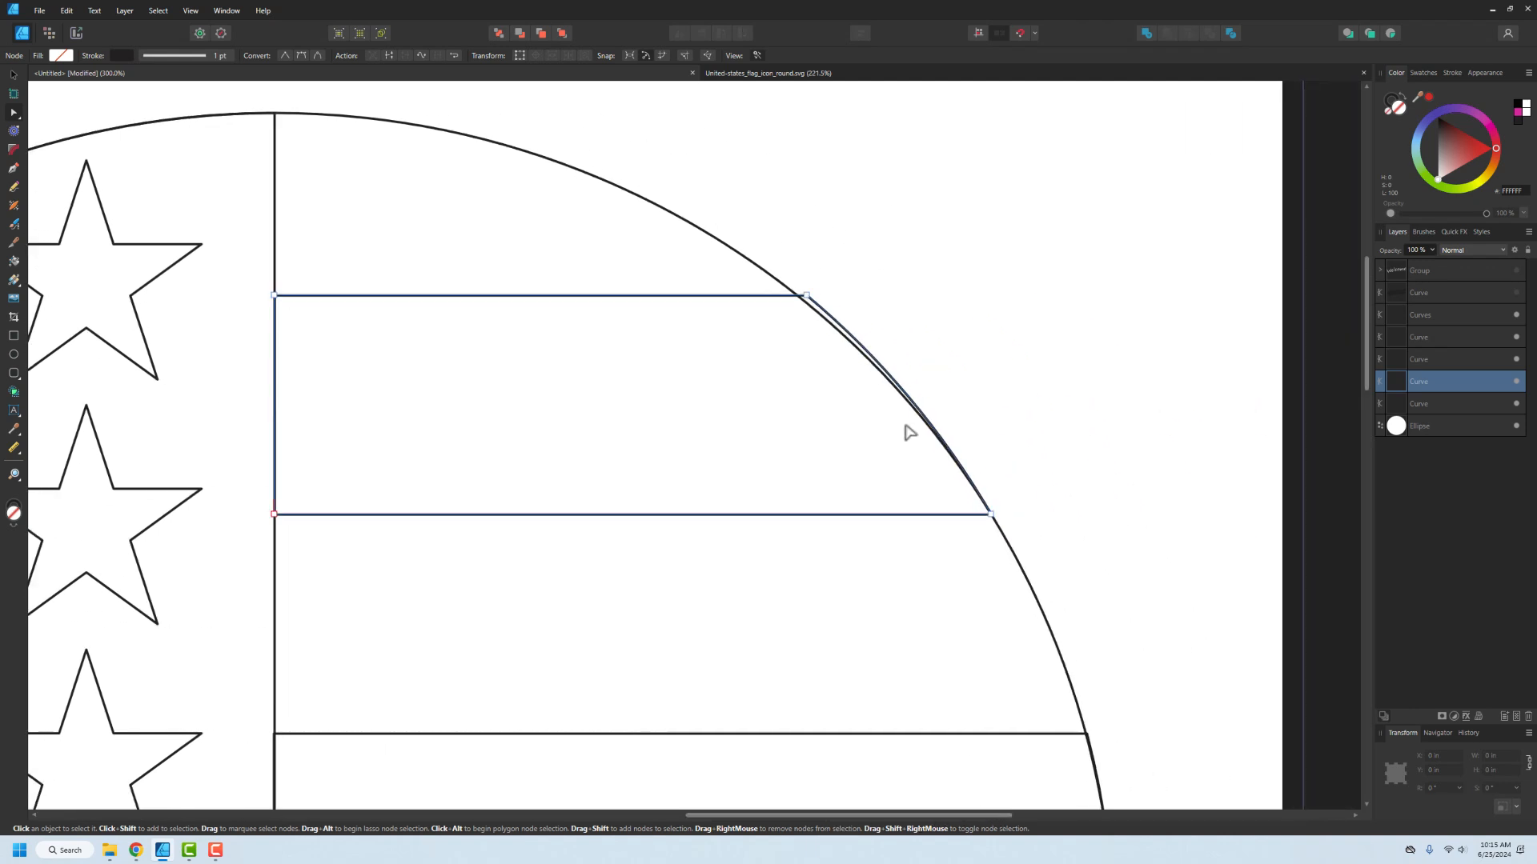
{"action": "left_click", "coordinate": [799, 296]}
{"action": "left_click", "coordinate": [926, 319]}
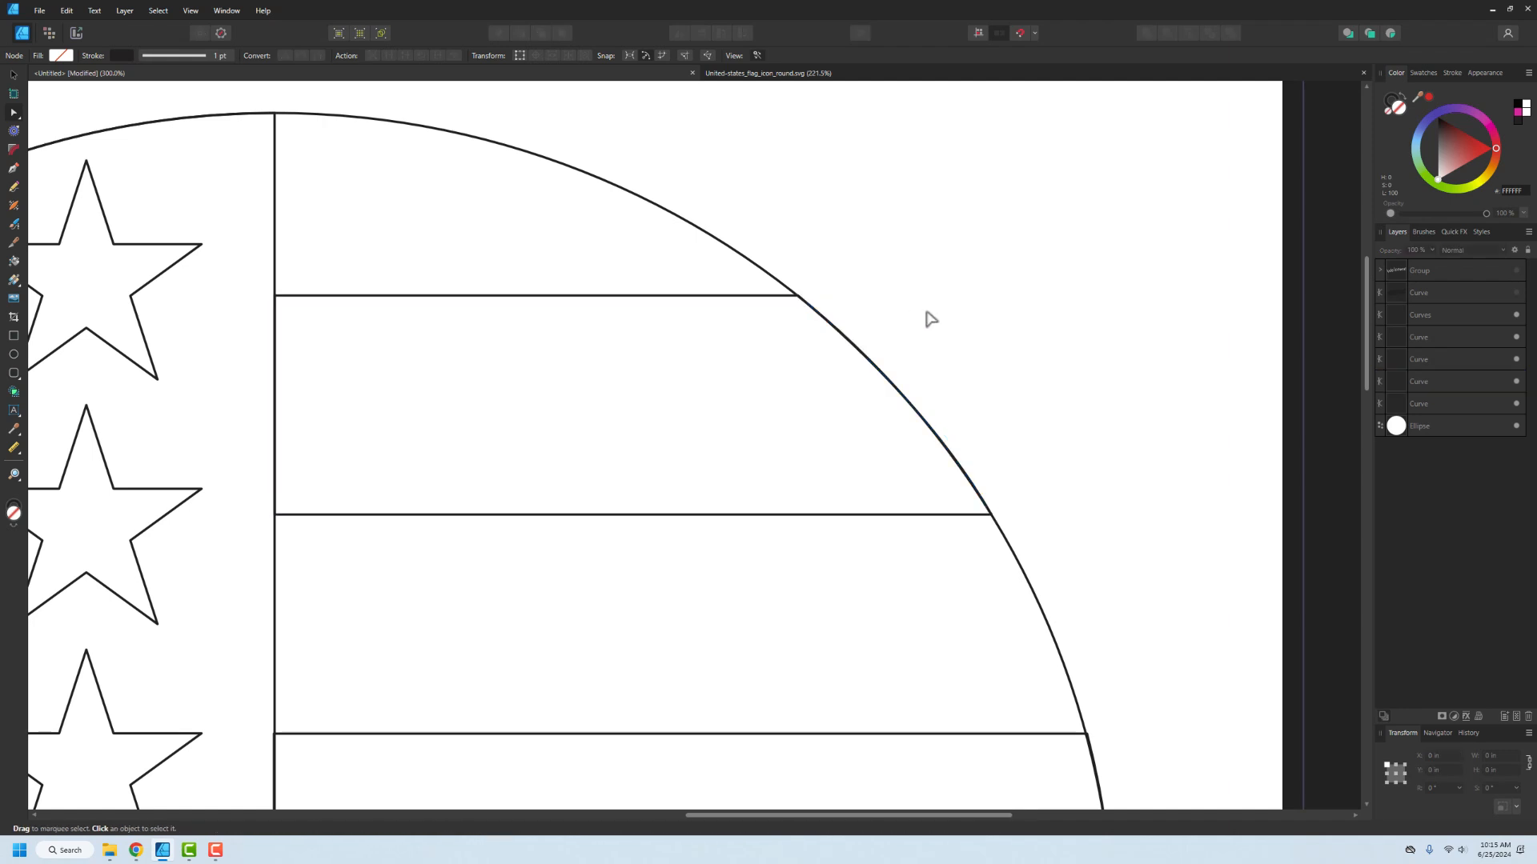
- Resize the lowest short stripe beside the star field so its inner edge aligns with the field, at X 6 in and 5 in wide
{"action": "scroll", "coordinate": [950, 508], "scroll_direction": "down", "scroll_amount": 1}
{"action": "scroll", "coordinate": [950, 508], "scroll_direction": "down", "scroll_amount": 2}
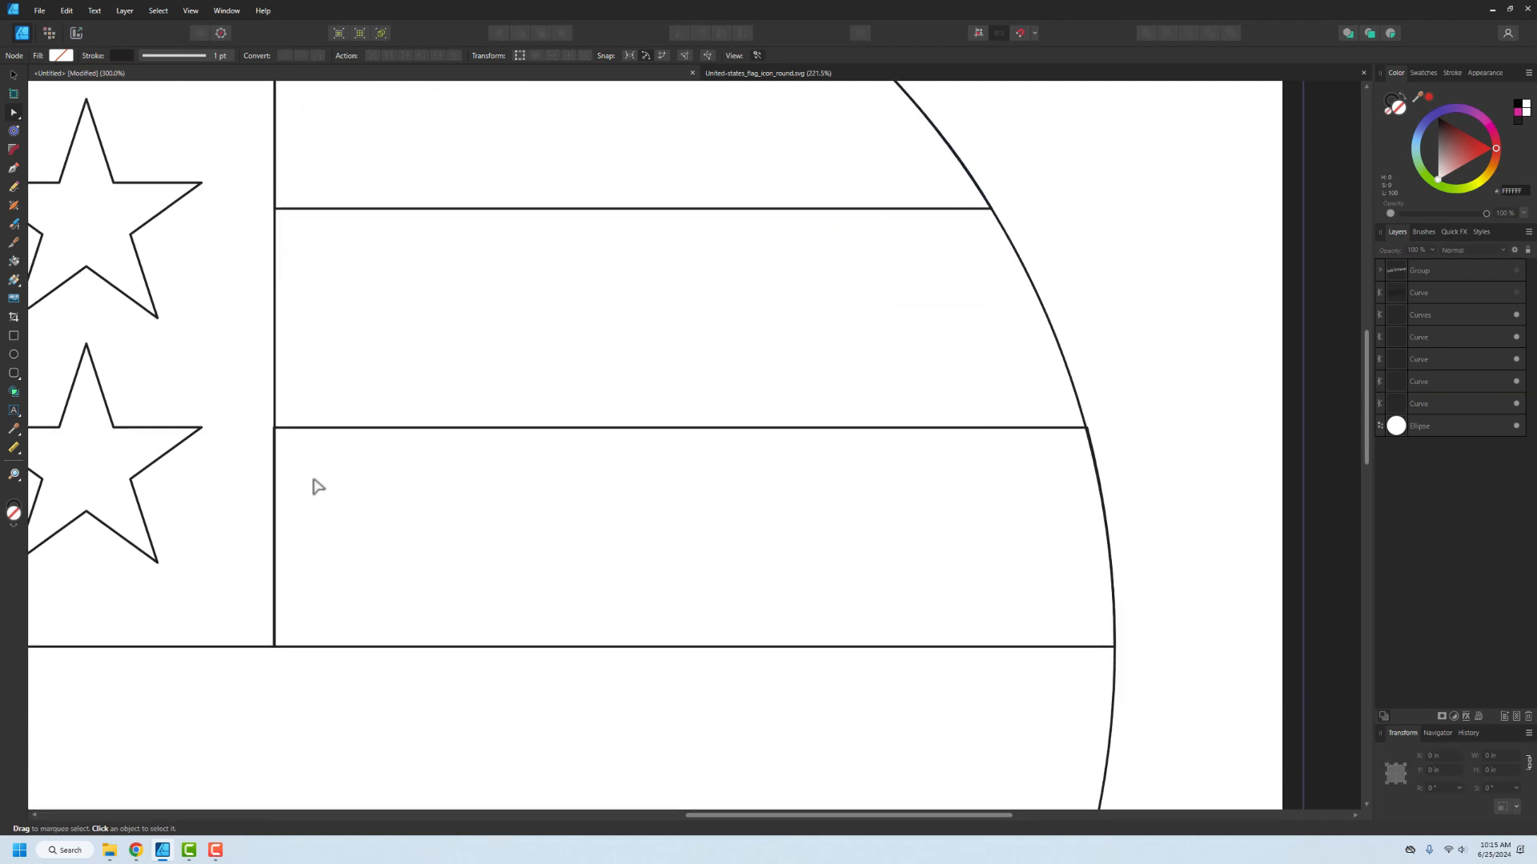
{"action": "left_click", "coordinate": [276, 507]}
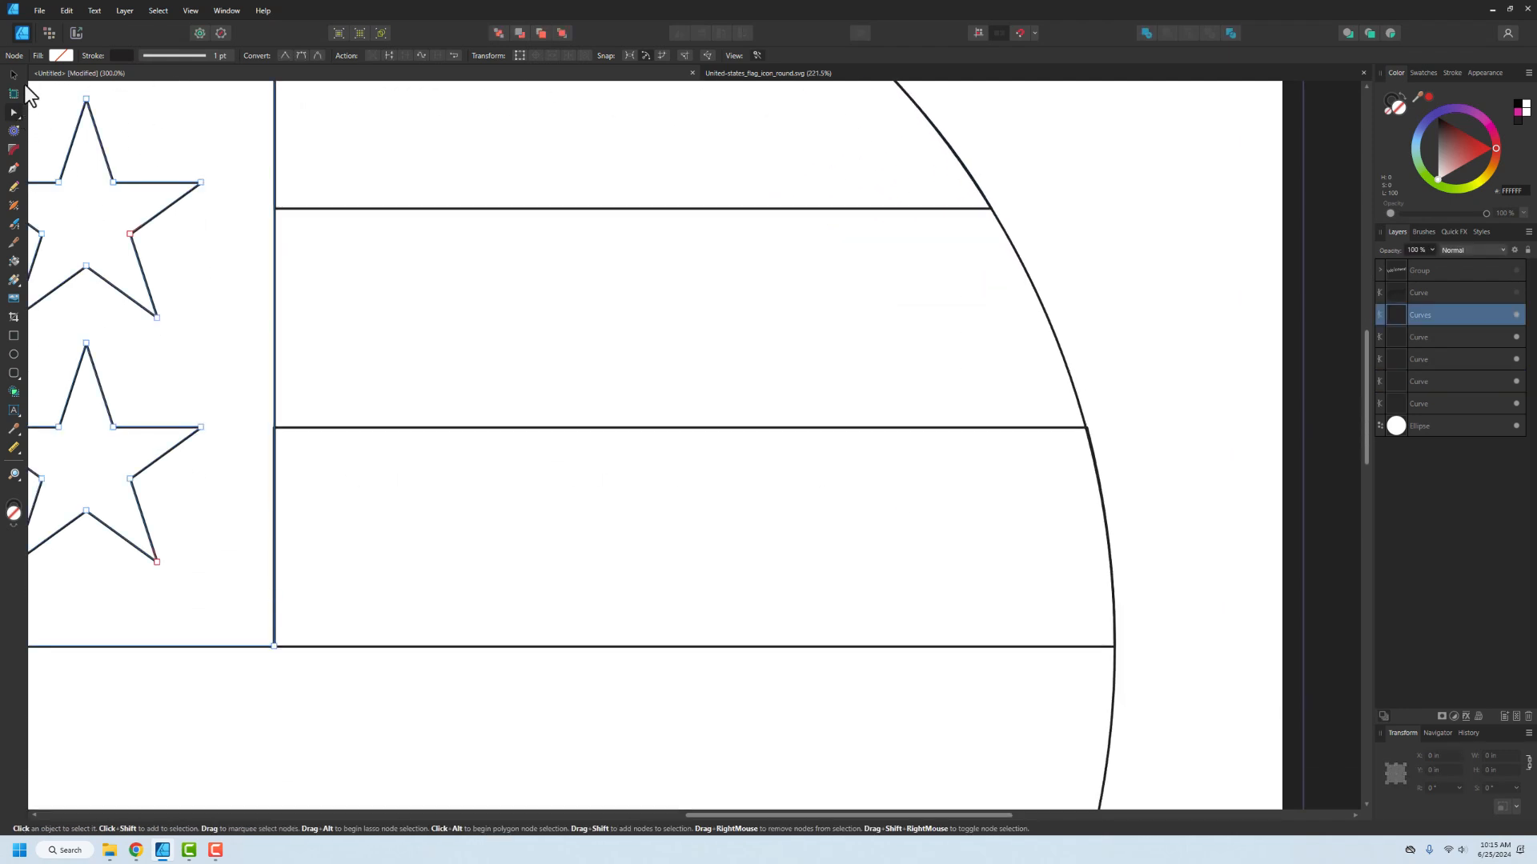
{"action": "left_click", "coordinate": [14, 74]}
{"action": "left_click", "coordinate": [482, 550]}
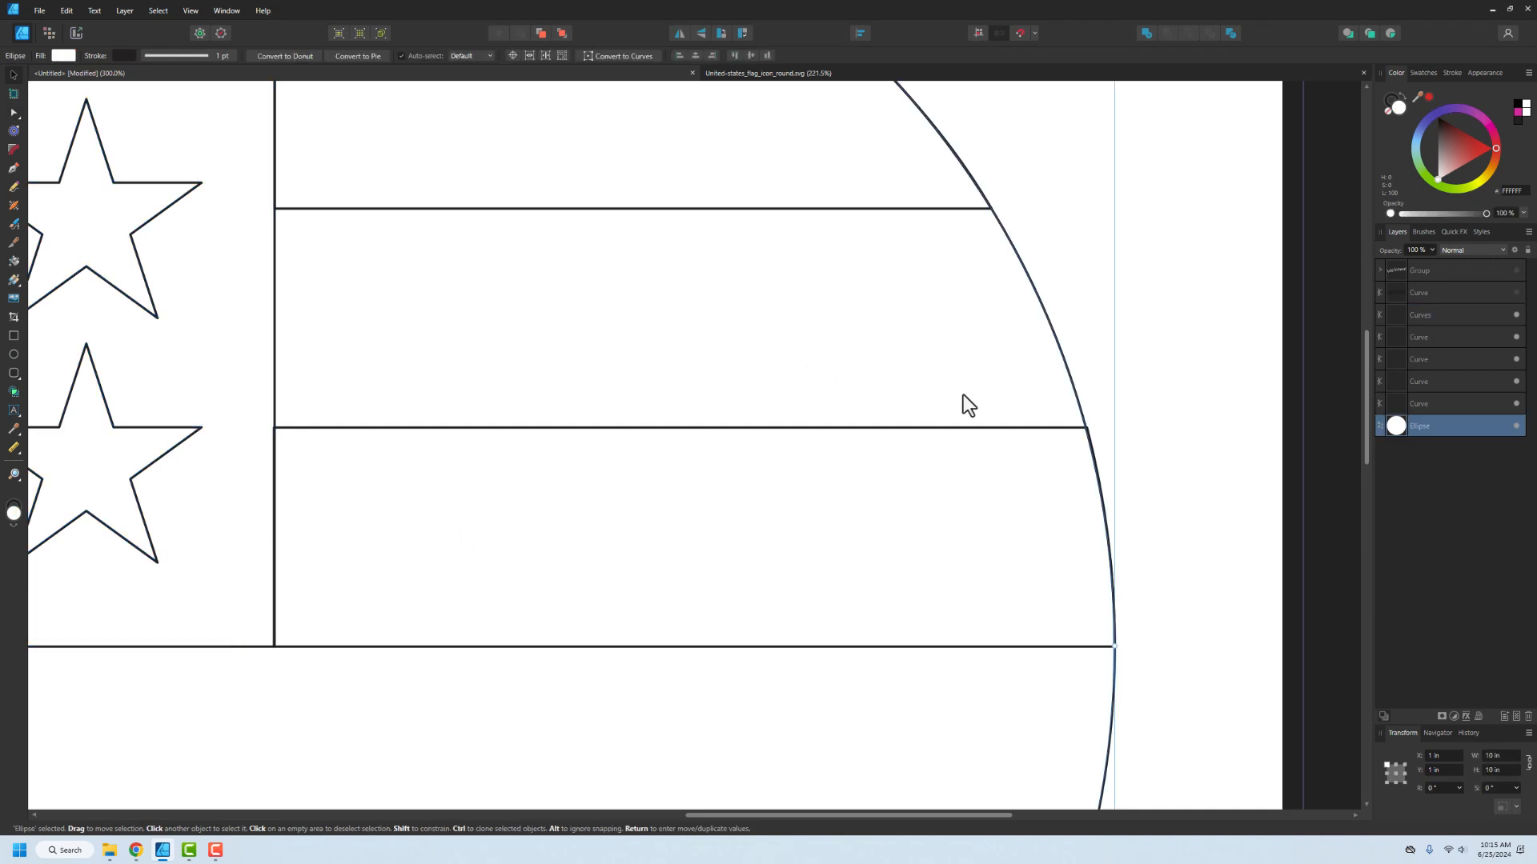
{"action": "left_click", "coordinate": [996, 429]}
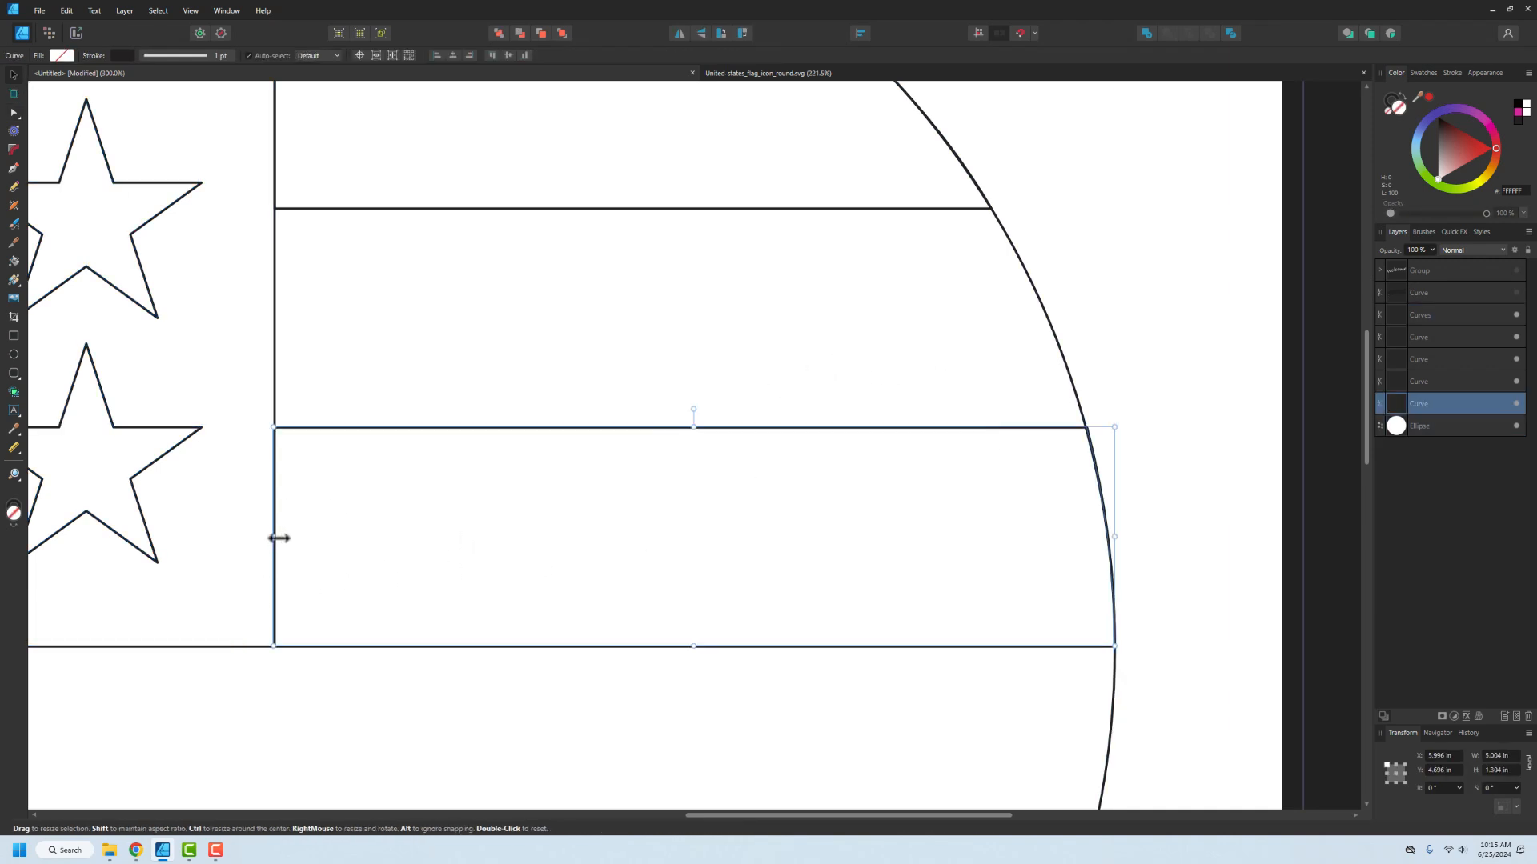
{"action": "left_click_drag", "start_coordinate": [276, 539], "coordinate": [275, 538]}
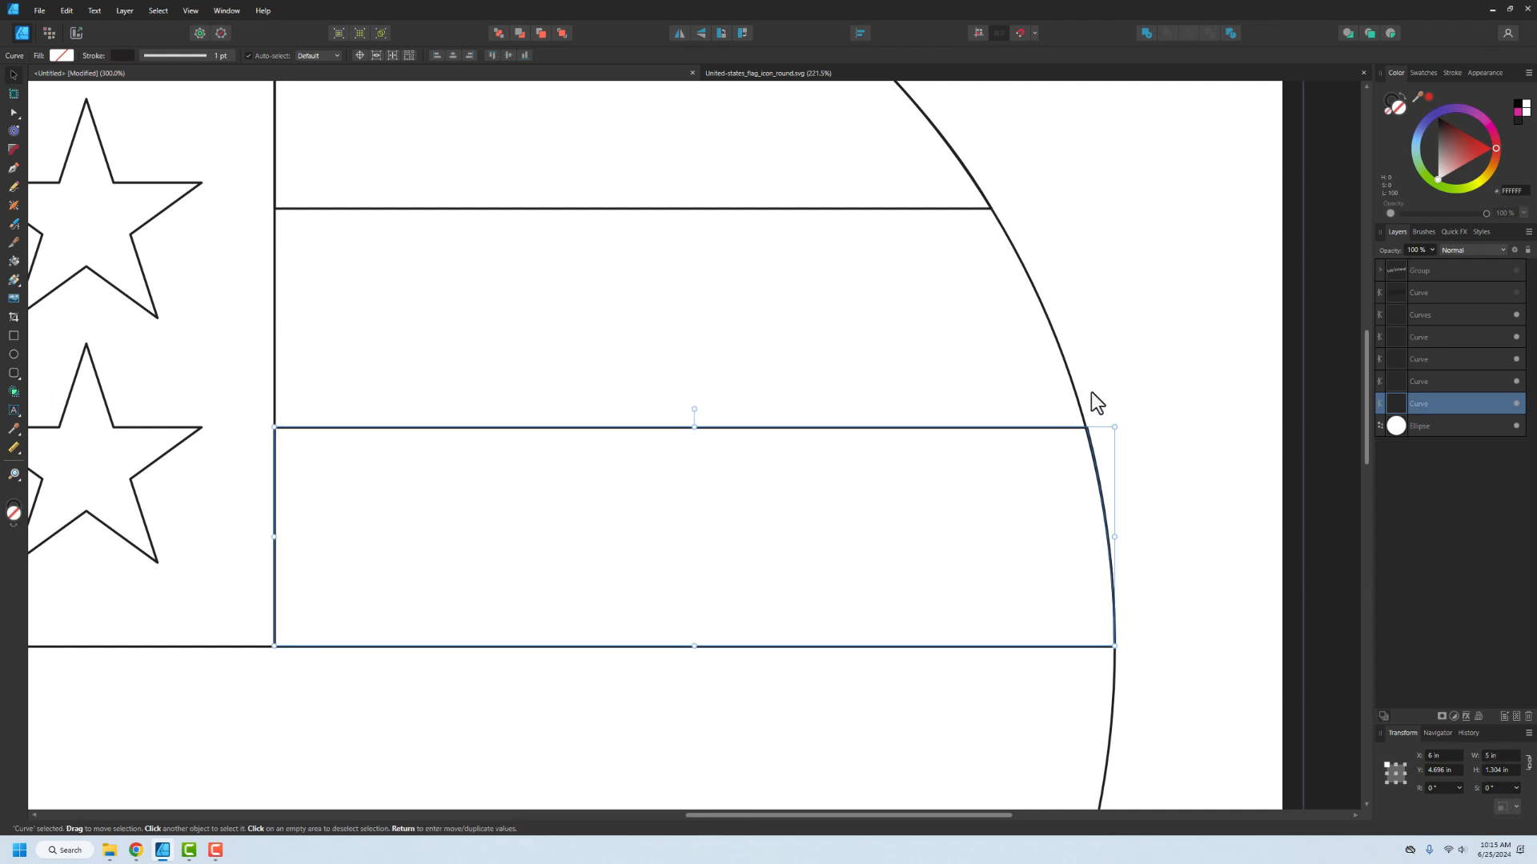
{"action": "left_click", "coordinate": [1161, 425]}
- Group the white ellipse, the star field and all the outlined stripes as separate shapes in one group
{"action": "scroll", "coordinate": [480, 272], "scroll_direction": "up", "scroll_amount": 5}
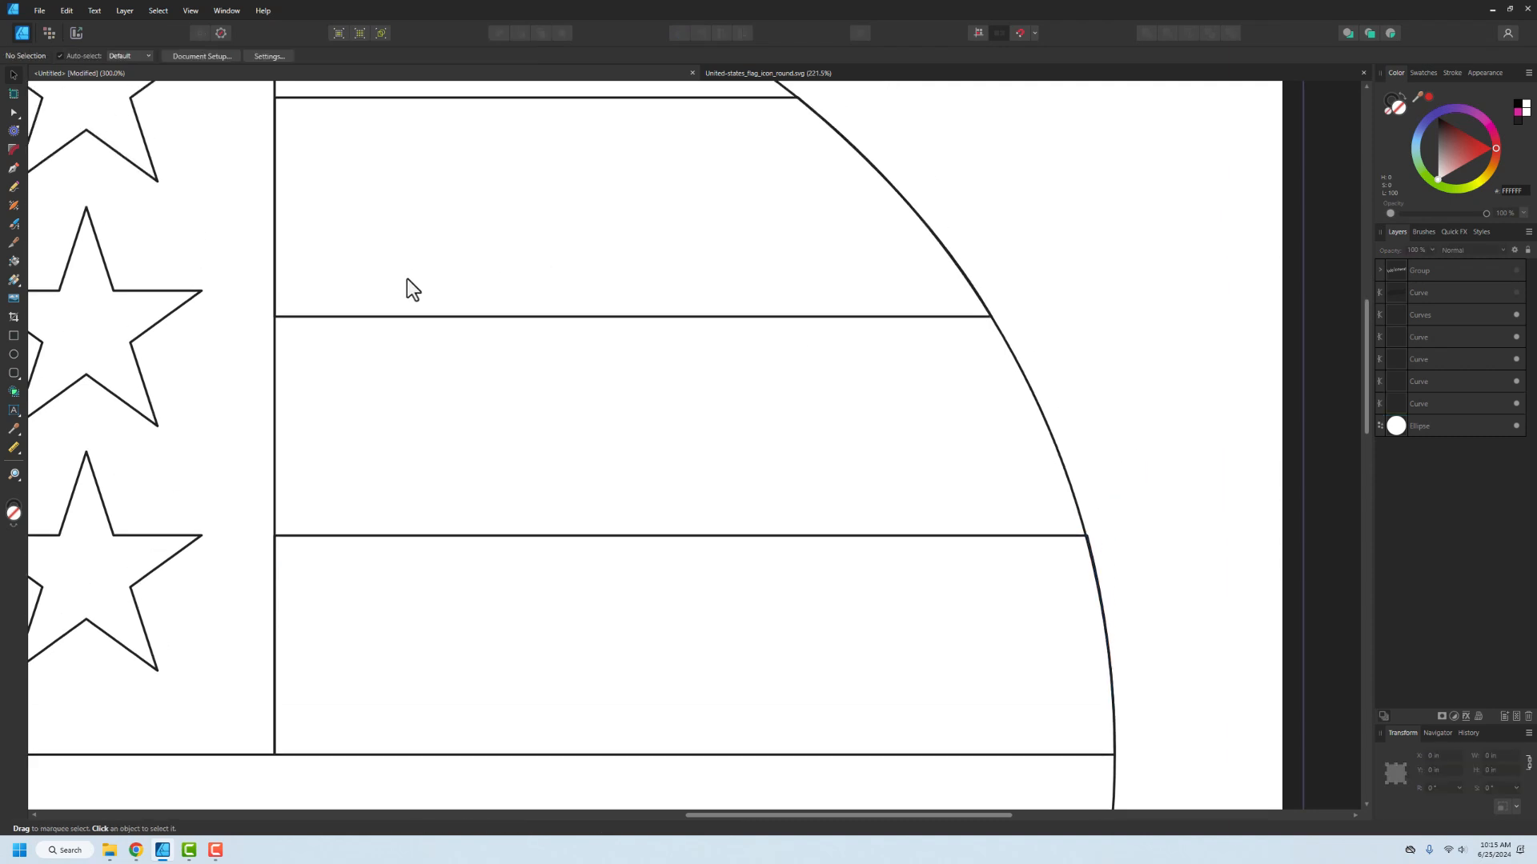
{"action": "scroll", "coordinate": [400, 320], "scroll_direction": "down", "scroll_amount": 3}
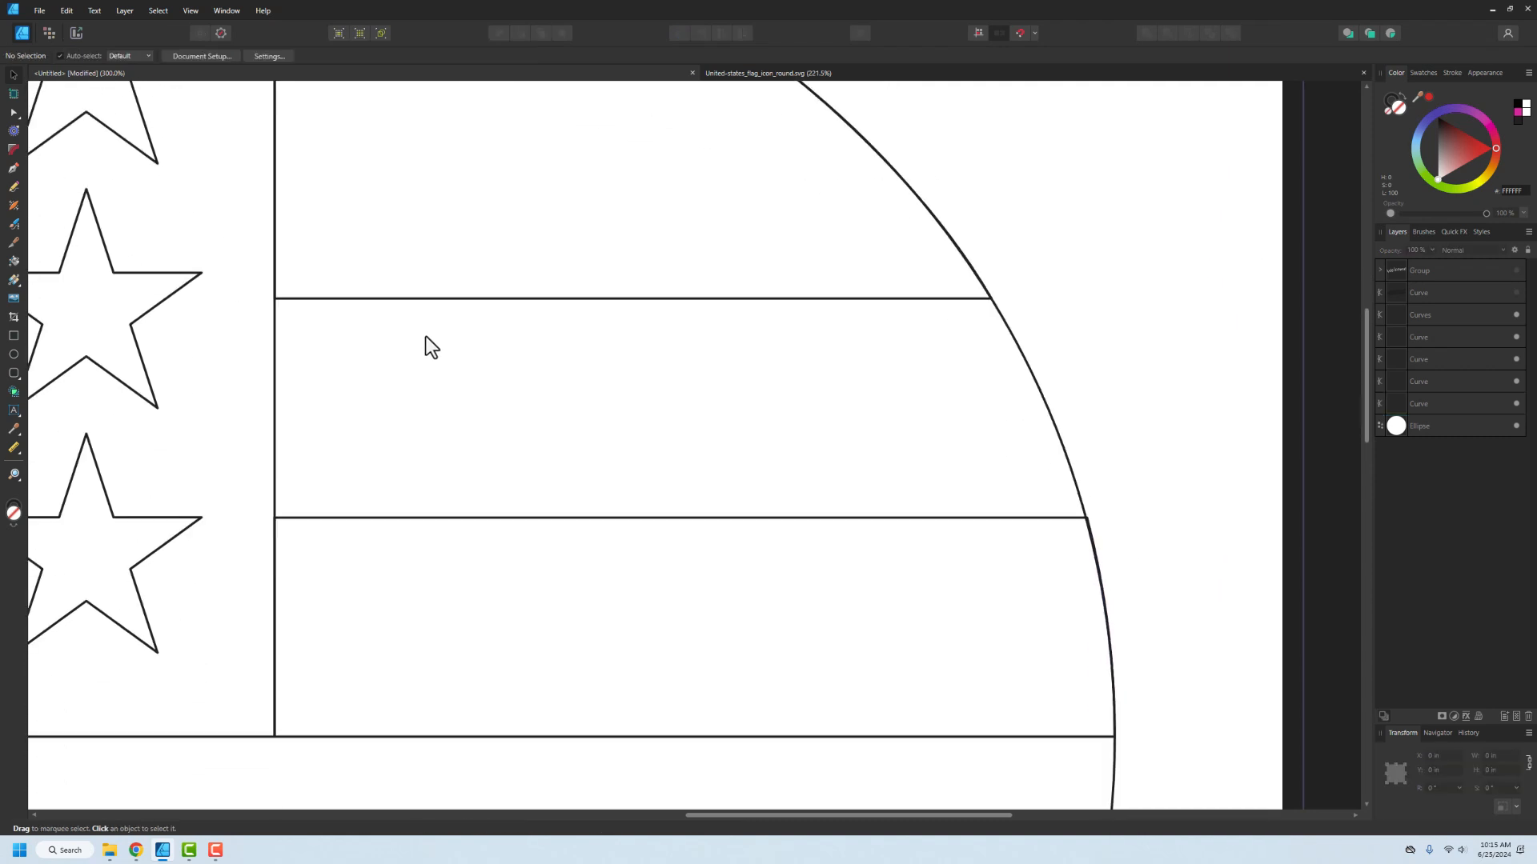
{"action": "key", "text": "ctrl+minus"}
{"action": "key", "text": "ctrl+minus"}
{"action": "key", "text": "ctrl+minus"}
{"action": "key", "text": "ctrl+minus"}
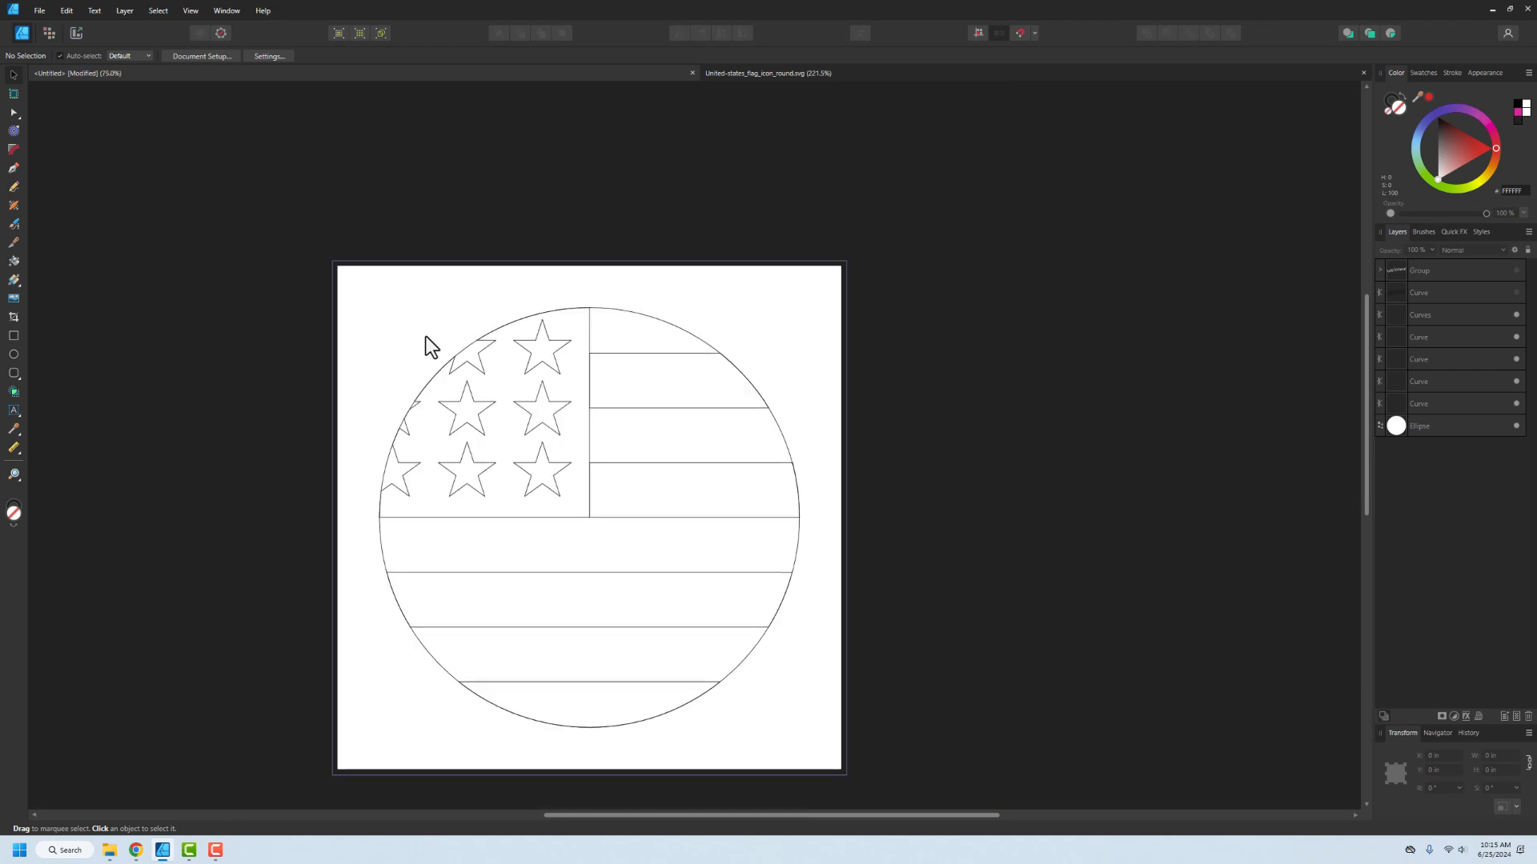
{"action": "key", "text": "ctrl+a"}
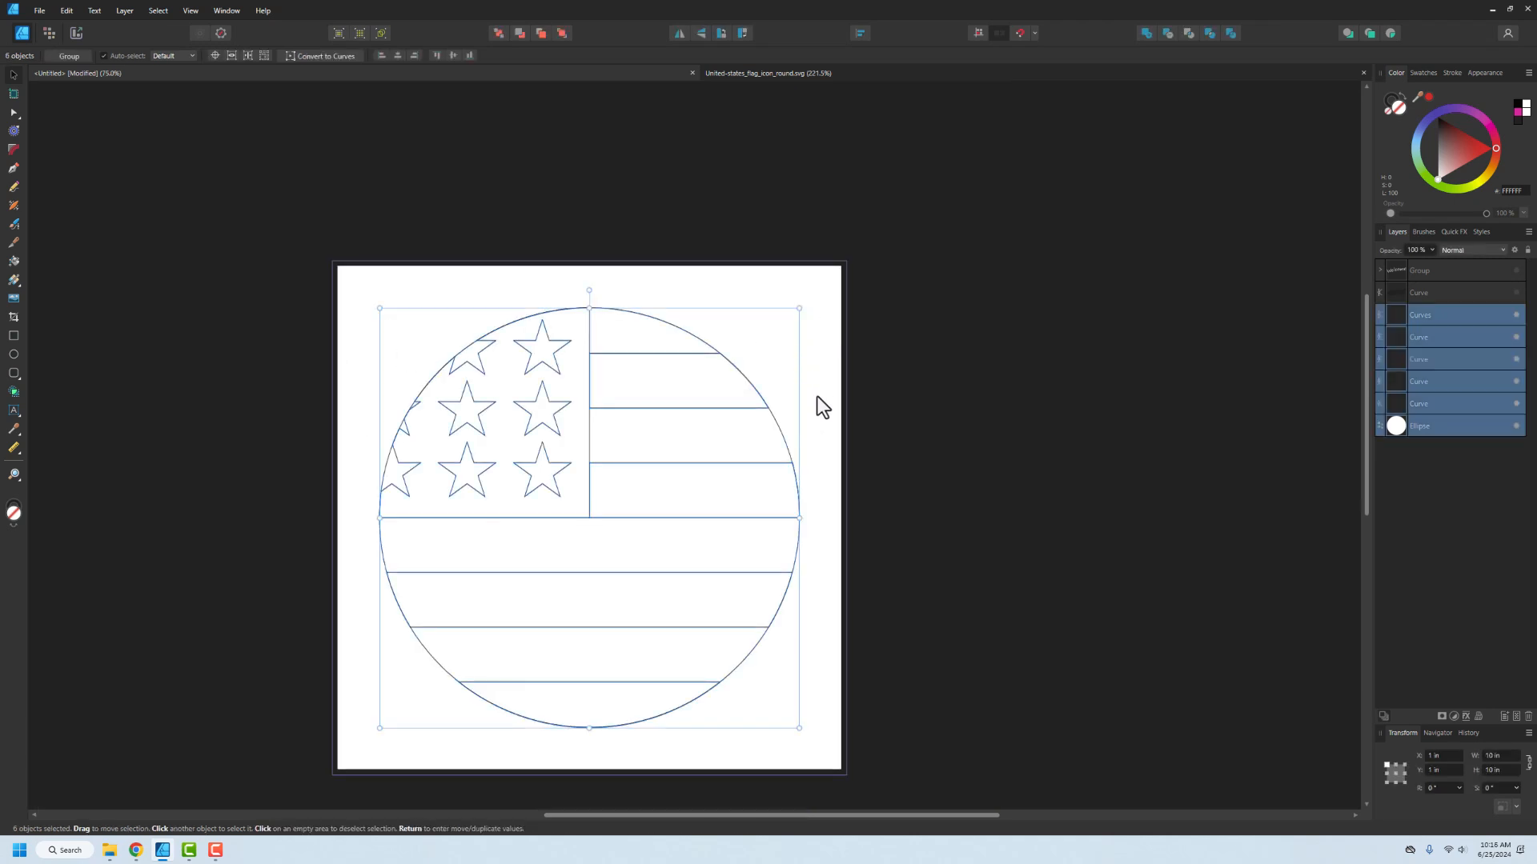
{"action": "left_click", "coordinate": [1147, 32]}
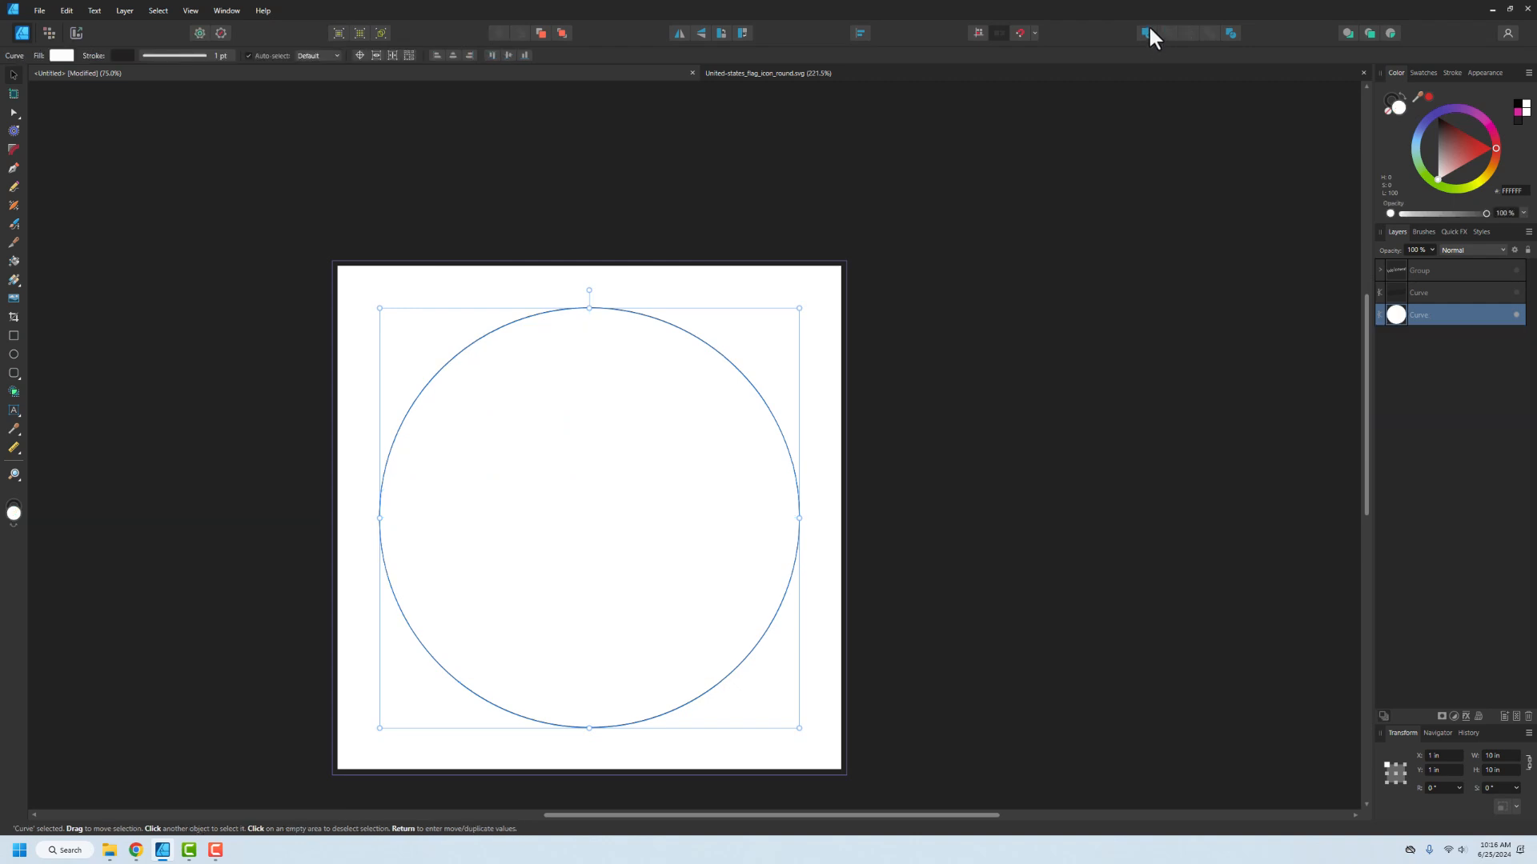
{"action": "key", "text": "ctrl+z"}
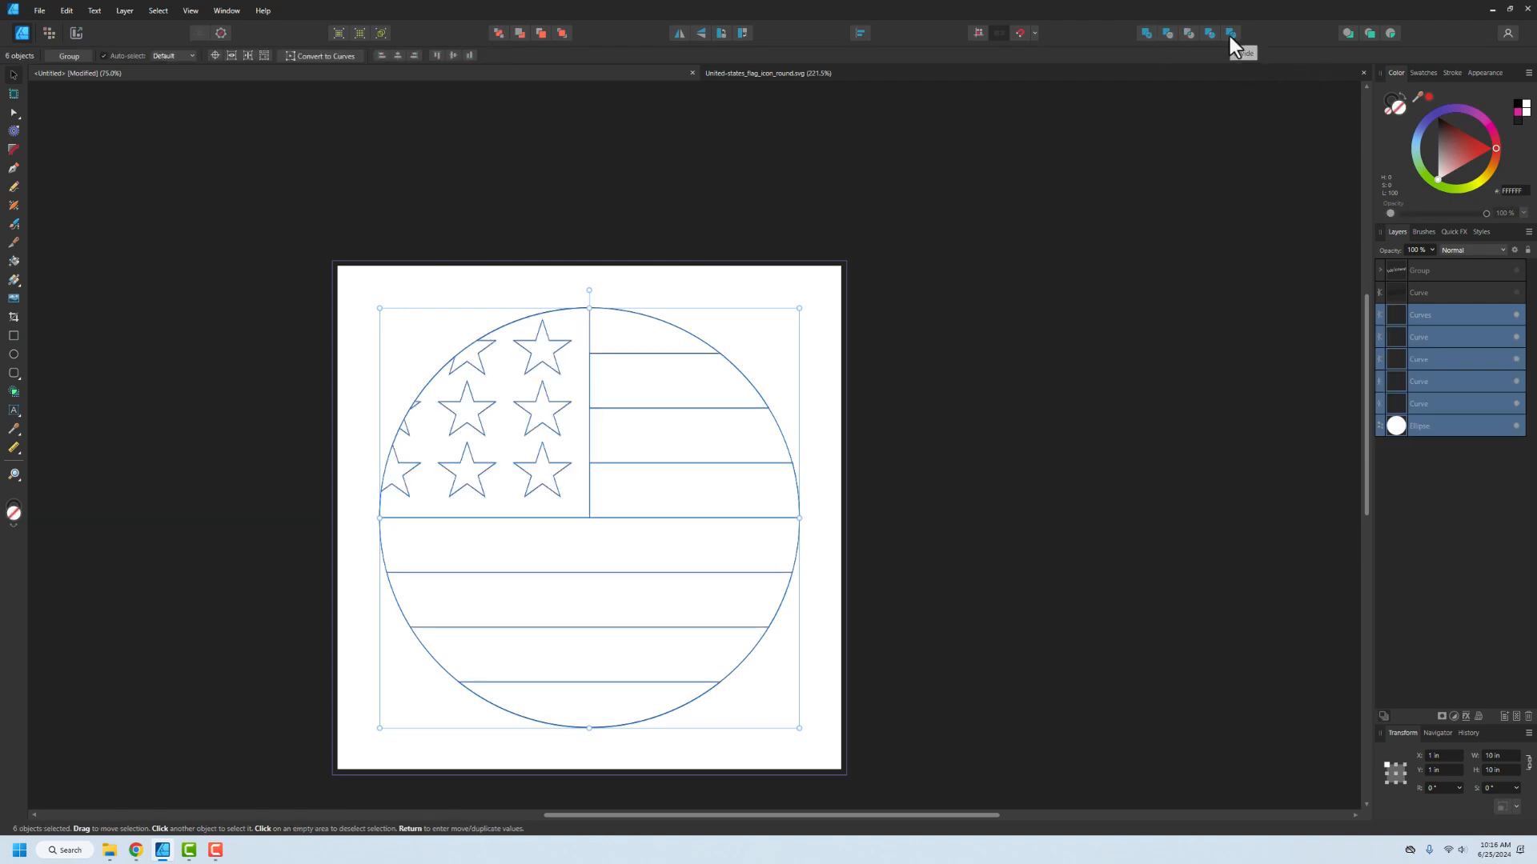
{"action": "key", "text": "ctrl+g"}
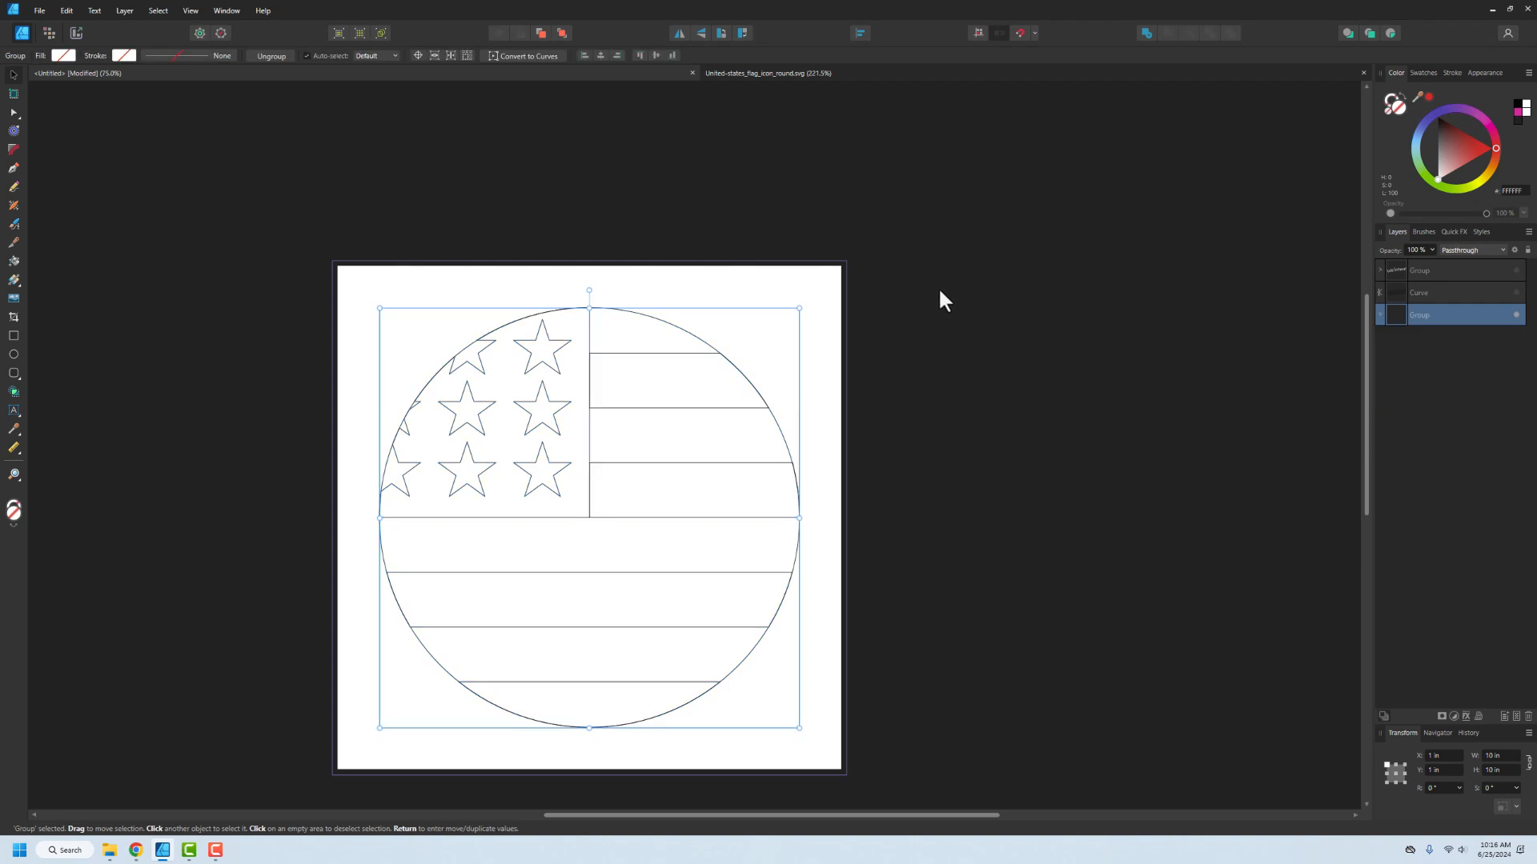
{"action": "key", "text": "ctrl+d"}
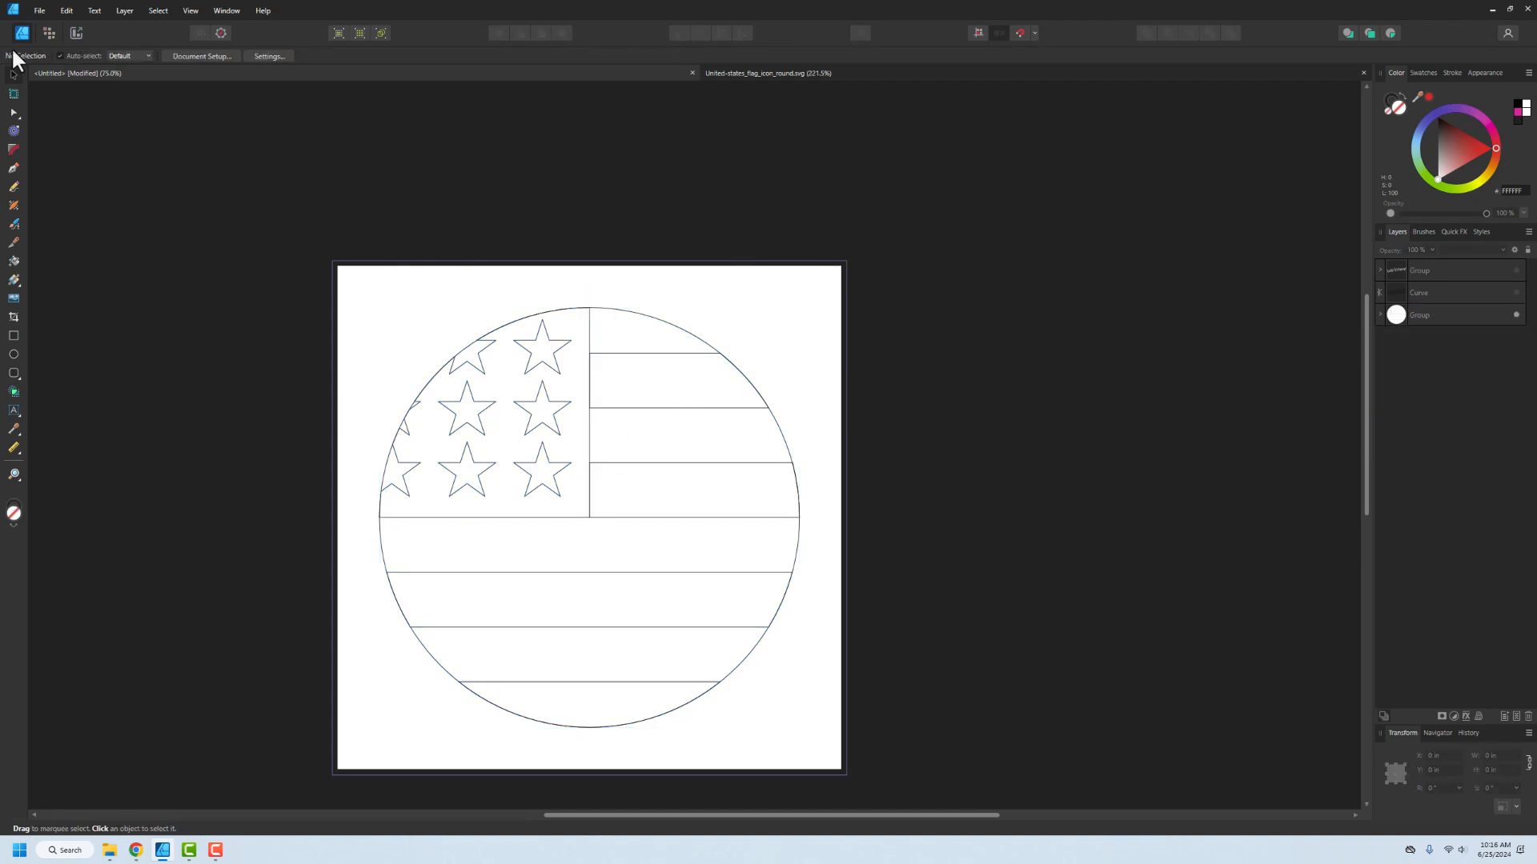
- Export the outlined stripes and stars as an SVG named flag_middle to the Desktop
{"action": "left_click", "coordinate": [45, 8]}
{"action": "left_click", "coordinate": [51, 265]}
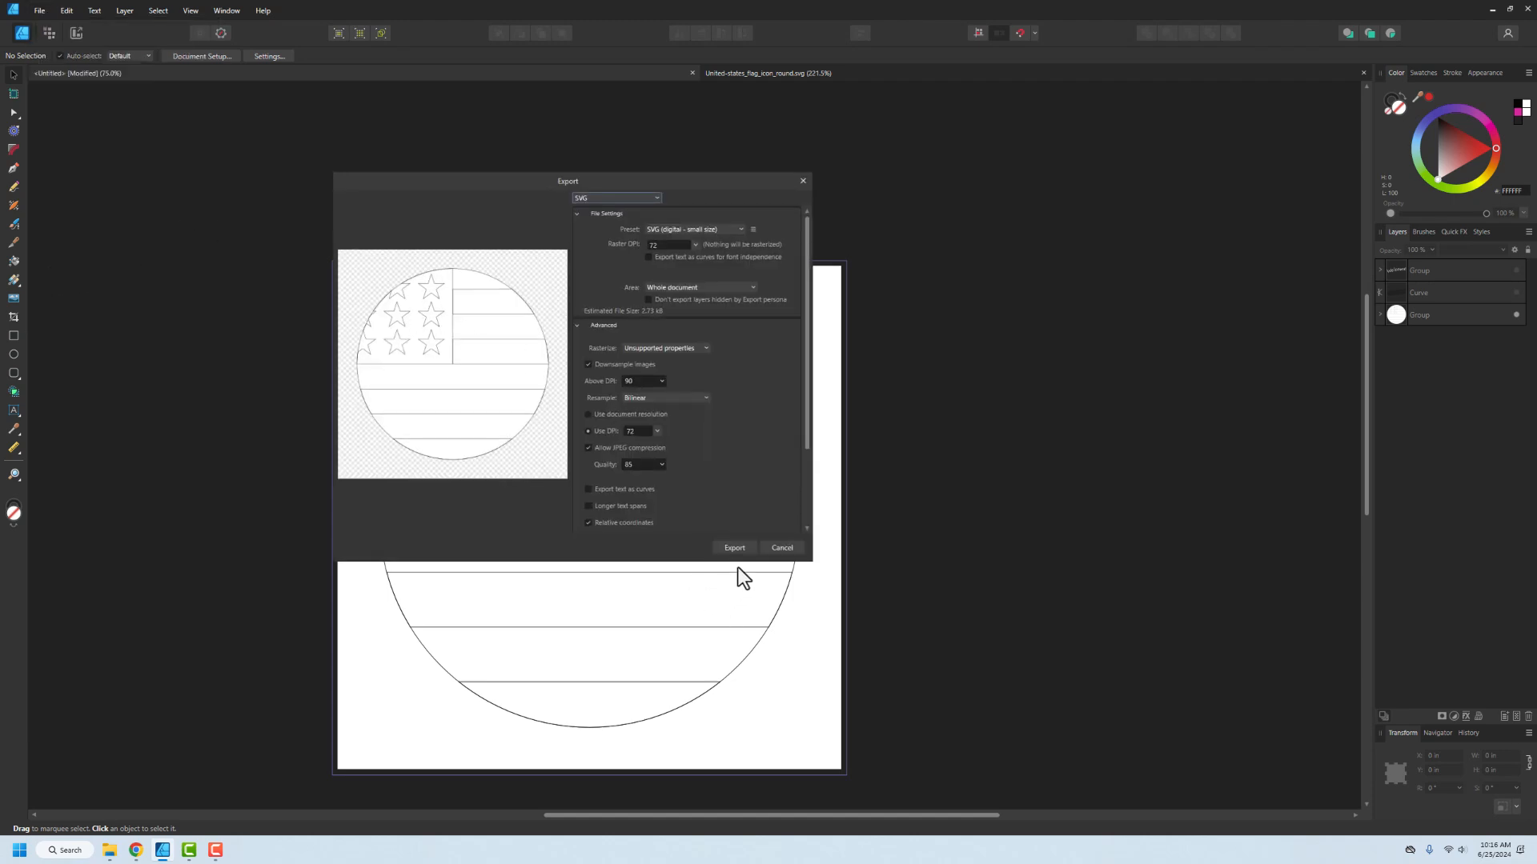
{"action": "left_click", "coordinate": [730, 548]}
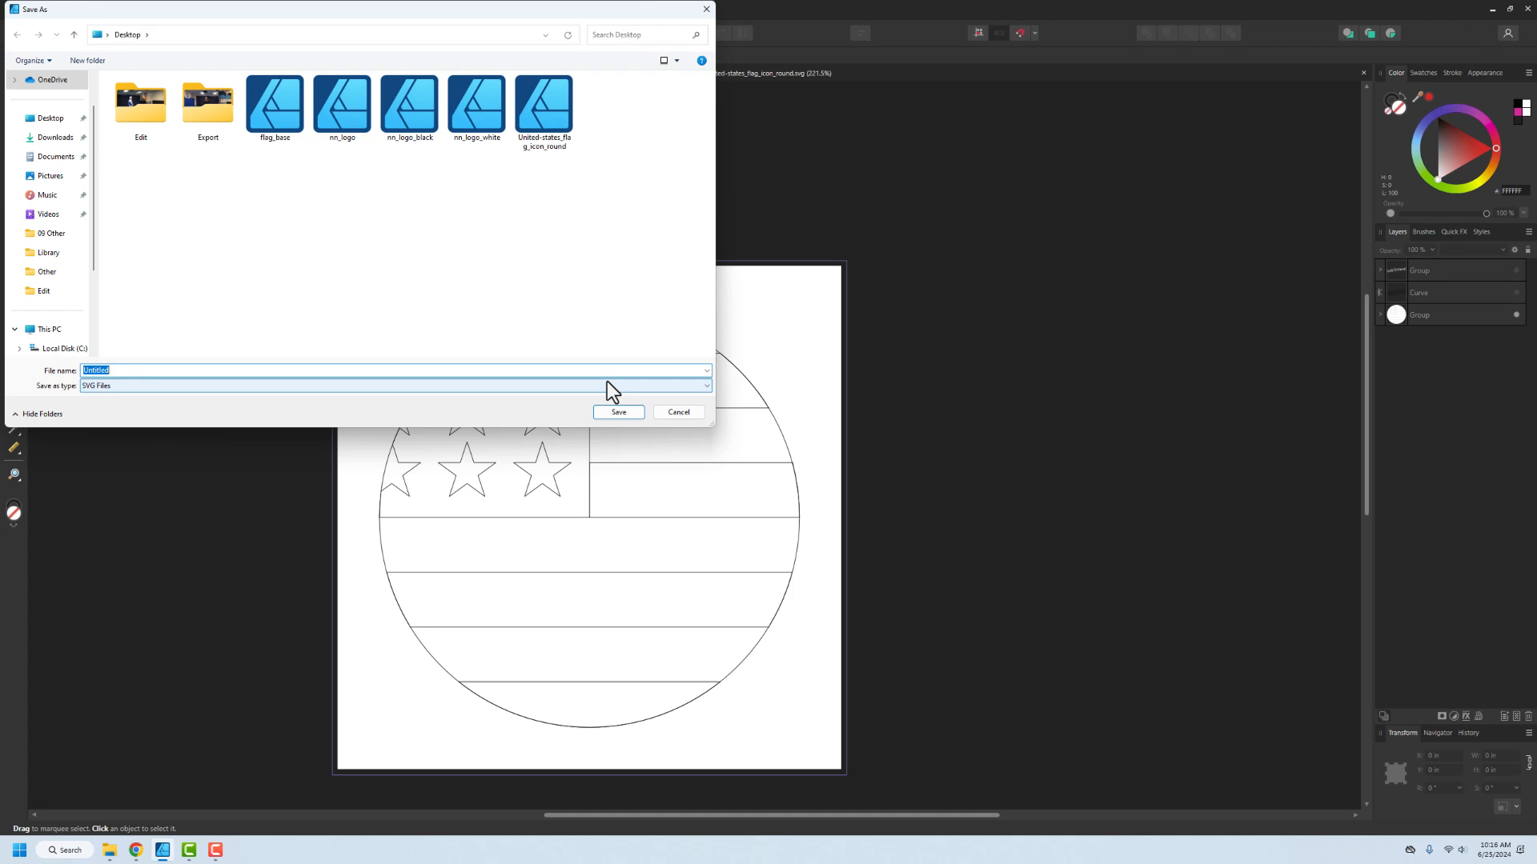
{"action": "type", "text": "flag"}
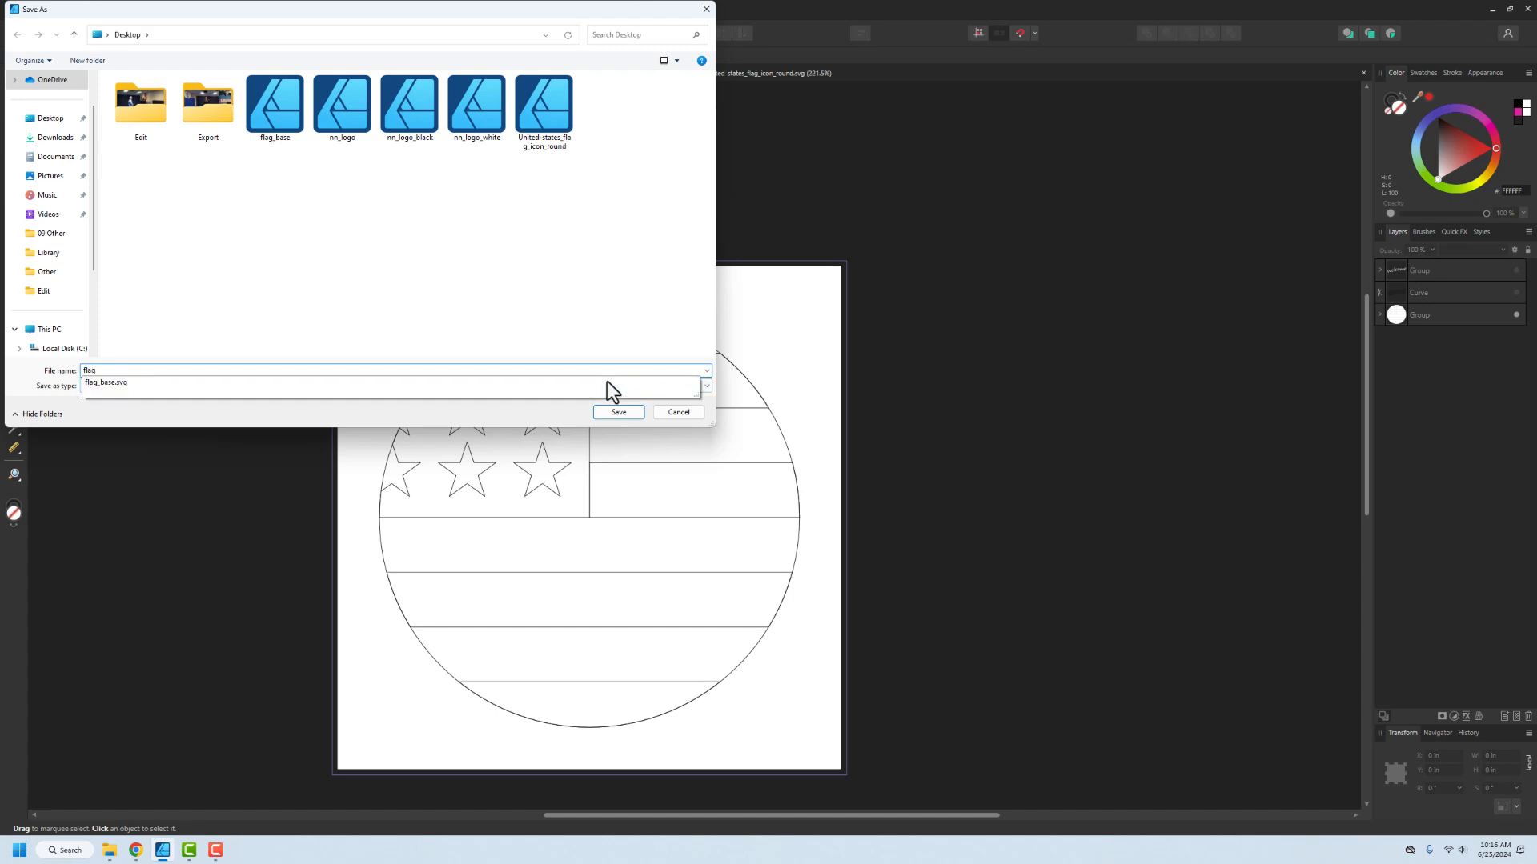
{"action": "type", "text": "_middkl"}
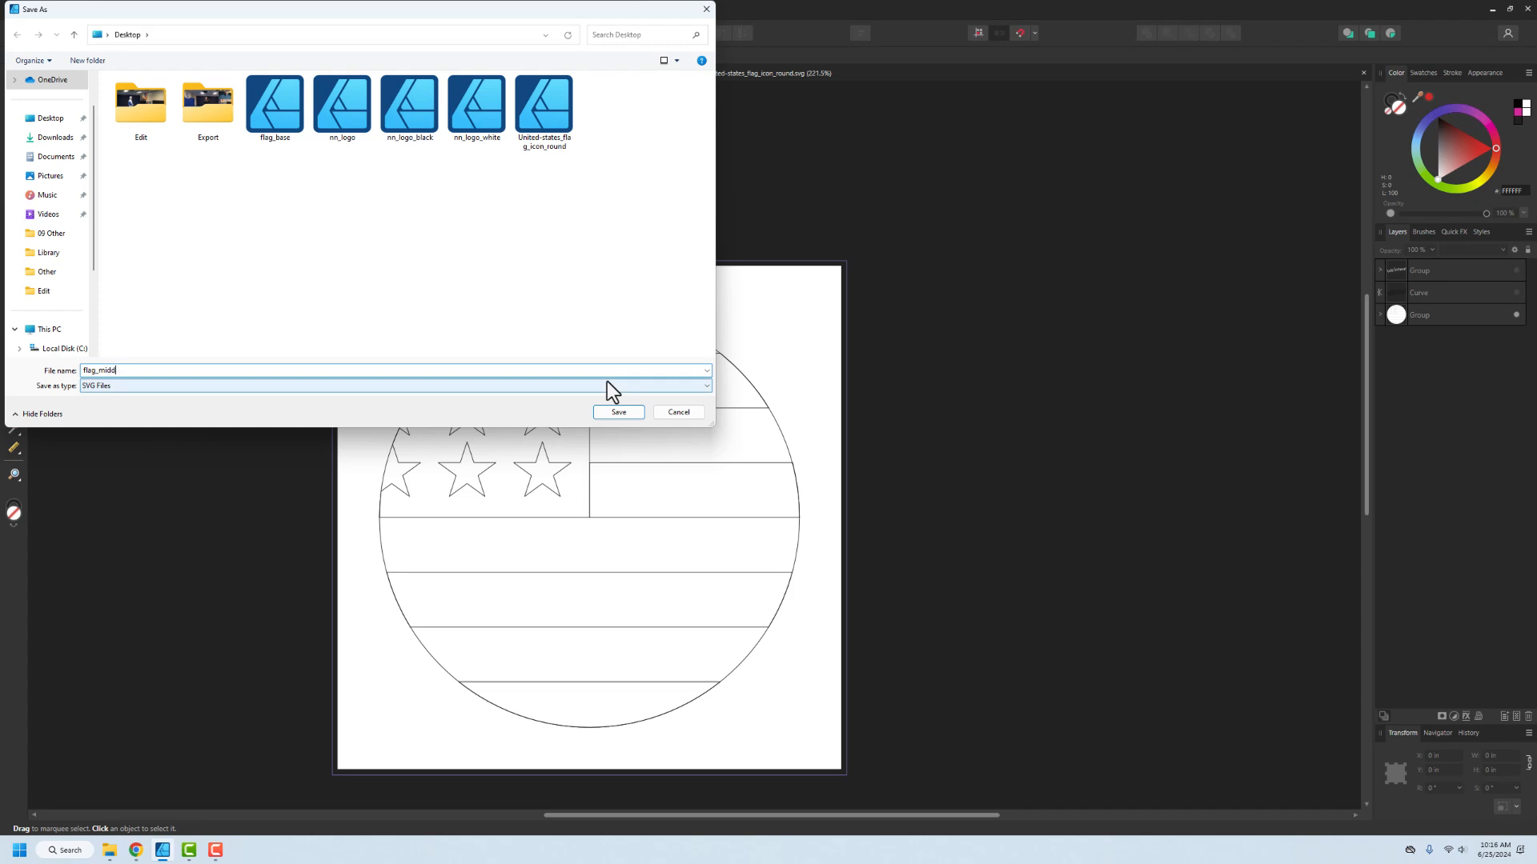
{"action": "left_click", "coordinate": [606, 415]}
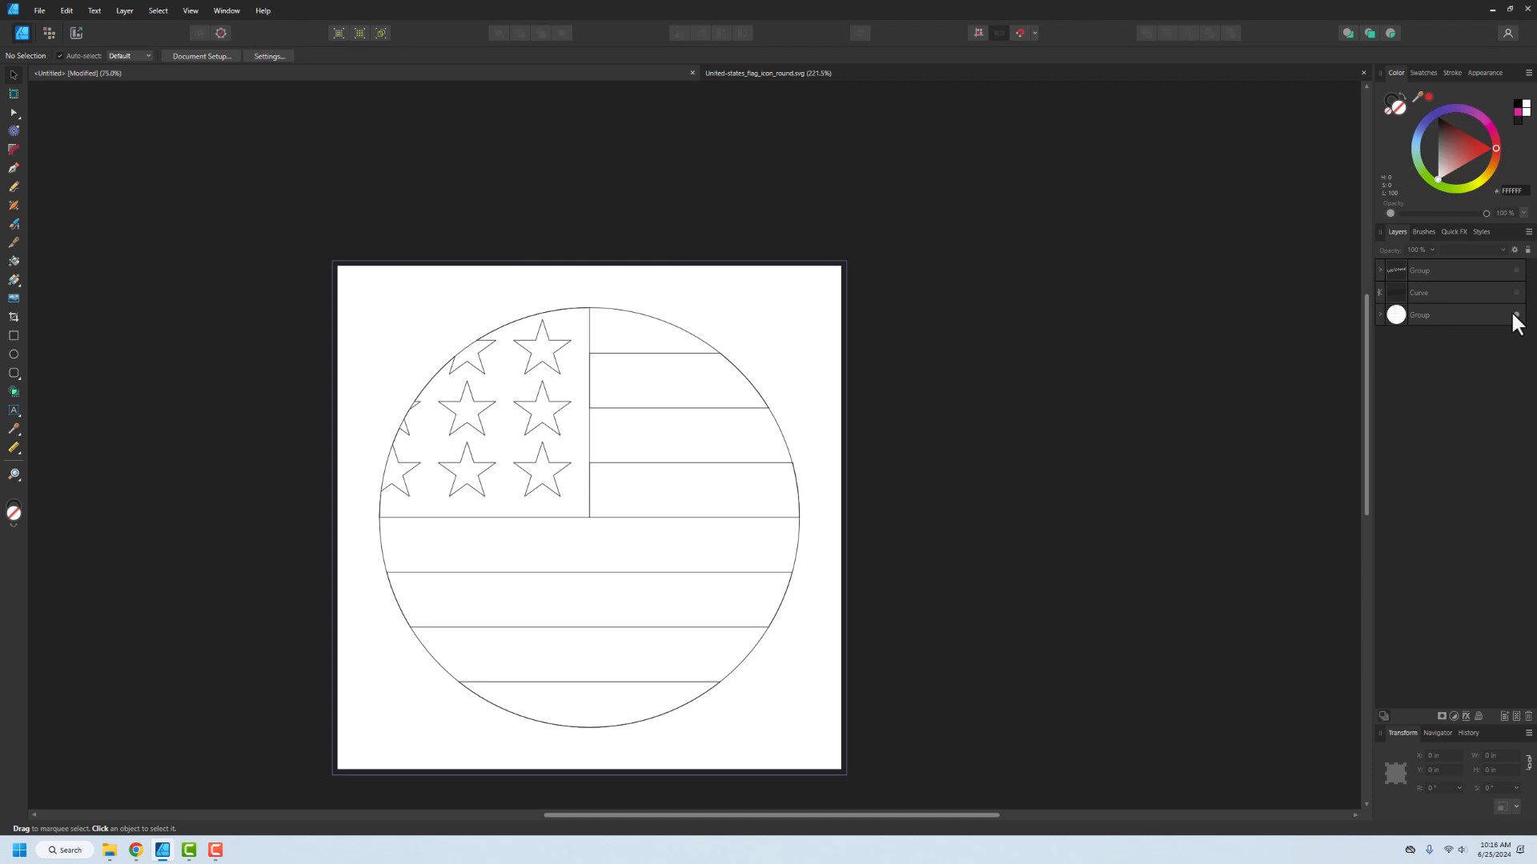
- Hide the stripes-and-stars group and show the black wavy banner
{"action": "left_click", "coordinate": [1515, 315]}
{"action": "left_click", "coordinate": [1516, 292]}
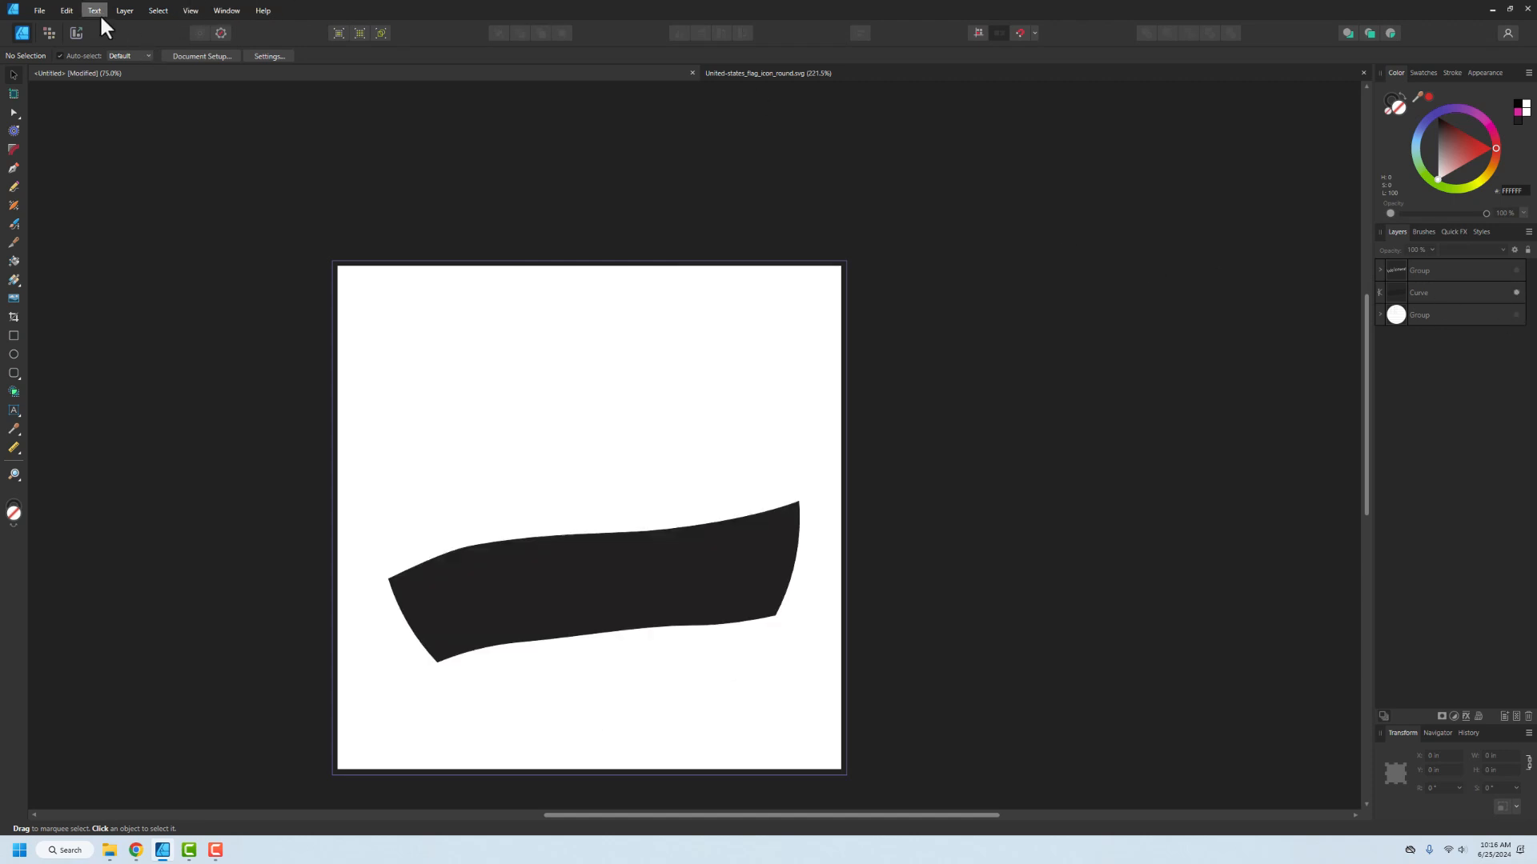
{"action": "left_click", "coordinate": [39, 11]}
{"action": "left_click", "coordinate": [1245, 429]}
- Move the hidden Welcome lettering group above the banner and make it visible
{"action": "left_click", "coordinate": [1468, 270]}
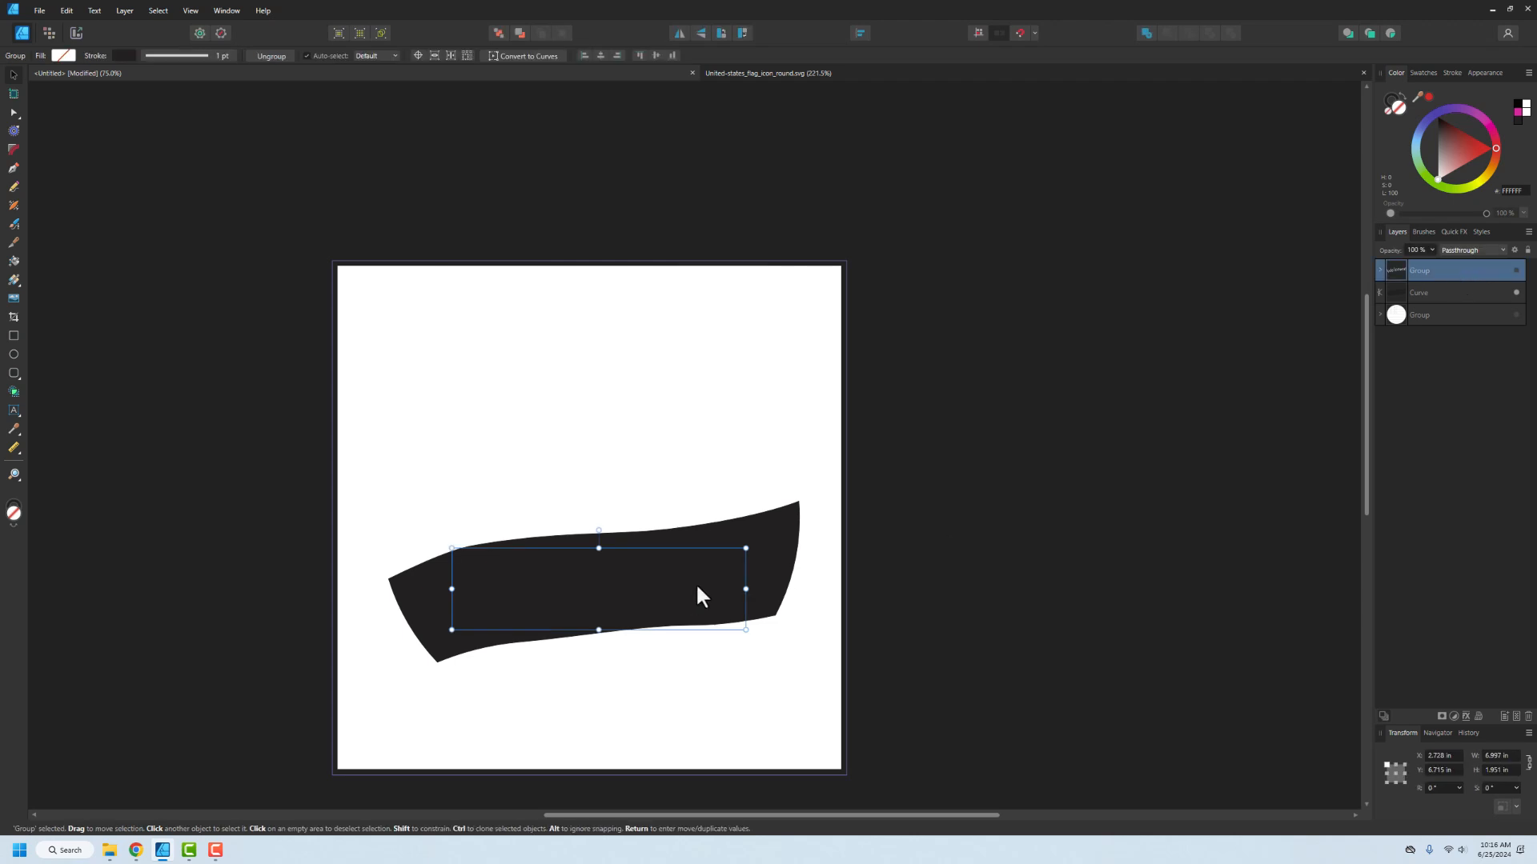
{"action": "left_click_drag", "start_coordinate": [586, 597], "coordinate": [576, 471]}
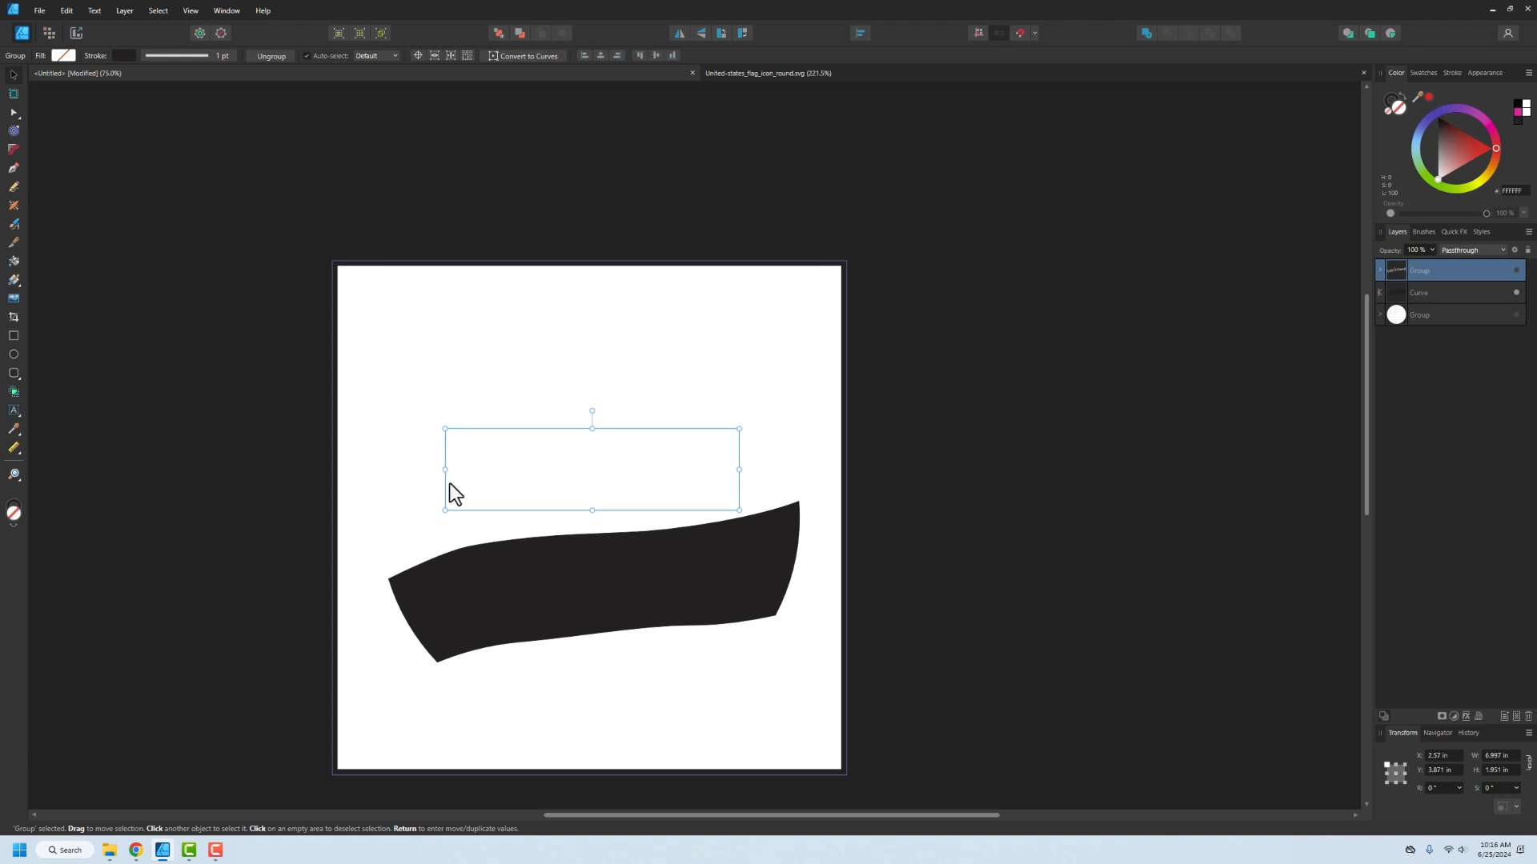
{"action": "left_click", "coordinate": [1515, 271]}
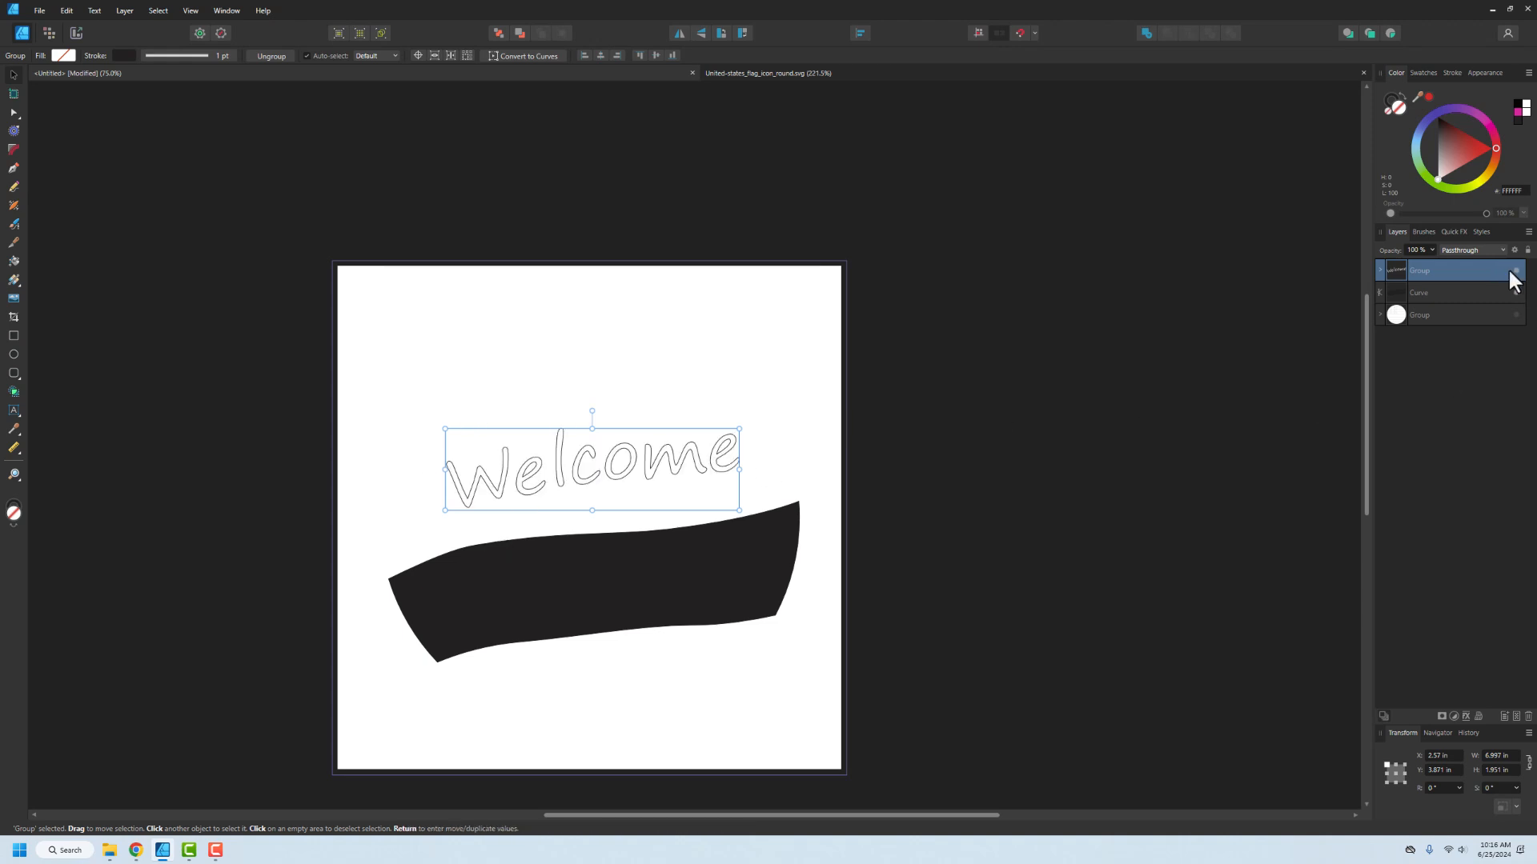
{"action": "left_click", "coordinate": [898, 301]}
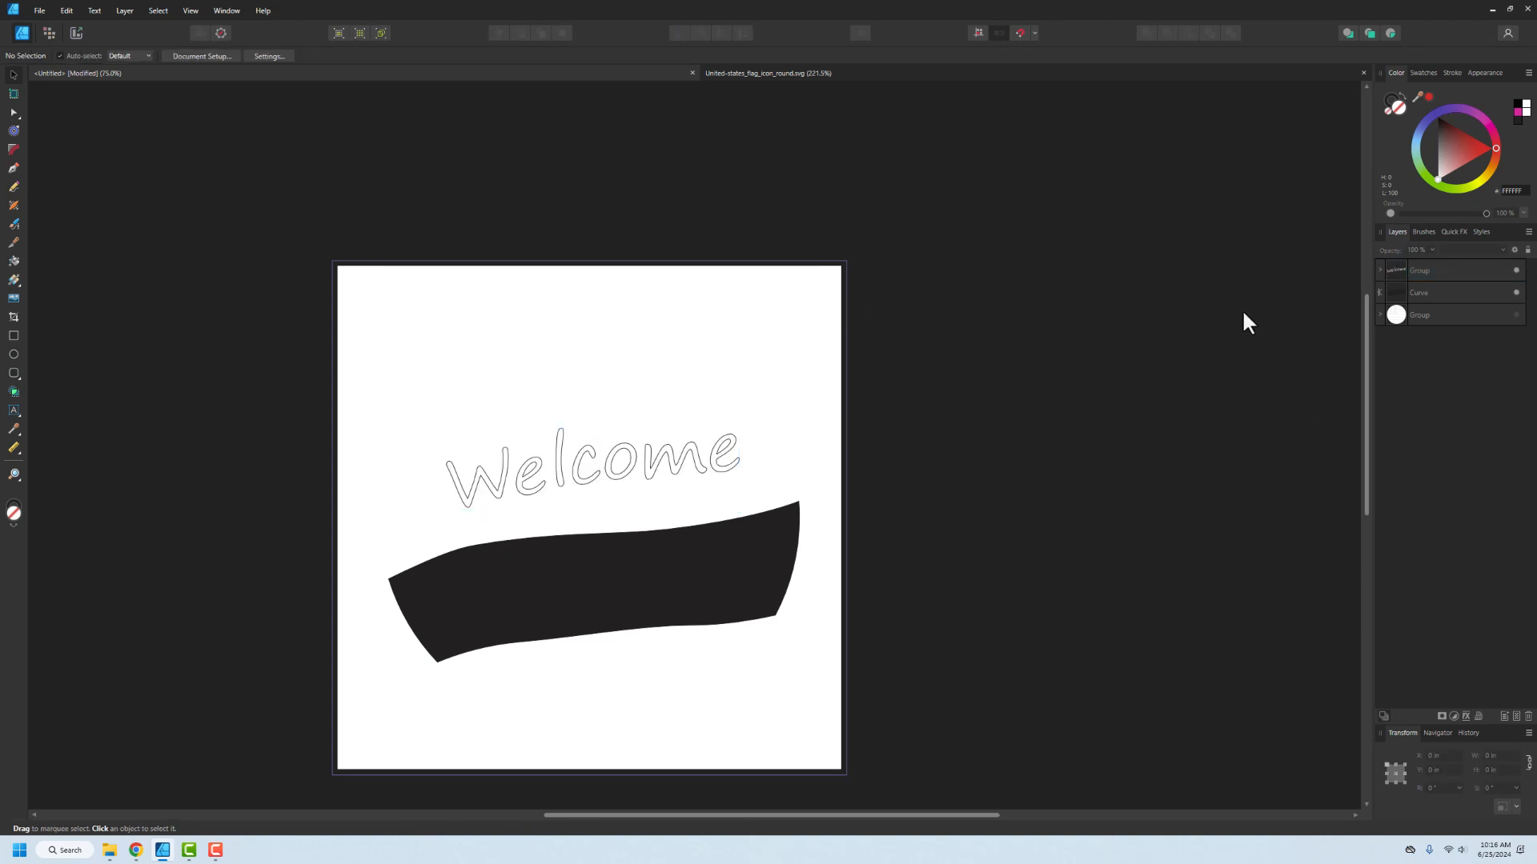
- Remove the black fill from the wavy banner so only its outline remains
{"action": "left_click", "coordinate": [1407, 298]}
{"action": "left_click", "coordinate": [60, 55]}
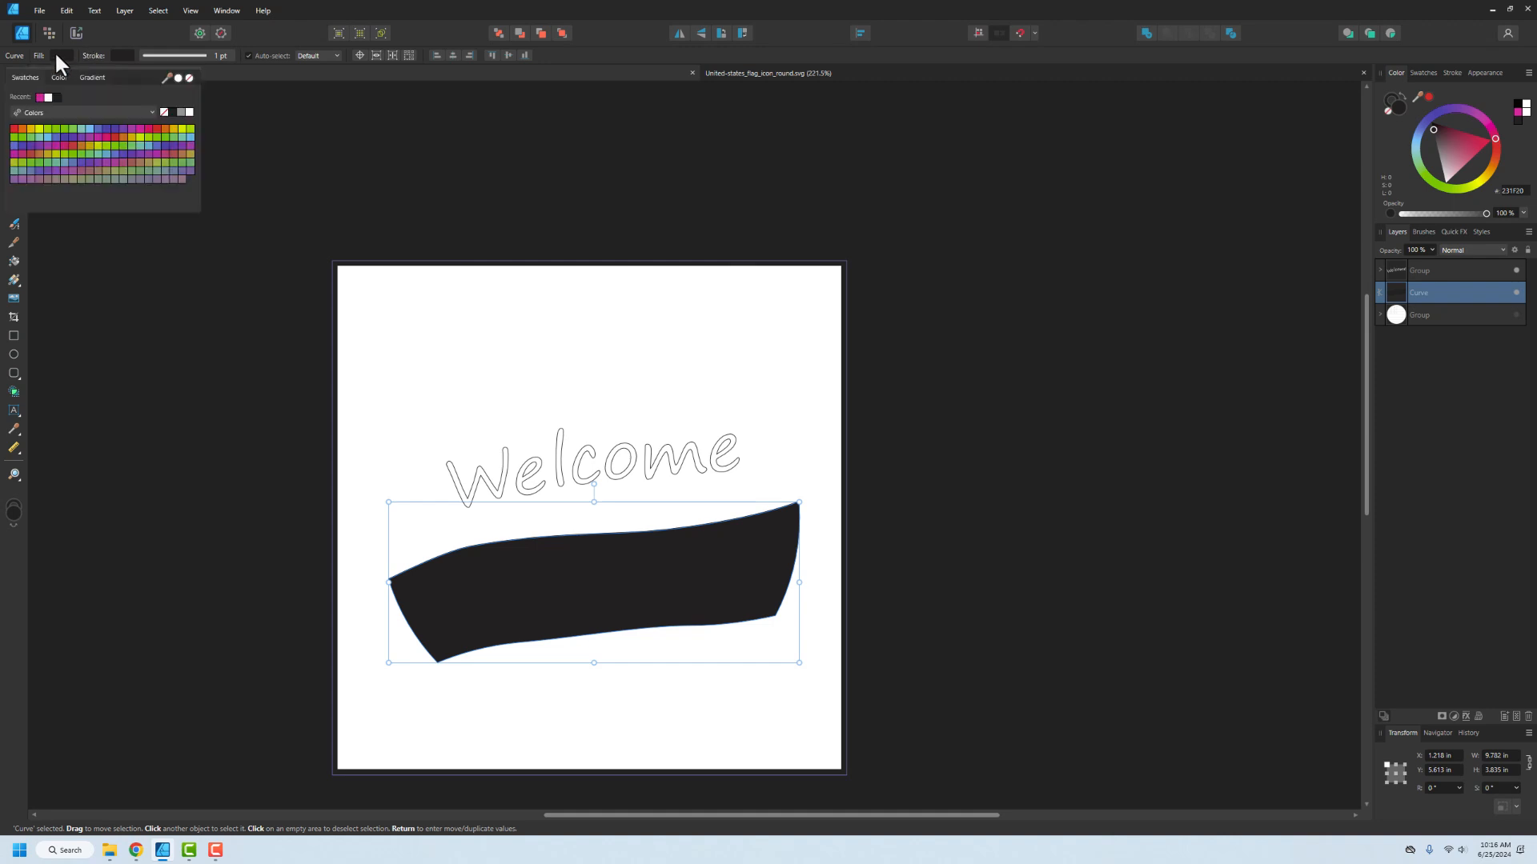
{"action": "left_click", "coordinate": [186, 78]}
{"action": "left_click", "coordinate": [255, 394]}
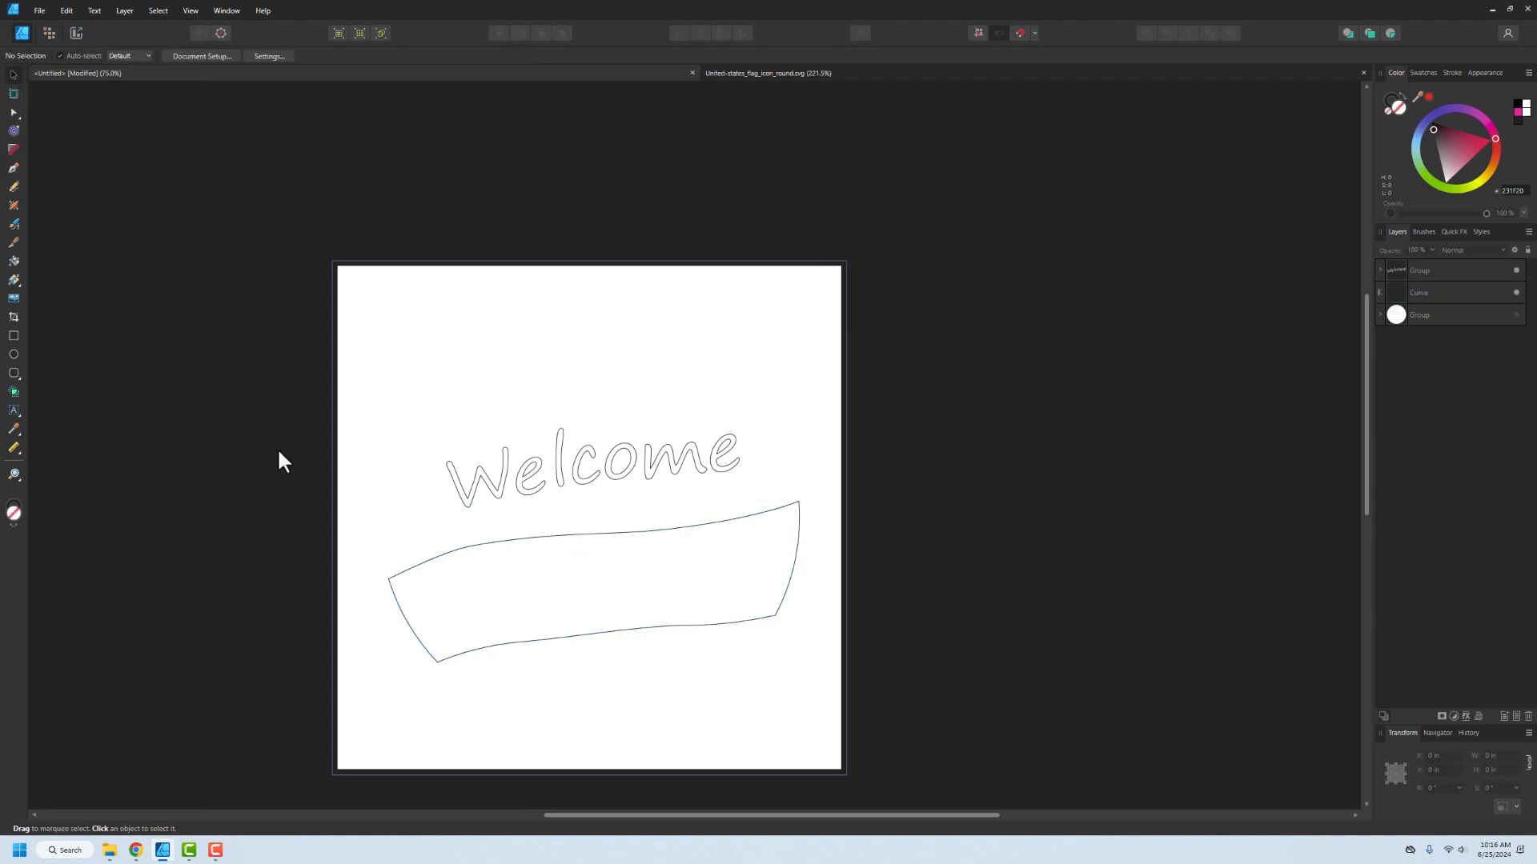
- Move the Welcome lettering group back down to the middle of the outlined banner
{"action": "left_click", "coordinate": [40, 11]}
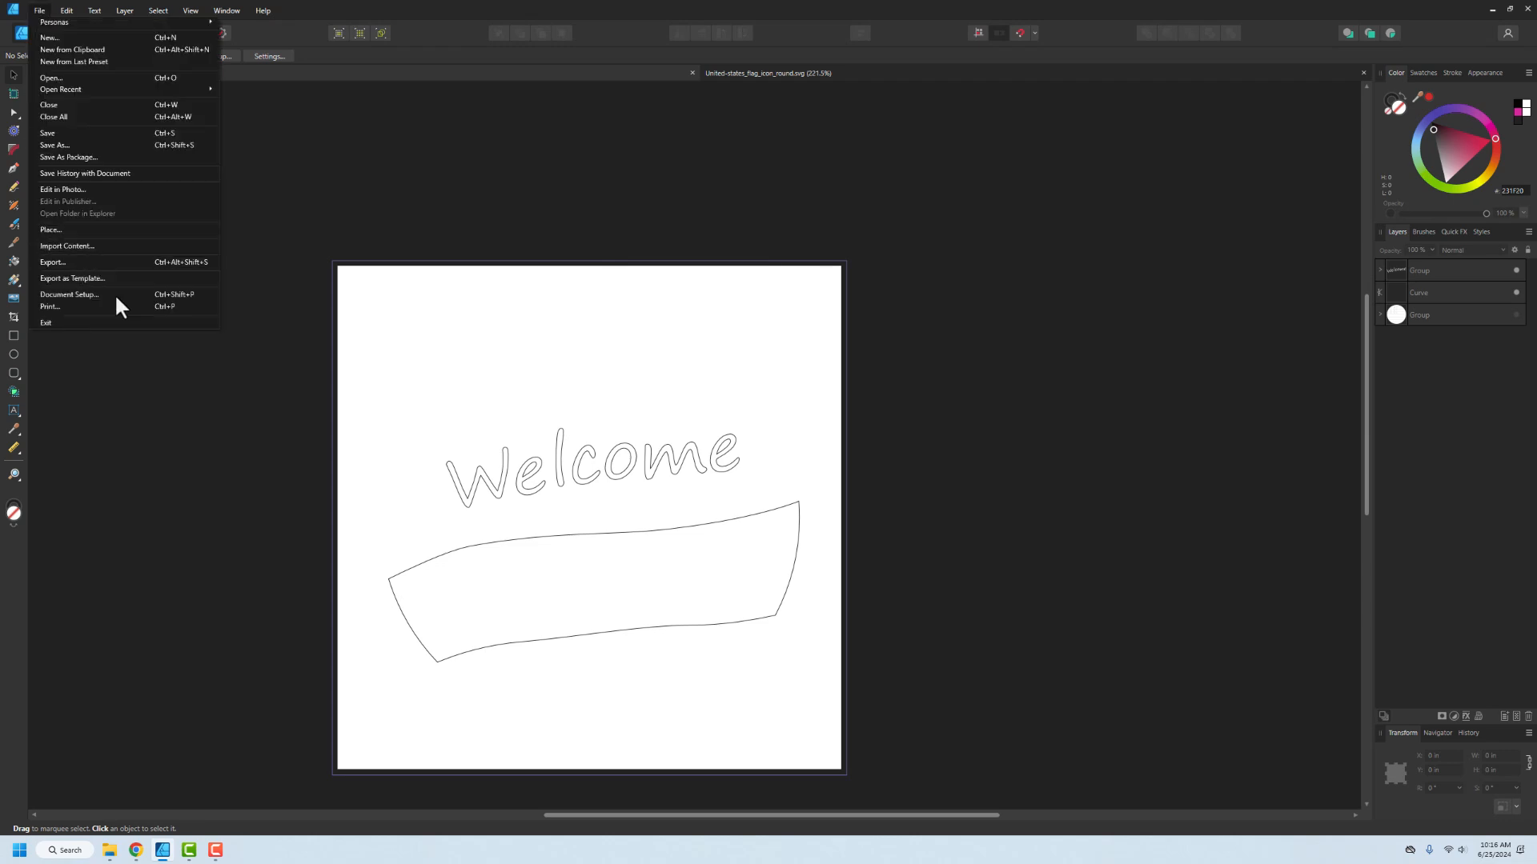
{"action": "left_click", "coordinate": [199, 418]}
{"action": "left_click", "coordinate": [1497, 274]}
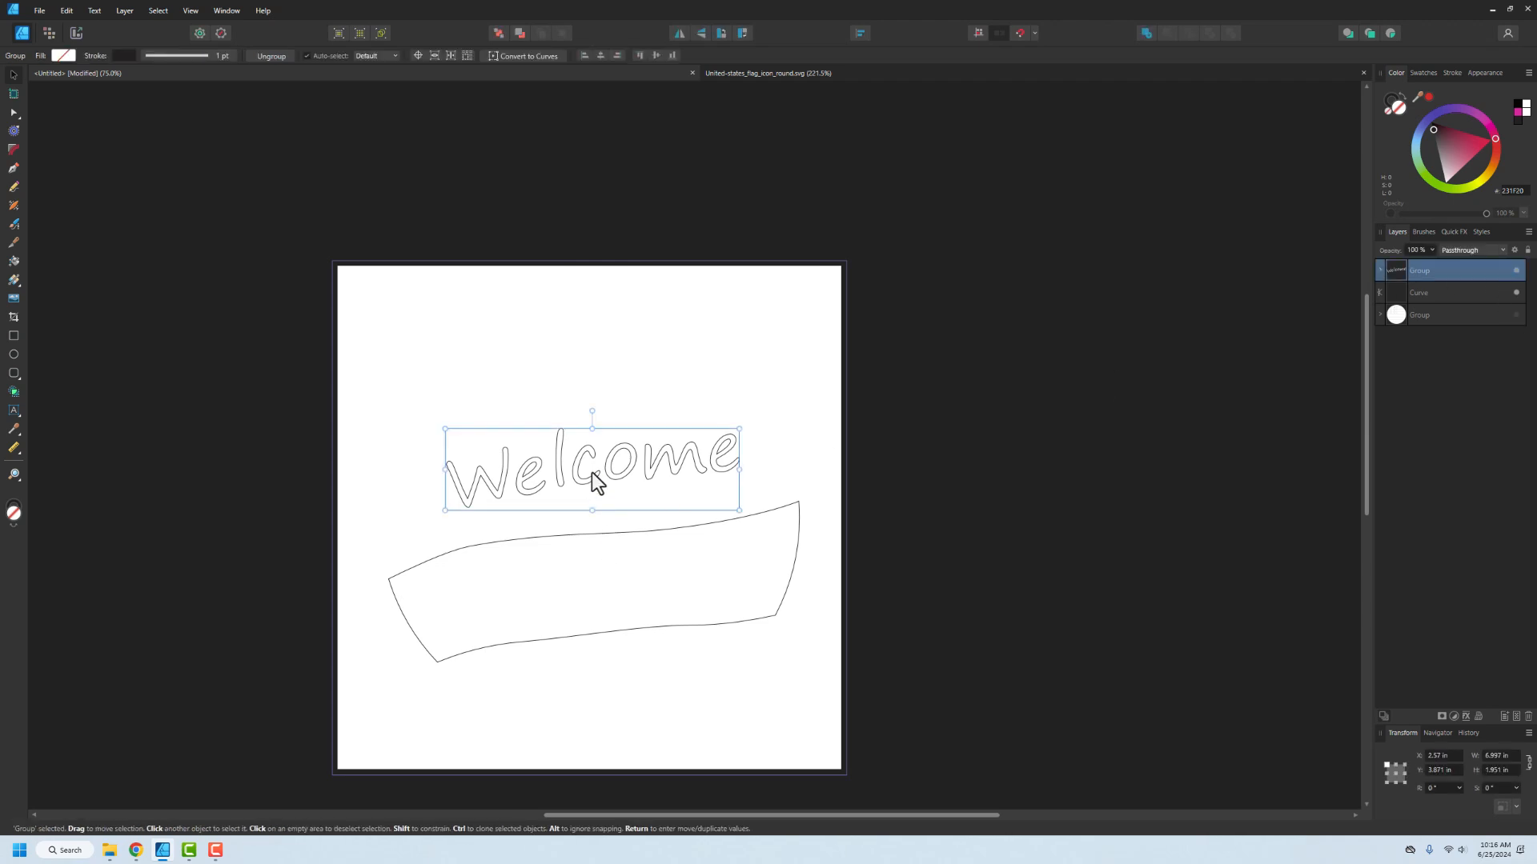
{"action": "left_click_drag", "start_coordinate": [593, 481], "coordinate": [601, 595]}
{"action": "left_click", "coordinate": [280, 446]}
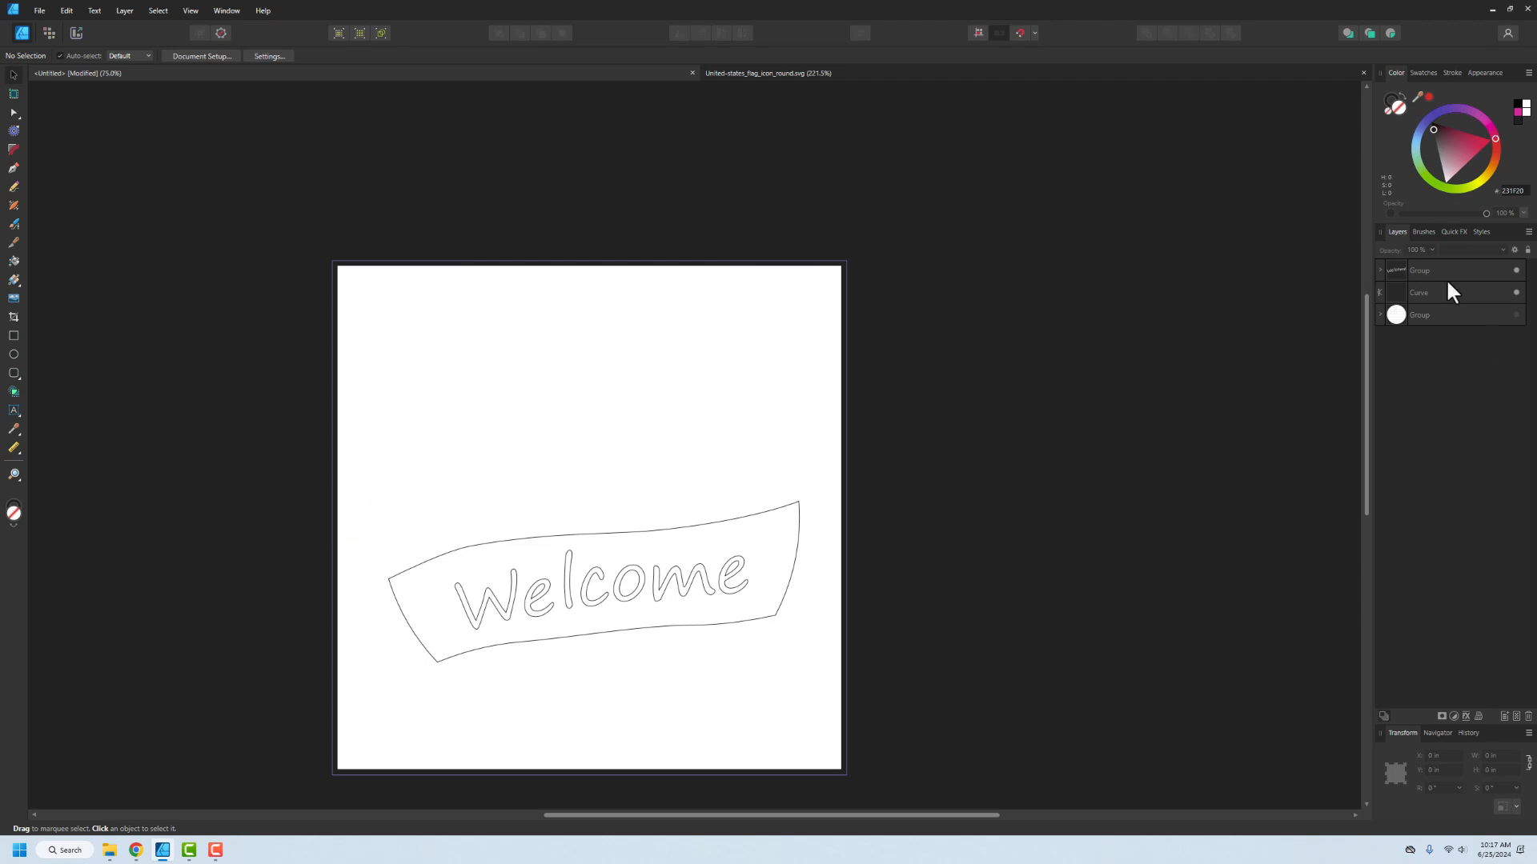
- Export the outlined banner with its Welcome lettering as an SVG named flag_top to the Desktop
{"action": "left_click", "coordinate": [36, 9]}
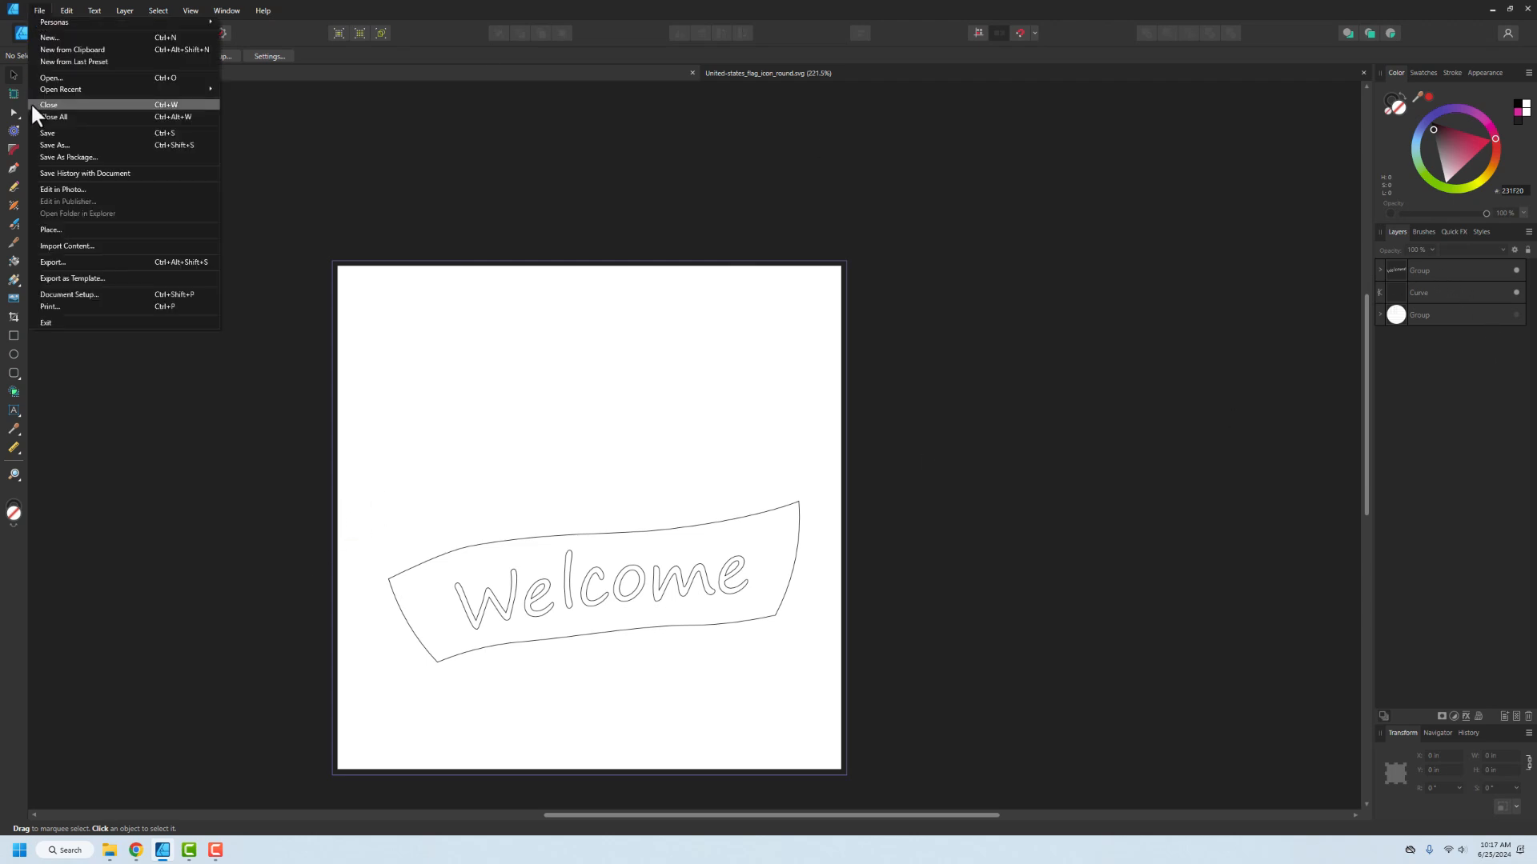
{"action": "left_click", "coordinate": [81, 261]}
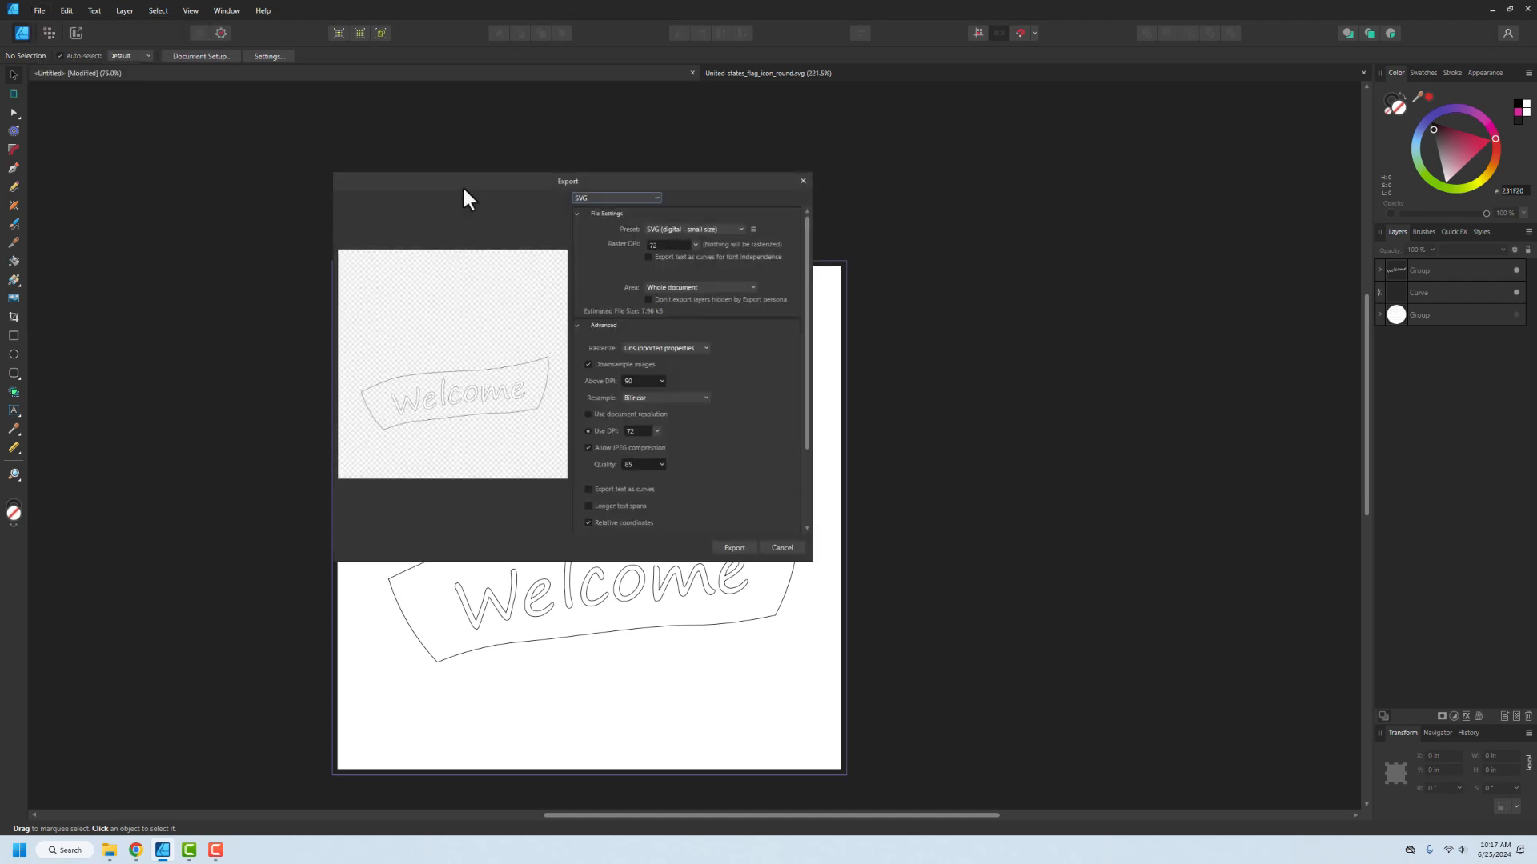
{"action": "left_click", "coordinate": [733, 547]}
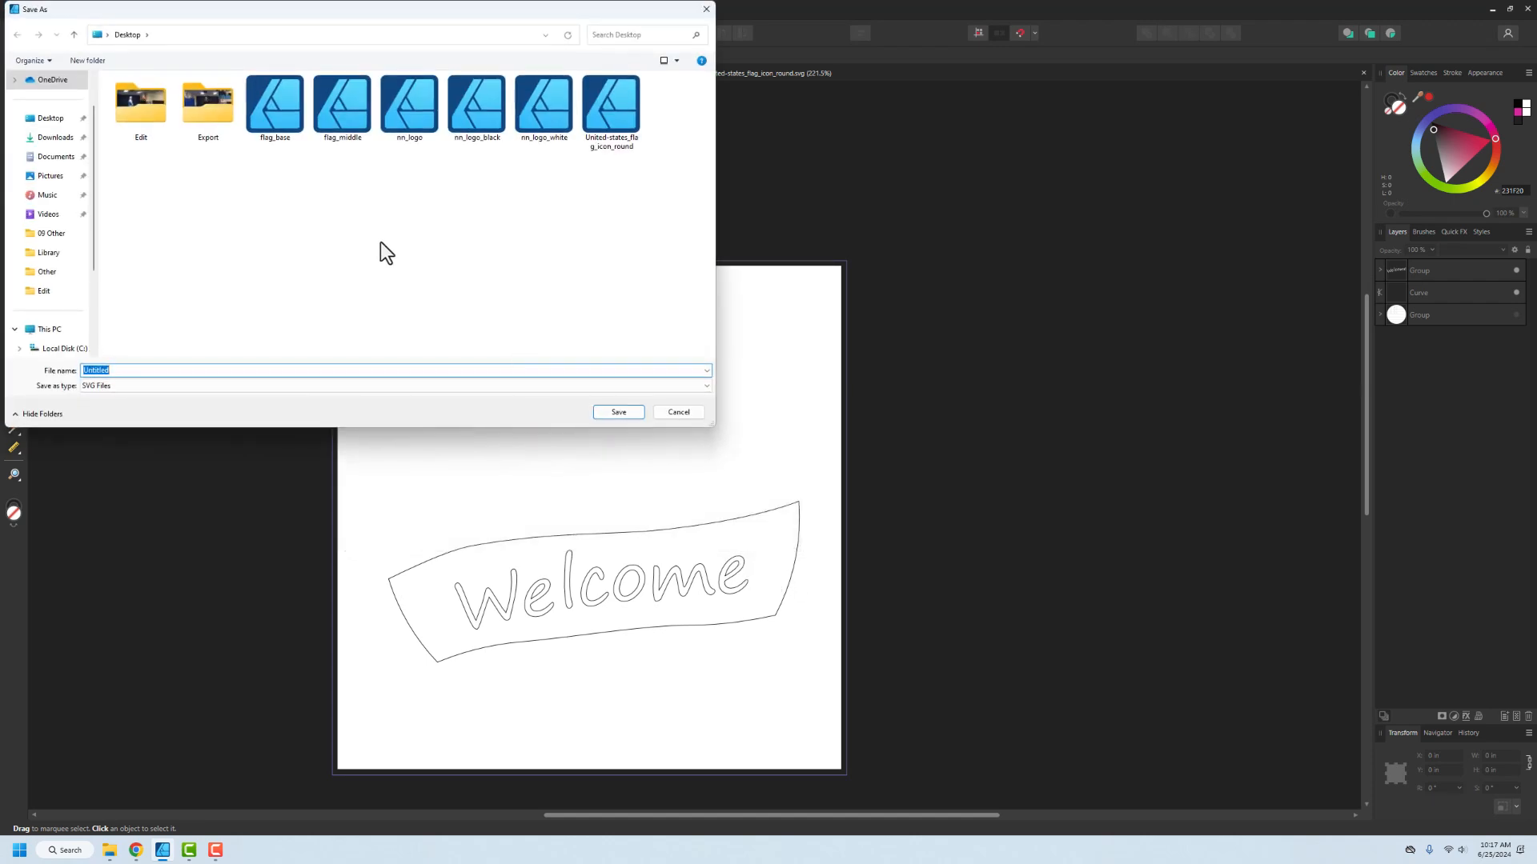
{"action": "type", "text": "flag"}
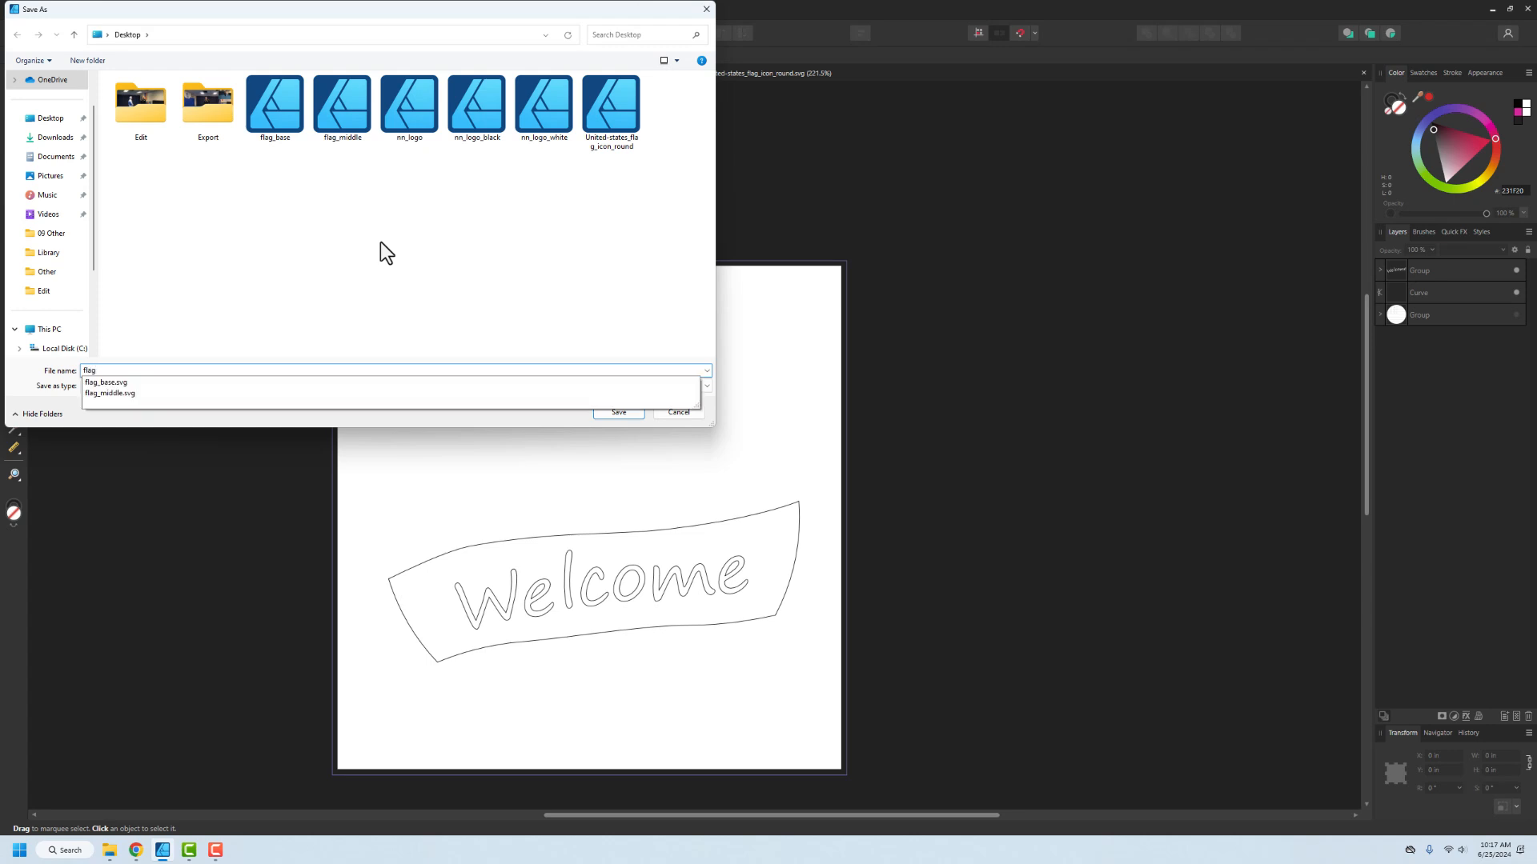
{"action": "type", "text": "_top"}
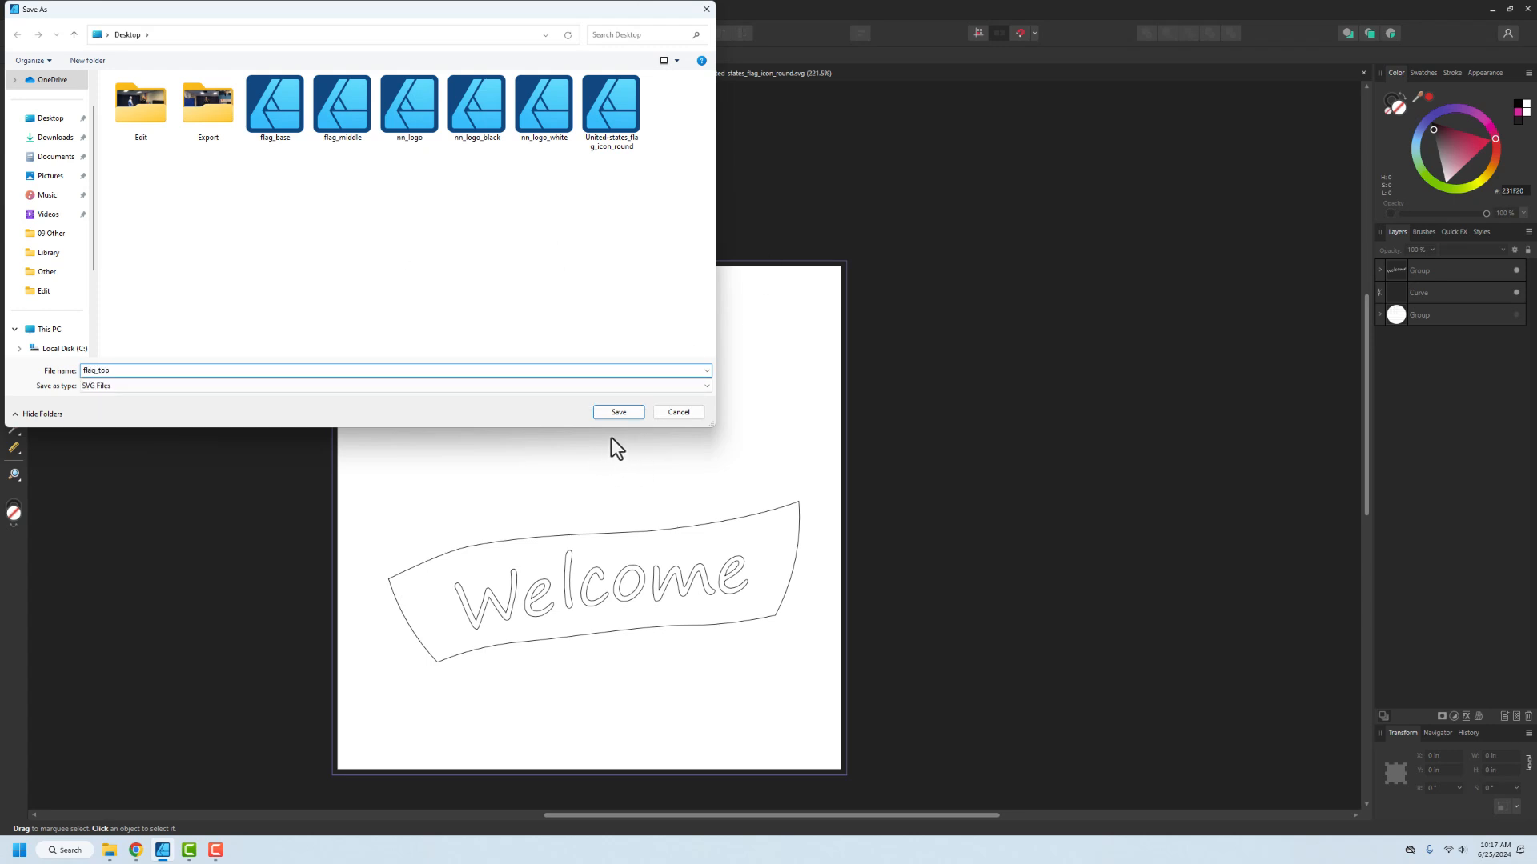
{"action": "left_click", "coordinate": [622, 411]}
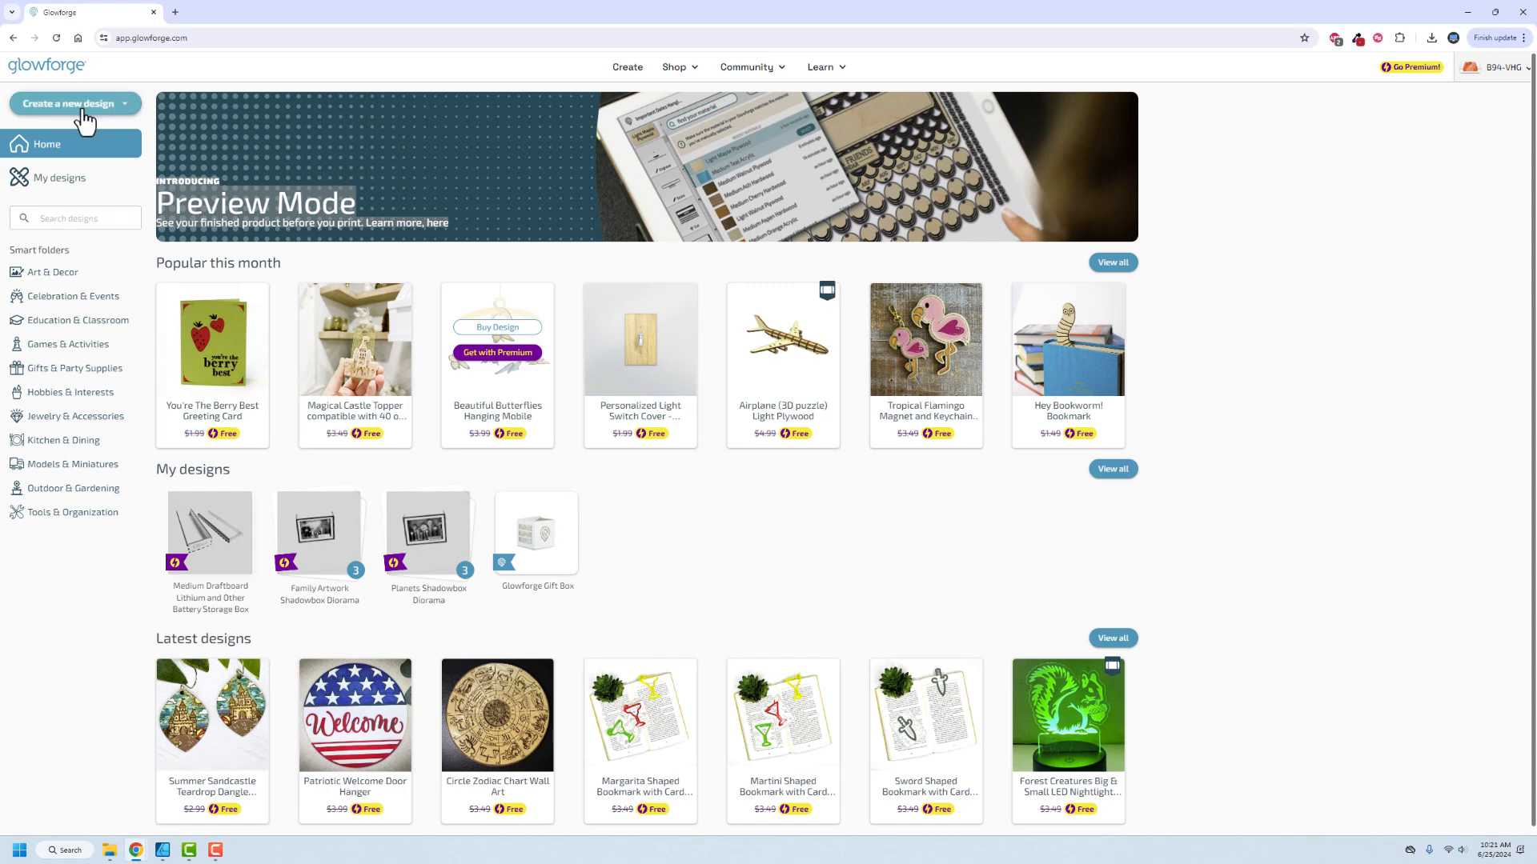
- Create a new Glowforge design by uploading the flag_base file from the Desktop
{"action": "left_click", "coordinate": [85, 112]}
{"action": "left_click", "coordinate": [87, 196]}
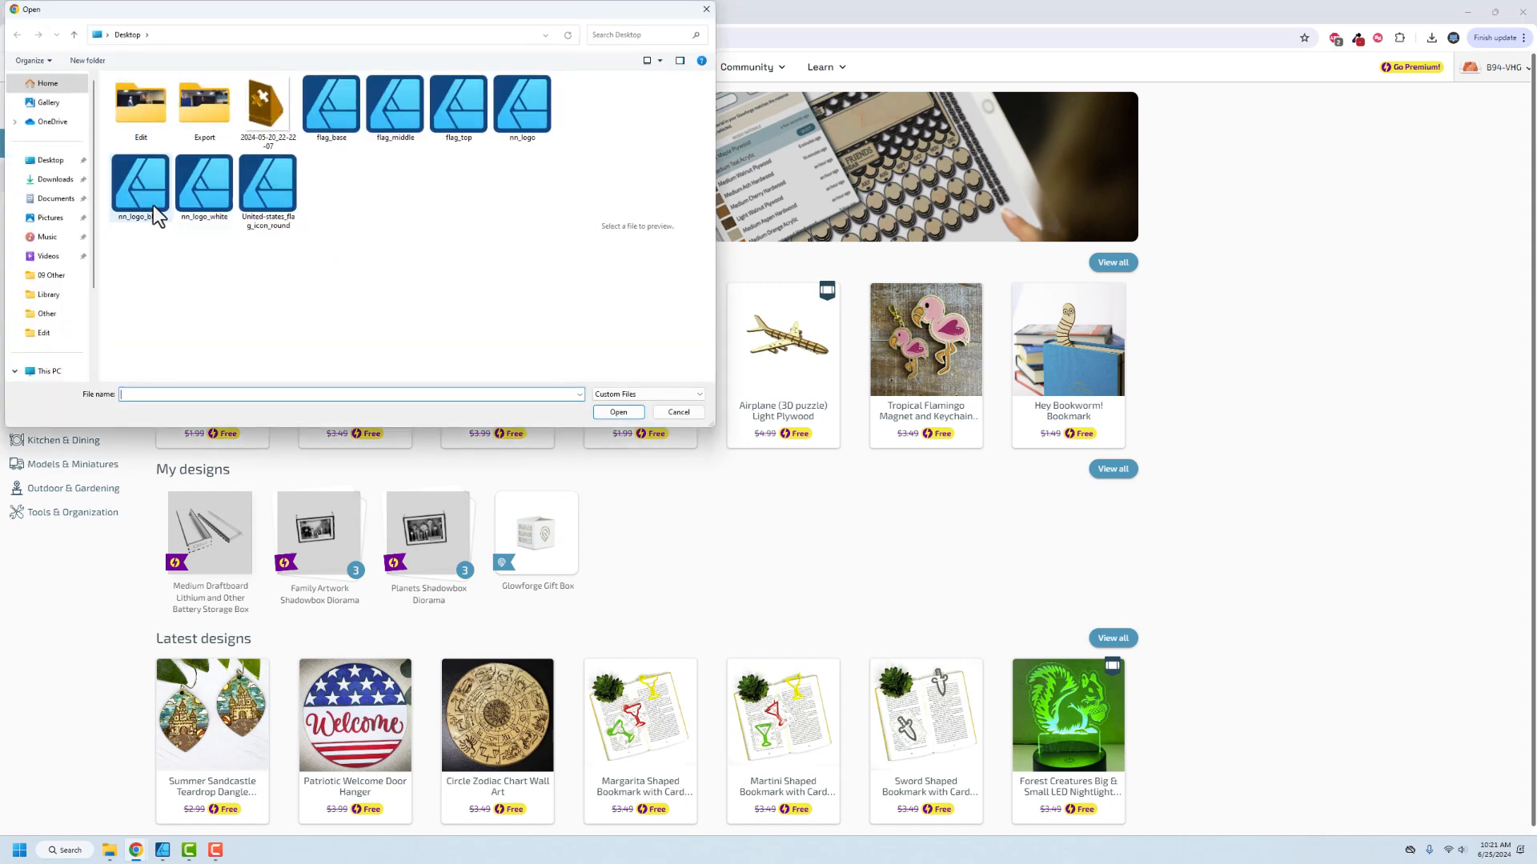
{"action": "left_click", "coordinate": [321, 144]}
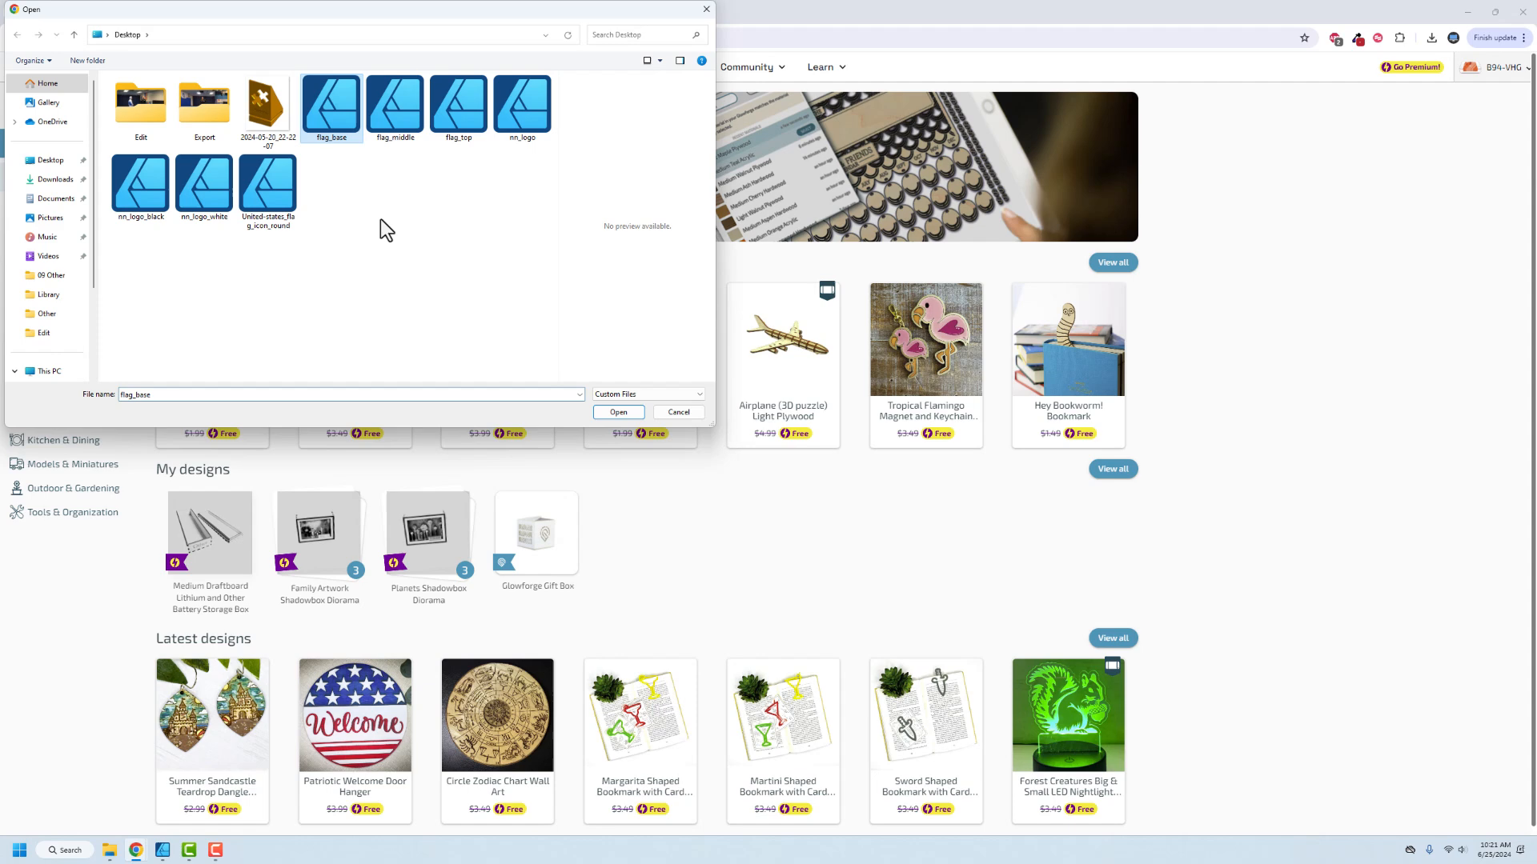
{"action": "left_click", "coordinate": [597, 415]}
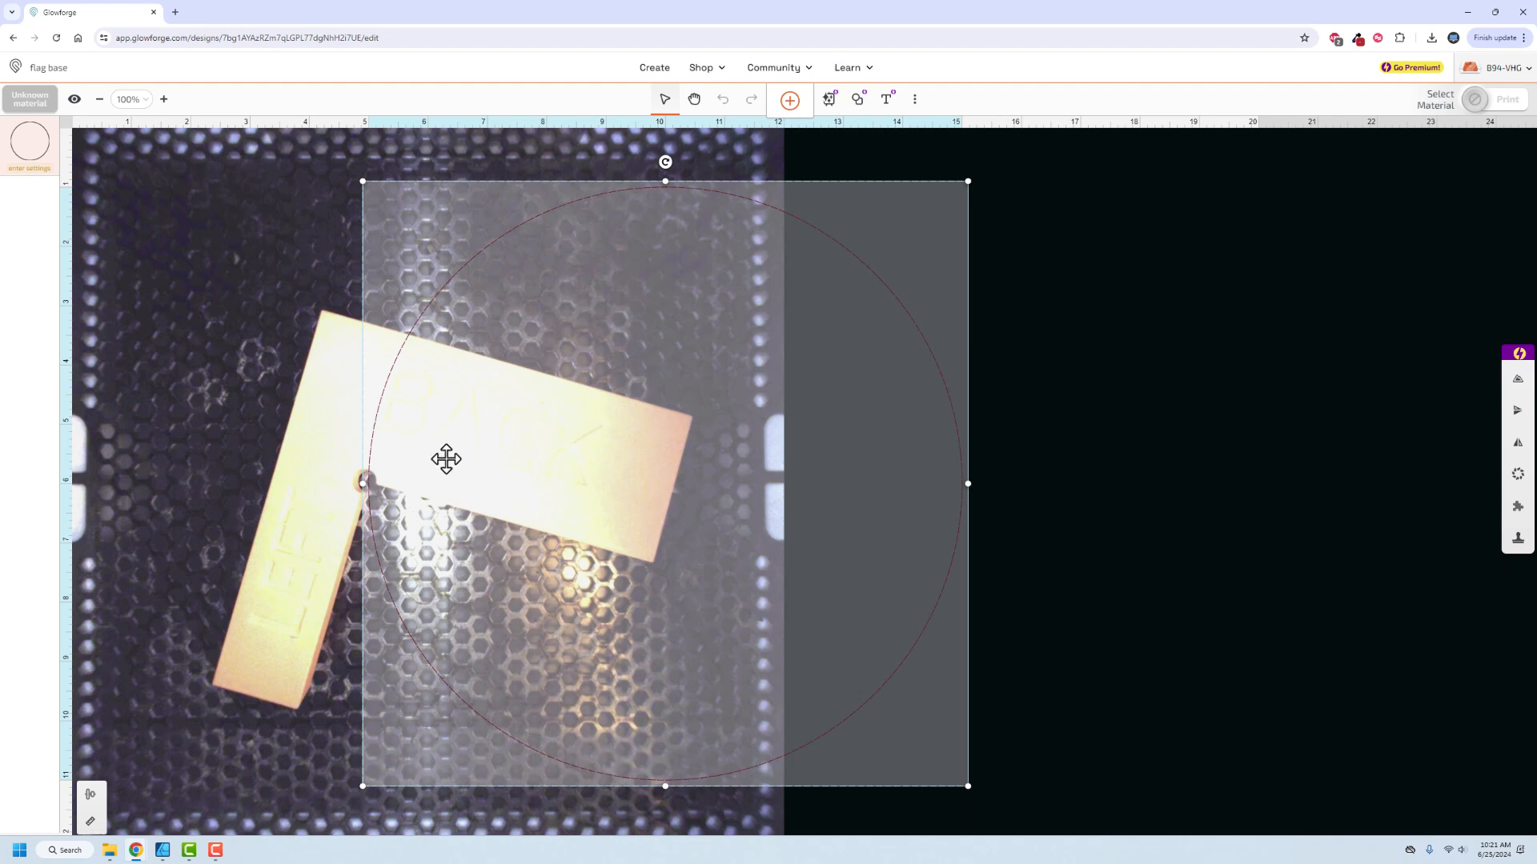
- Move the base circle fully inside the printable bed area and set the material to Light Basswood Plywood
{"action": "left_click_drag", "start_coordinate": [605, 484], "coordinate": [405, 449]}
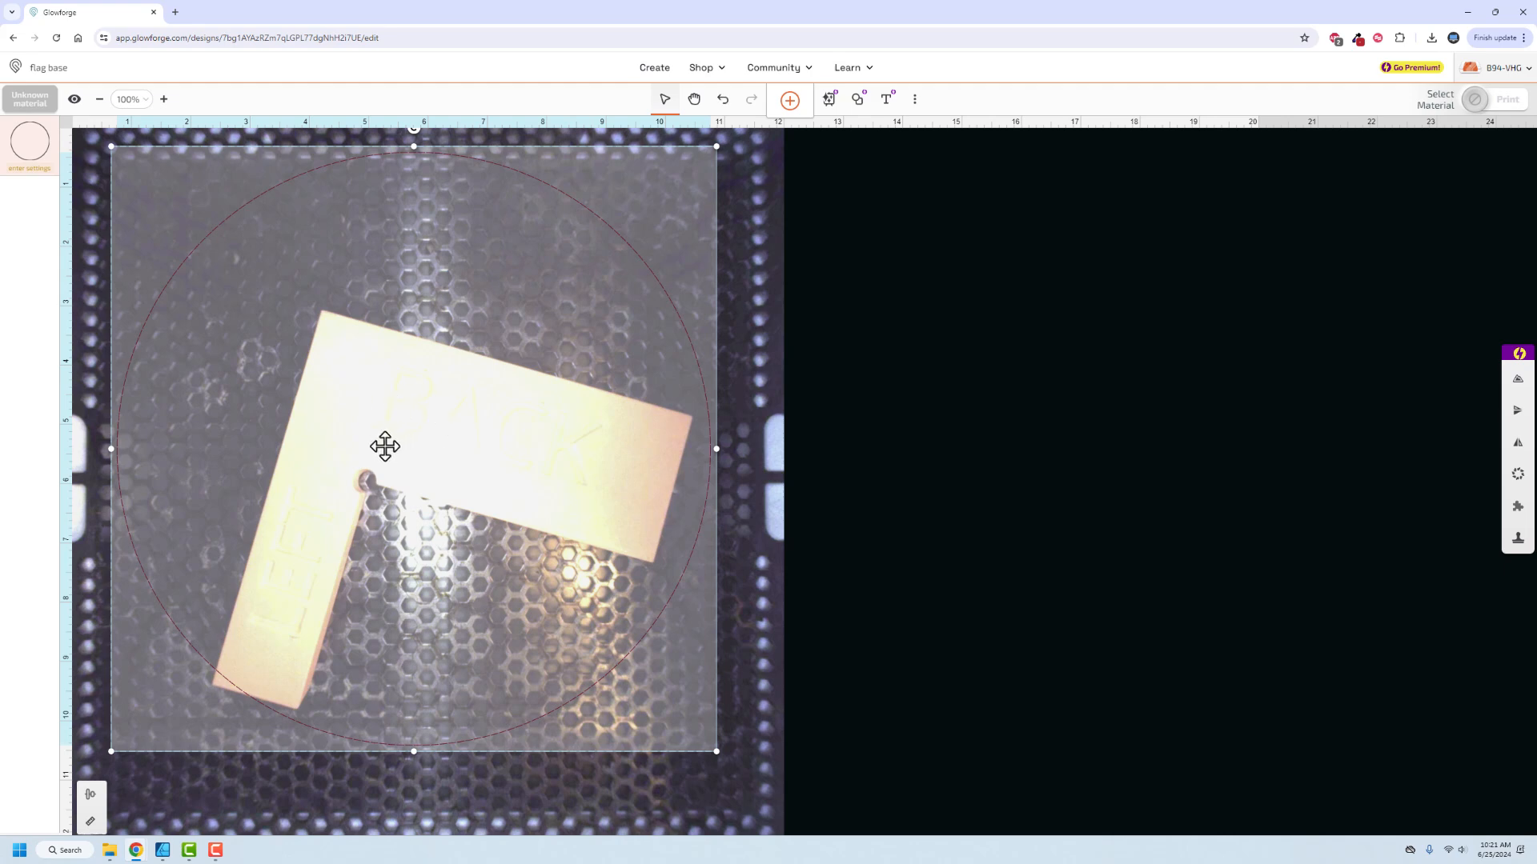
{"action": "left_click", "coordinate": [37, 105]}
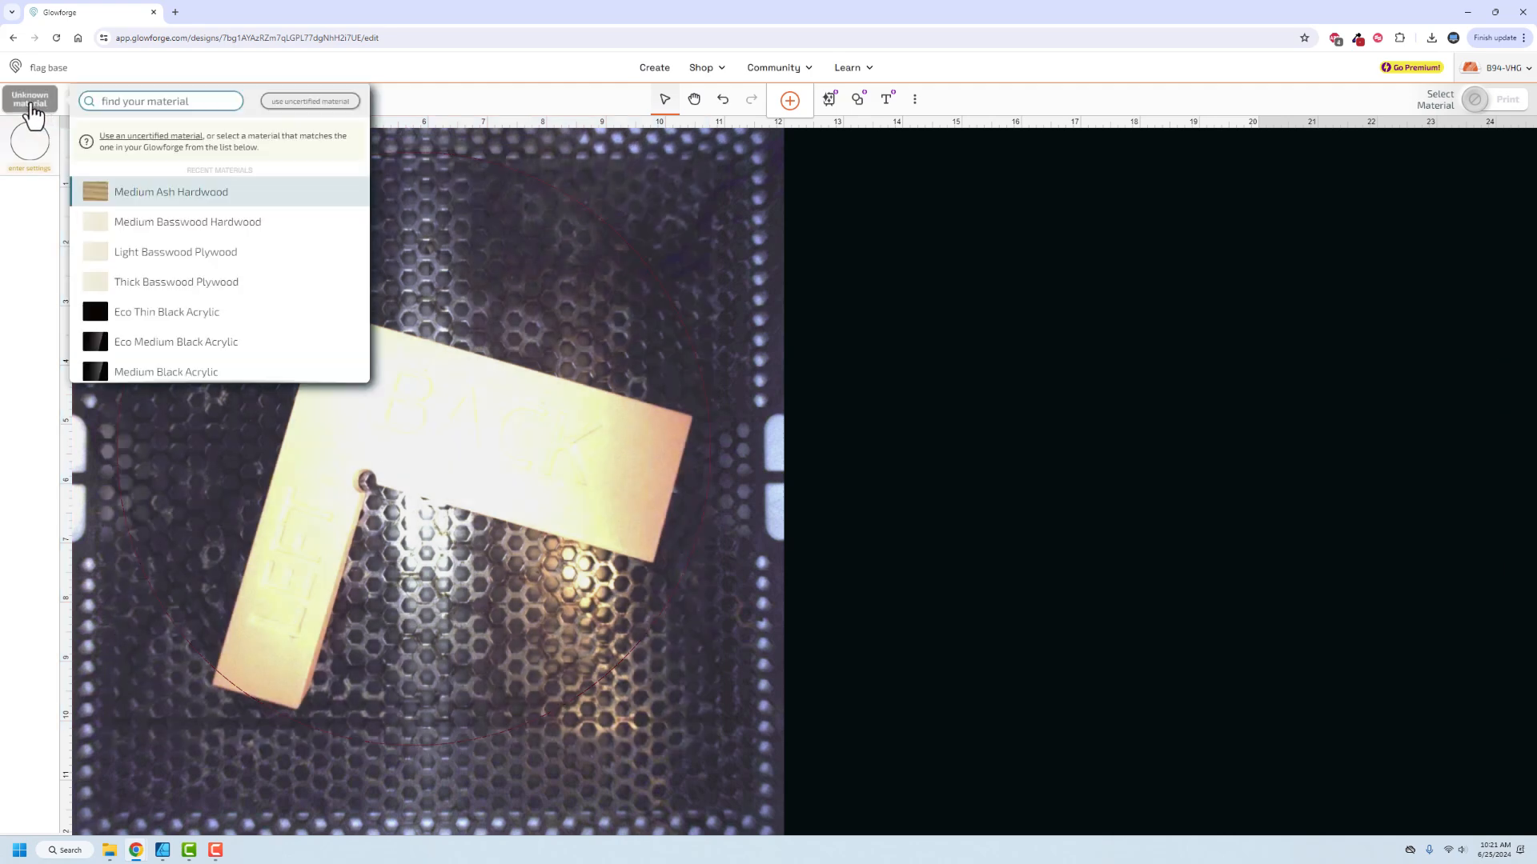
{"action": "mouse_move", "coordinate": [100, 264]}
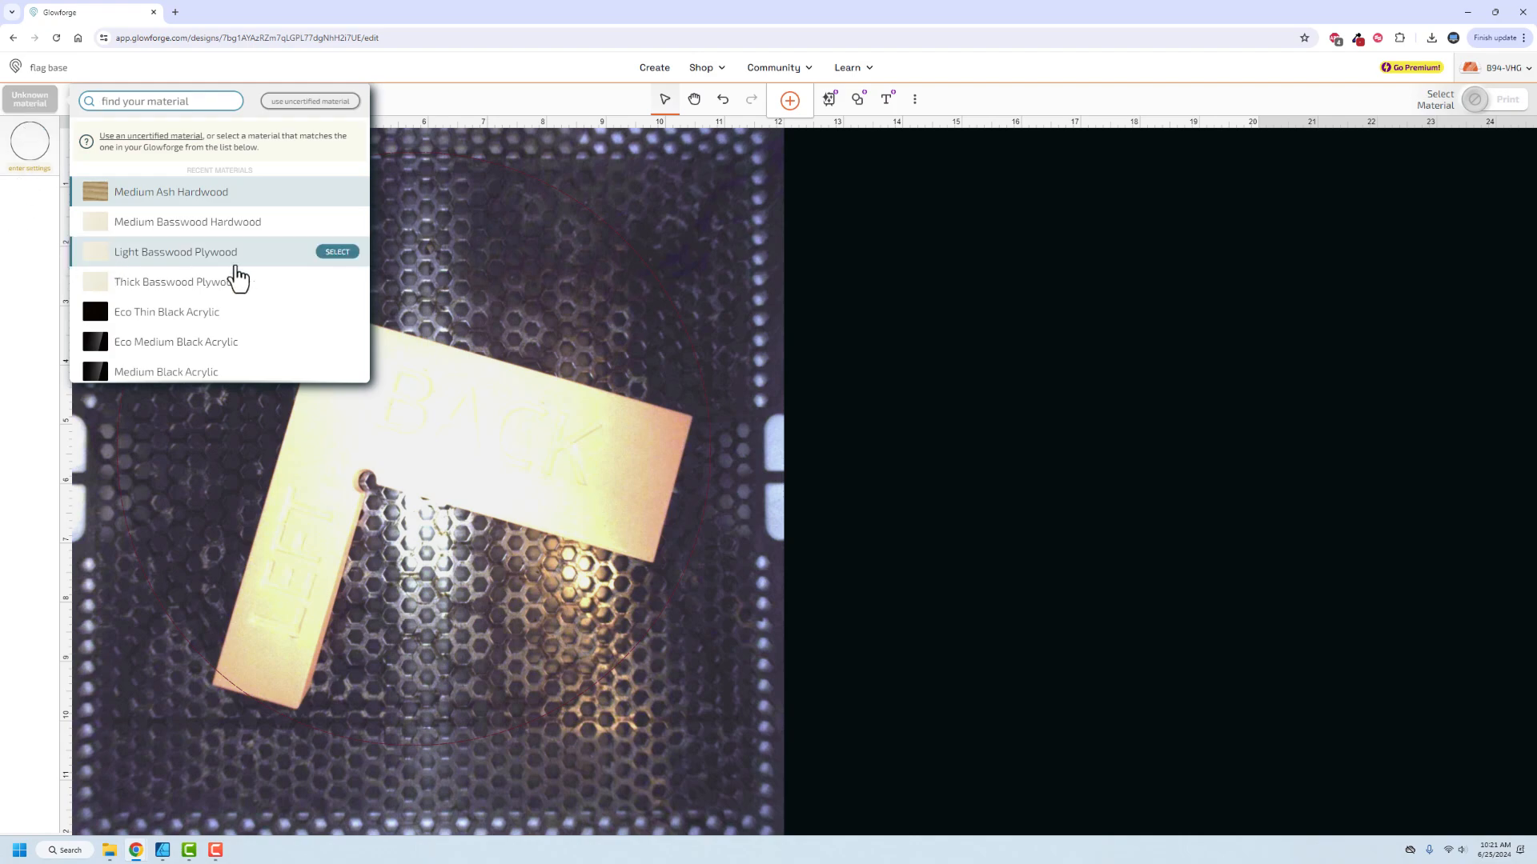
{"action": "left_click", "coordinate": [337, 254]}
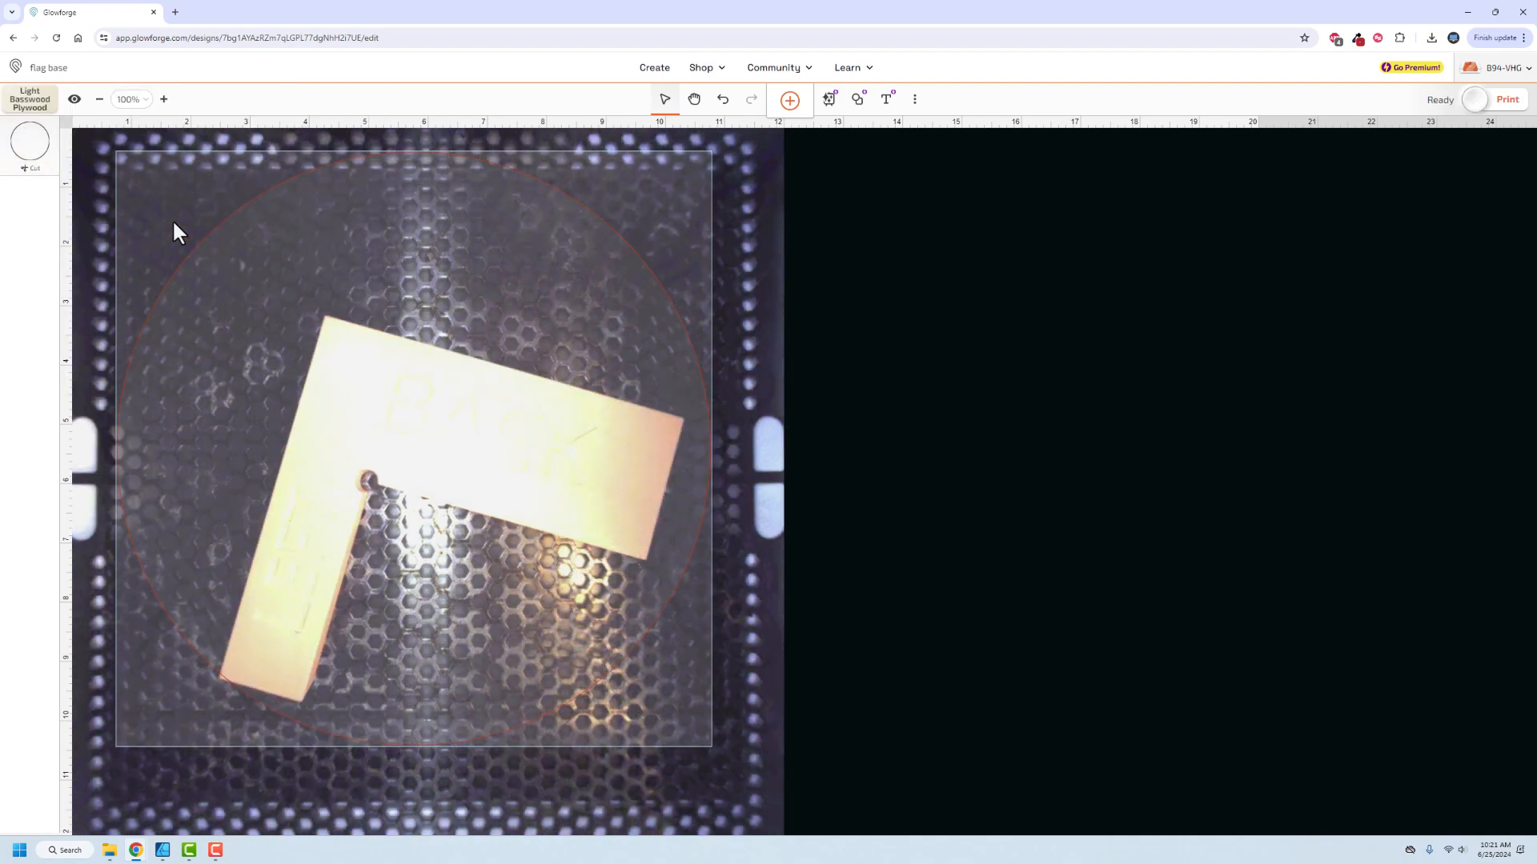